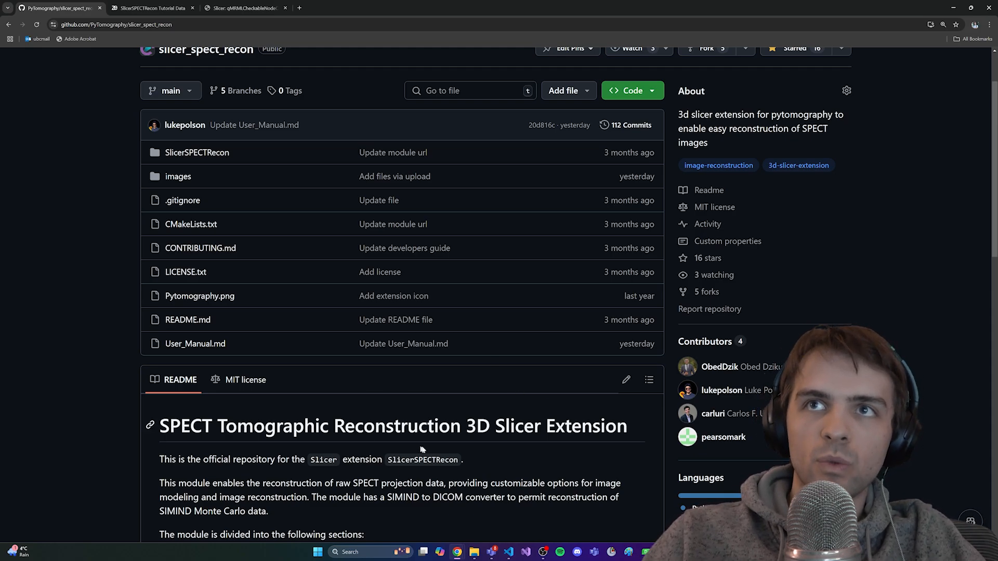
- Switch to 3D Slicer and look through the installable extensions matching "slicer" in the Extensions Manager, closing it when done
{"action": "scroll", "coordinate": [421, 449], "scroll_direction": "up", "scroll_amount": 2}
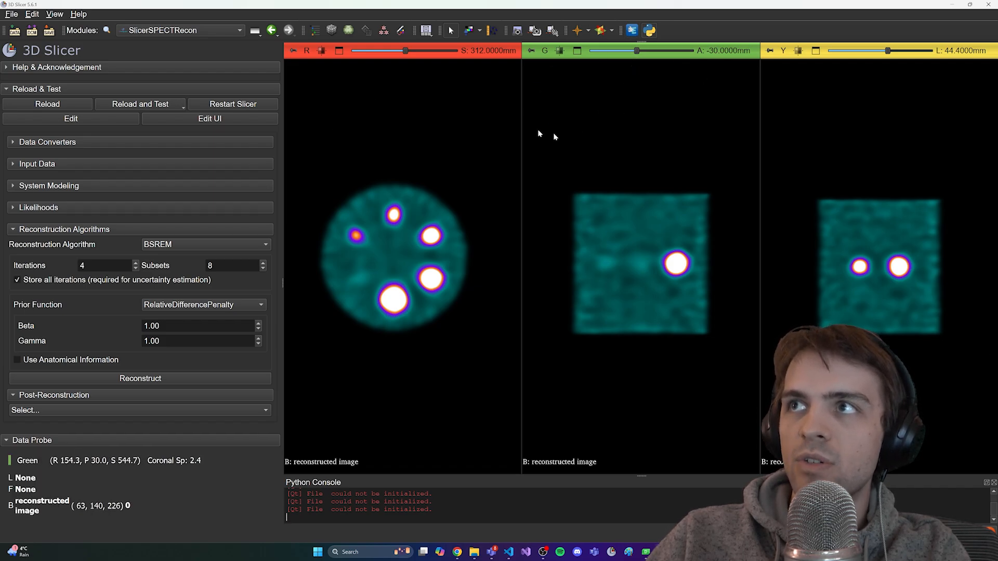
{"action": "left_click", "coordinate": [632, 32]}
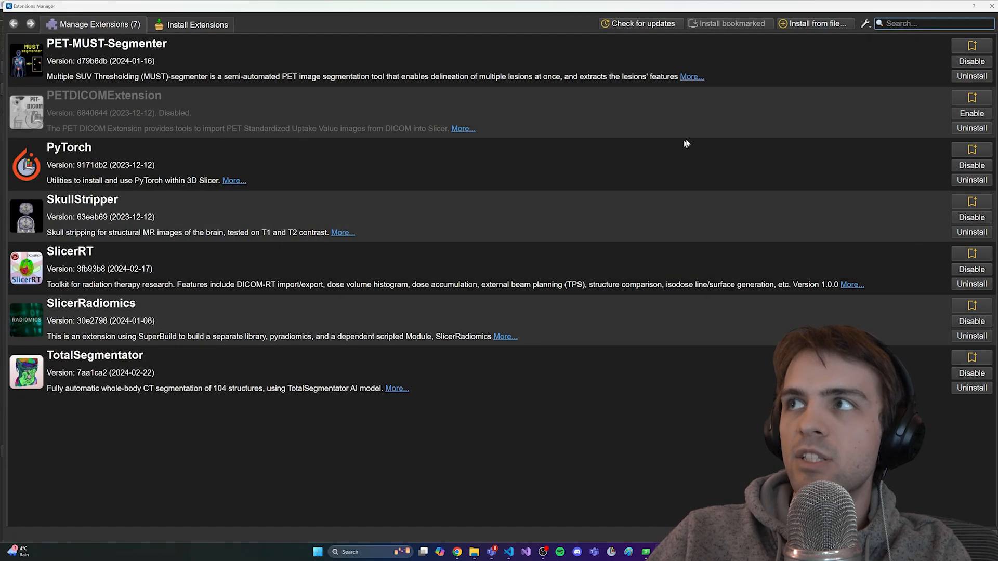
{"action": "left_click", "coordinate": [199, 26]}
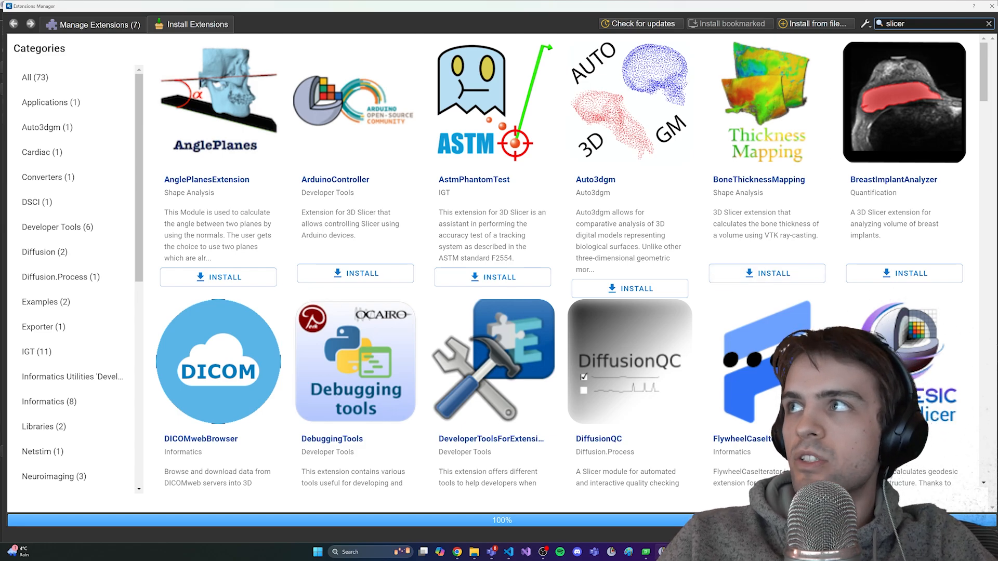
{"action": "left_click", "coordinate": [992, 7]}
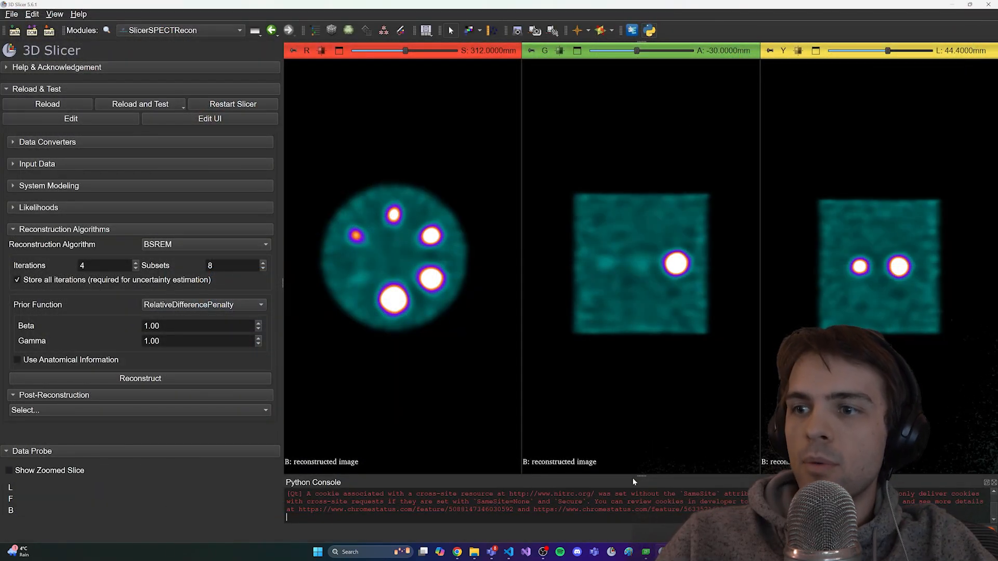
- Switch to the slicer_spect_recon repository in the browser and read User_Manual.md from the installation instructions to the Tutorial Data section
{"action": "mouse_move", "coordinate": [458, 555]}
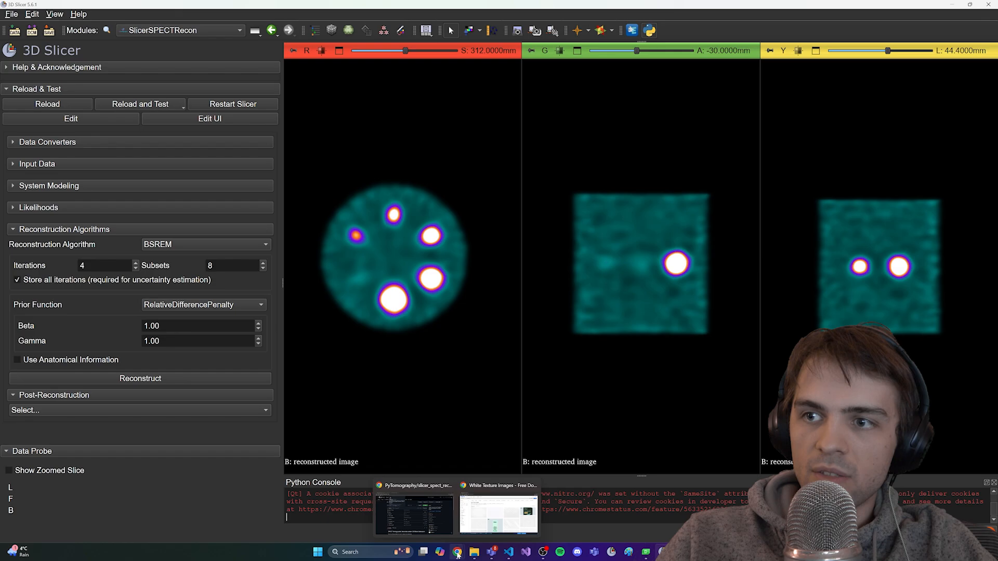
{"action": "left_click", "coordinate": [431, 507]}
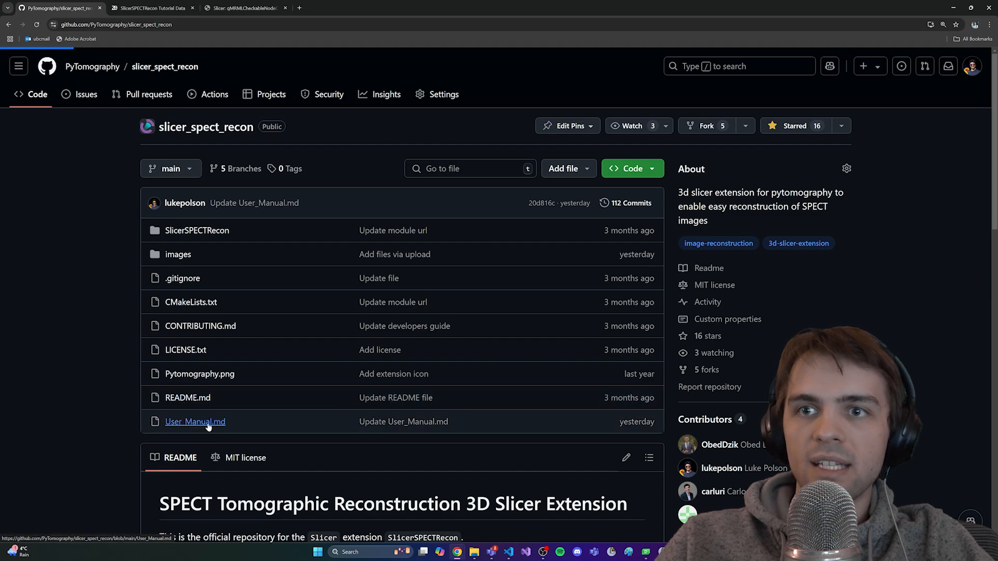
{"action": "scroll", "coordinate": [285, 423], "scroll_direction": "down", "scroll_amount": 4}
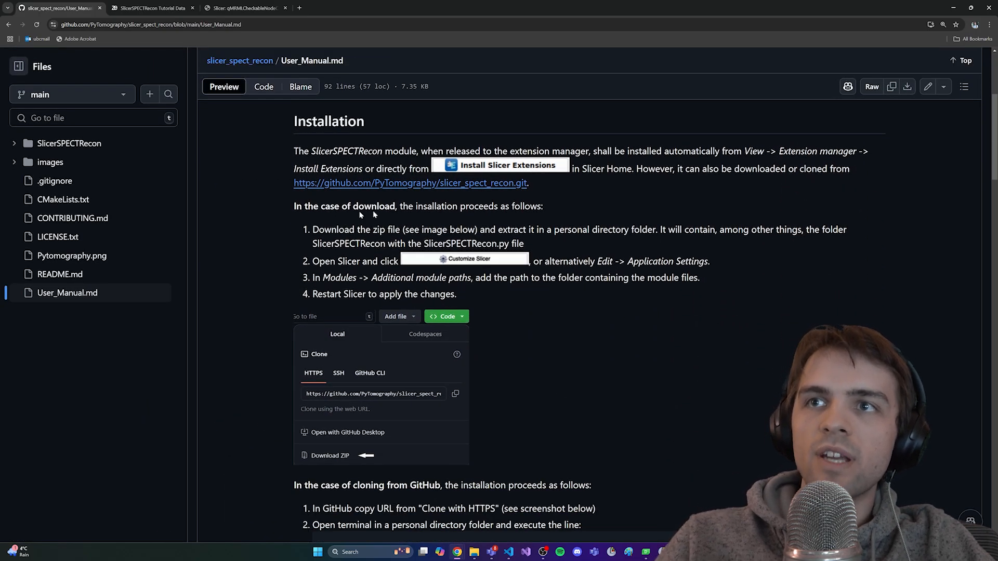
{"action": "scroll", "coordinate": [357, 388], "scroll_direction": "down", "scroll_amount": 3}
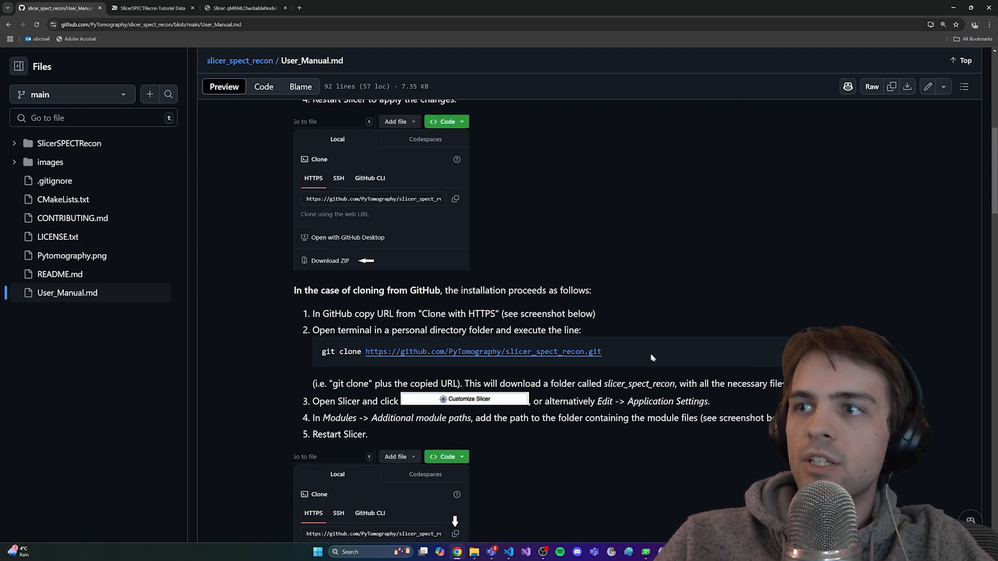
{"action": "scroll", "coordinate": [502, 380], "scroll_direction": "down", "scroll_amount": 1}
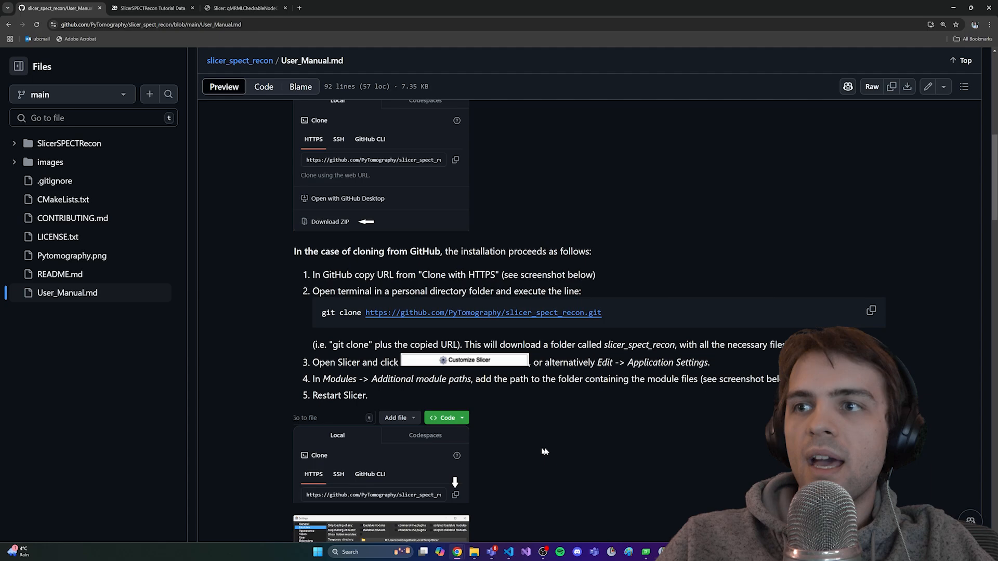
{"action": "scroll", "coordinate": [481, 408], "scroll_direction": "down", "scroll_amount": 2}
{"action": "scroll", "coordinate": [480, 408], "scroll_direction": "down", "scroll_amount": 2}
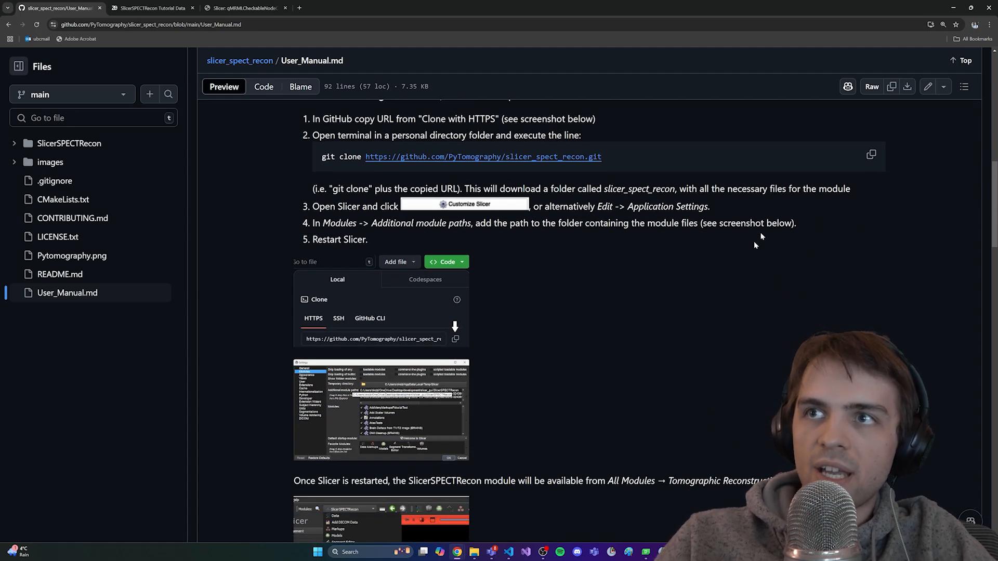
{"action": "scroll", "coordinate": [599, 351], "scroll_direction": "down", "scroll_amount": 4}
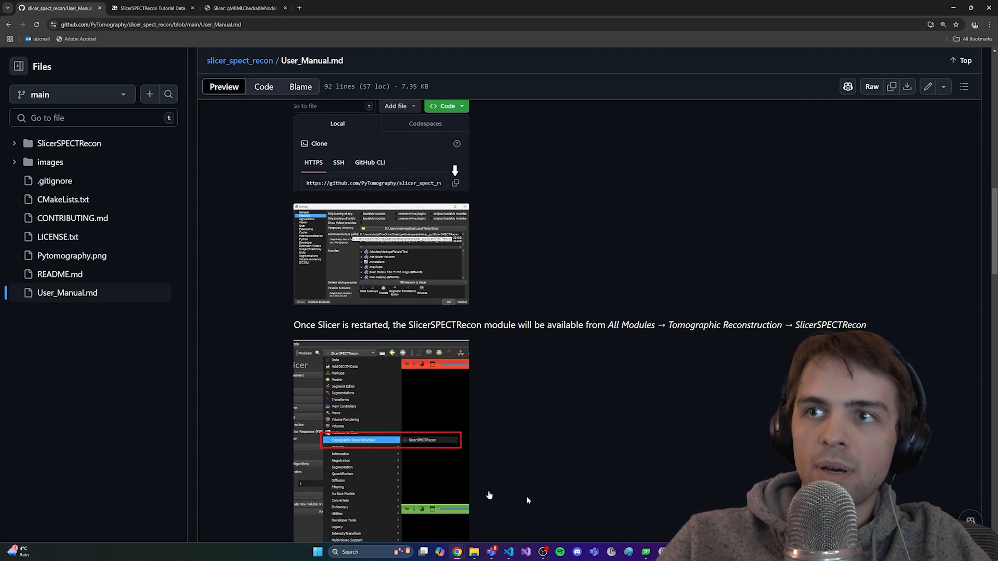
{"action": "scroll", "coordinate": [505, 394], "scroll_direction": "down", "scroll_amount": 1}
{"action": "scroll", "coordinate": [505, 395], "scroll_direction": "down", "scroll_amount": 2}
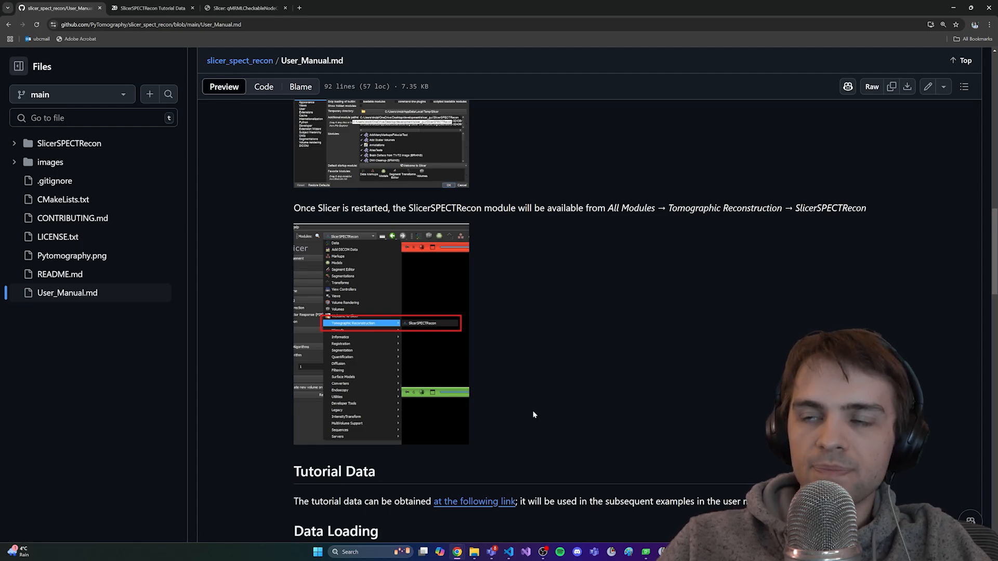
{"action": "scroll", "coordinate": [533, 415], "scroll_direction": "down", "scroll_amount": 2}
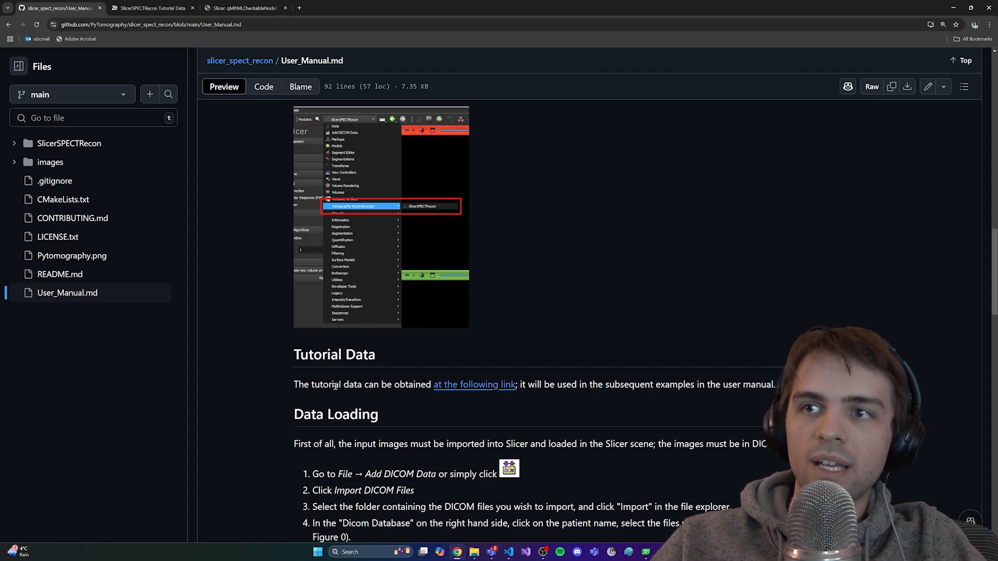
- Open the tutorial data link from the manual and look through the contents of for_slicer_recon.zip on Zenodo
{"action": "left_click", "coordinate": [460, 389]}
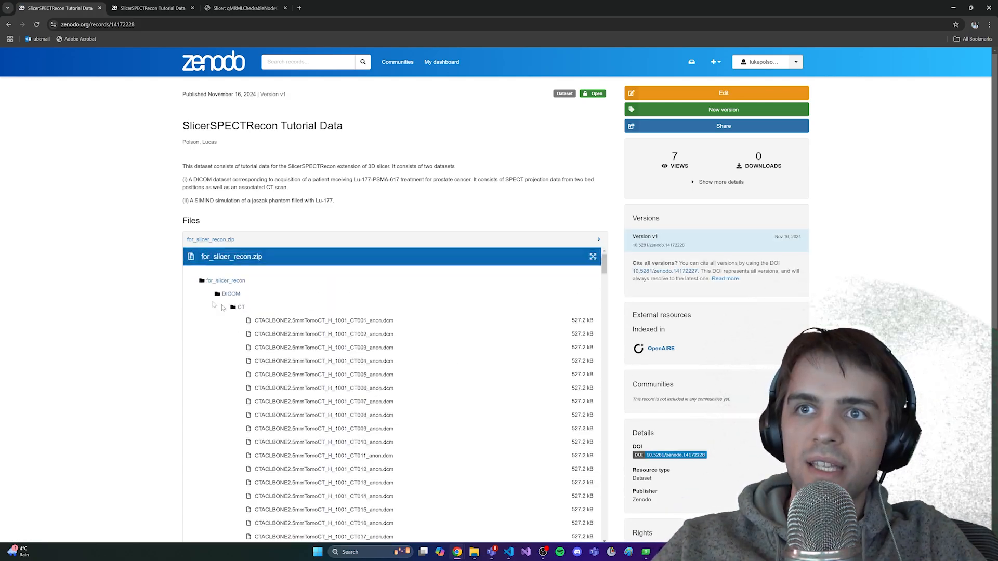
{"action": "scroll", "coordinate": [173, 230], "scroll_direction": "down", "scroll_amount": 2}
{"action": "scroll", "coordinate": [583, 189], "scroll_direction": "down", "scroll_amount": 5}
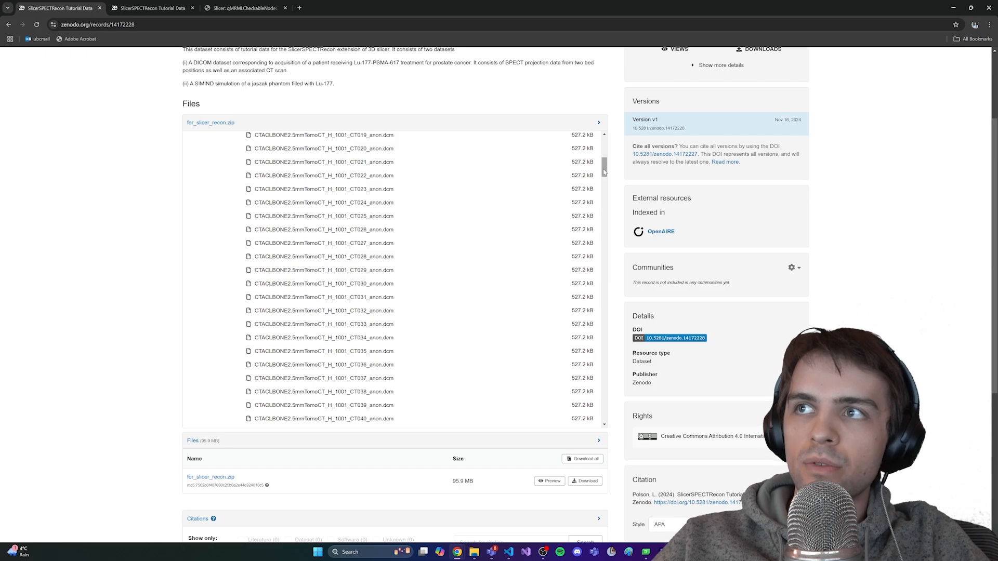
{"action": "left_click_drag", "start_coordinate": [605, 171], "coordinate": [604, 270]}
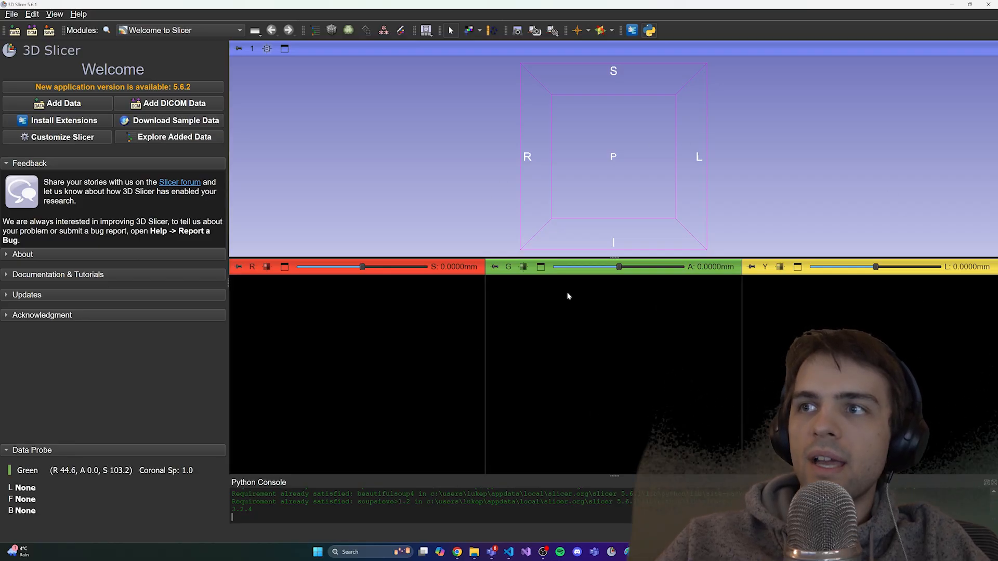
- In 3D Slicer, collapse the 3D view above the slice views and delete both existing patients from the DICOM database
{"action": "left_click_drag", "start_coordinate": [554, 257], "coordinate": [554, 43]}
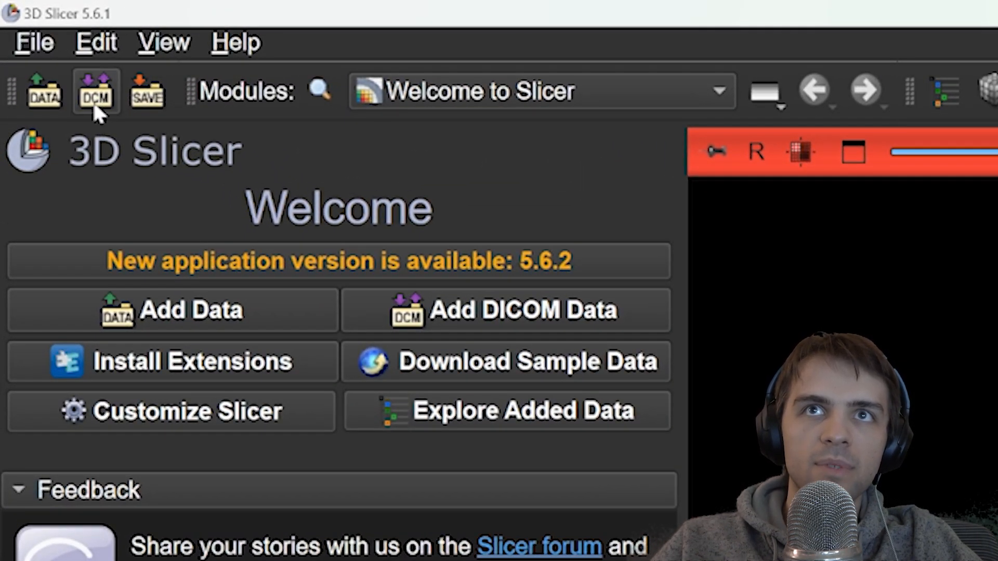
{"action": "left_click", "coordinate": [96, 96]}
{"action": "left_click_drag", "start_coordinate": [342, 91], "coordinate": [342, 103]}
{"action": "right_click", "coordinate": [341, 91]}
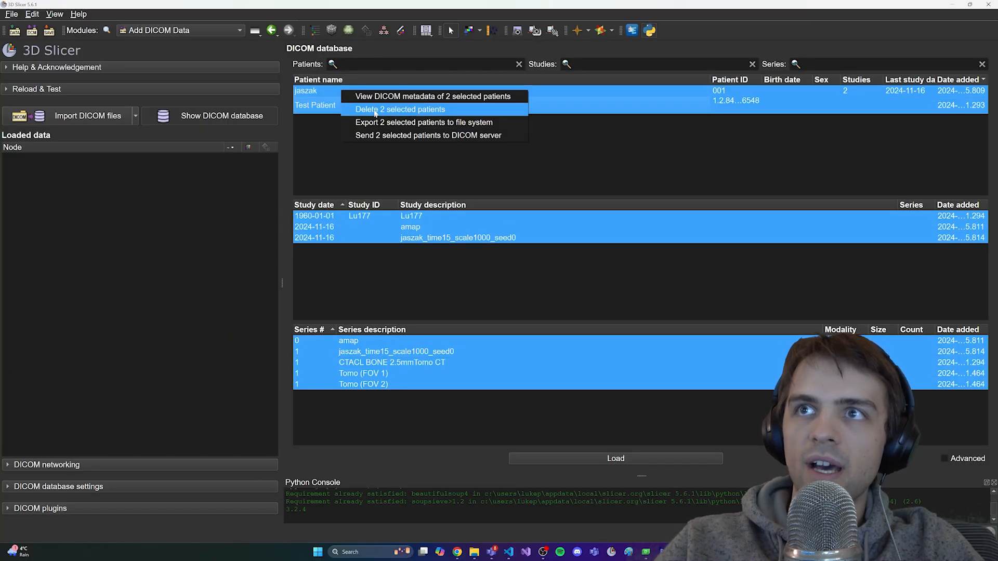
{"action": "left_click", "coordinate": [375, 109]}
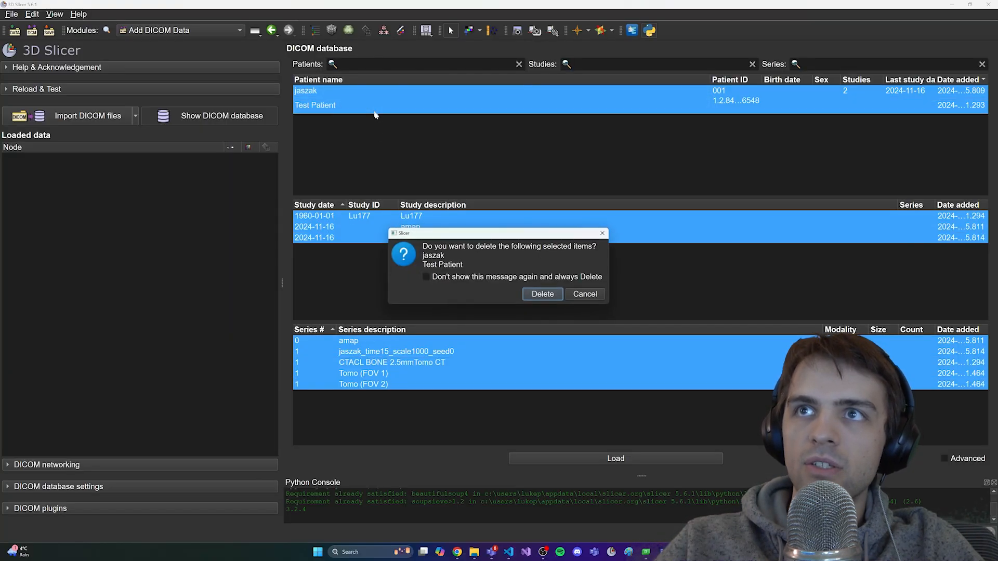
{"action": "left_click", "coordinate": [554, 292]}
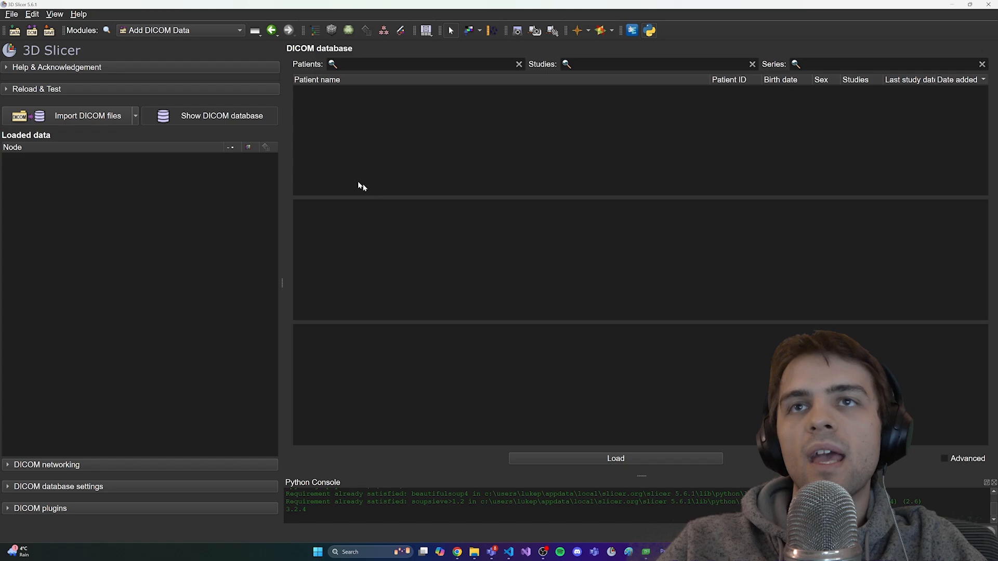
- Import the DICOM folder inside for_slicer_recon on Local Disk (G:) into the DICOM database
{"action": "left_click", "coordinate": [86, 115]}
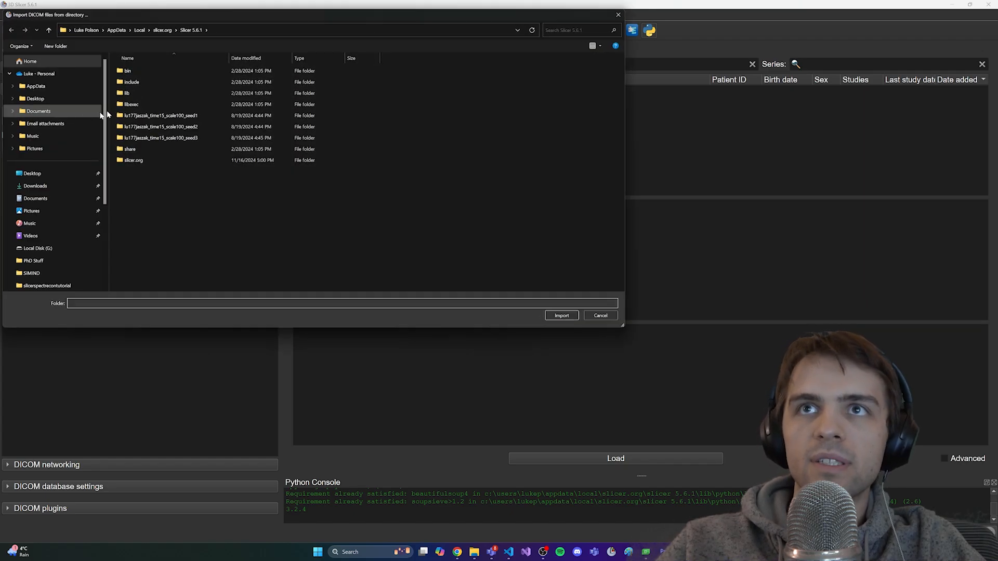
{"action": "left_click", "coordinate": [34, 248]}
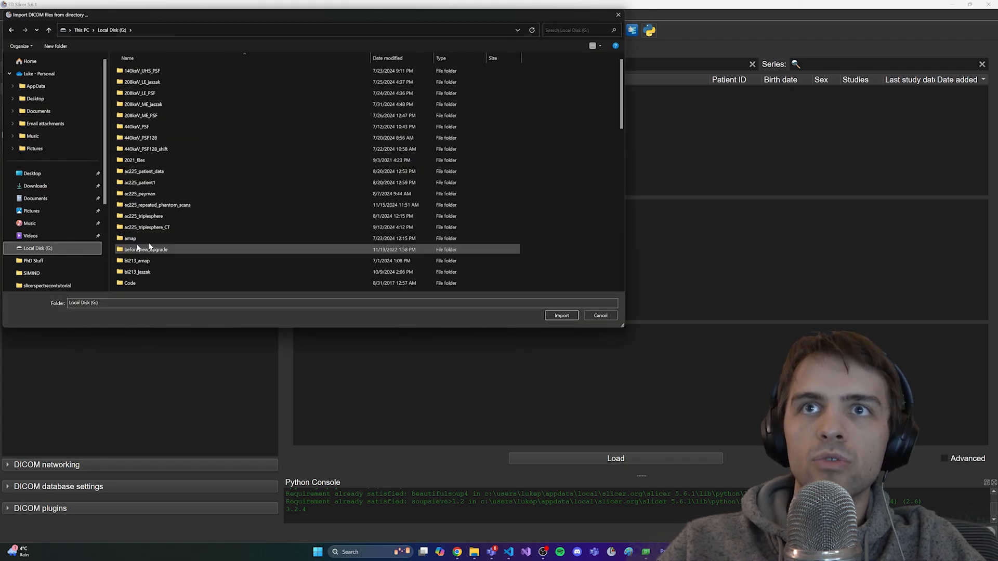
{"action": "scroll", "coordinate": [149, 246], "scroll_direction": "down", "scroll_amount": 8}
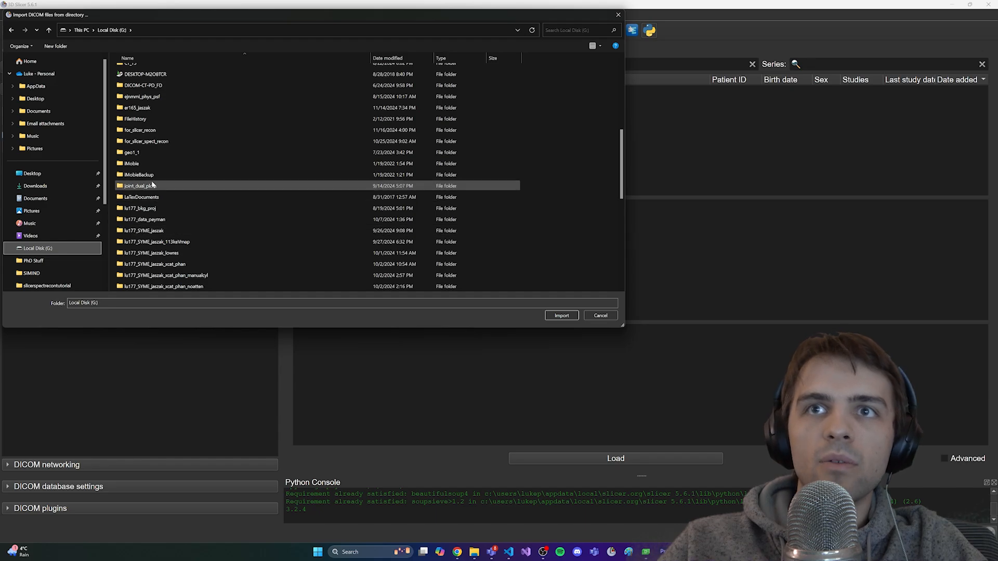
{"action": "double_click", "coordinate": [156, 131]}
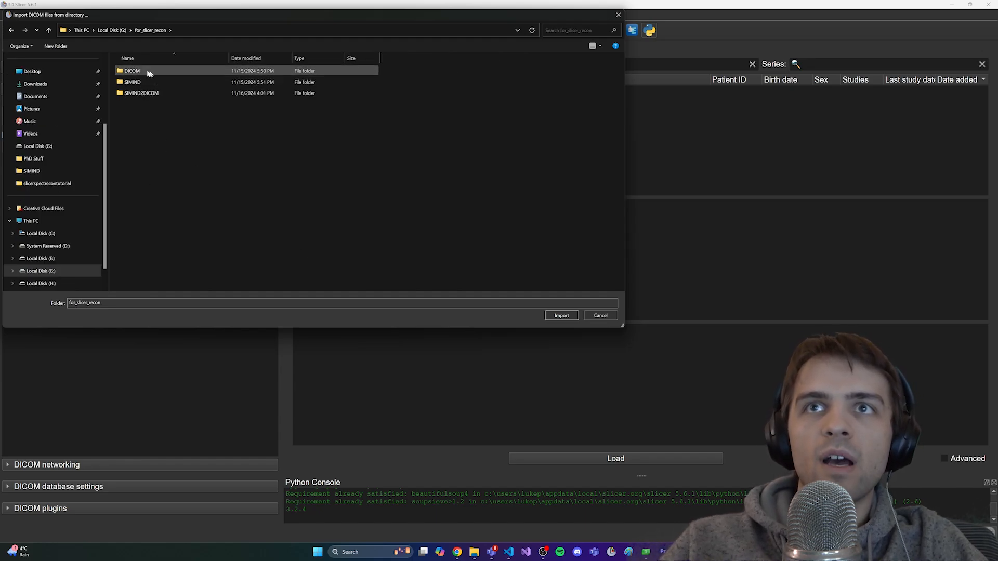
{"action": "left_click", "coordinate": [131, 71]}
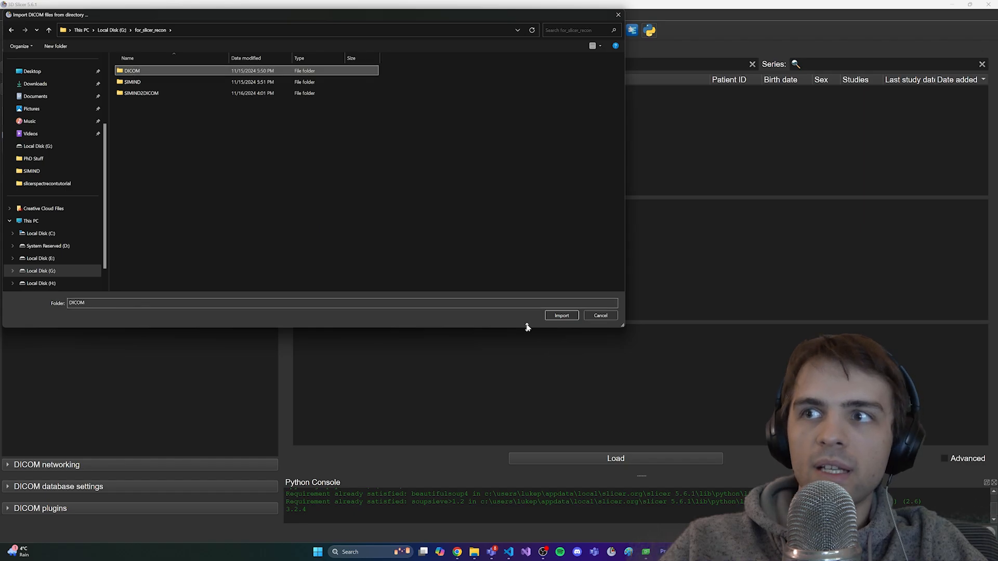
{"action": "left_click", "coordinate": [560, 316]}
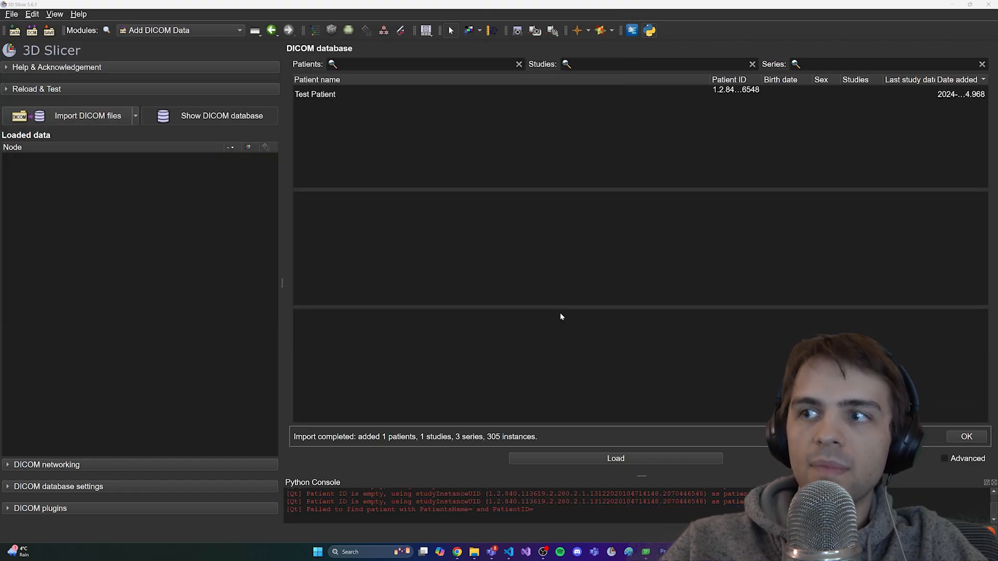
- Select the imported patient and examine its CT series and the Tomo (FOV 1) and Tomo (FOV 2) projection series
{"action": "left_click", "coordinate": [334, 96]}
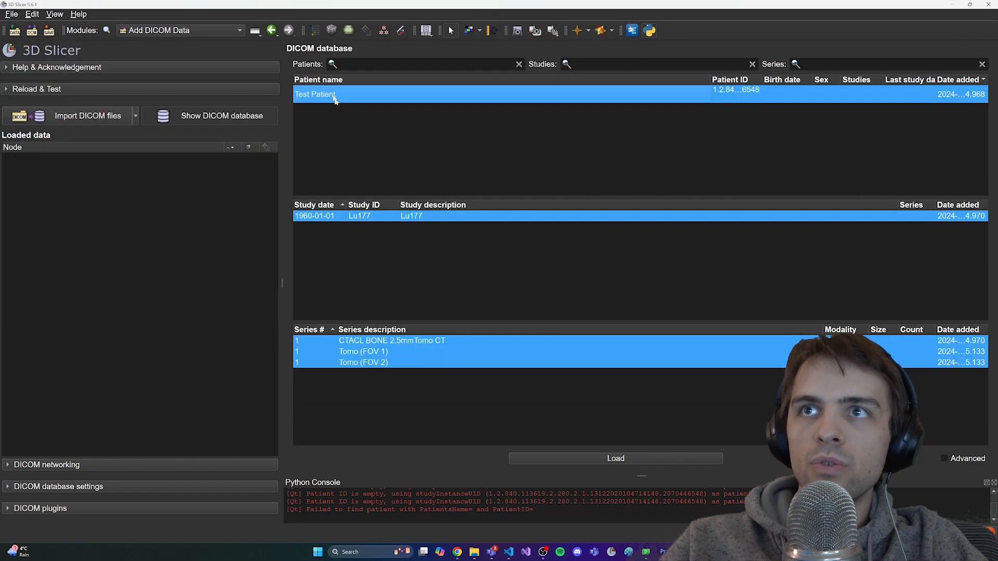
{"action": "left_click", "coordinate": [382, 352]}
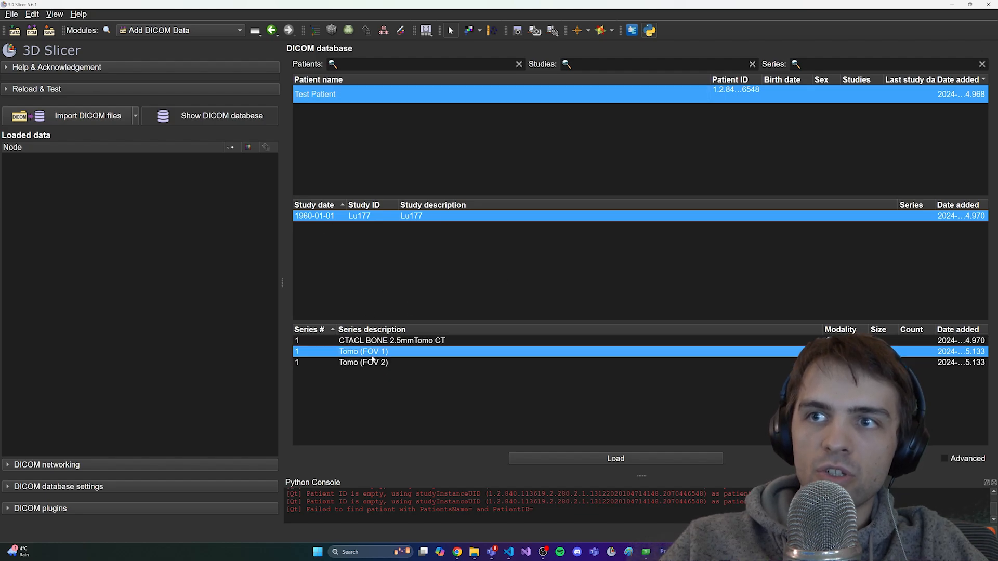
{"action": "left_click", "coordinate": [382, 362]}
{"action": "left_click", "coordinate": [375, 352]}
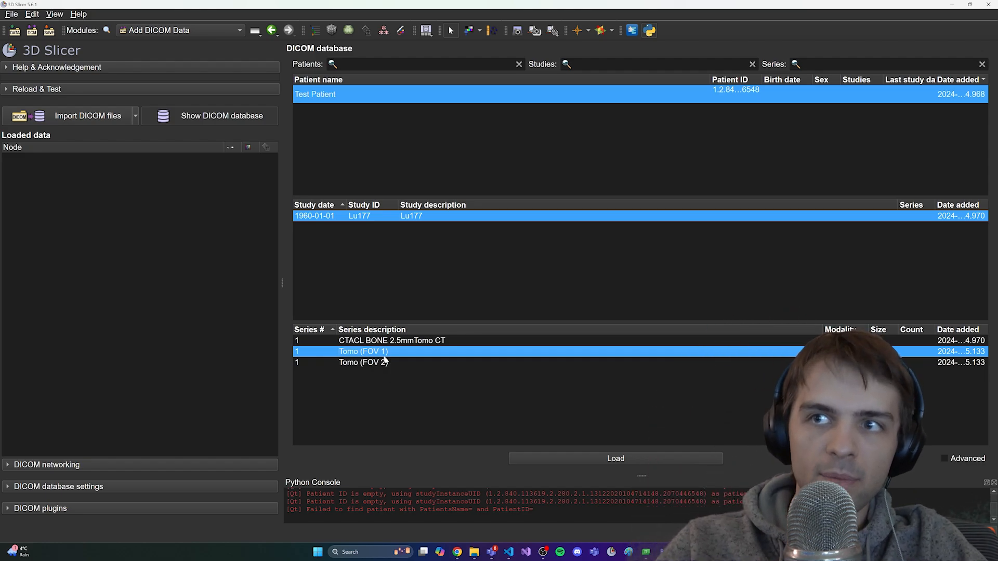
{"action": "left_click", "coordinate": [388, 363]}
{"action": "left_click", "coordinate": [395, 352]}
{"action": "left_click", "coordinate": [417, 341]}
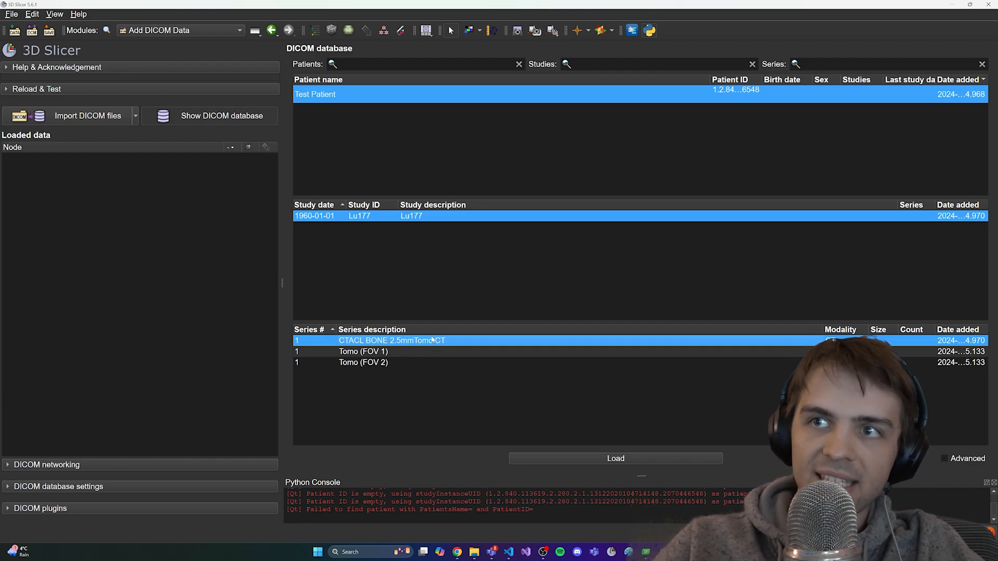
{"action": "left_click", "coordinate": [386, 361]}
{"action": "left_click", "coordinate": [385, 352]}
{"action": "left_click", "coordinate": [389, 342]}
{"action": "left_click", "coordinate": [388, 353]}
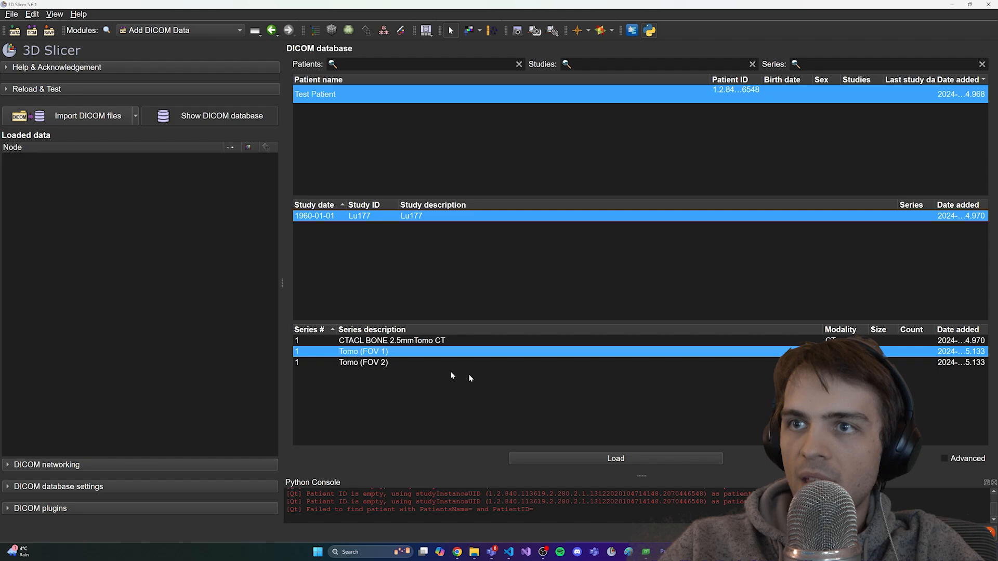
- Load the CTACL BONE 2.5mmTomo CT, Tomo (FOV 1) and Tomo (FOV 2) series together into the scene, accepting the load warnings
{"action": "left_click", "coordinate": [380, 342]}
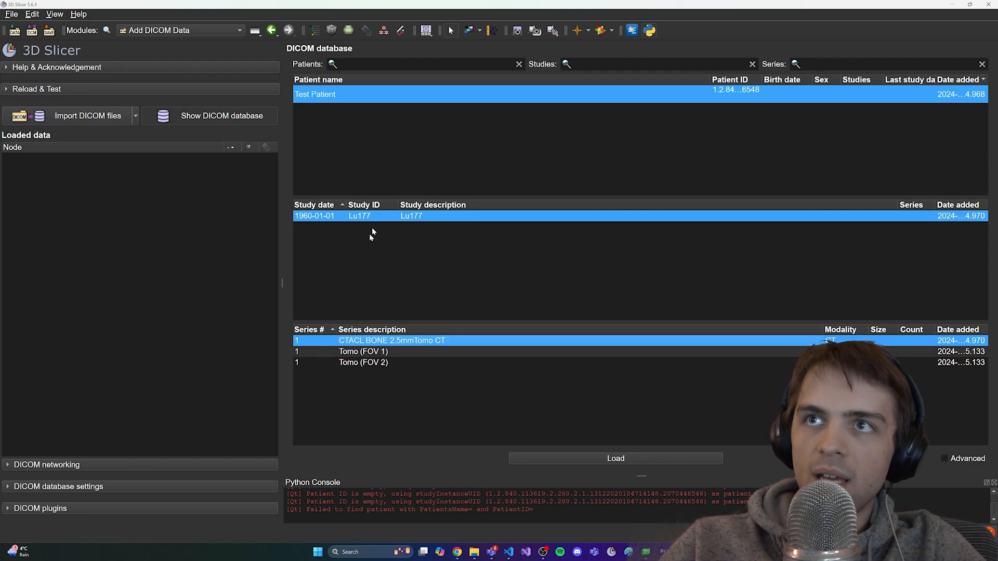
{"action": "left_click", "coordinate": [378, 352], "text": "shift"}
{"action": "left_click", "coordinate": [387, 363], "text": "shift"}
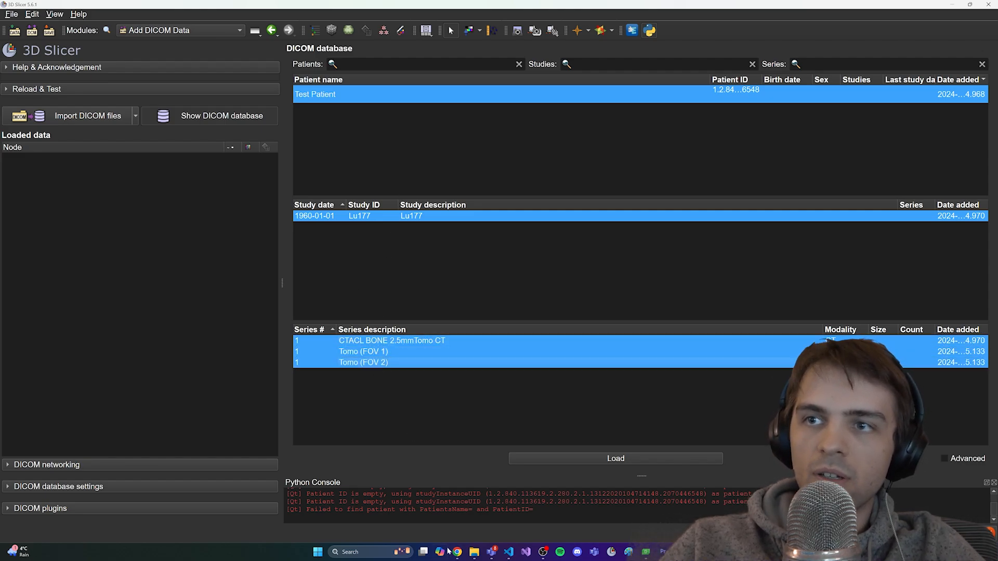
{"action": "left_click", "coordinate": [599, 459]}
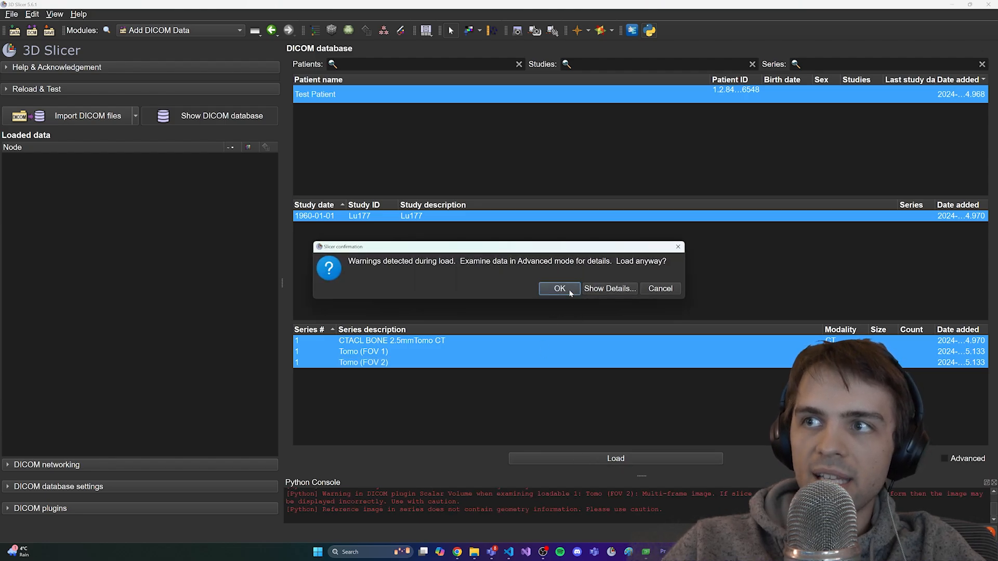
{"action": "left_click", "coordinate": [570, 292]}
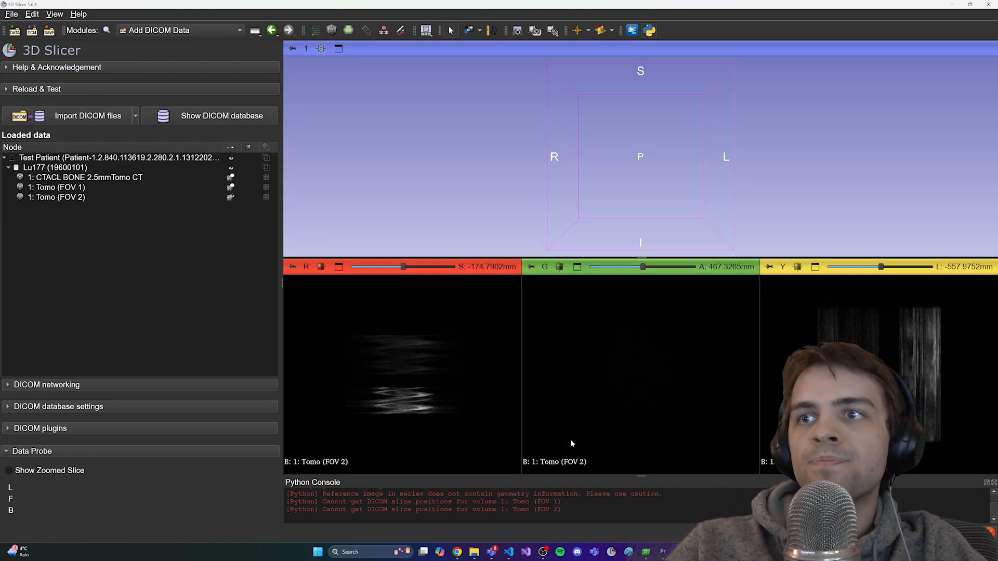
- Collapse the 3D view and browse the Tomo (FOV 2) projections through the enlarged green slice view
{"action": "left_click_drag", "start_coordinate": [602, 259], "coordinate": [581, 97]}
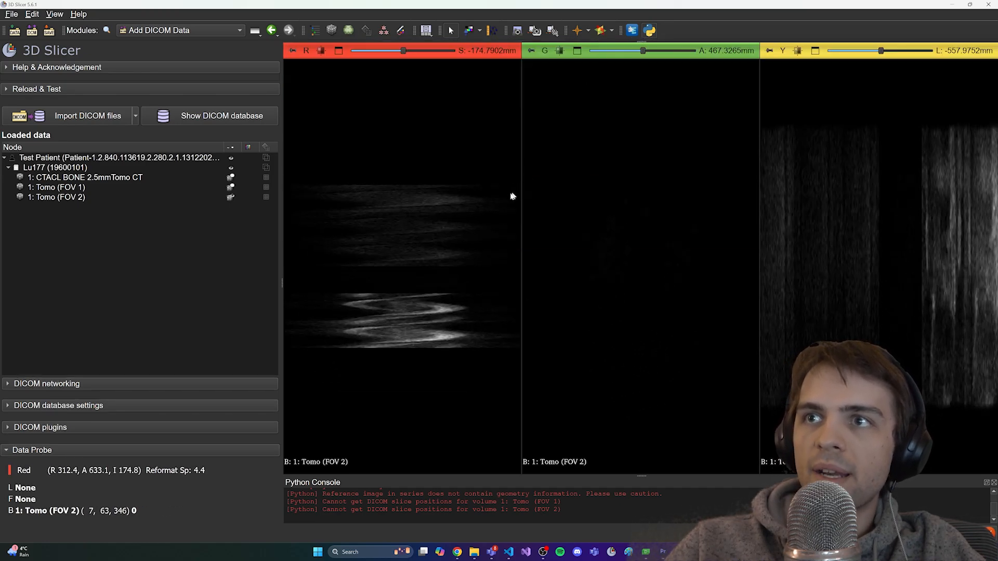
{"action": "mouse_move", "coordinate": [402, 51]}
{"action": "left_mouse_down"}
{"action": "mouse_move", "coordinate": [380, 50]}
{"action": "mouse_move", "coordinate": [416, 51]}
{"action": "left_mouse_up"}
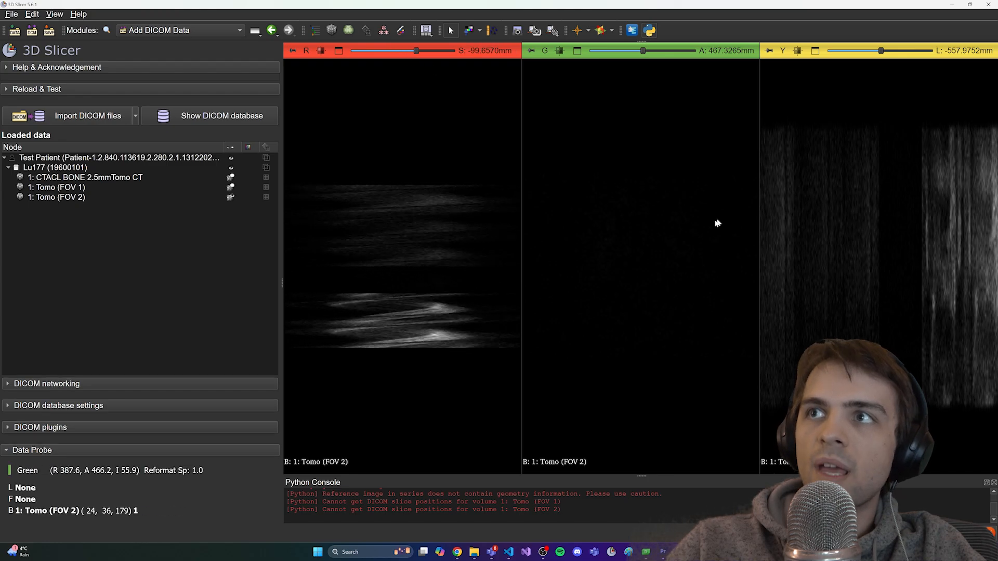
{"action": "double_click", "coordinate": [651, 225]}
{"action": "left_click_drag", "start_coordinate": [642, 48], "coordinate": [508, 74]}
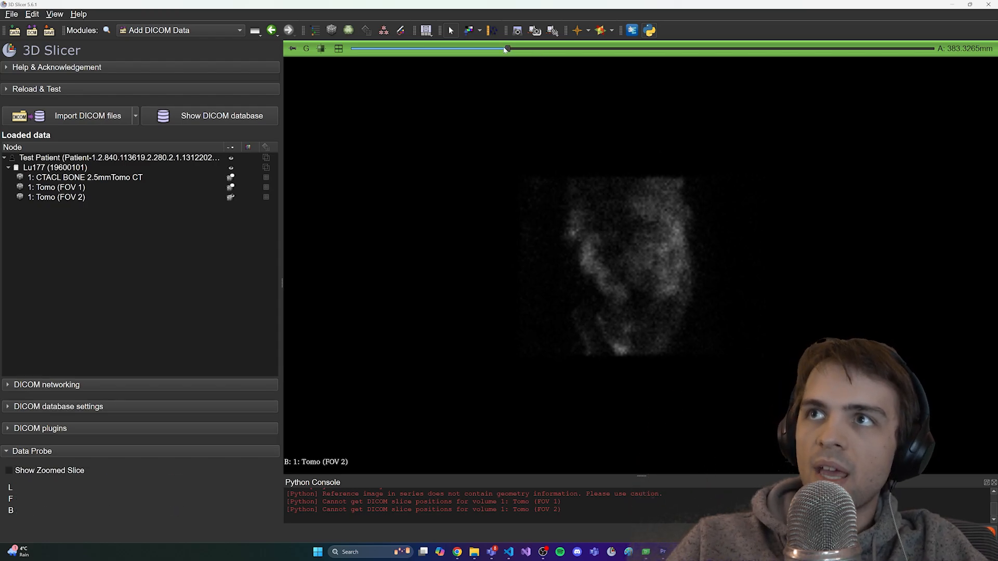
{"action": "mouse_move", "coordinate": [505, 49]}
{"action": "left_mouse_down"}
{"action": "mouse_move", "coordinate": [611, 62]}
{"action": "mouse_move", "coordinate": [504, 60]}
{"action": "left_mouse_up"}
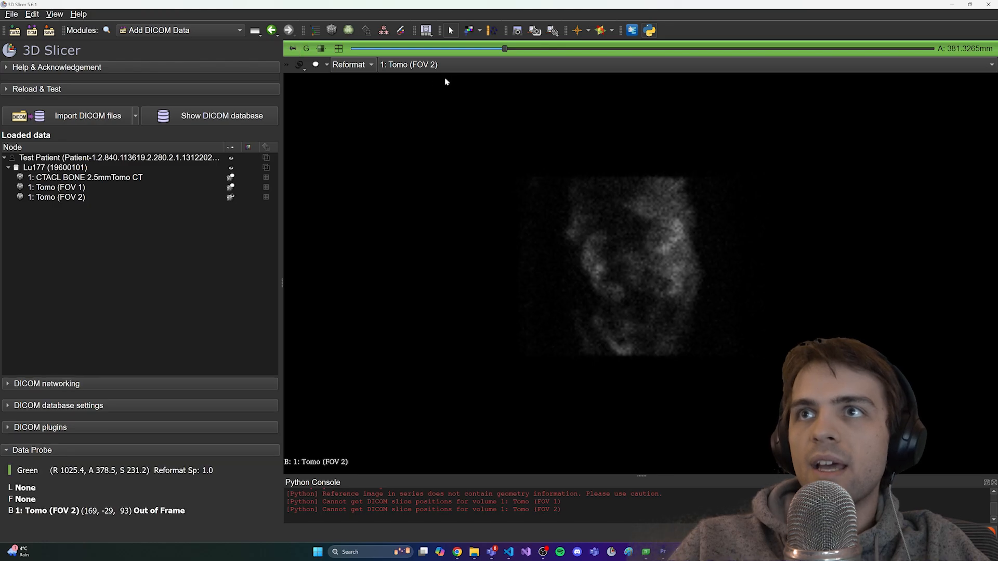
- Display Tomo (FOV 1) in the green view, reset the field of view and browse through its projections
{"action": "mouse_move", "coordinate": [286, 49]}
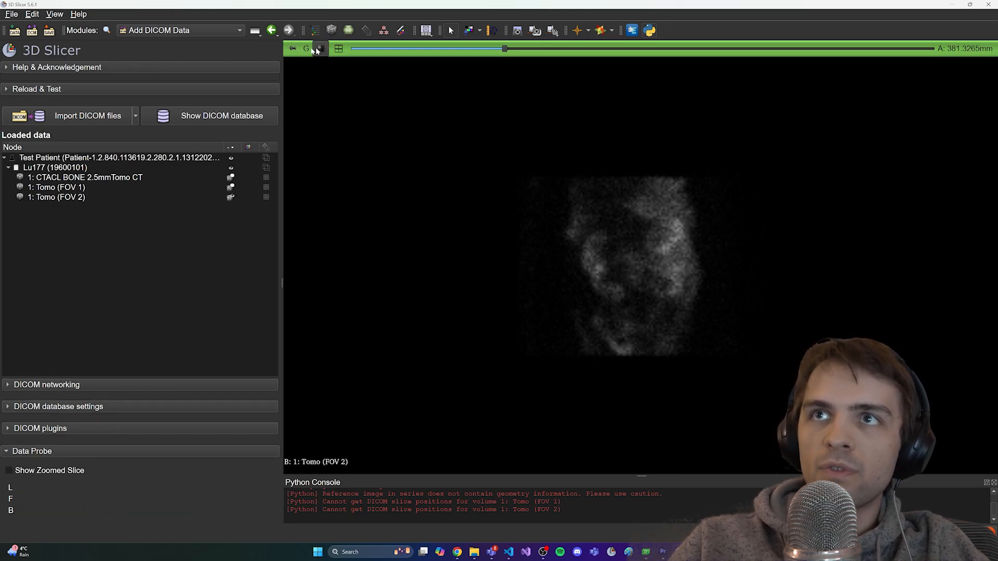
{"action": "left_click", "coordinate": [427, 68]}
{"action": "left_click", "coordinate": [453, 100]}
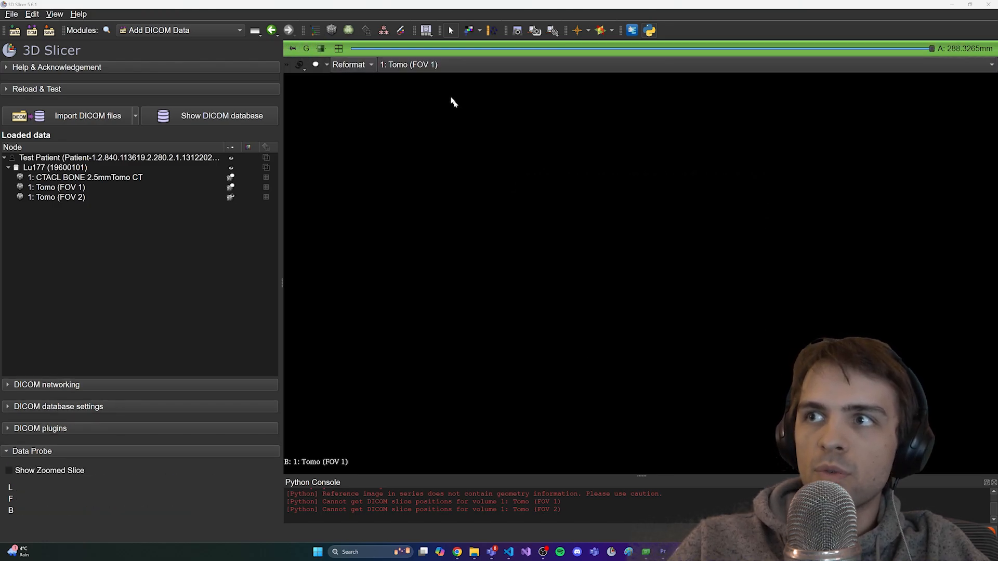
{"action": "left_click_drag", "start_coordinate": [932, 48], "coordinate": [800, 49]}
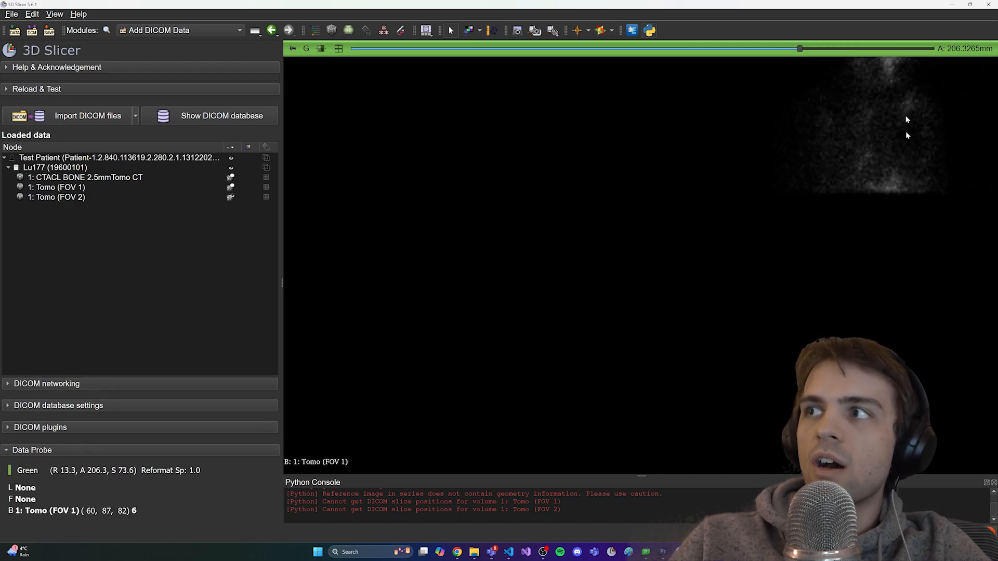
{"action": "right_click", "coordinate": [563, 208]}
{"action": "left_click", "coordinate": [586, 254]}
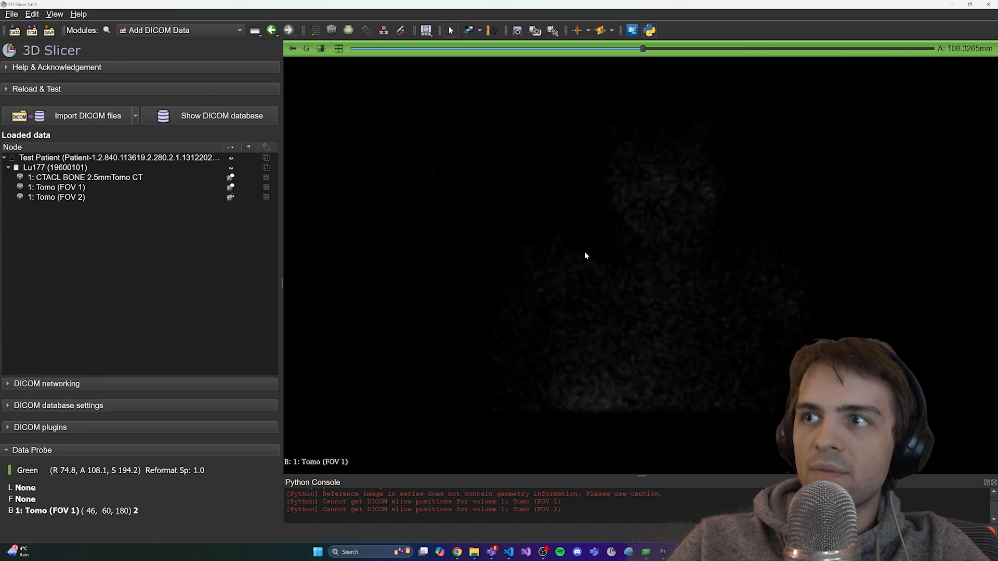
{"action": "left_click_drag", "start_coordinate": [643, 50], "coordinate": [829, 49]}
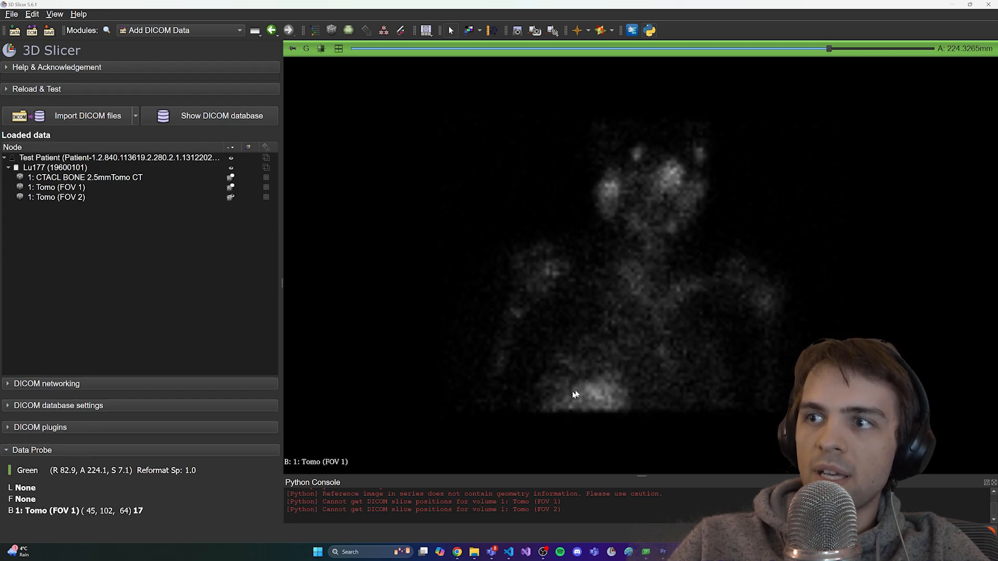
{"action": "left_click_drag", "start_coordinate": [829, 49], "coordinate": [740, 48]}
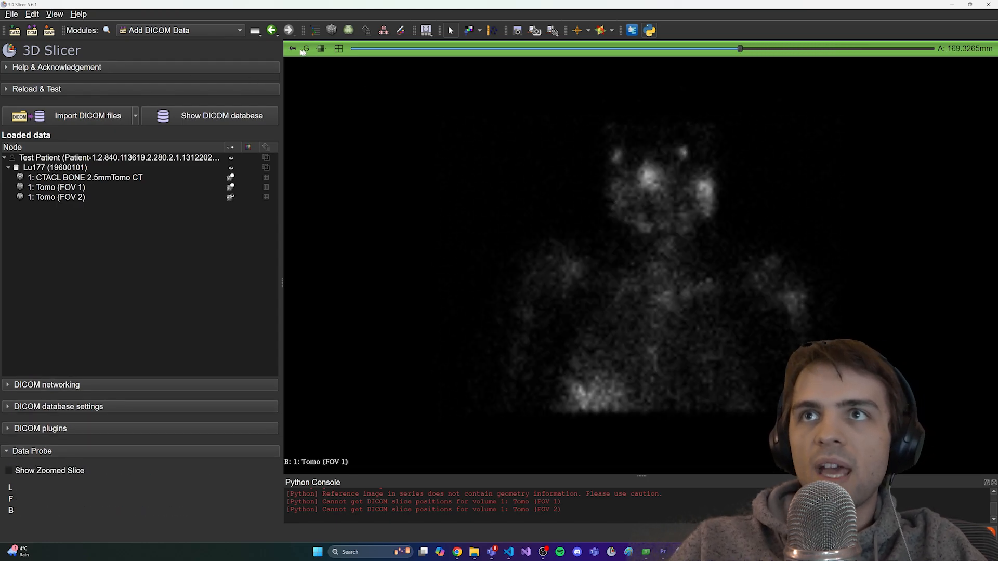
- Display the CTACL BONE 2.5mmTomo CT in the green view, fit it, examine its slices and restore the three-slice layout
{"action": "mouse_move", "coordinate": [292, 49]}
{"action": "left_click", "coordinate": [402, 65]}
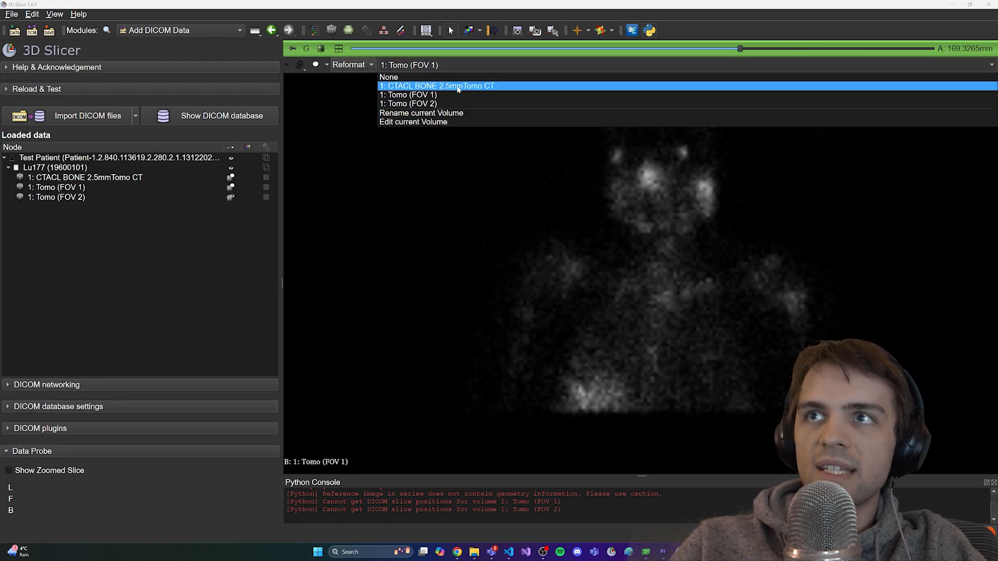
{"action": "left_click", "coordinate": [419, 87]}
{"action": "right_click", "coordinate": [563, 223]}
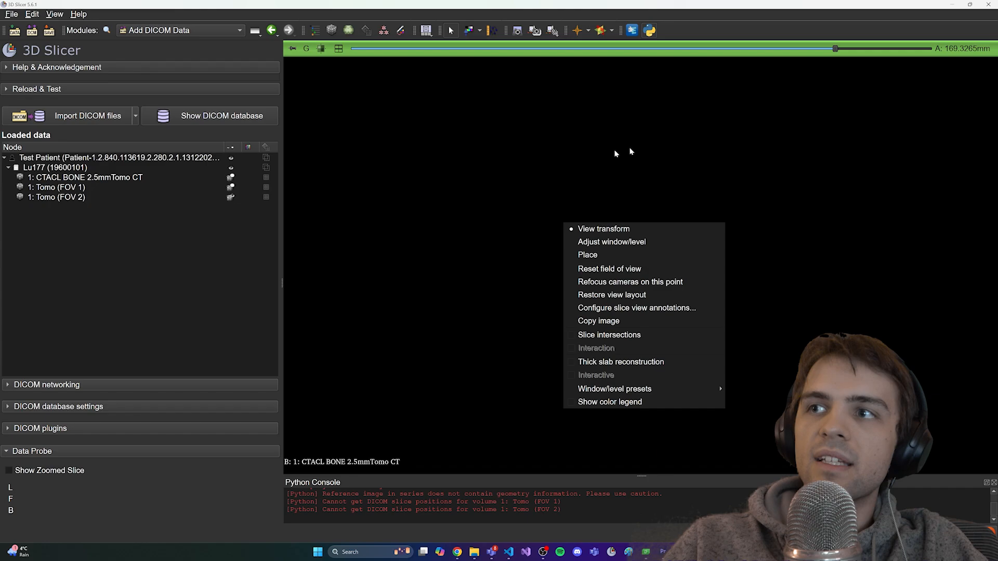
{"action": "left_click", "coordinate": [609, 268]}
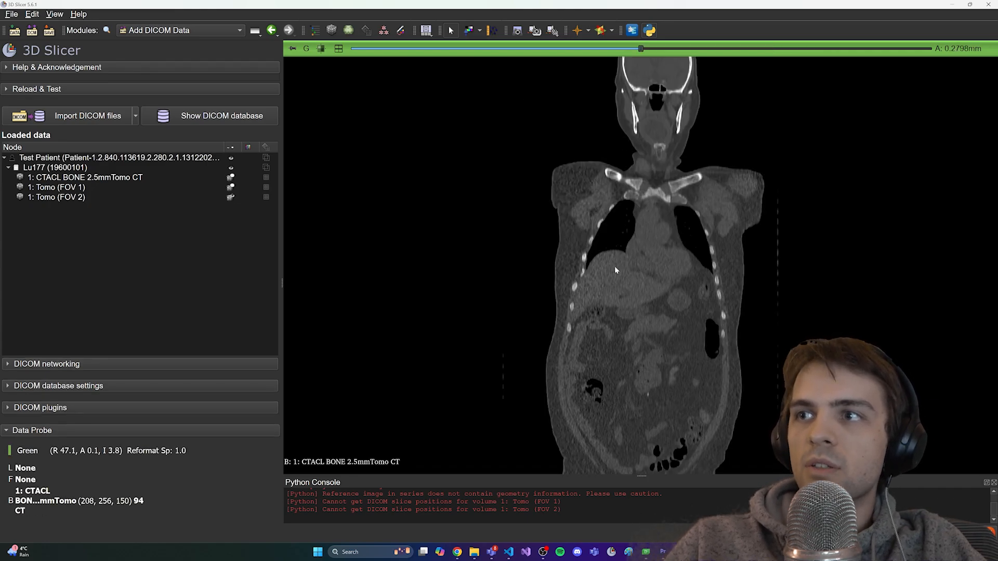
{"action": "left_click_drag", "start_coordinate": [644, 48], "coordinate": [587, 66]}
{"action": "left_click_drag", "start_coordinate": [587, 66], "coordinate": [574, 66]}
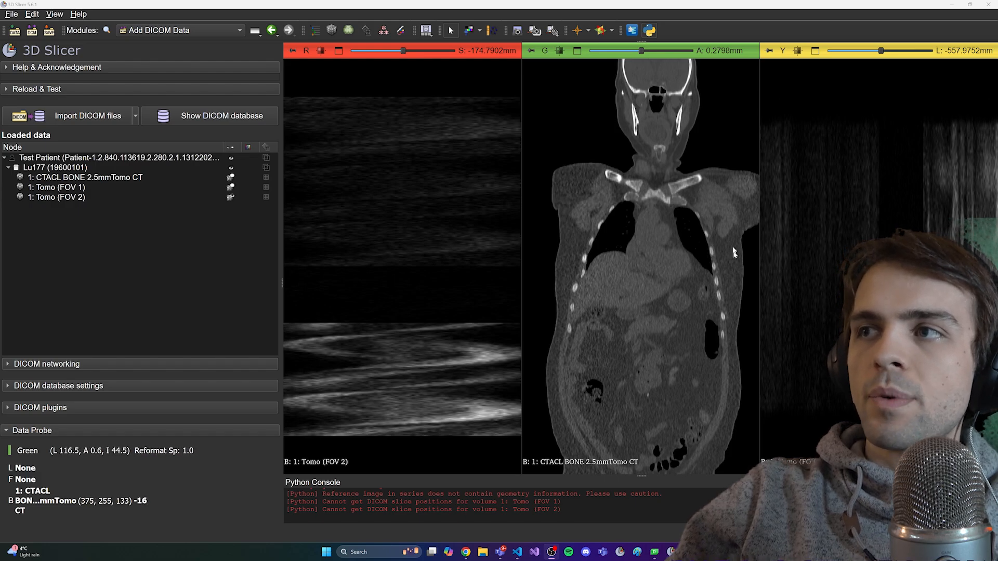
- Switch to the SlicerSPECTRecon tomographic reconstruction module
{"action": "left_click", "coordinate": [169, 34]}
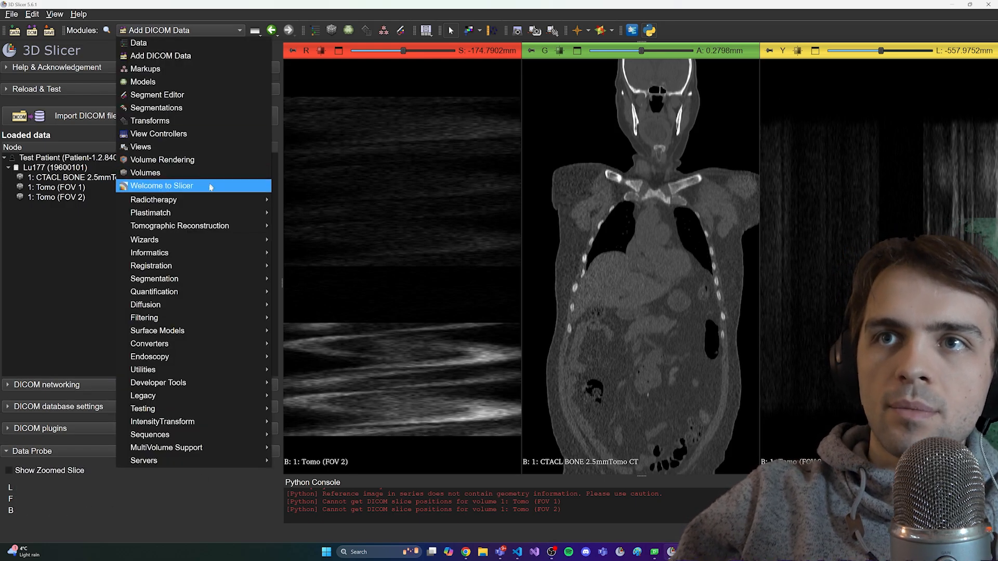
{"action": "mouse_move", "coordinate": [168, 227]}
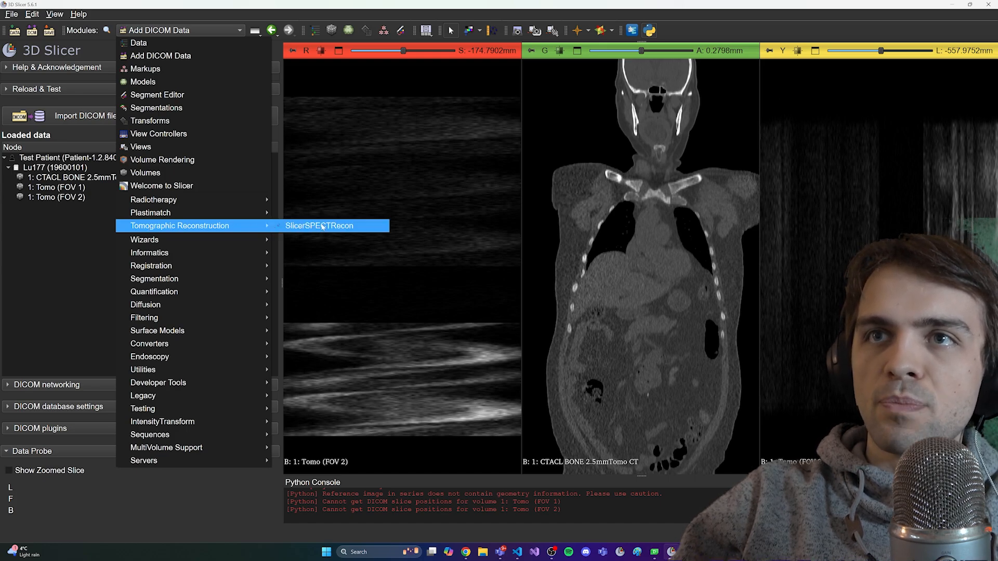
{"action": "left_click", "coordinate": [323, 227]}
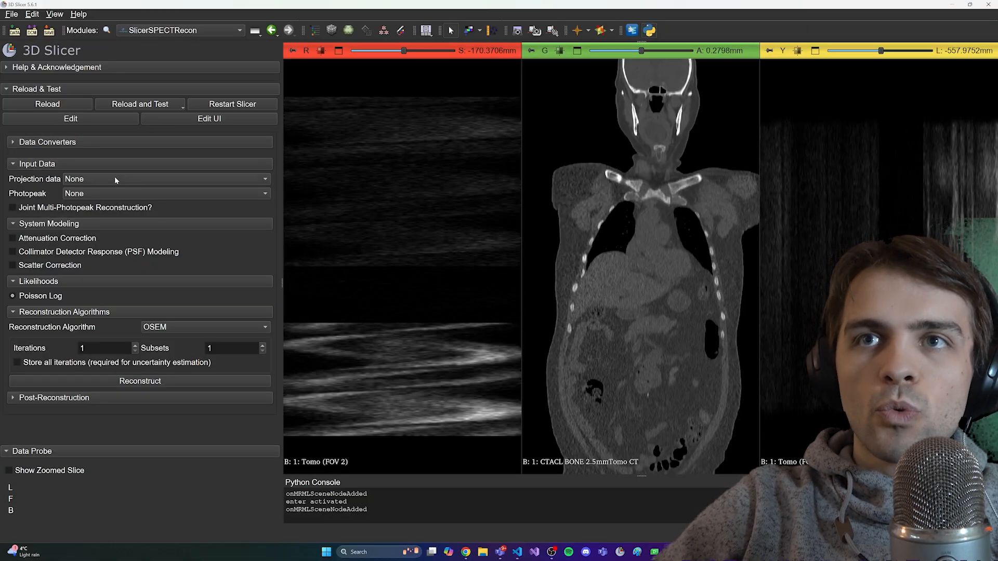
- Set Tomo (FOV 1) and Tomo (FOV 2) as projection data with the Lu177_EM (187.20keV - 228.80keV) photopeak
{"action": "left_click", "coordinate": [93, 180]}
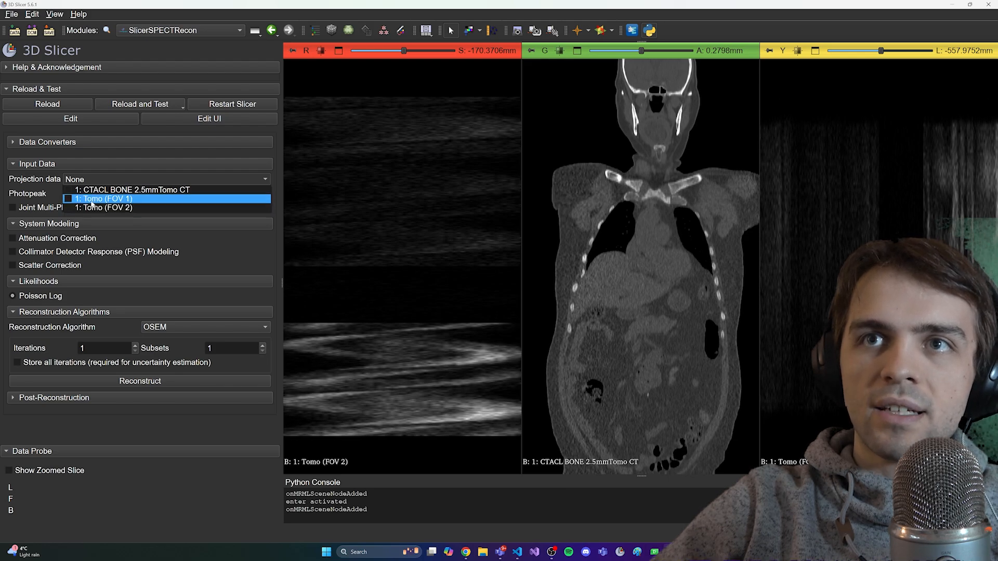
{"action": "left_click", "coordinate": [99, 202]}
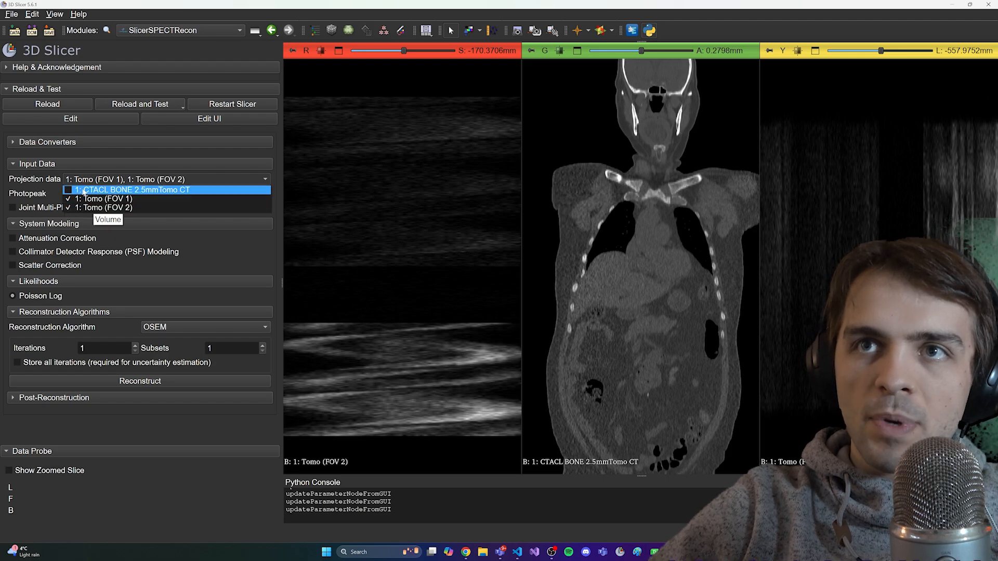
{"action": "left_click", "coordinate": [76, 195]}
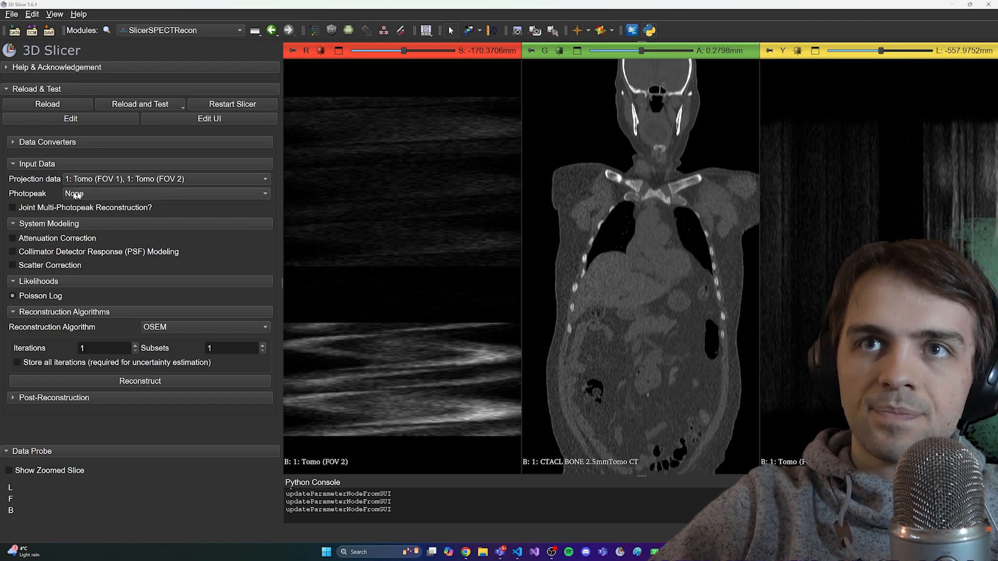
{"action": "left_click", "coordinate": [95, 195]}
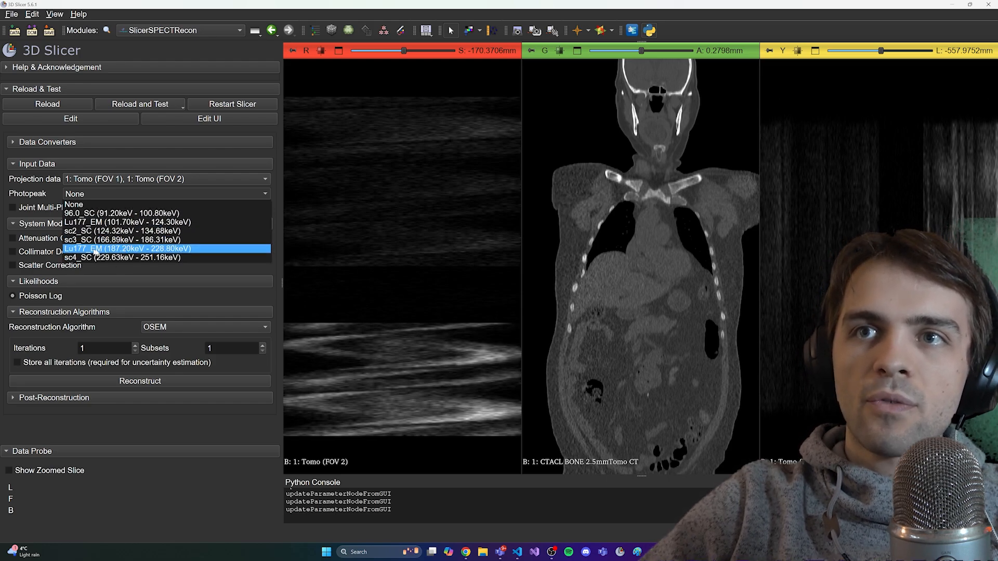
{"action": "left_click", "coordinate": [103, 250]}
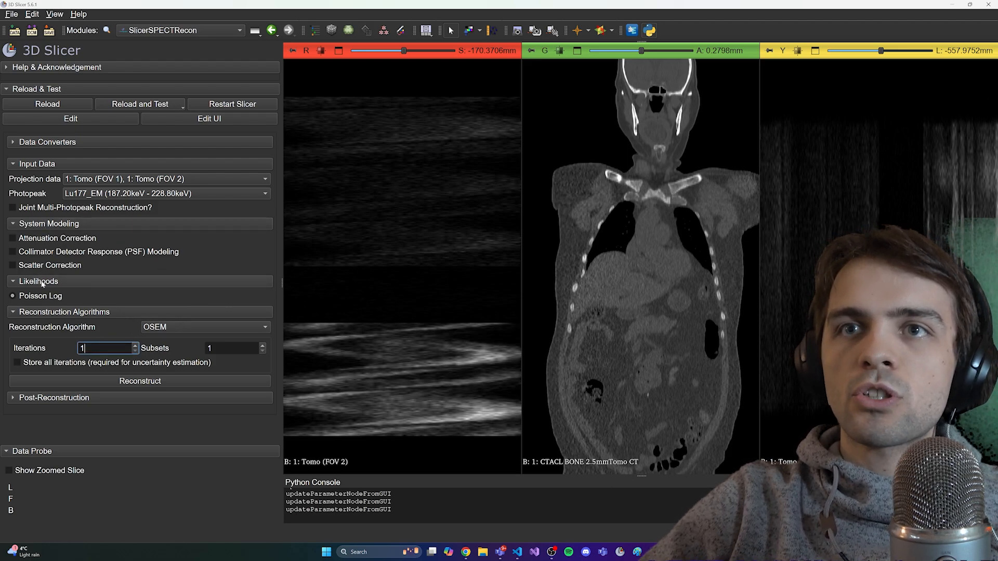
- Collapse the System Modeling and Likelihoods settings, then run an OSEM reconstruction with 5 iterations and 1 subset
{"action": "left_click", "coordinate": [41, 282]}
{"action": "left_click", "coordinate": [44, 225]}
{"action": "left_click", "coordinate": [163, 283]}
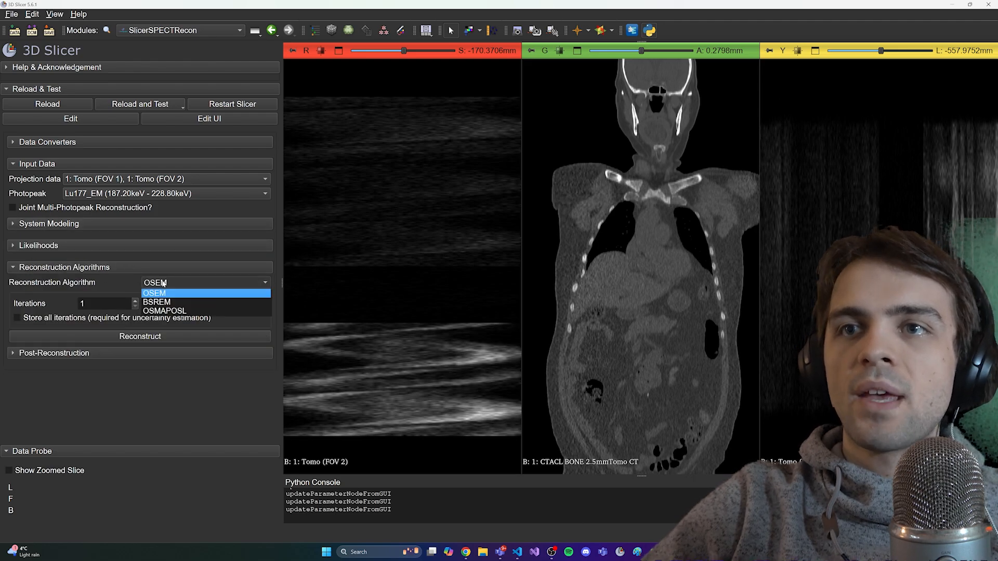
{"action": "left_click", "coordinate": [164, 294]}
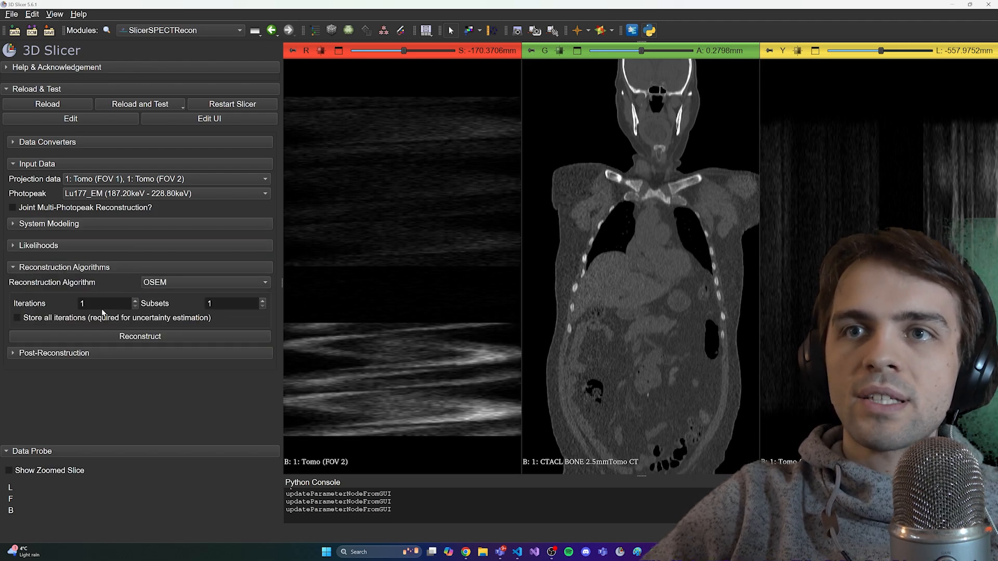
{"action": "left_click", "coordinate": [99, 303]}
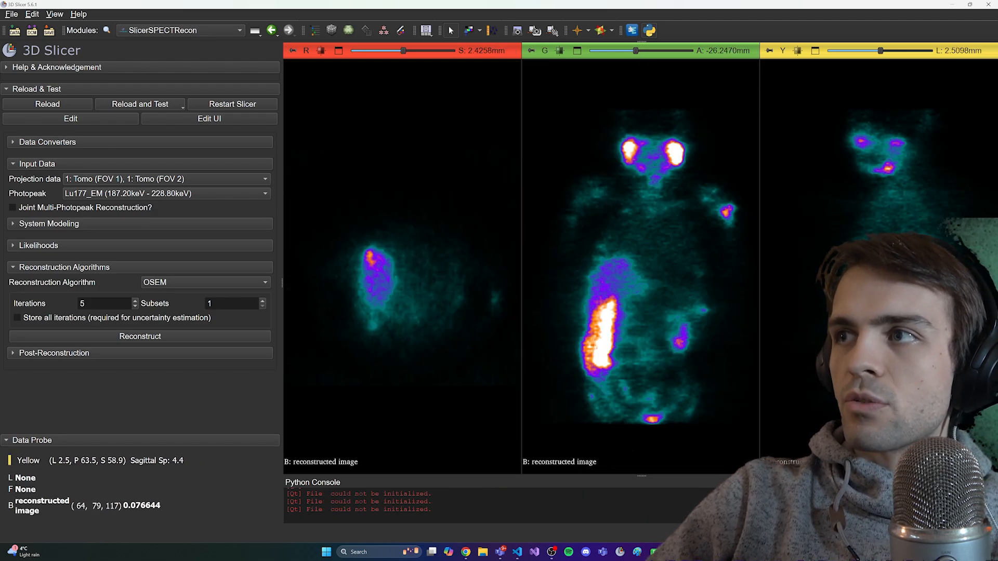
- Examine the reconstructed image across the three slice views, moving the linked slice positions through the body
{"action": "mouse_move", "coordinate": [635, 51]}
{"action": "left_mouse_down"}
{"action": "mouse_move", "coordinate": [650, 51]}
{"action": "mouse_move", "coordinate": [639, 51]}
{"action": "left_mouse_up"}
{"action": "key", "text": "shift"}
{"action": "key", "text": "shift"}
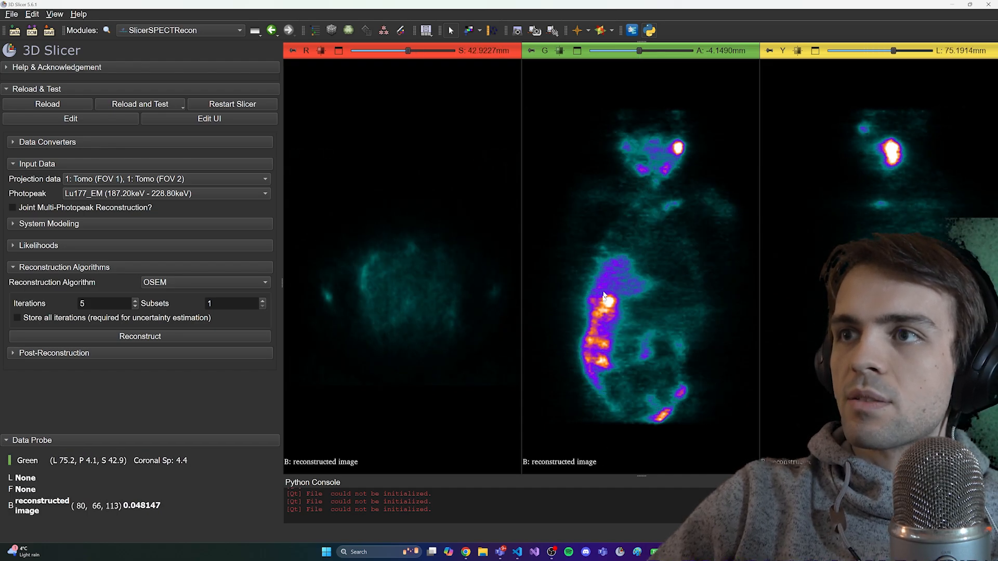
{"action": "key", "text": "shift"}
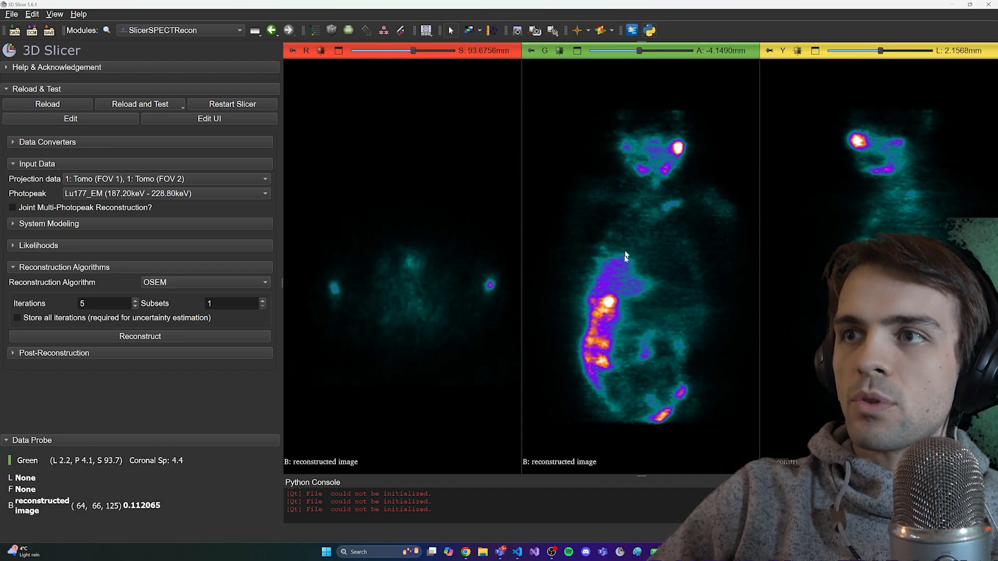
{"action": "key", "text": "shift"}
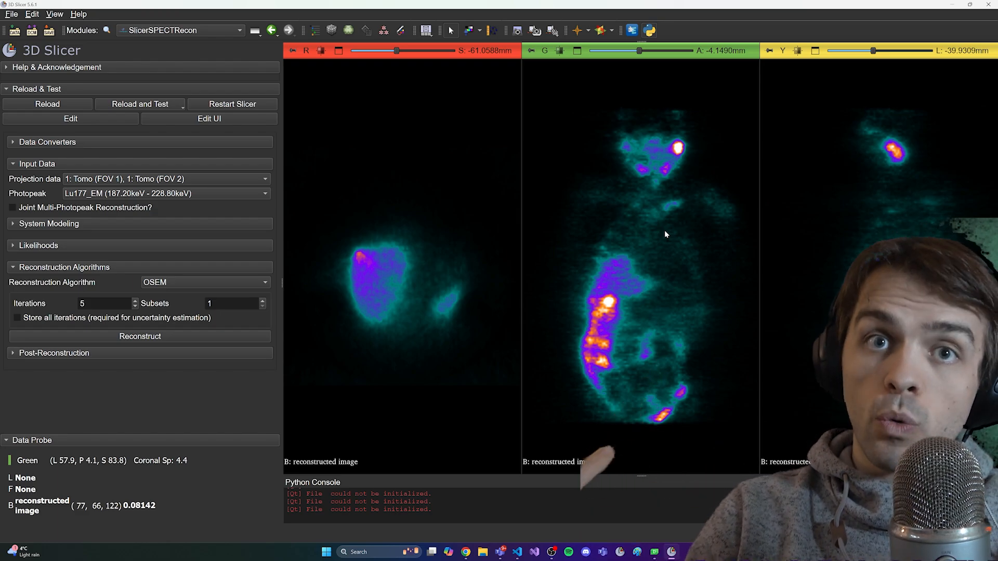
- In the Data module, rename the reconstructed image volume as osem_nophysics_5it1ss
{"action": "left_click", "coordinate": [182, 31]}
{"action": "left_click", "coordinate": [183, 44]}
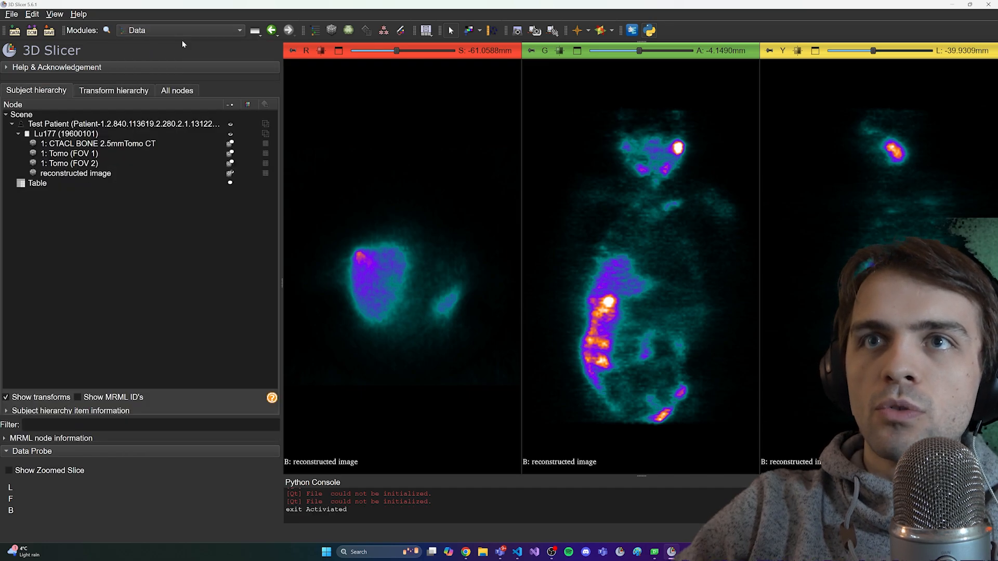
{"action": "double_click", "coordinate": [90, 173]}
{"action": "left_click_drag", "start_coordinate": [90, 173], "coordinate": [23, 175]}
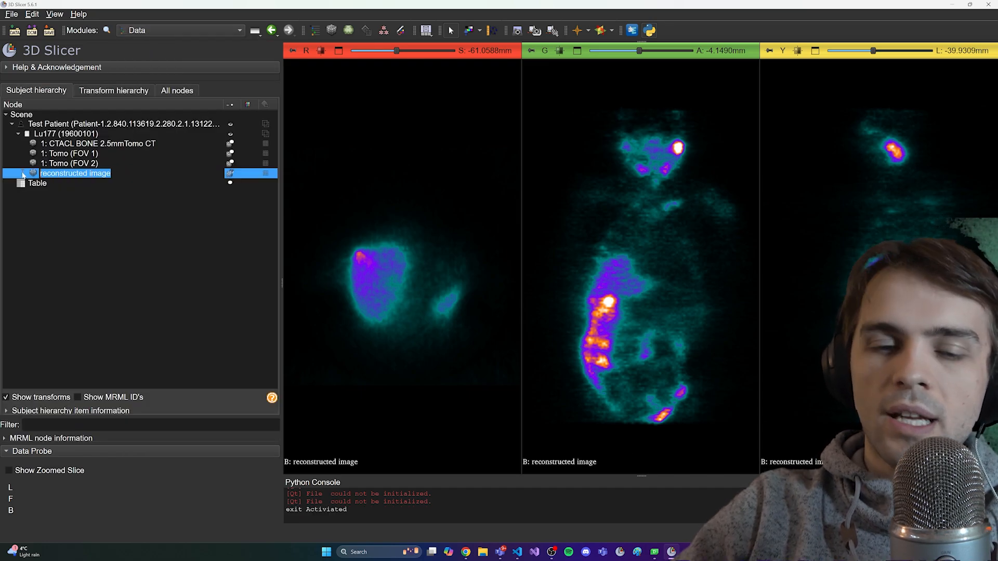
{"action": "type", "text": "osem_noph"}
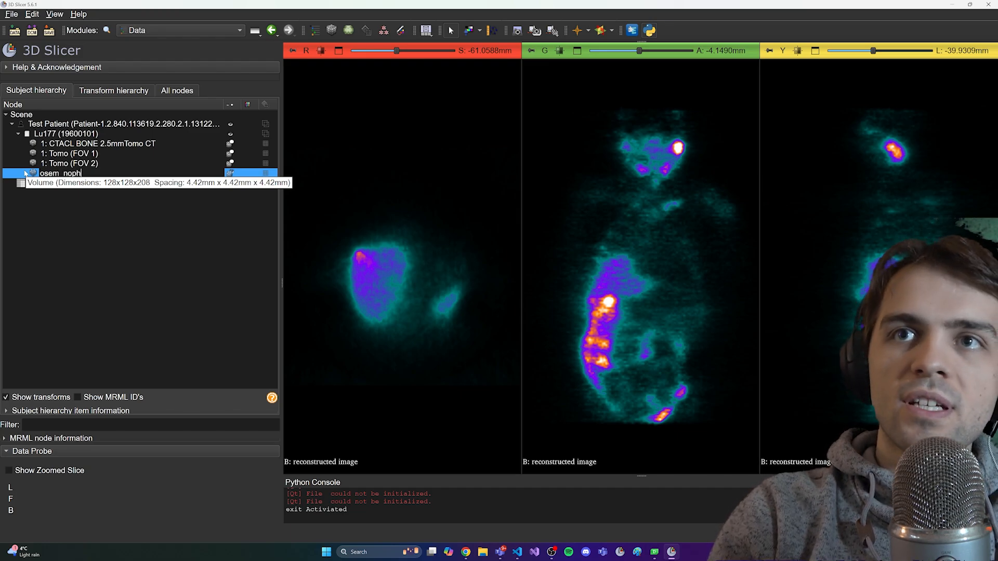
{"action": "type", "text": "ysics"}
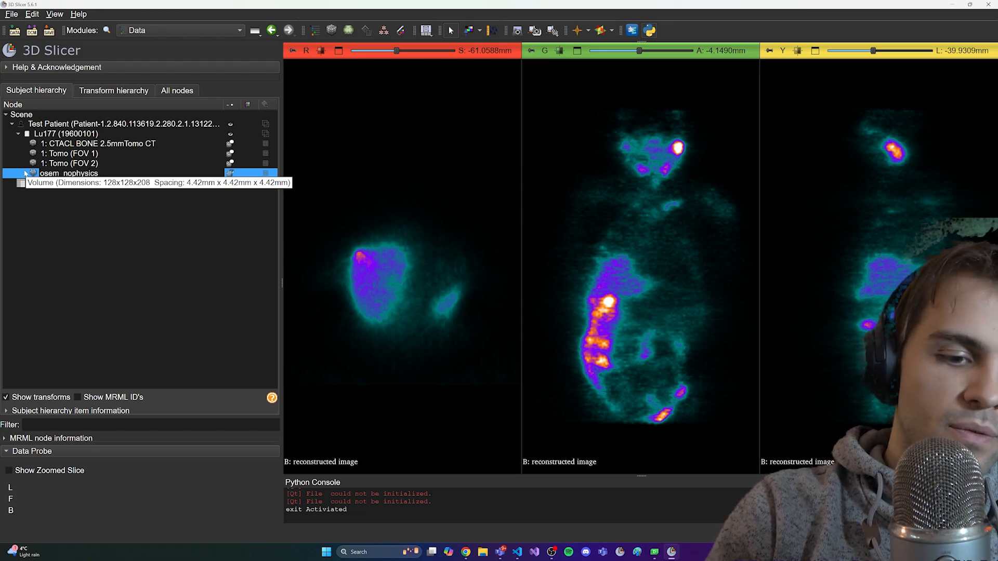
{"action": "type", "text": "_5it1ss"}
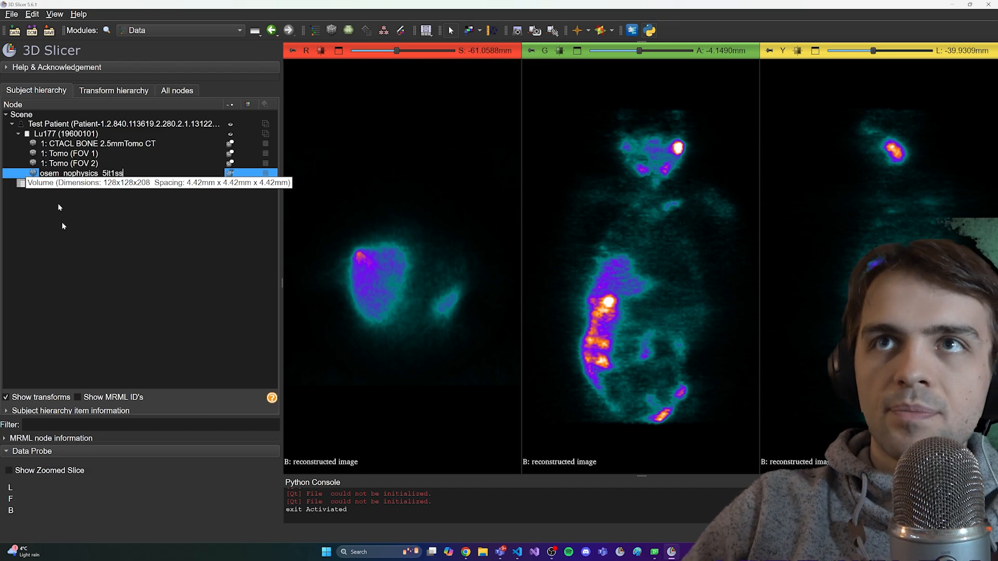
{"action": "left_click", "coordinate": [92, 256]}
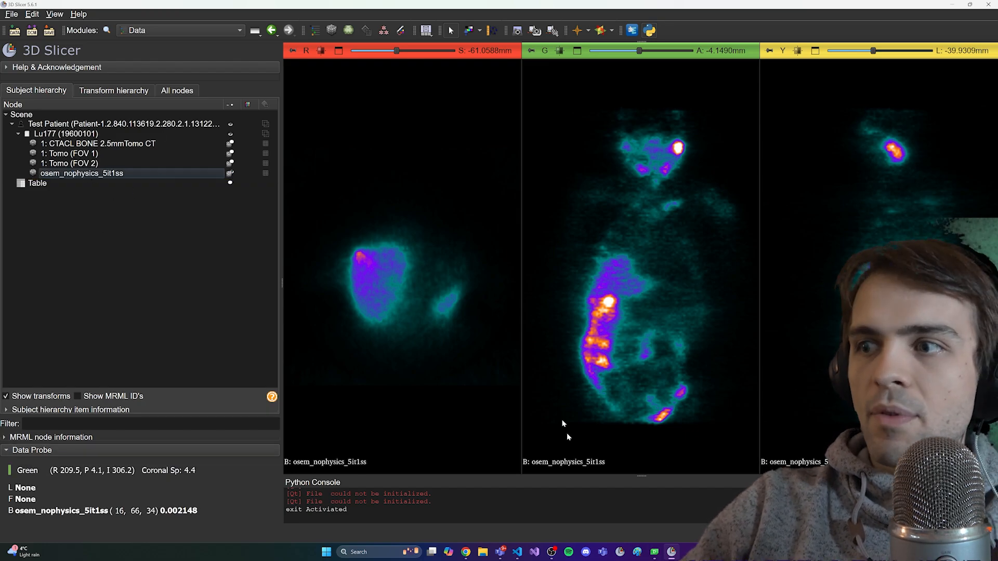
- In the SlicerSPECTRecon module, enable attenuation correction with 1: CTACL BONE 2.5mmTomo CT as the attenuation map
{"action": "left_click", "coordinate": [180, 30]}
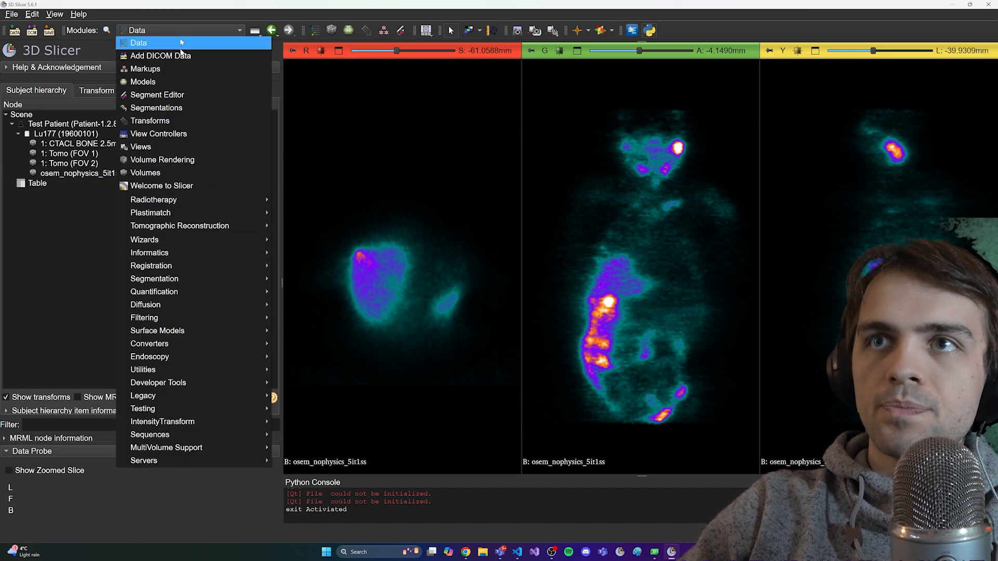
{"action": "mouse_move", "coordinate": [210, 224]}
{"action": "left_click", "coordinate": [283, 223]}
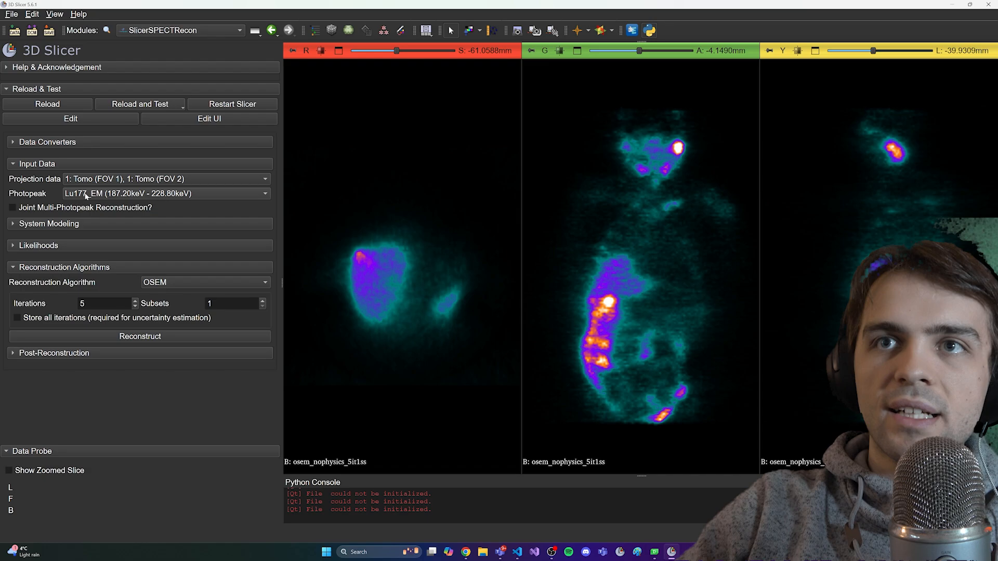
{"action": "left_click", "coordinate": [77, 225]}
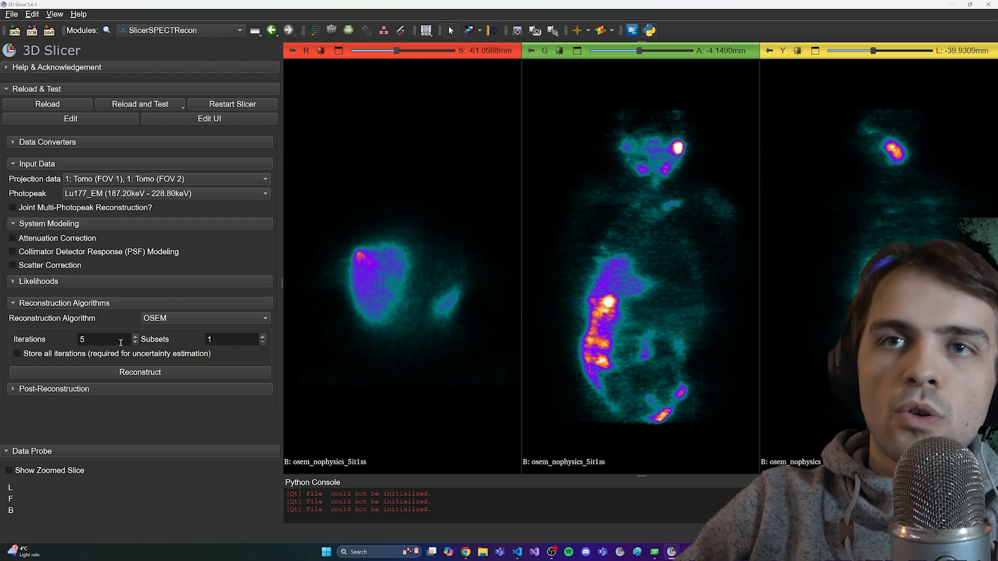
{"action": "left_click", "coordinate": [14, 239]}
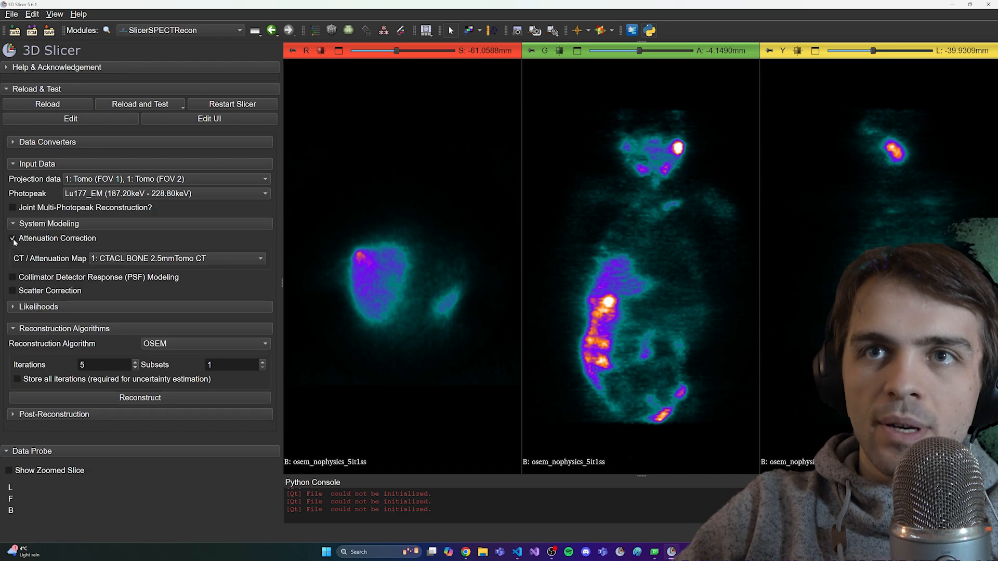
- Overlay osem_nophysics_5it1ss at 0.50 opacity on the 1: CTACL BONE 2.5mmTomo CT background in the coronal view
{"action": "mouse_move", "coordinate": [531, 51]}
{"action": "left_click", "coordinate": [526, 67]}
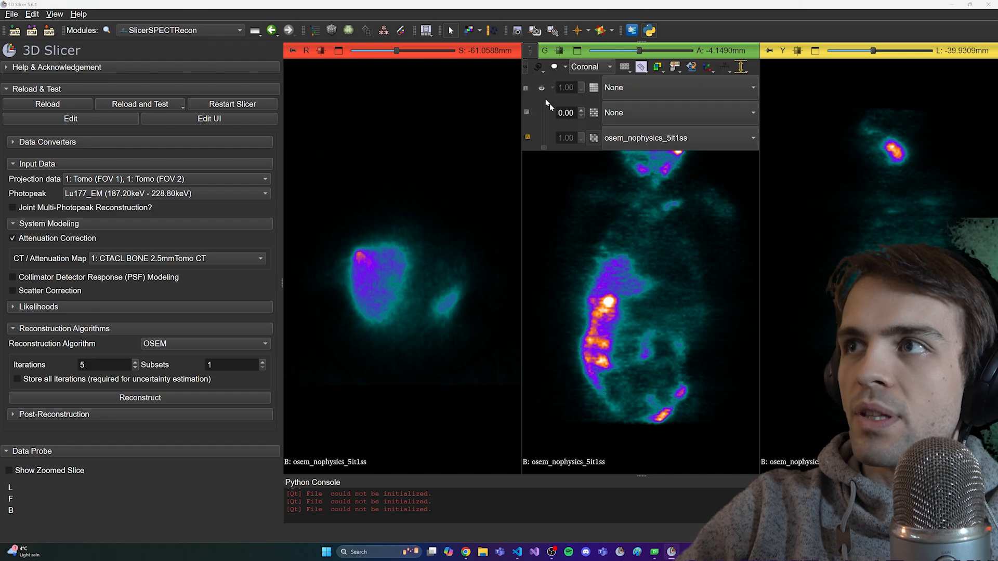
{"action": "left_click", "coordinate": [626, 141]}
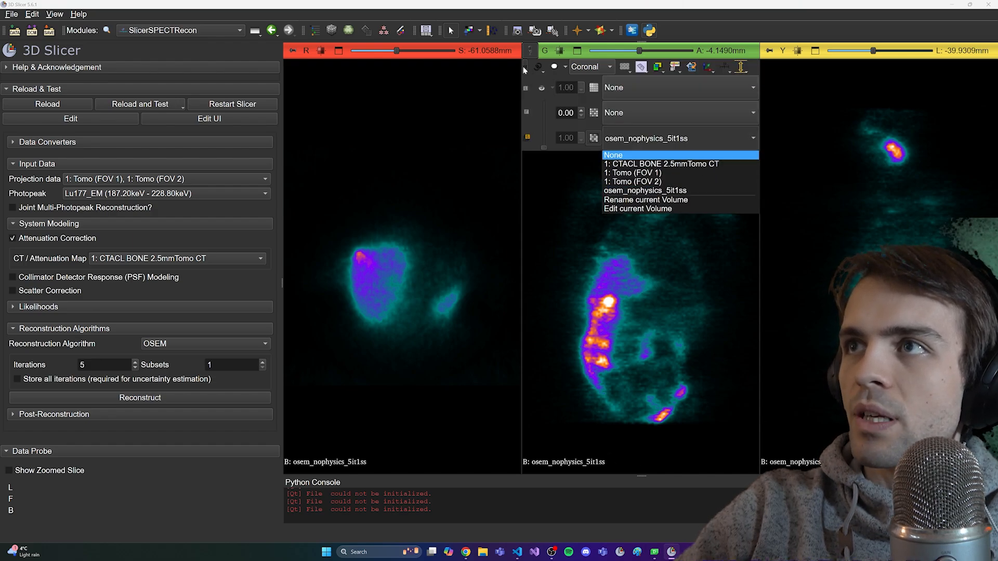
{"action": "left_click", "coordinate": [526, 67]}
{"action": "left_click", "coordinate": [525, 67]}
{"action": "left_click", "coordinate": [641, 140]}
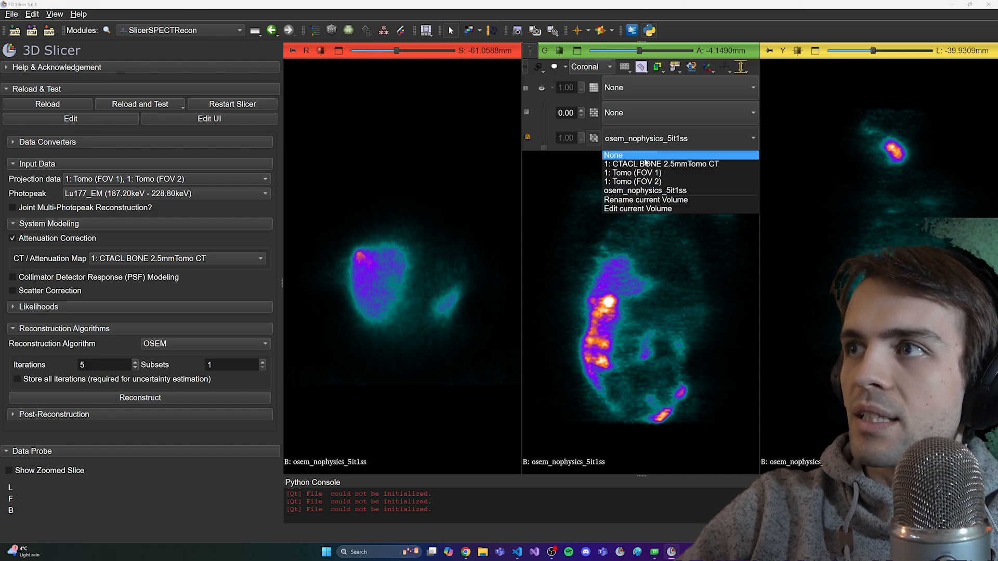
{"action": "left_click", "coordinate": [646, 163]}
{"action": "left_click", "coordinate": [624, 116]}
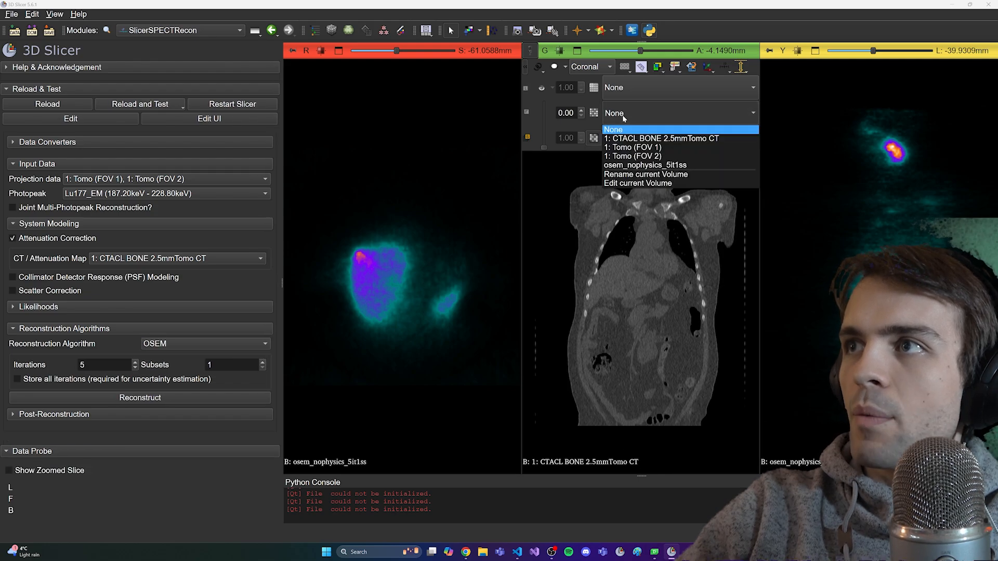
{"action": "left_click", "coordinate": [639, 165]}
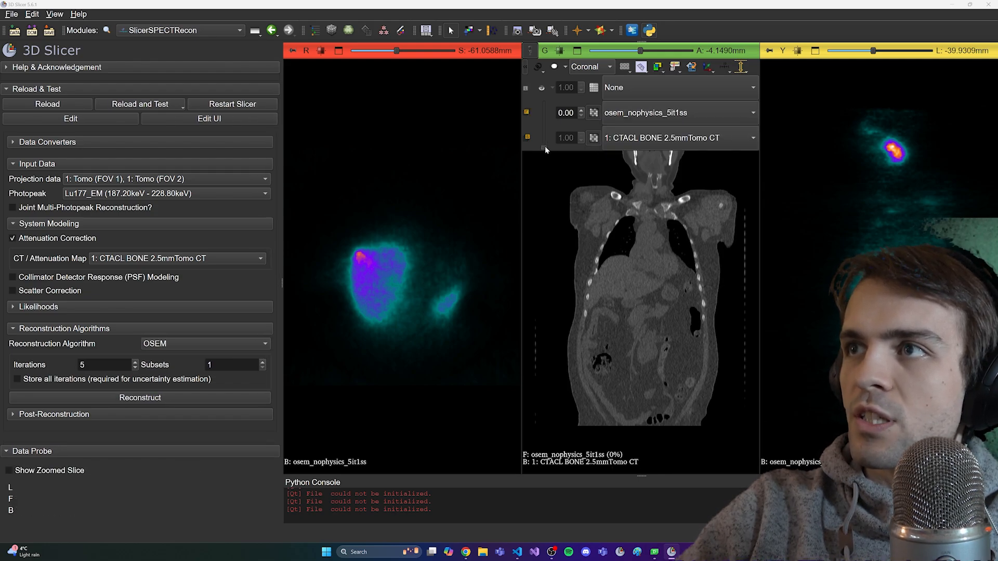
{"action": "left_click_drag", "start_coordinate": [545, 148], "coordinate": [544, 125]}
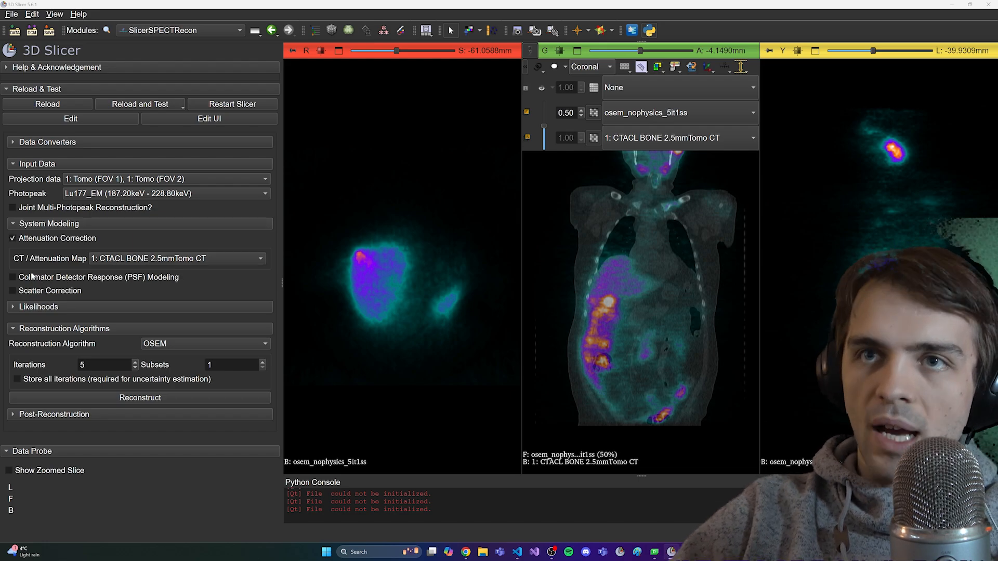
- Enable collimator detector response (PSF) modeling and consult the Collimator Codes table in the PyTomography documentation in Chrome
{"action": "left_click", "coordinate": [14, 278]}
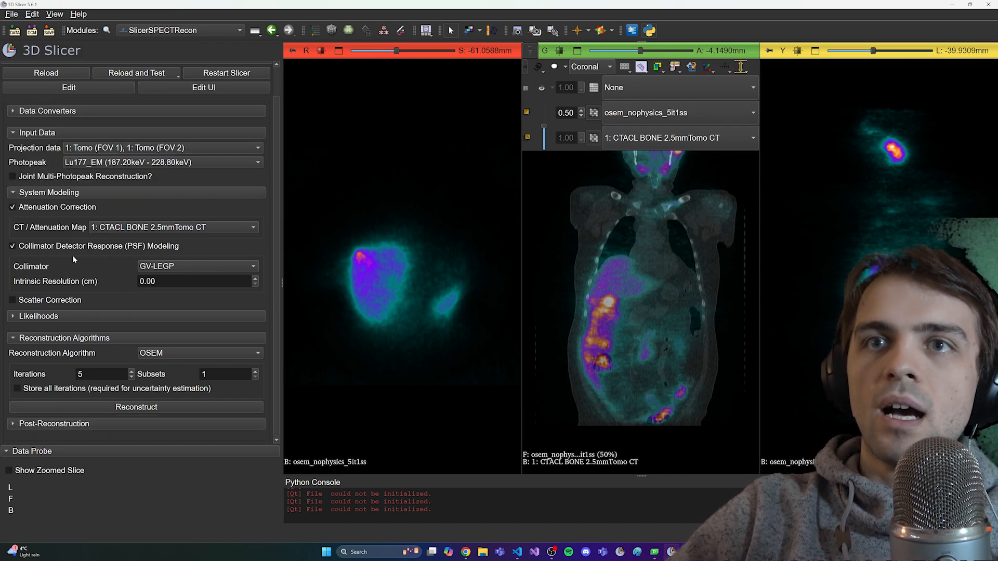
{"action": "left_click", "coordinate": [175, 266]}
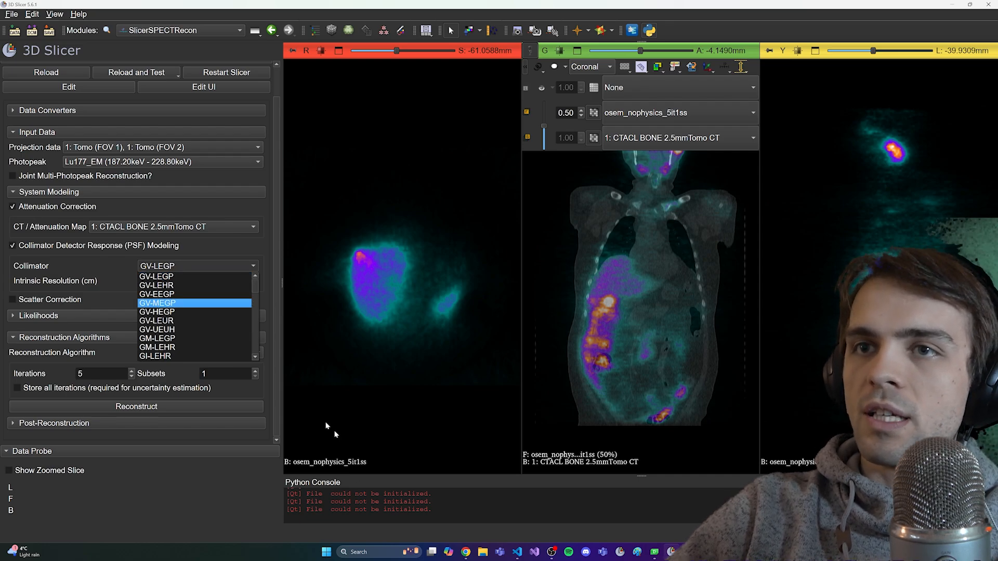
{"action": "left_click", "coordinate": [465, 553]}
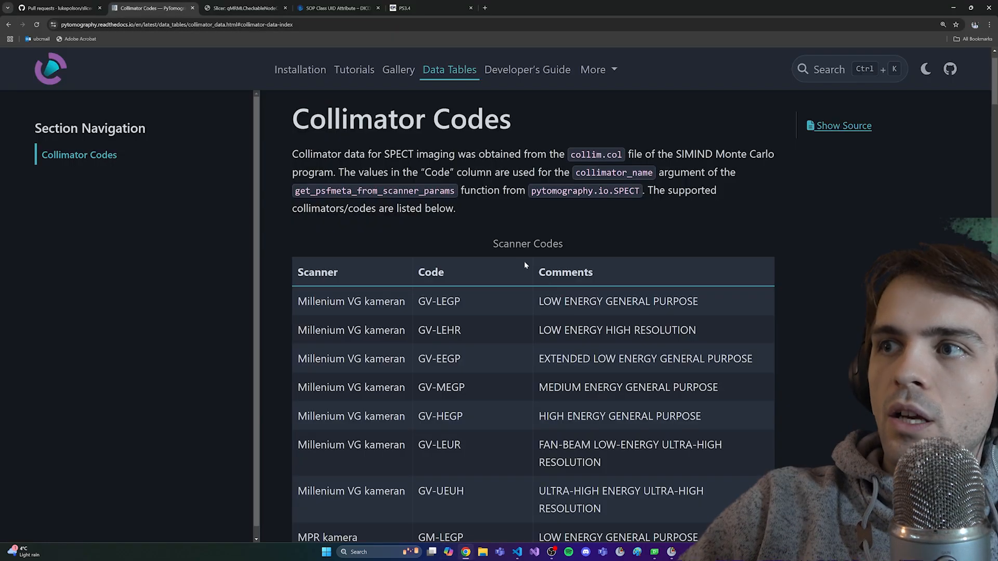
{"action": "left_click", "coordinate": [197, 25]}
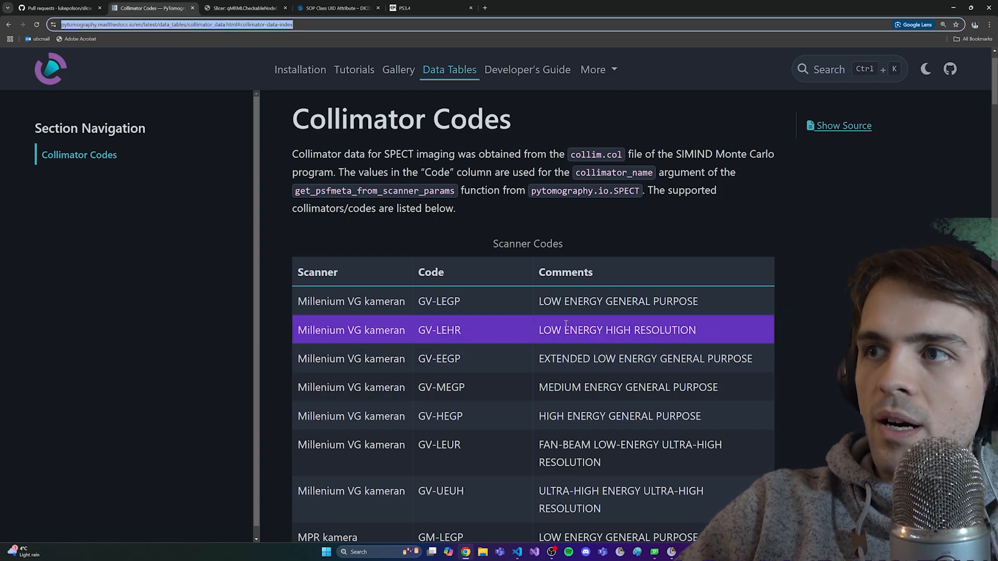
{"action": "scroll", "coordinate": [676, 312], "scroll_direction": "down", "scroll_amount": 1}
{"action": "left_click", "coordinate": [688, 262]}
{"action": "scroll", "coordinate": [477, 217], "scroll_direction": "down", "scroll_amount": 7}
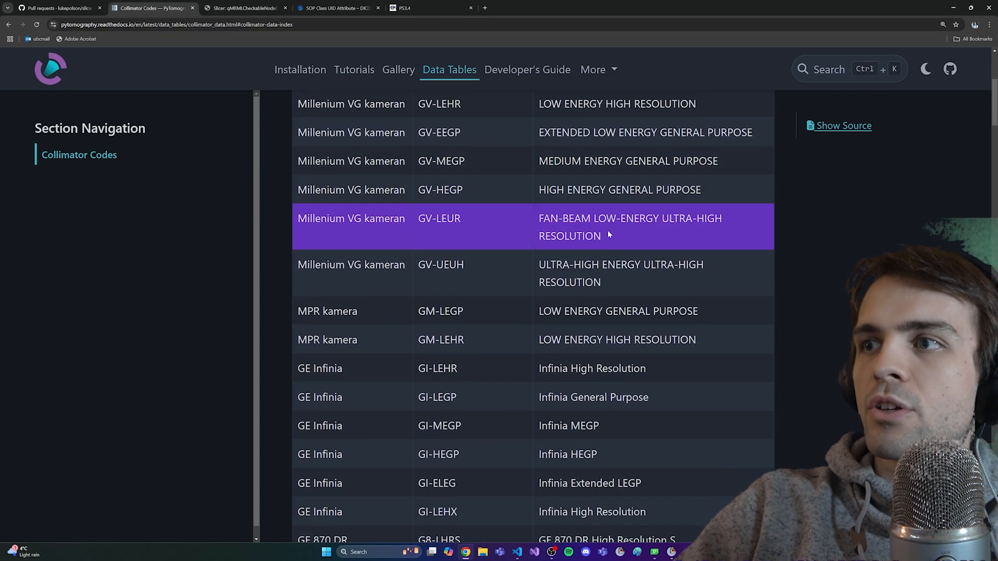
{"action": "scroll", "coordinate": [327, 293], "scroll_direction": "down", "scroll_amount": 7}
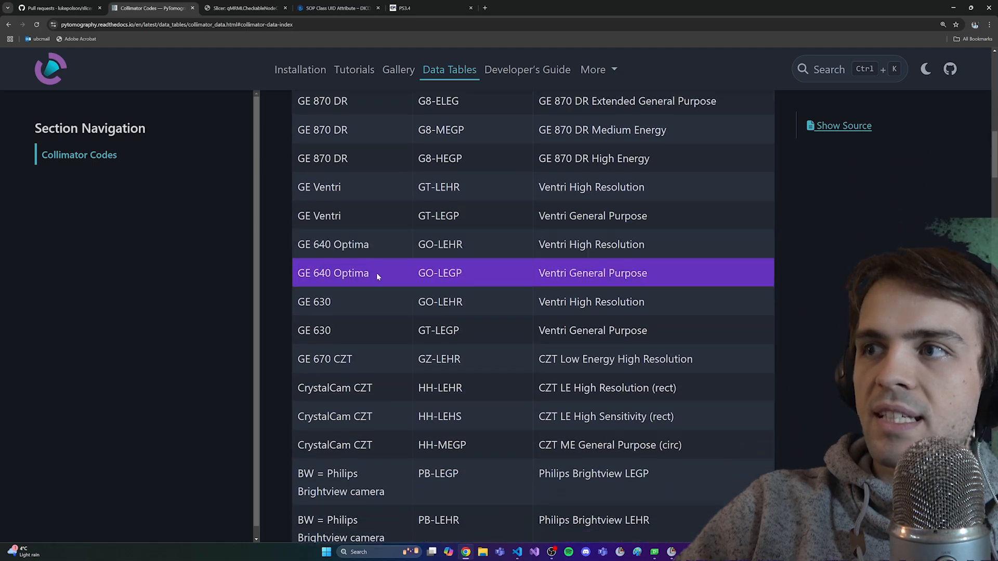
- Back in 3D Slicer, set the collimator to GI-MEGP and the intrinsic resolution to 0.36 cm
{"action": "left_click", "coordinate": [671, 552]}
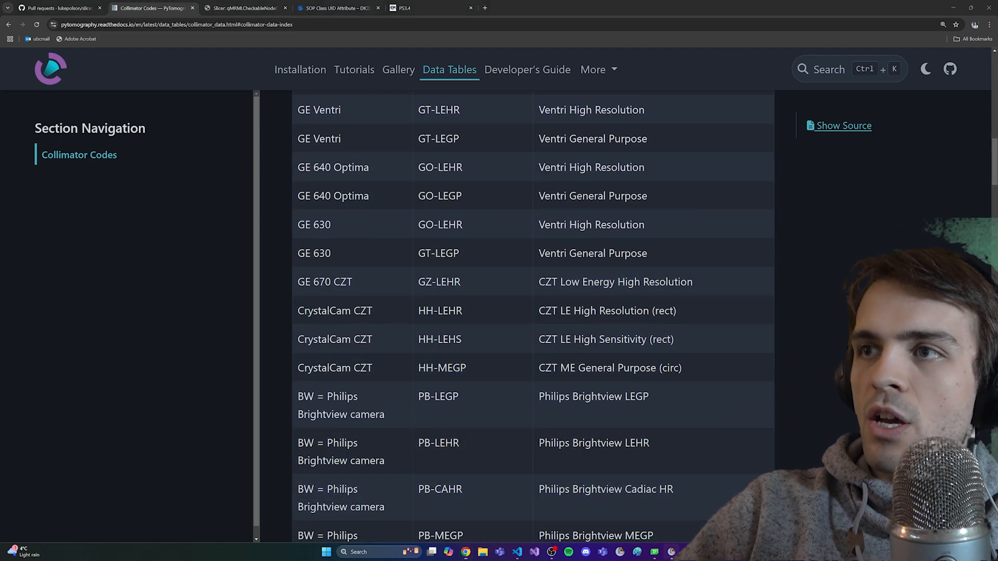
{"action": "left_click", "coordinate": [176, 267]}
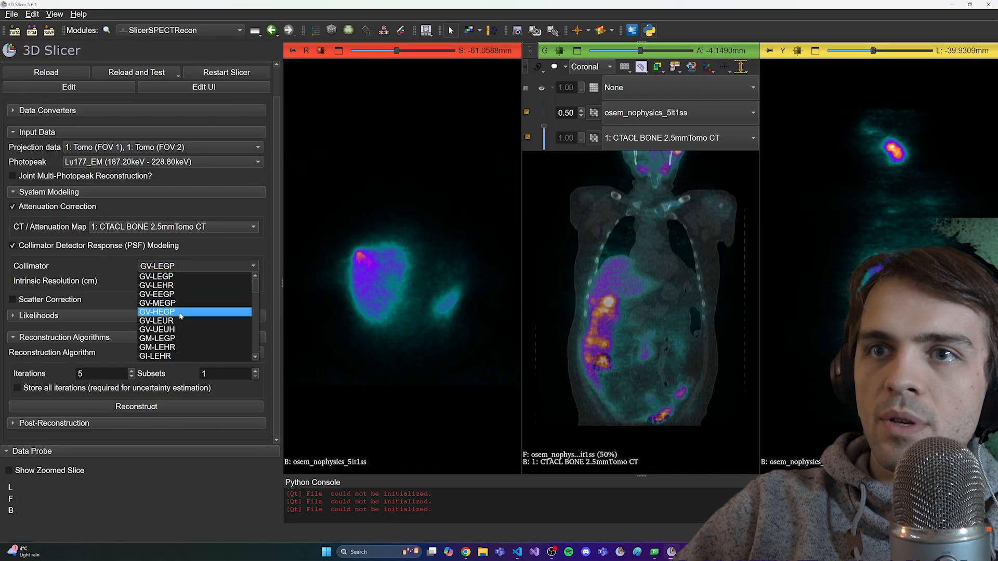
{"action": "left_click", "coordinate": [172, 321]}
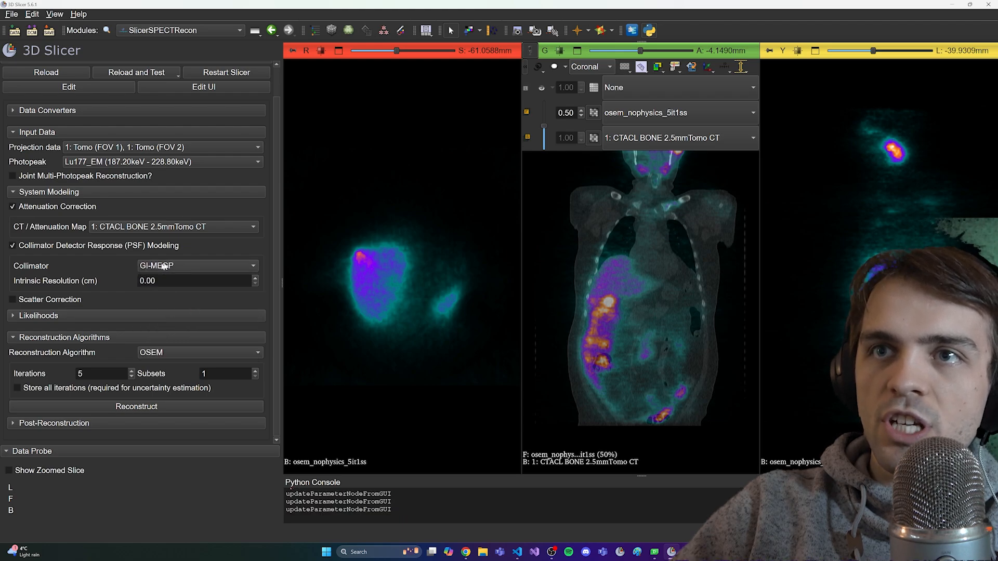
{"action": "left_click", "coordinate": [166, 281]}
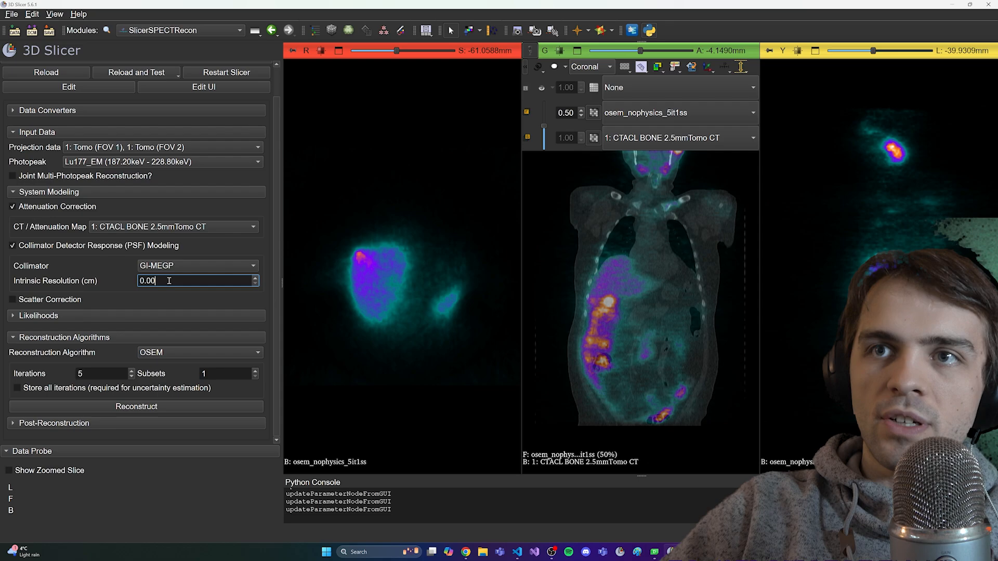
{"action": "key", "text": "BackSpace"}
{"action": "key", "text": "BackSpace"}
{"action": "type", "text": "36"}
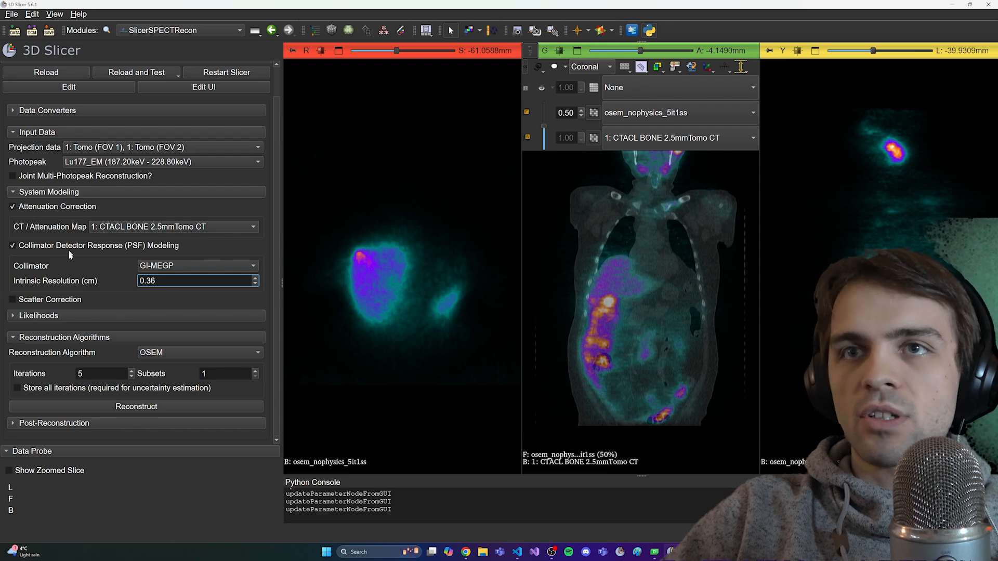
{"action": "left_click", "coordinate": [106, 245]}
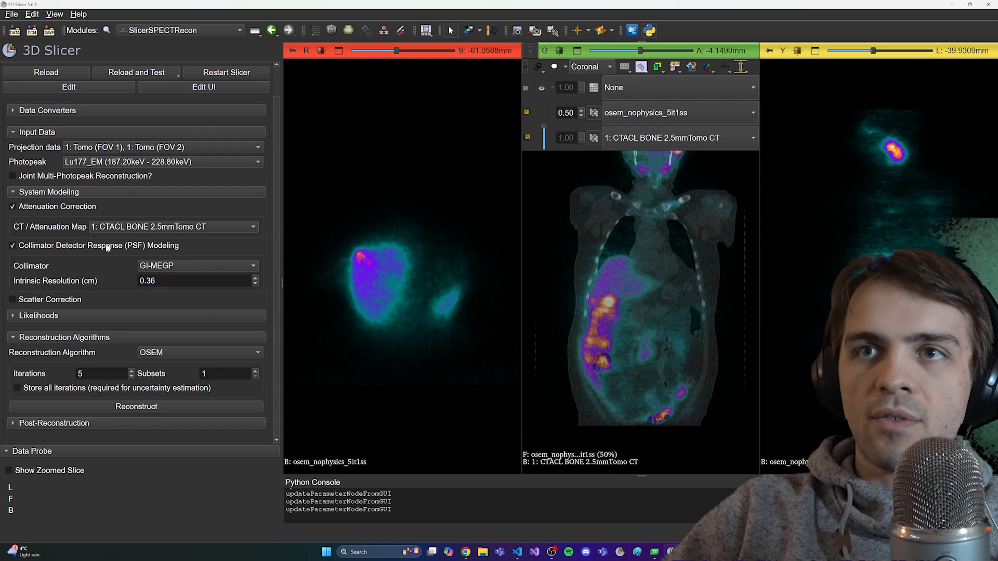
- Enable Energy Window scatter correction with sc4_SC (229.63keV - 251.16keV) as upper window and sc3_SC (166.89keV - 186.31keV) as lower window
{"action": "left_click", "coordinate": [15, 300]}
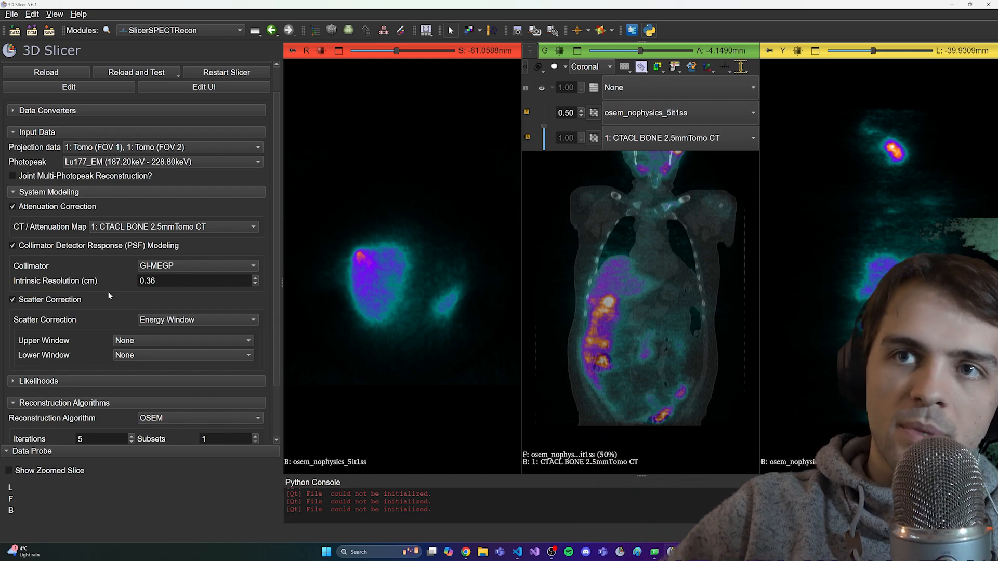
{"action": "left_click", "coordinate": [175, 322]}
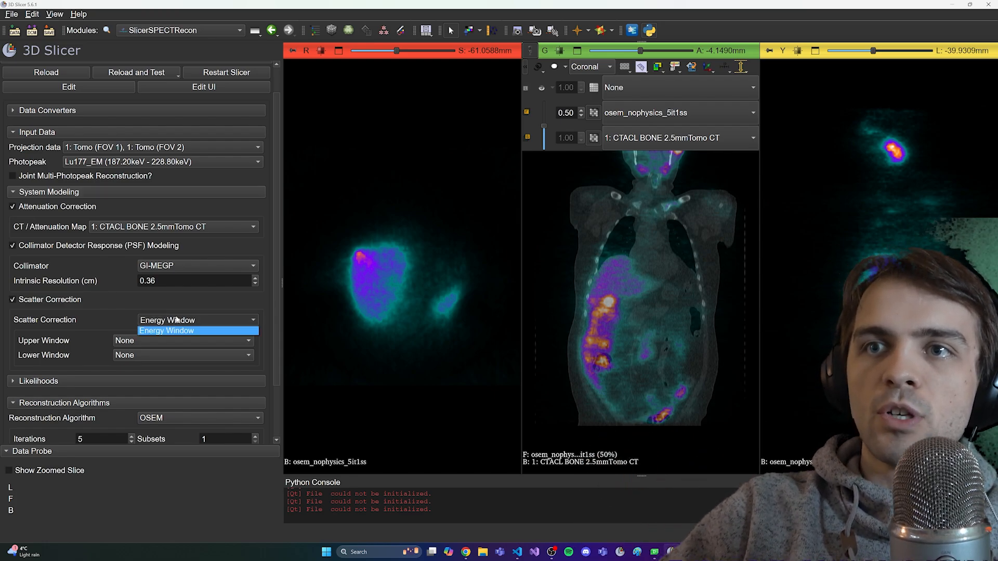
{"action": "left_click", "coordinate": [186, 321]}
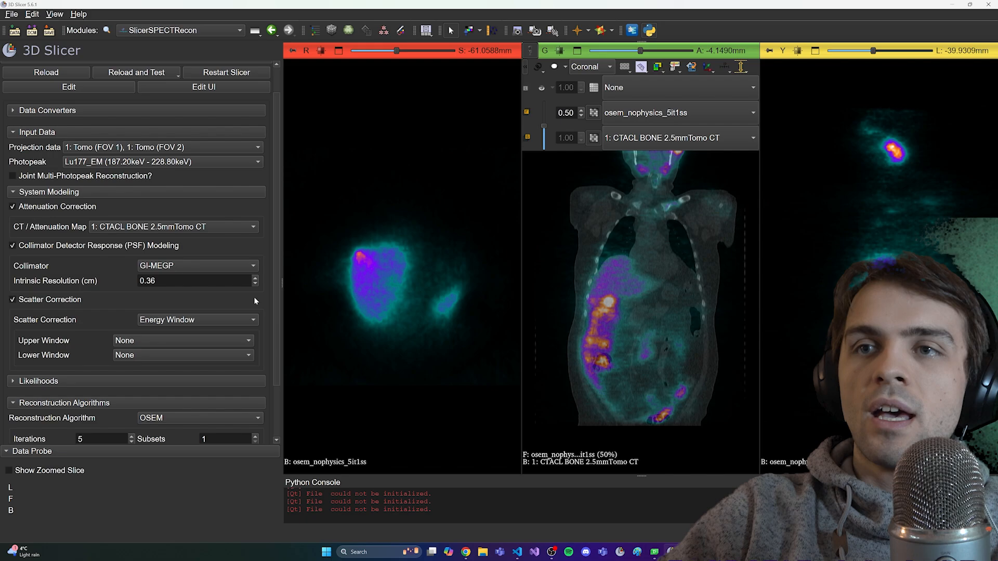
{"action": "left_click", "coordinate": [184, 340]}
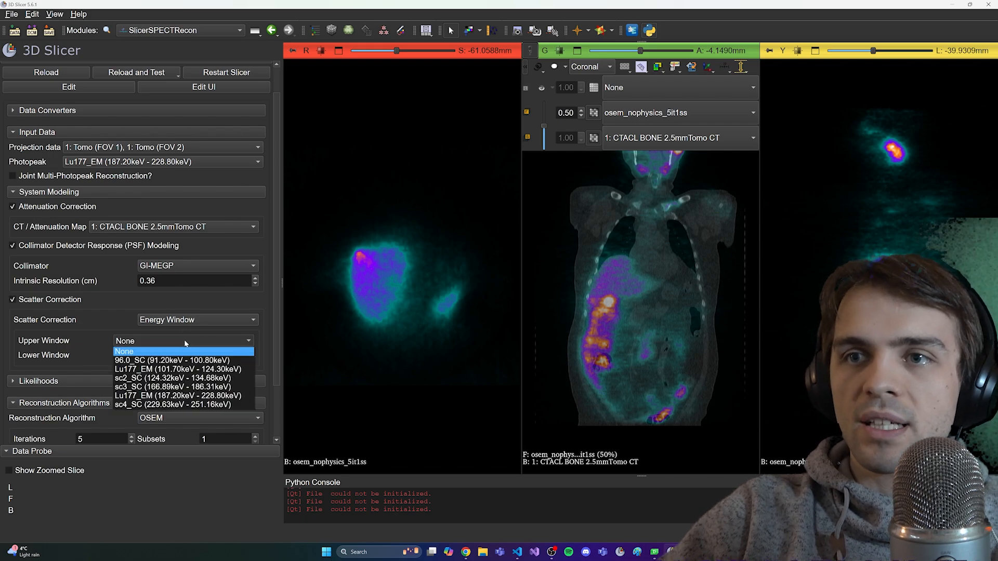
{"action": "left_click", "coordinate": [193, 402]}
{"action": "left_click", "coordinate": [183, 353]}
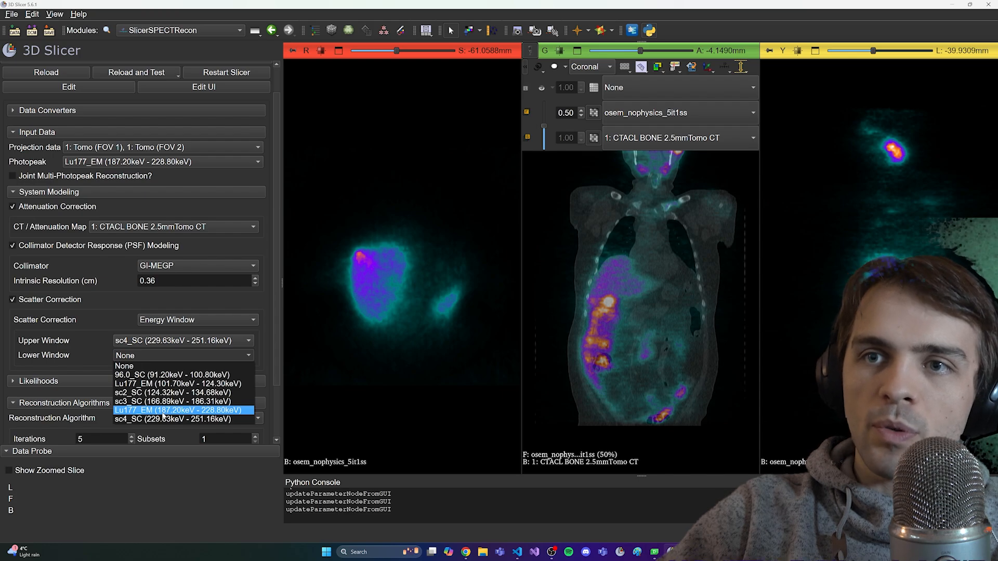
{"action": "left_click", "coordinate": [165, 402]}
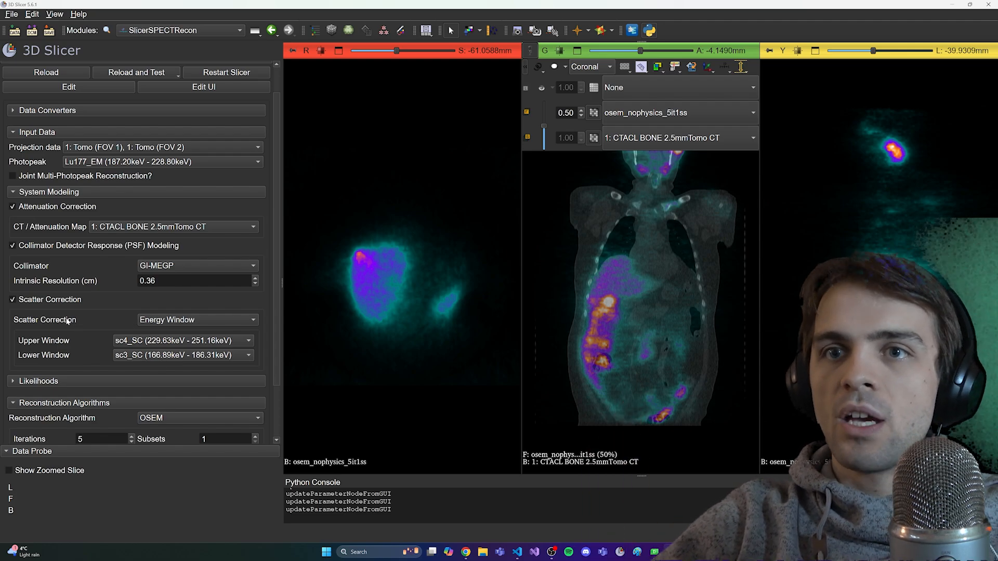
- Expand the Likelihoods settings and run an OSEM reconstruction with 4 iterations and 8 subsets
{"action": "scroll", "coordinate": [73, 332], "scroll_direction": "down", "scroll_amount": 2}
{"action": "left_click", "coordinate": [95, 318]}
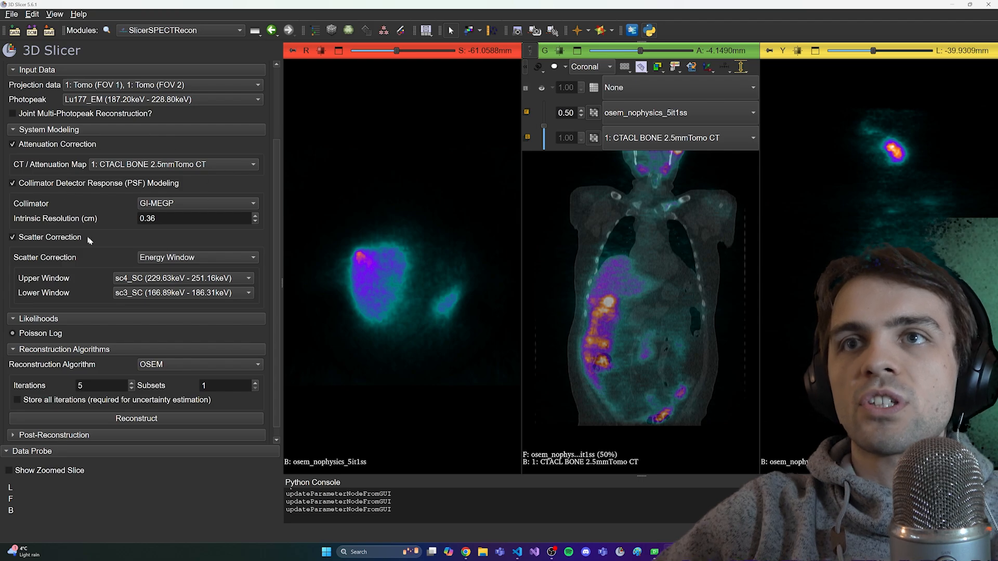
{"action": "scroll", "coordinate": [117, 357], "scroll_direction": "down", "scroll_amount": 1}
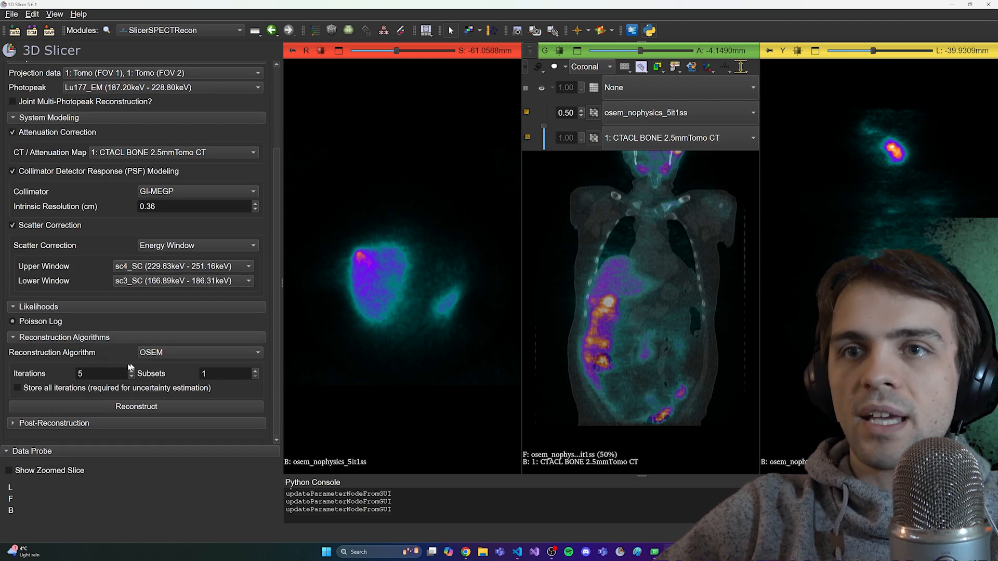
{"action": "left_click", "coordinate": [104, 374]}
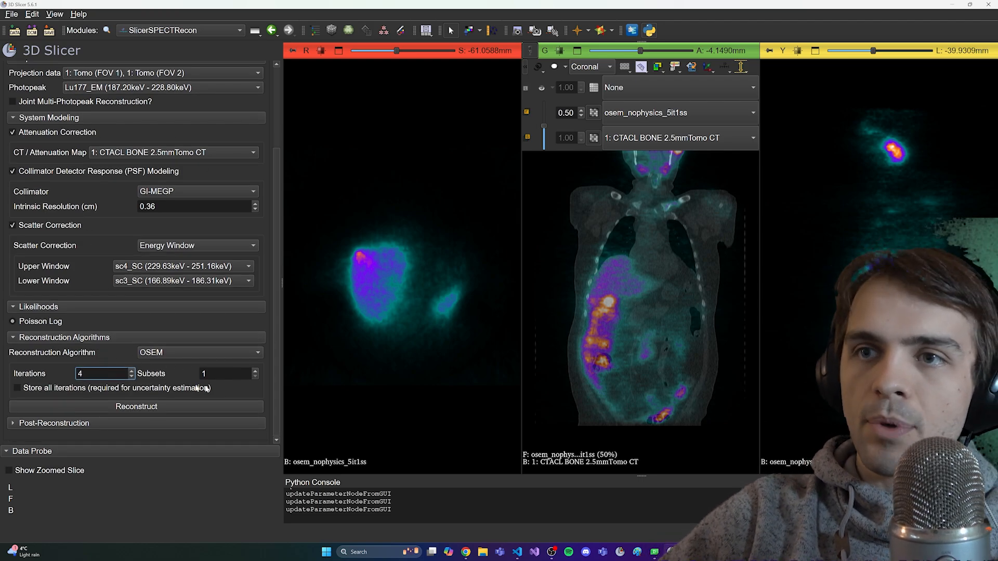
{"action": "left_click", "coordinate": [231, 372]}
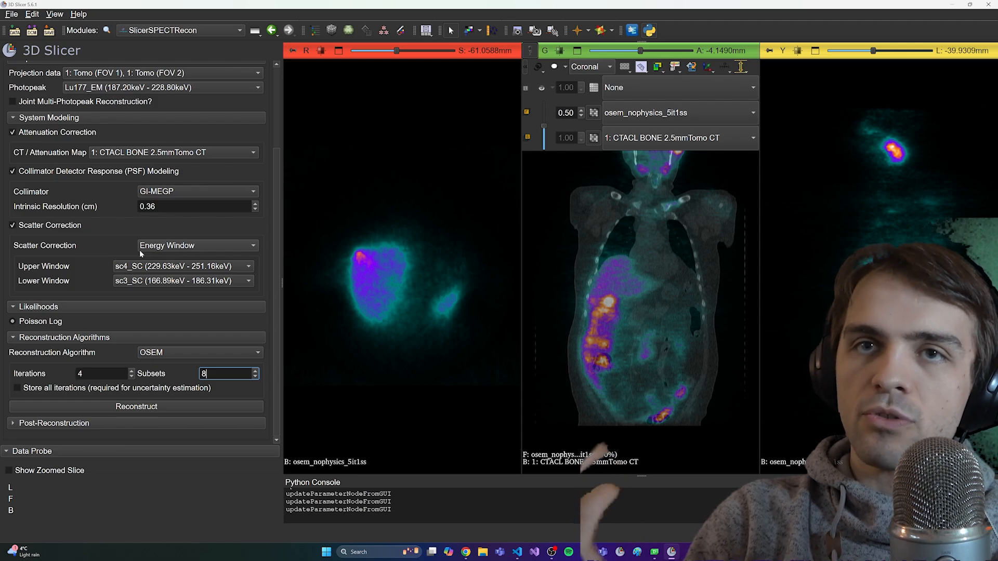
{"action": "left_click", "coordinate": [173, 409]}
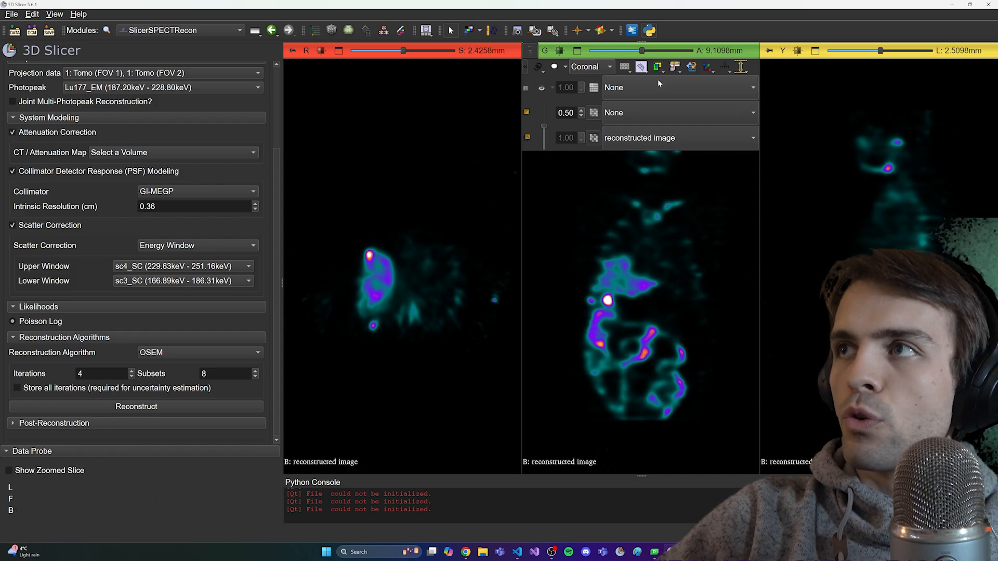
- Overlay the reconstructed image at 50% on the CTACL BONE 2.5mmTomo CT in the coronal view and inspect several slices
{"action": "left_click_drag", "start_coordinate": [643, 51], "coordinate": [630, 52]}
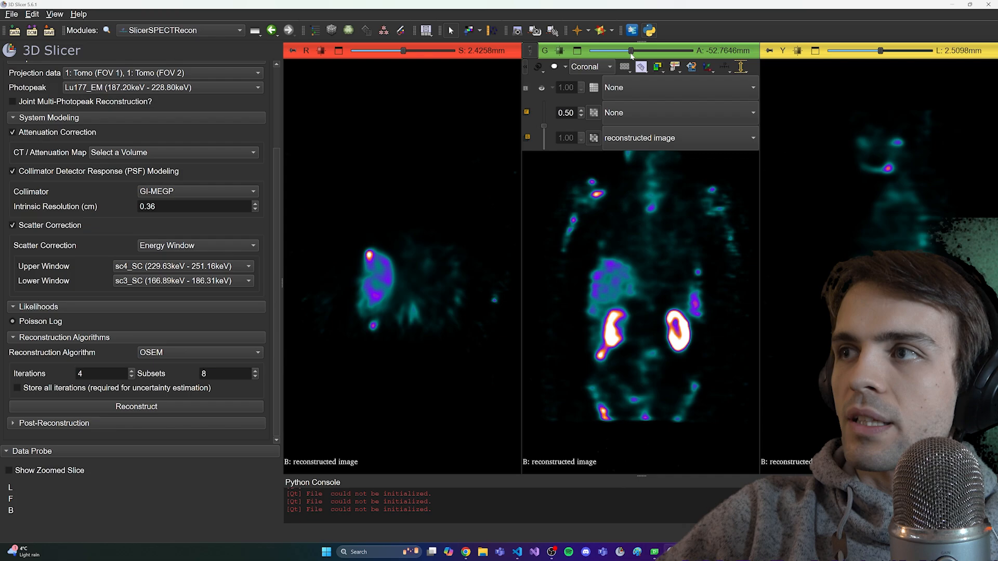
{"action": "left_click", "coordinate": [639, 138]}
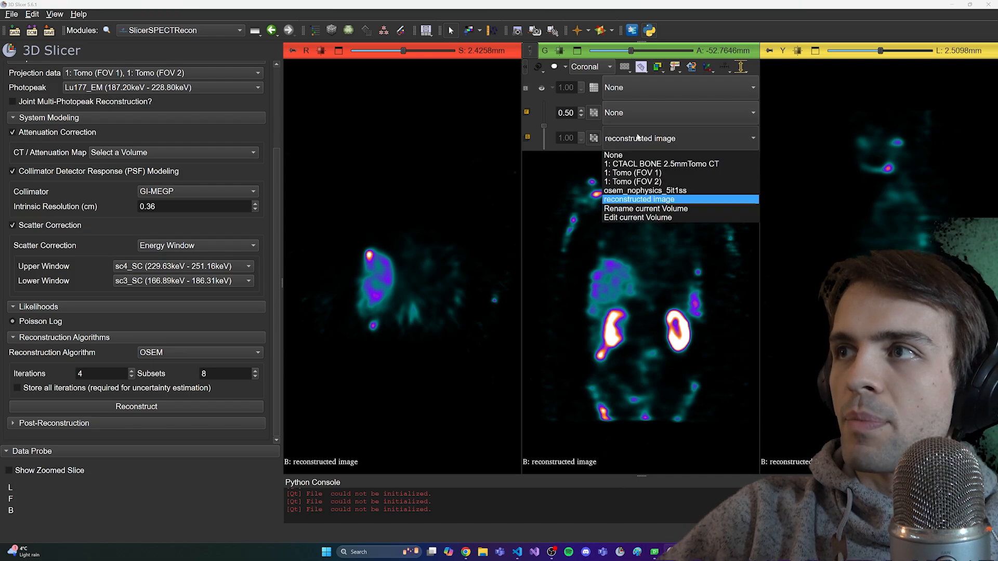
{"action": "left_click", "coordinate": [639, 163]}
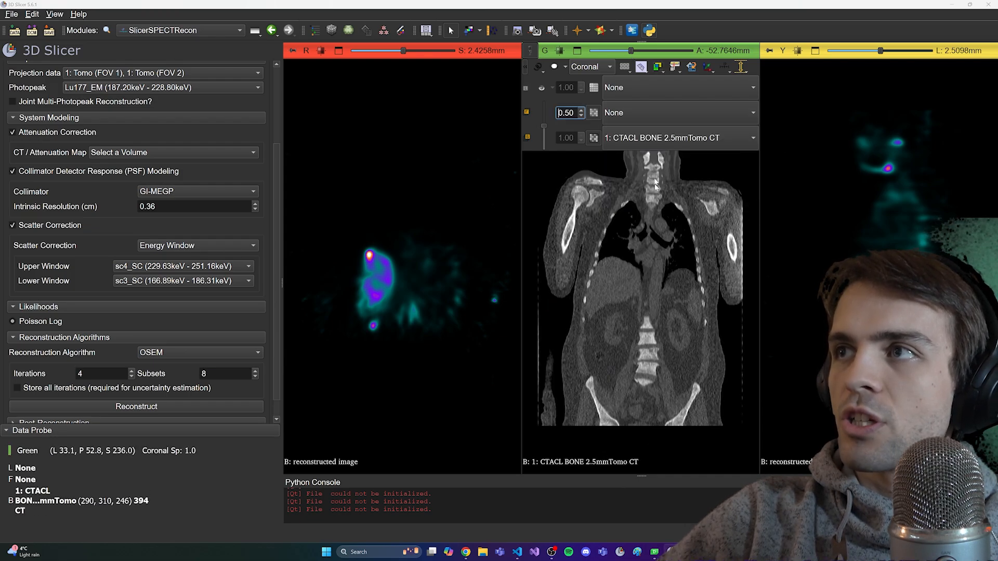
{"action": "left_click", "coordinate": [628, 114]}
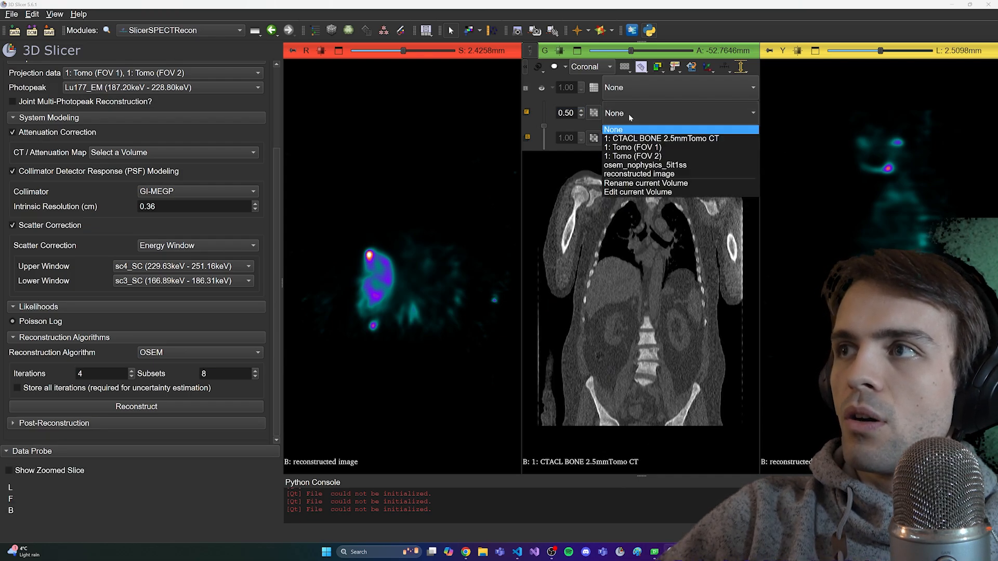
{"action": "left_click", "coordinate": [650, 174]}
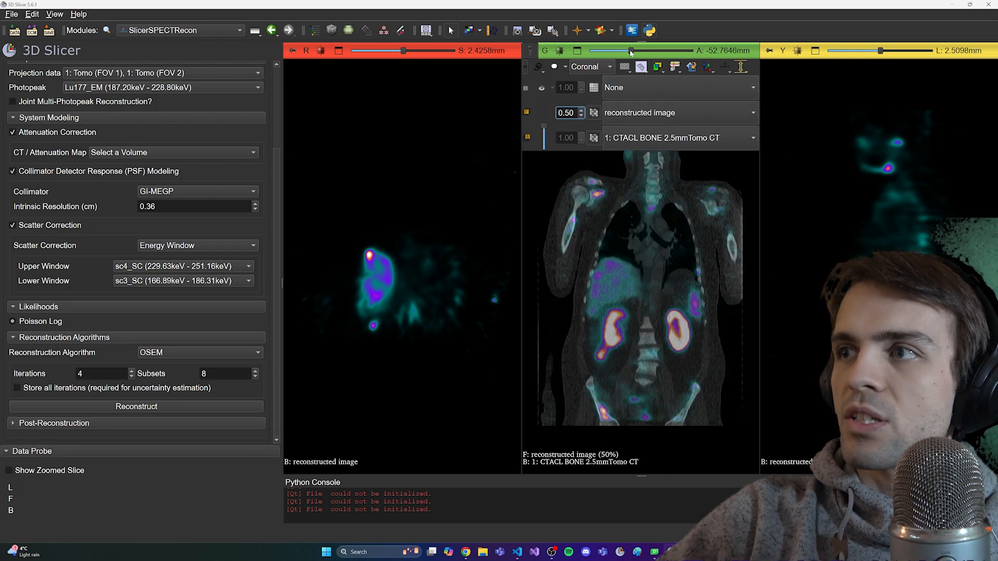
{"action": "mouse_move", "coordinate": [631, 51]}
{"action": "left_mouse_down"}
{"action": "mouse_move", "coordinate": [643, 55]}
{"action": "mouse_move", "coordinate": [616, 57]}
{"action": "left_mouse_up"}
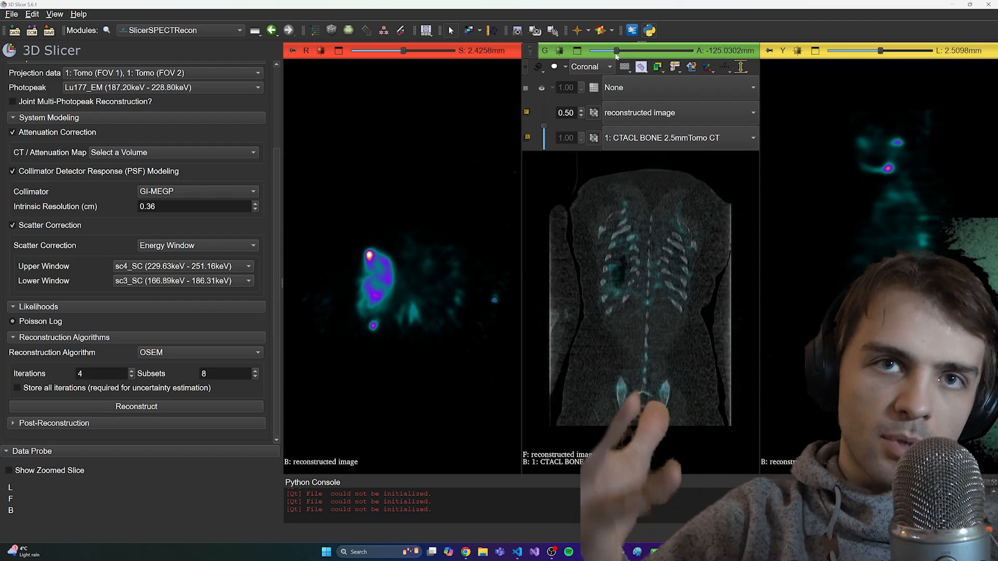
{"action": "left_click_drag", "start_coordinate": [619, 56], "coordinate": [635, 52]}
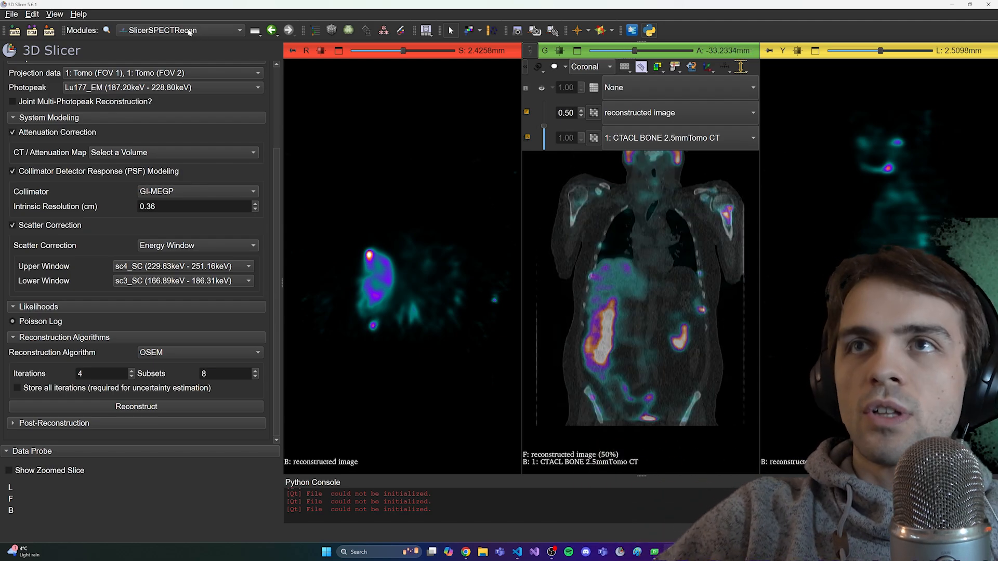
- Rename the reconstructed image in the Data module's subject hierarchy as osem_allphysics_4it8ss
{"action": "left_click", "coordinate": [180, 31]}
{"action": "left_click", "coordinate": [172, 39]}
{"action": "double_click", "coordinate": [98, 184]}
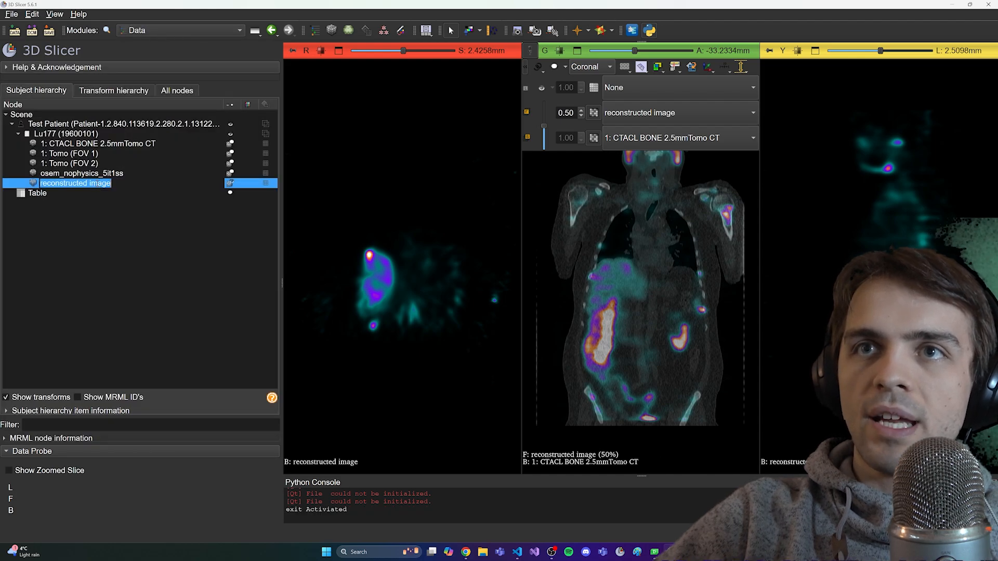
{"action": "type", "text": "osem"}
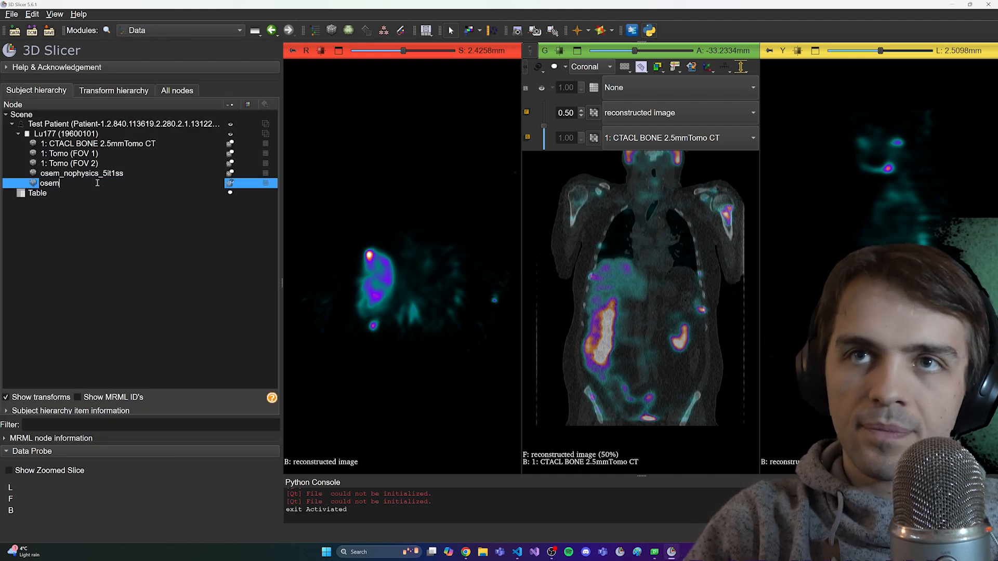
{"action": "type", "text": "_allp"}
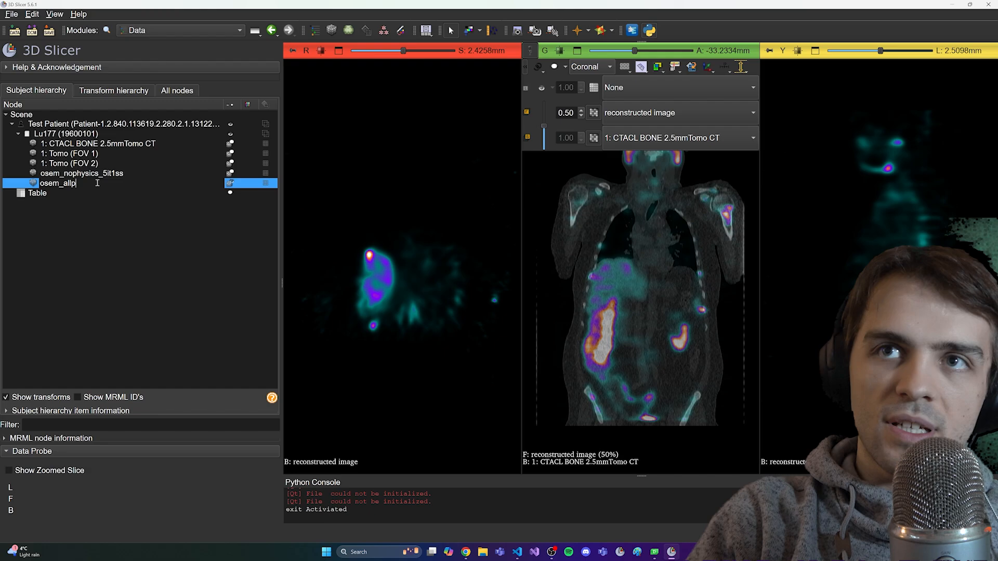
{"action": "type", "text": "hysics"}
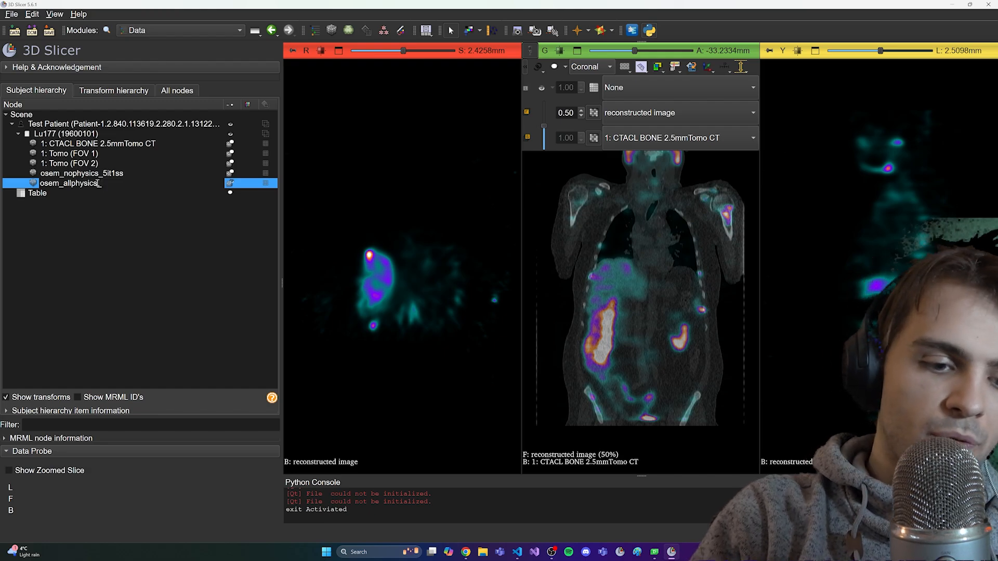
{"action": "type", "text": "_4it8ss"}
{"action": "key", "text": "Return"}
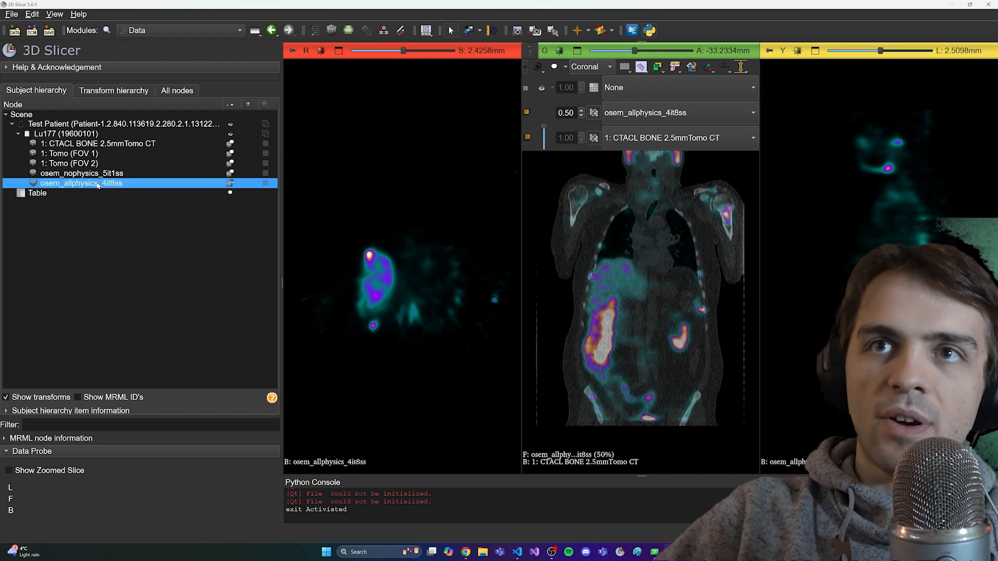
- Return to the SlicerSPECTRecon module and set the reconstruction algorithm to BSREM with 20 iterations
{"action": "left_click", "coordinate": [167, 33]}
{"action": "mouse_move", "coordinate": [218, 214]}
{"action": "left_click", "coordinate": [312, 214]}
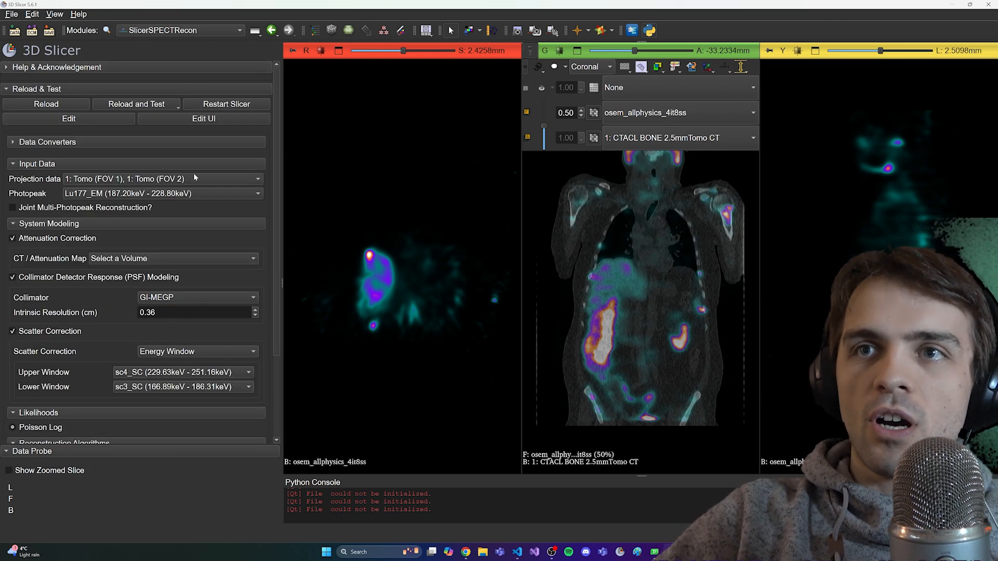
{"action": "left_click_drag", "start_coordinate": [276, 182], "coordinate": [278, 281]}
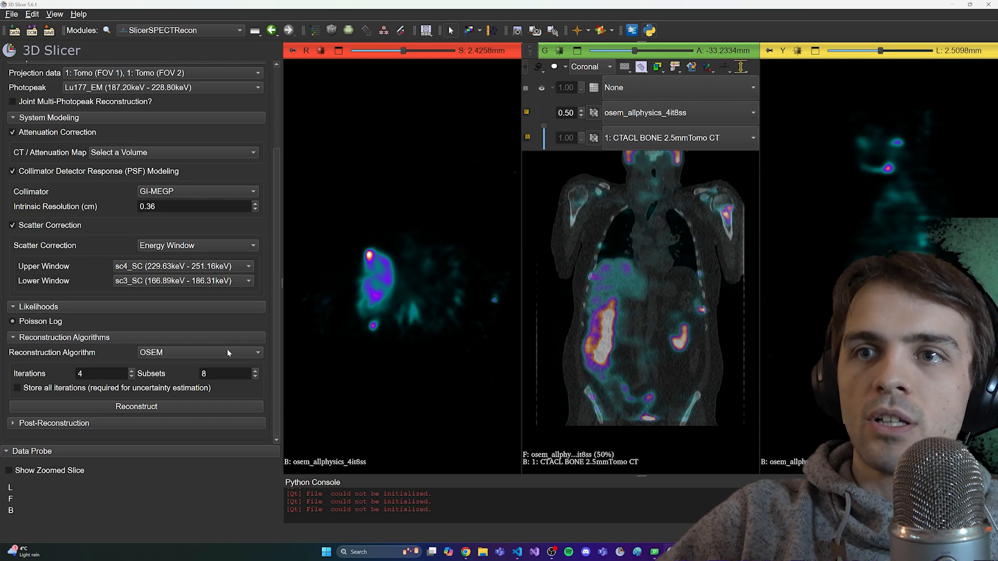
{"action": "left_click", "coordinate": [227, 352]}
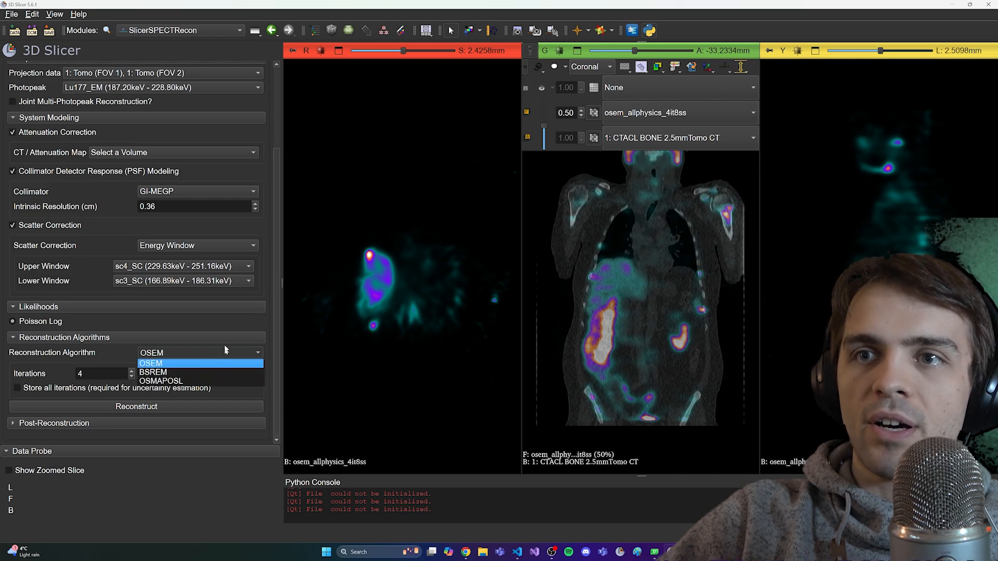
{"action": "left_click", "coordinate": [170, 373]}
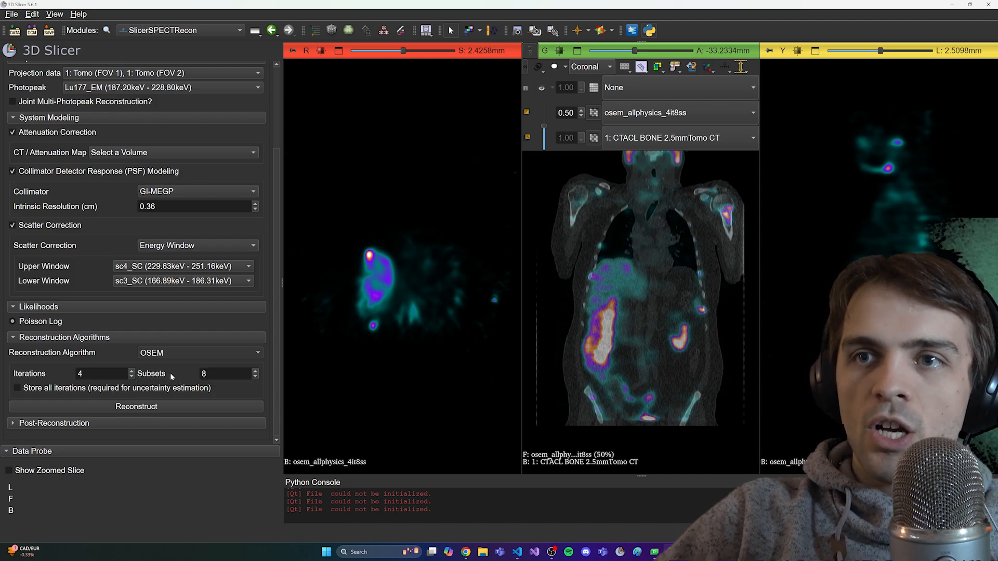
{"action": "left_click", "coordinate": [172, 355]}
{"action": "left_click", "coordinate": [99, 374]}
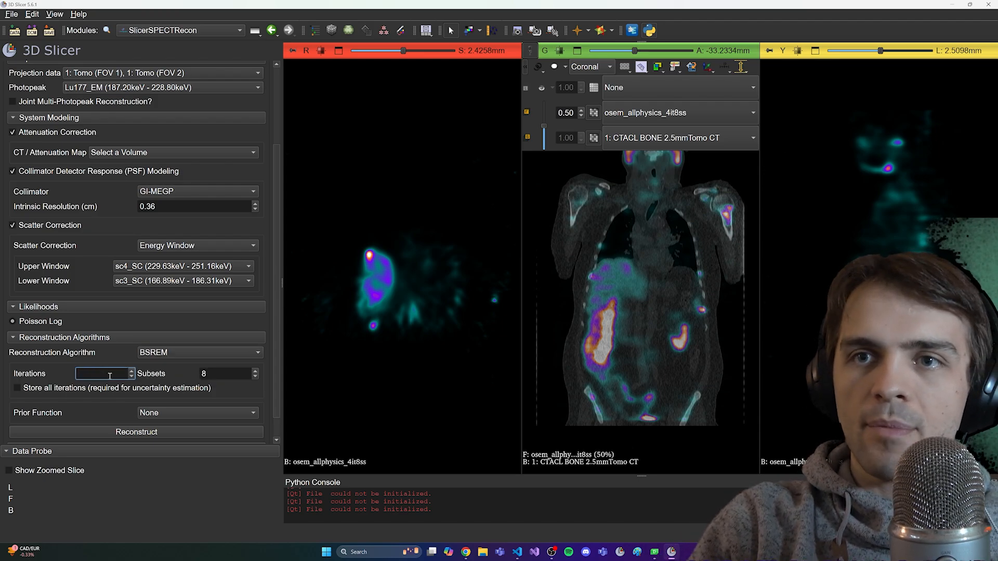
{"action": "type", "text": "20"}
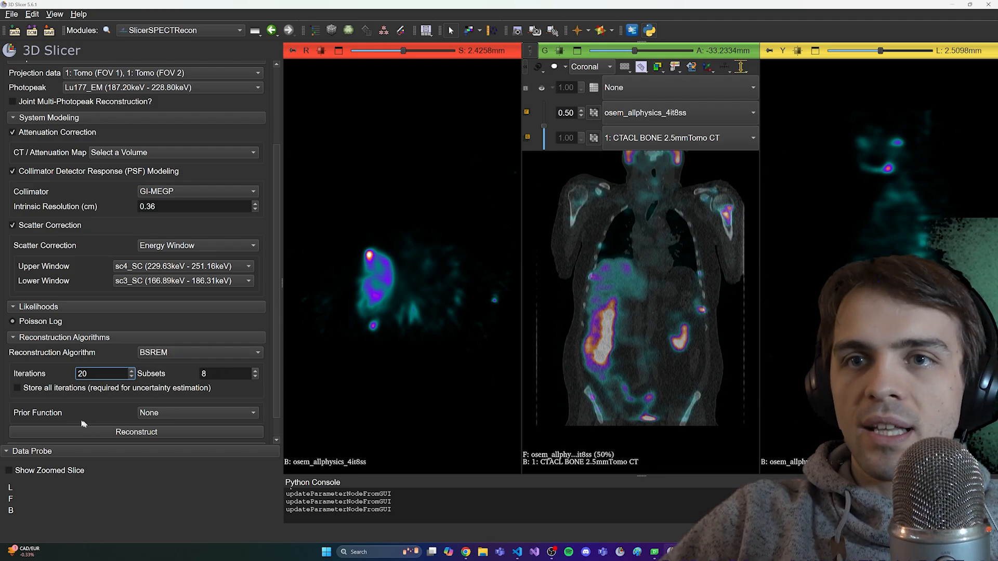
- Apply the RelativeDifferencePenalty prior with beta 0.30 and gamma 2.00, and run the BSREM reconstruction
{"action": "left_click", "coordinate": [168, 414]}
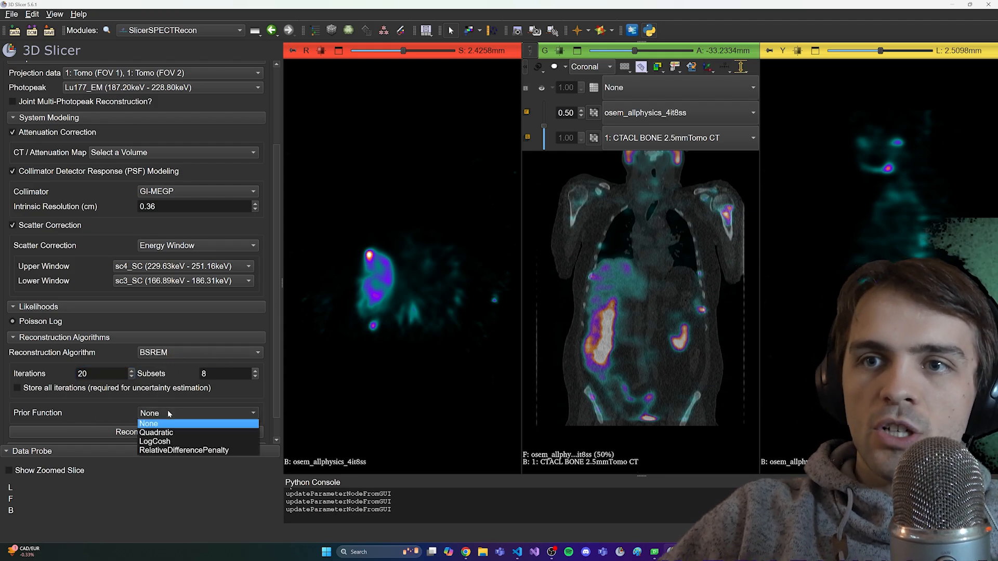
{"action": "left_click", "coordinate": [166, 450]}
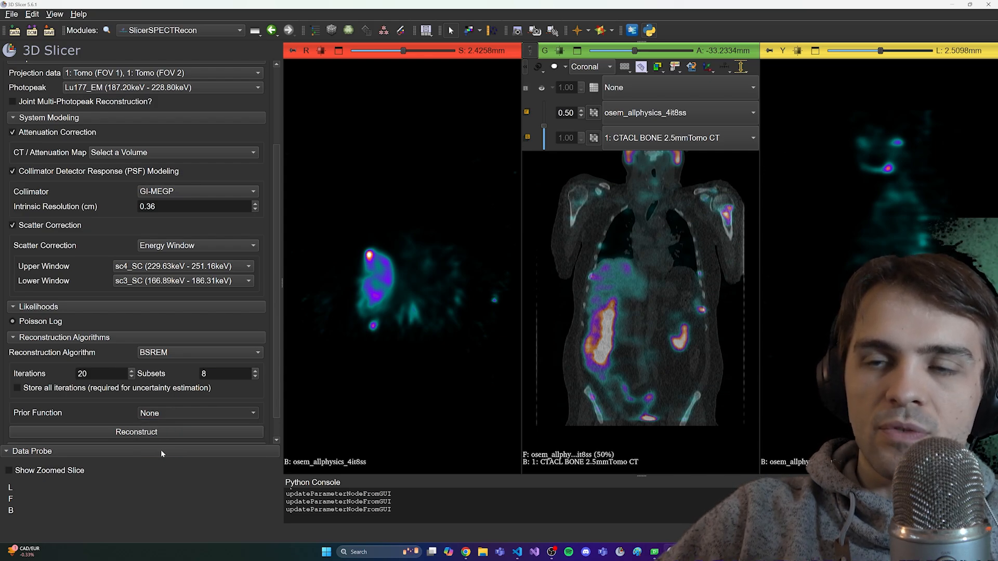
{"action": "scroll", "coordinate": [115, 406], "scroll_direction": "down", "scroll_amount": 2}
{"action": "scroll", "coordinate": [115, 406], "scroll_direction": "down", "scroll_amount": 1}
{"action": "left_click_drag", "start_coordinate": [163, 358], "coordinate": [136, 357]}
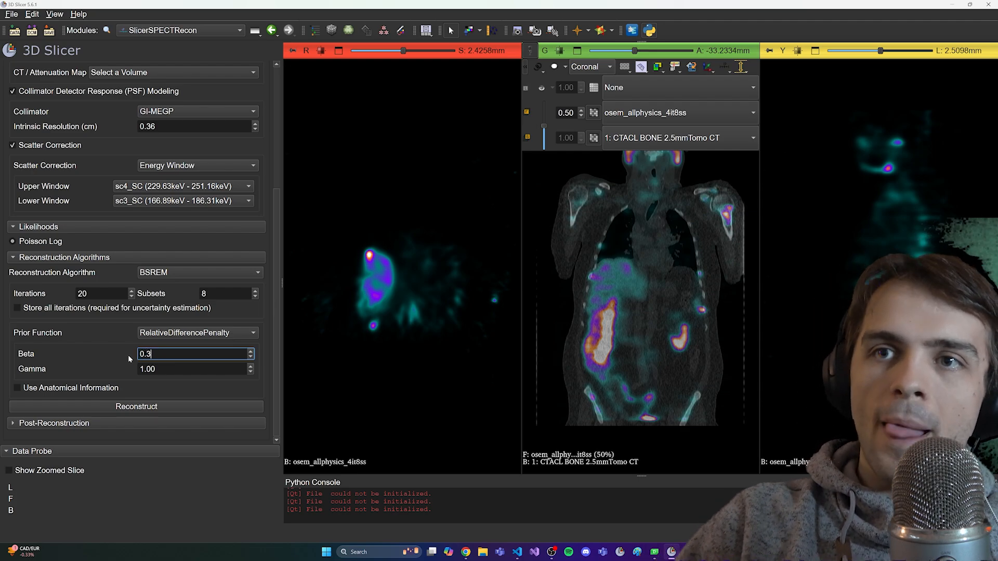
{"action": "key", "text": "Tab"}
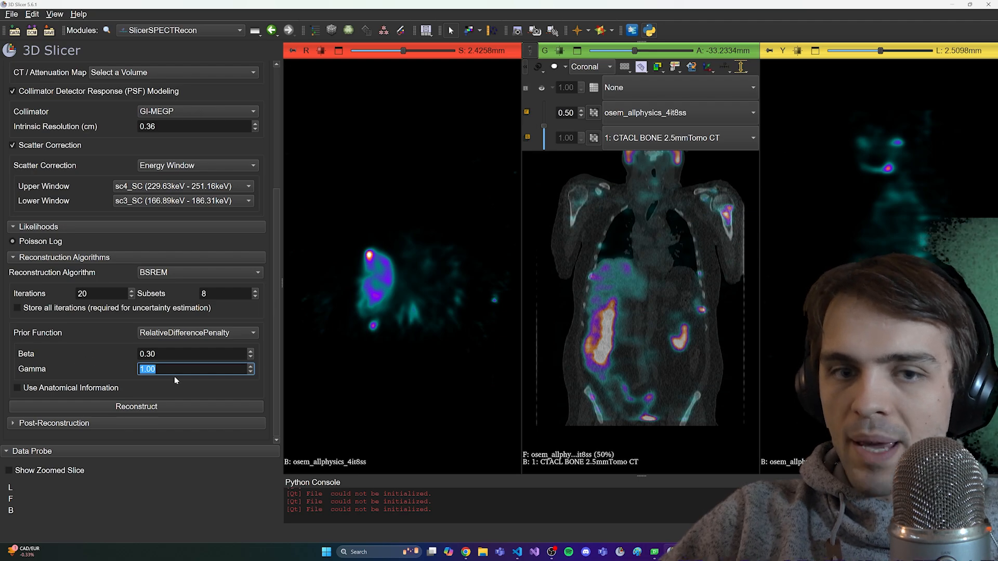
{"action": "type", "text": "2"}
{"action": "left_click", "coordinate": [182, 388]}
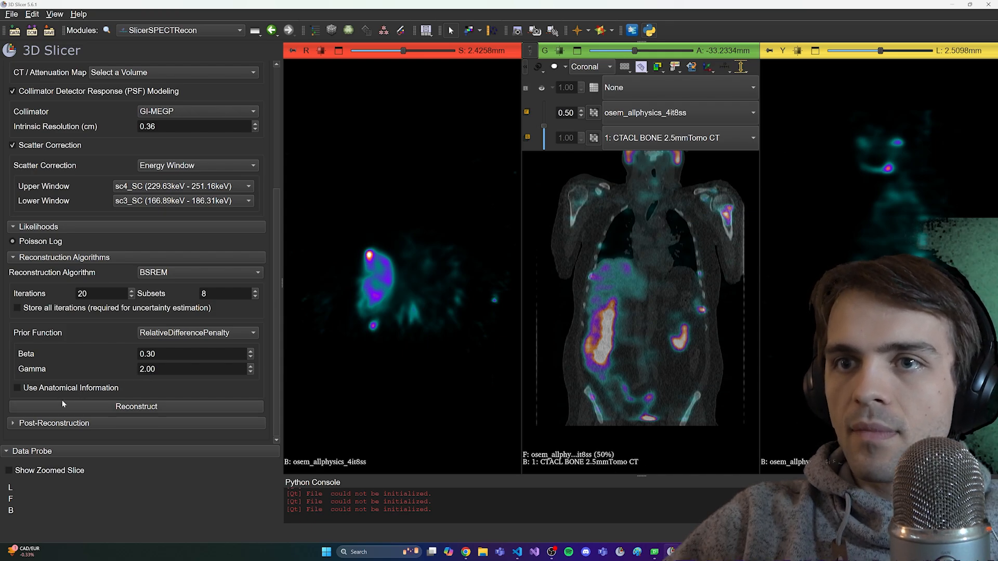
{"action": "left_click", "coordinate": [151, 407]}
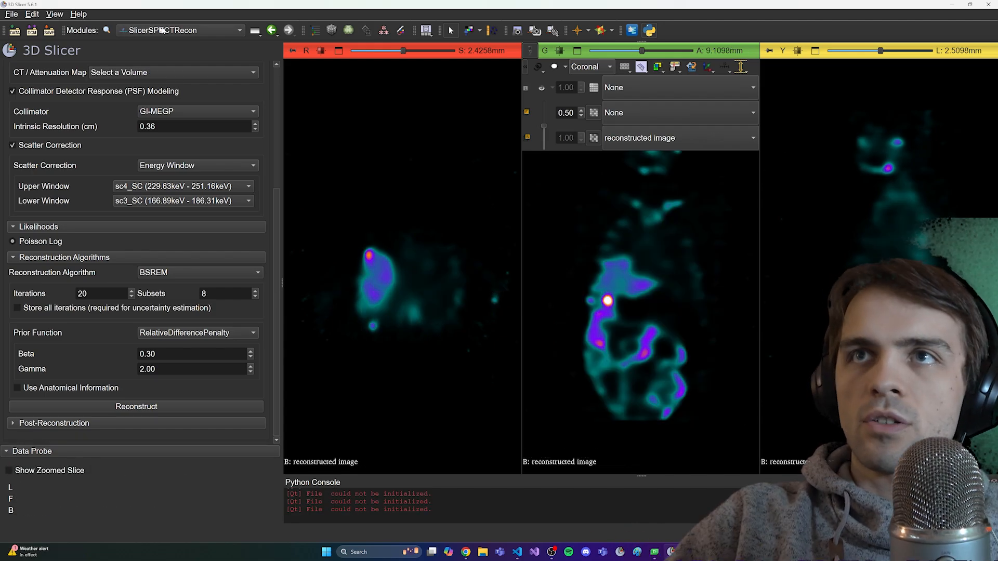
- Rename the new reconstructed image in the Data module's subject hierarchy as bsrem_rdp_20it8ss
{"action": "left_click", "coordinate": [164, 30]}
{"action": "left_click", "coordinate": [167, 43]}
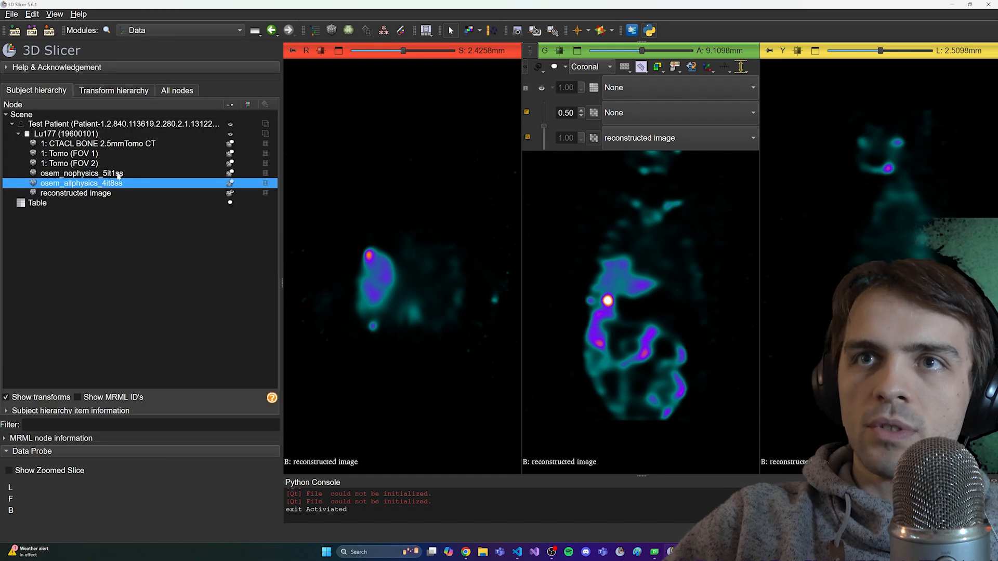
{"action": "double_click", "coordinate": [93, 194]}
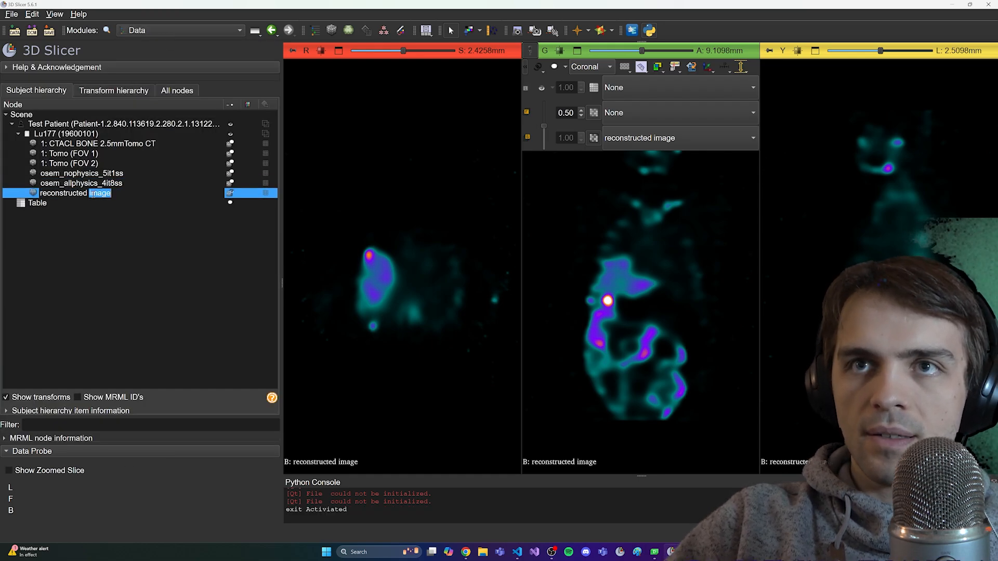
{"action": "type", "text": "bsrem_rdp_2"}
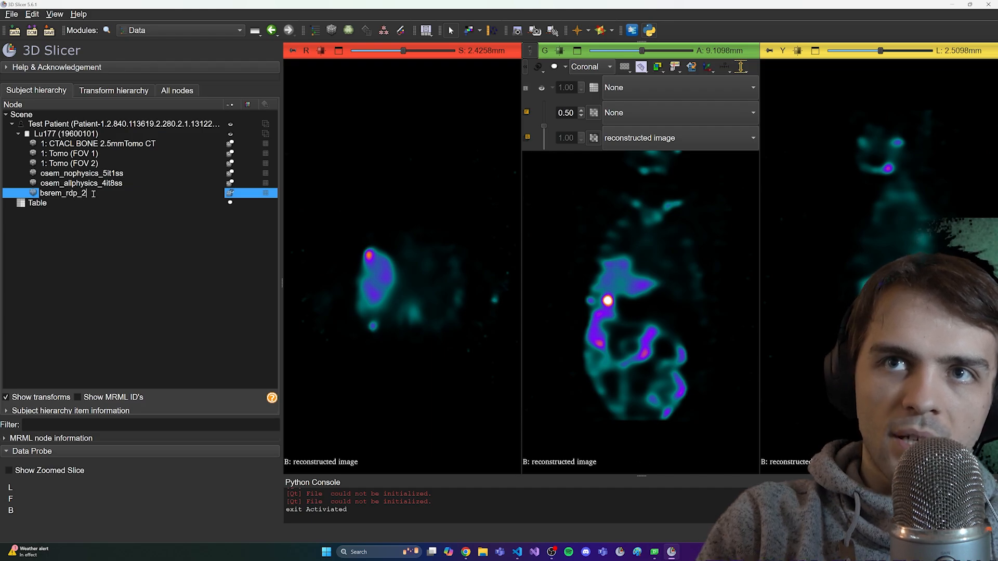
{"action": "type", "text": "0it"}
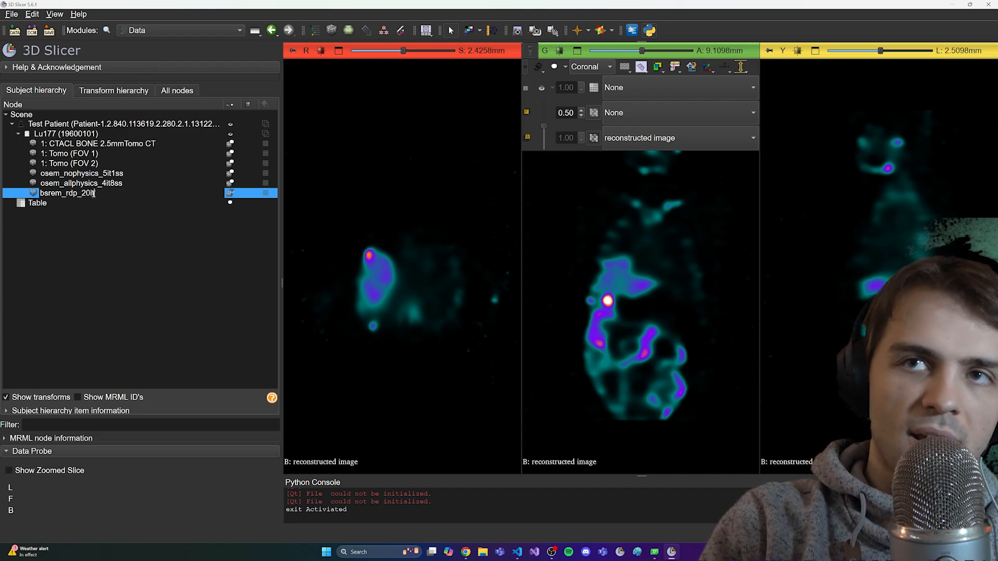
{"action": "type", "text": "8ss"}
{"action": "key", "text": "Return"}
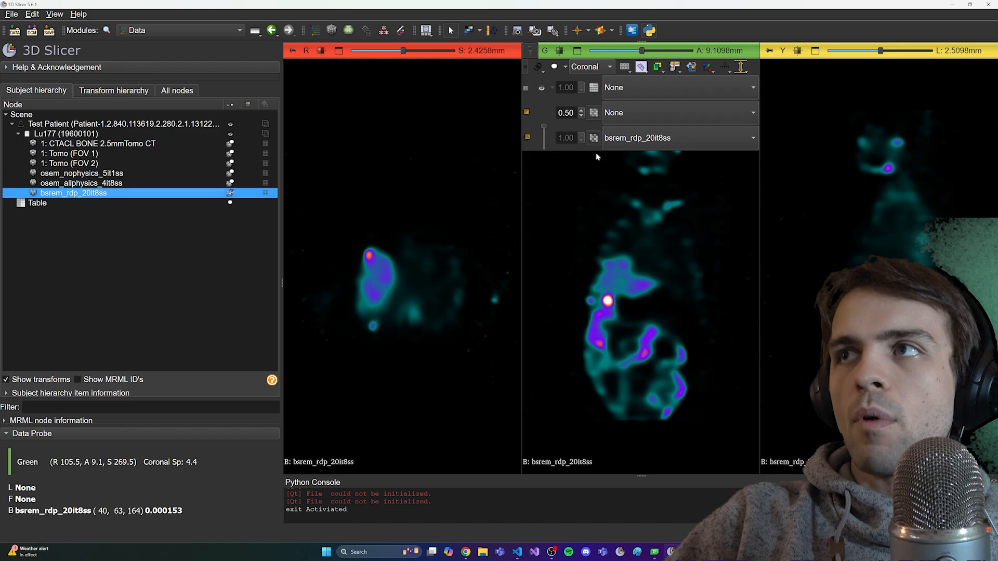
- Show the osem_allphysics_4it8ss volume as the background of the green coronal view
{"action": "left_click", "coordinate": [643, 139]}
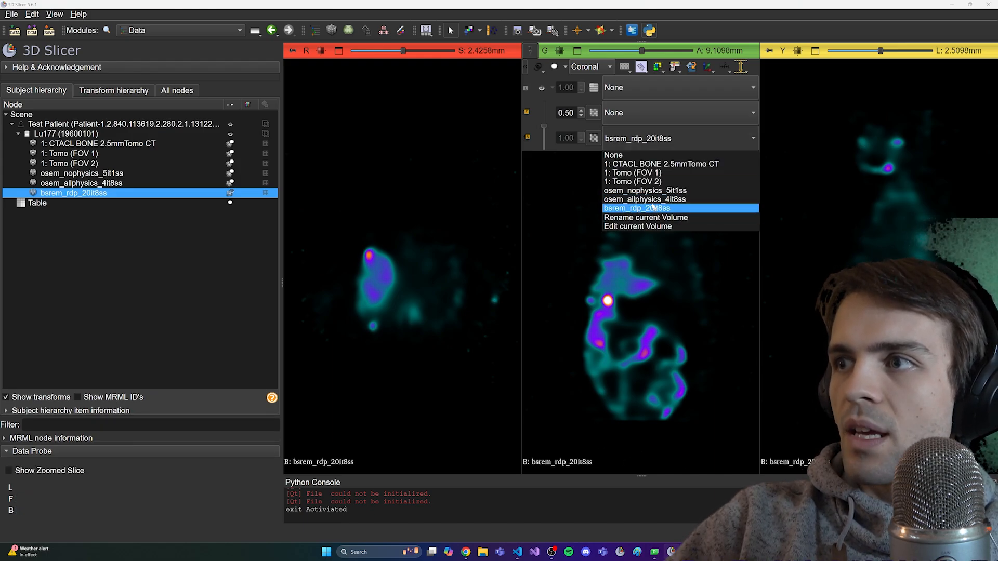
{"action": "left_click", "coordinate": [829, 268]}
{"action": "mouse_move", "coordinate": [769, 51]}
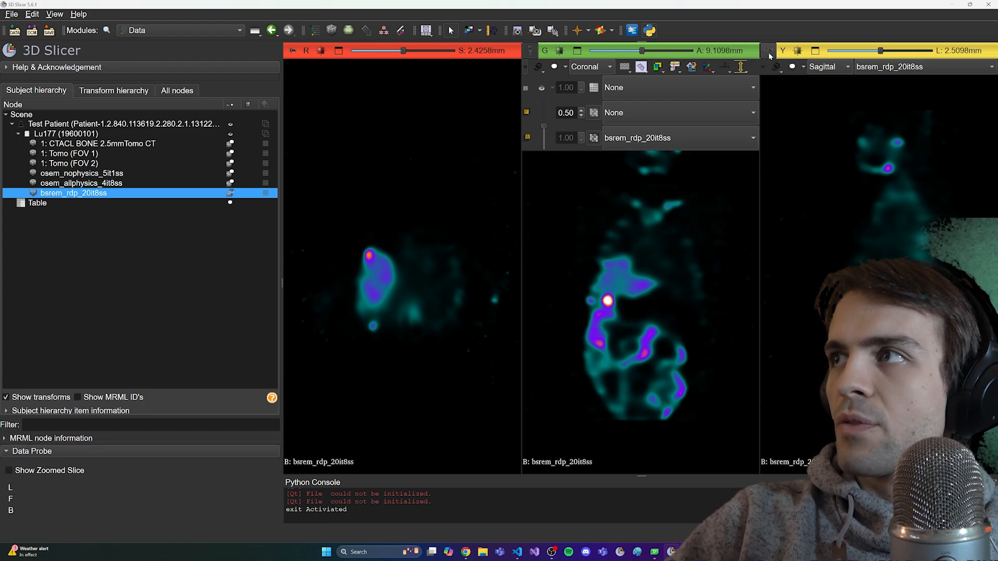
{"action": "mouse_move", "coordinate": [294, 50]}
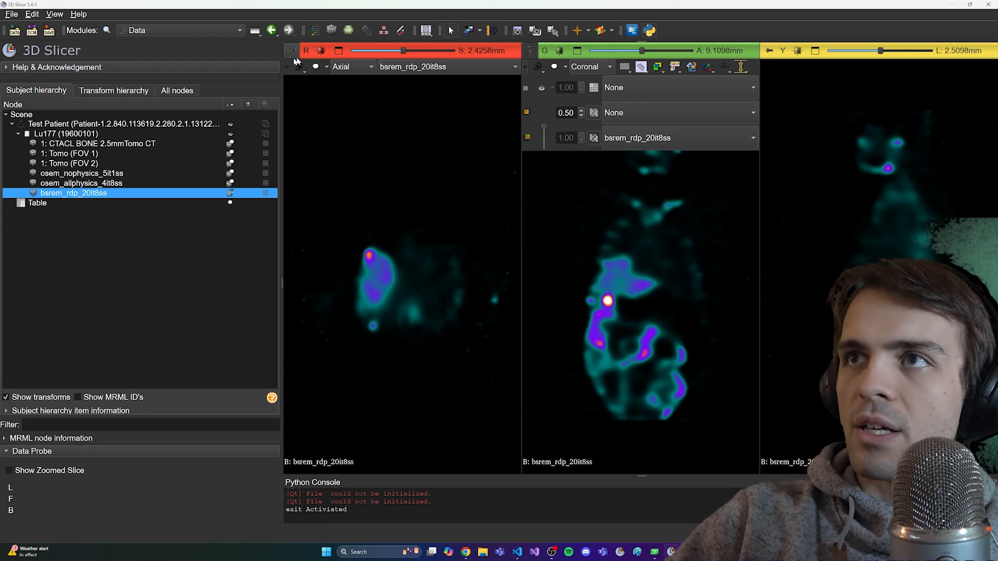
{"action": "left_click", "coordinate": [670, 139]}
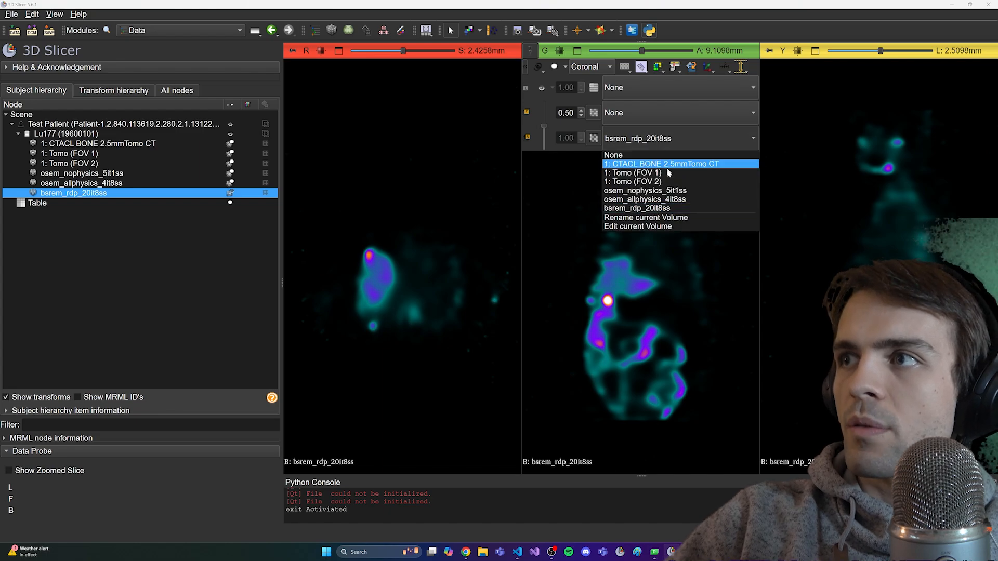
{"action": "left_click", "coordinate": [675, 202]}
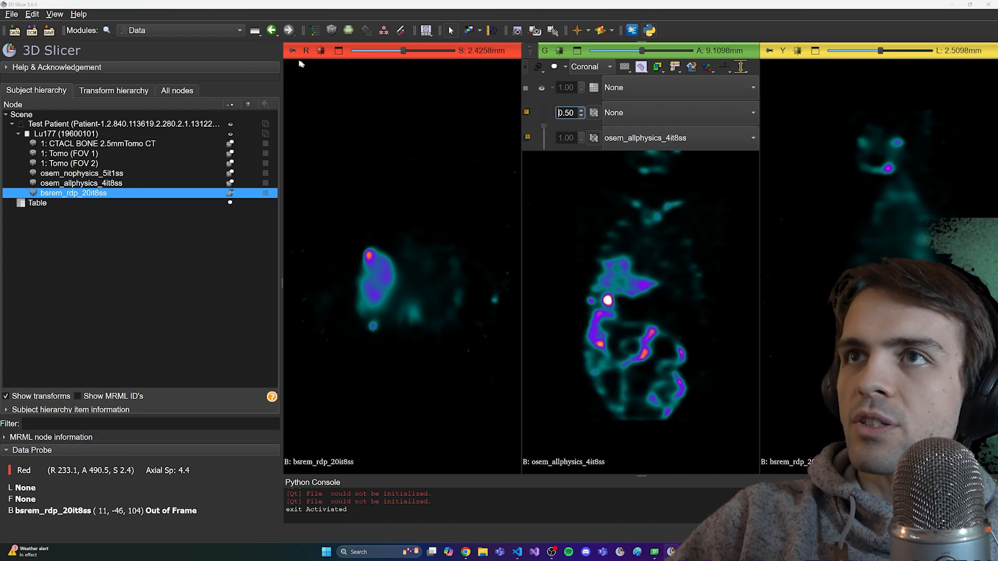
- Show osem_nophysics_5it1ss in the red slice view and set that view's orientation to Coronal
{"action": "left_click", "coordinate": [425, 70]}
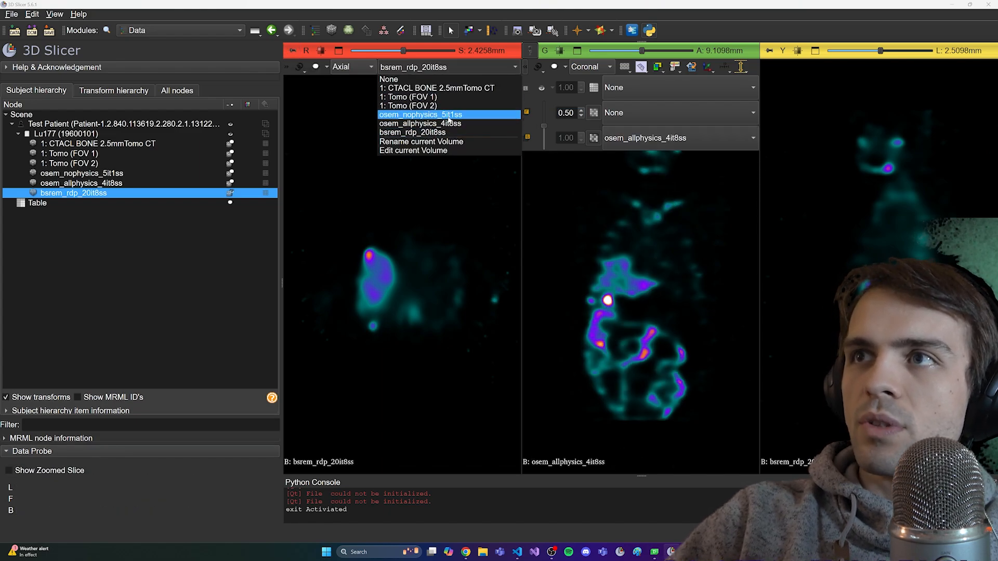
{"action": "left_click", "coordinate": [448, 117]}
{"action": "left_click", "coordinate": [353, 67]}
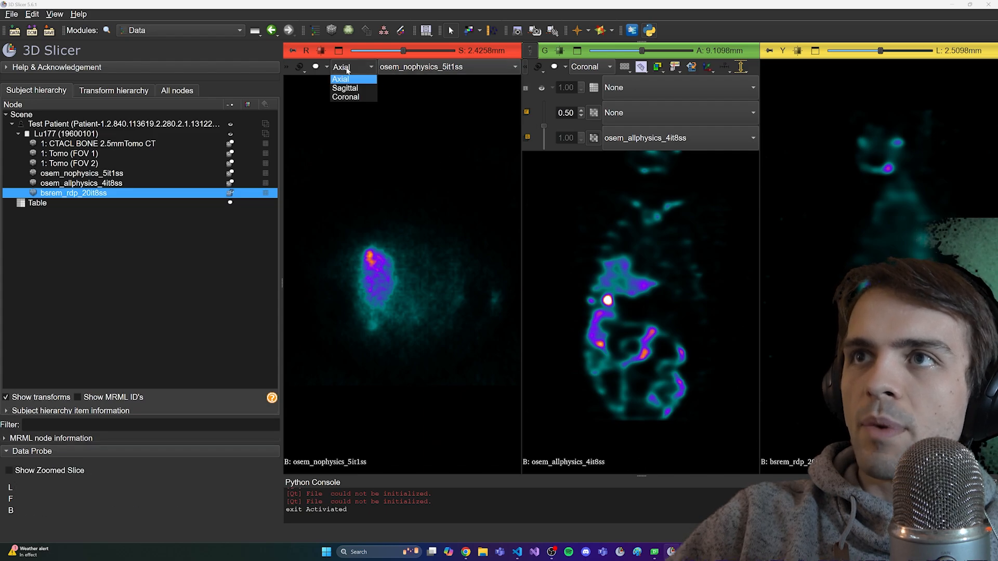
{"action": "left_click", "coordinate": [354, 96]}
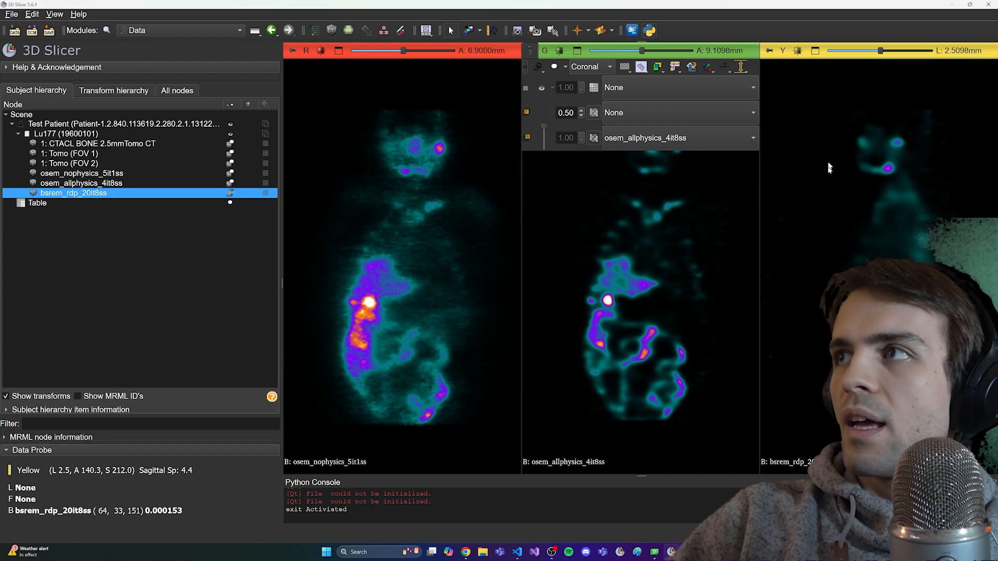
- Set the yellow slice view showing bsrem_rdp_20it8ss to the Coronal orientation
{"action": "mouse_move", "coordinate": [772, 52]}
{"action": "left_click", "coordinate": [879, 69]}
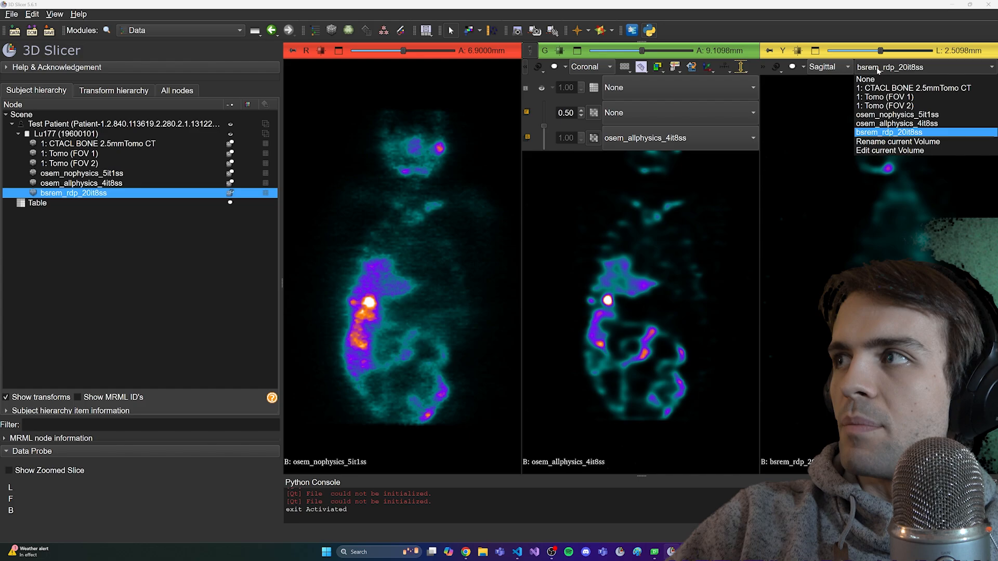
{"action": "left_click", "coordinate": [840, 69]}
{"action": "left_click", "coordinate": [824, 96]}
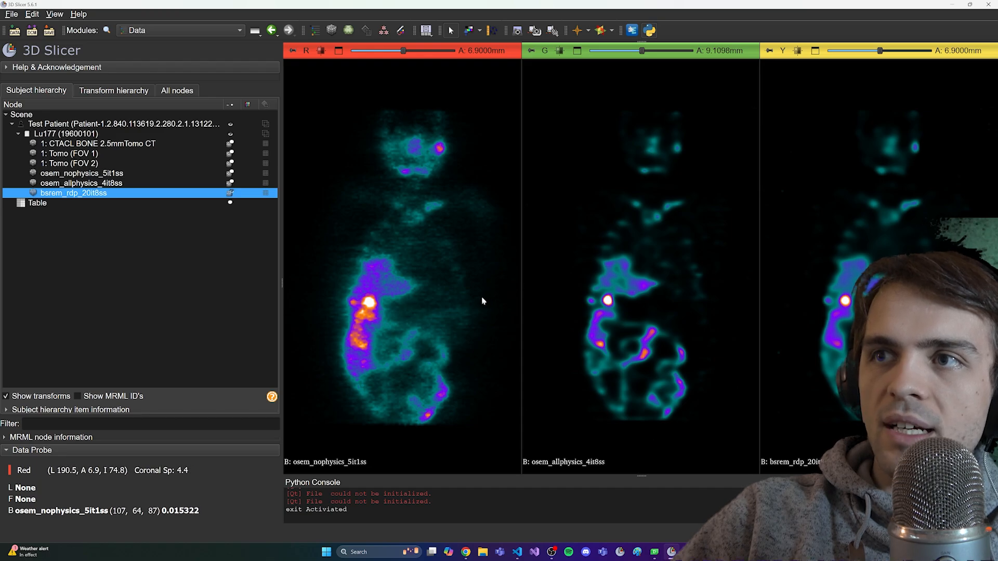
- Compare the three reconstructions by moving each coronal view to a more posterior slice through the kidney region
{"action": "scroll", "coordinate": [483, 301], "scroll_direction": "up", "scroll_amount": 5}
{"action": "mouse_move", "coordinate": [409, 53]}
{"action": "left_mouse_down"}
{"action": "mouse_move", "coordinate": [379, 53]}
{"action": "mouse_move", "coordinate": [394, 52]}
{"action": "left_mouse_up"}
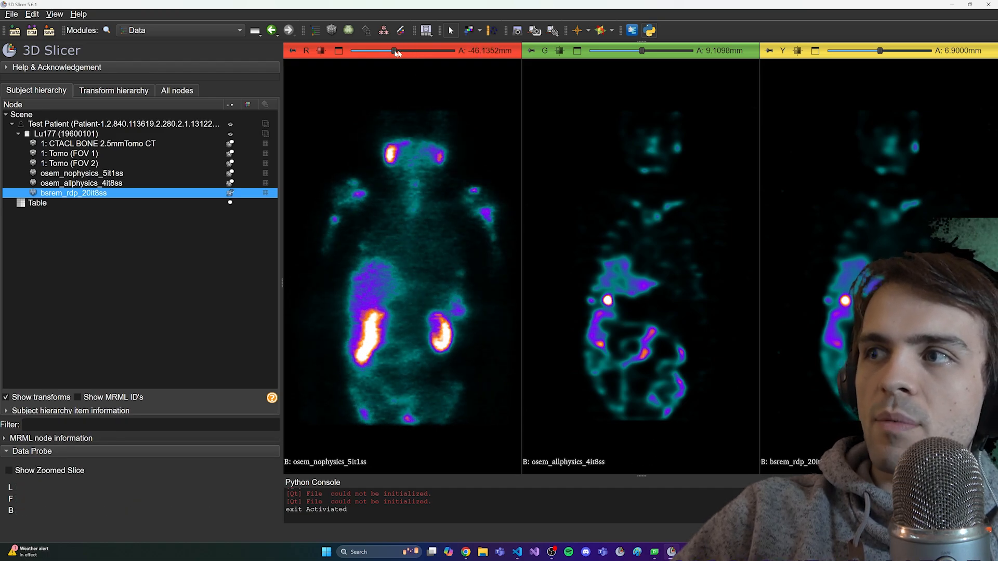
{"action": "mouse_move", "coordinate": [642, 51]}
{"action": "left_mouse_down"}
{"action": "mouse_move", "coordinate": [626, 56]}
{"action": "mouse_move", "coordinate": [635, 56]}
{"action": "left_mouse_up"}
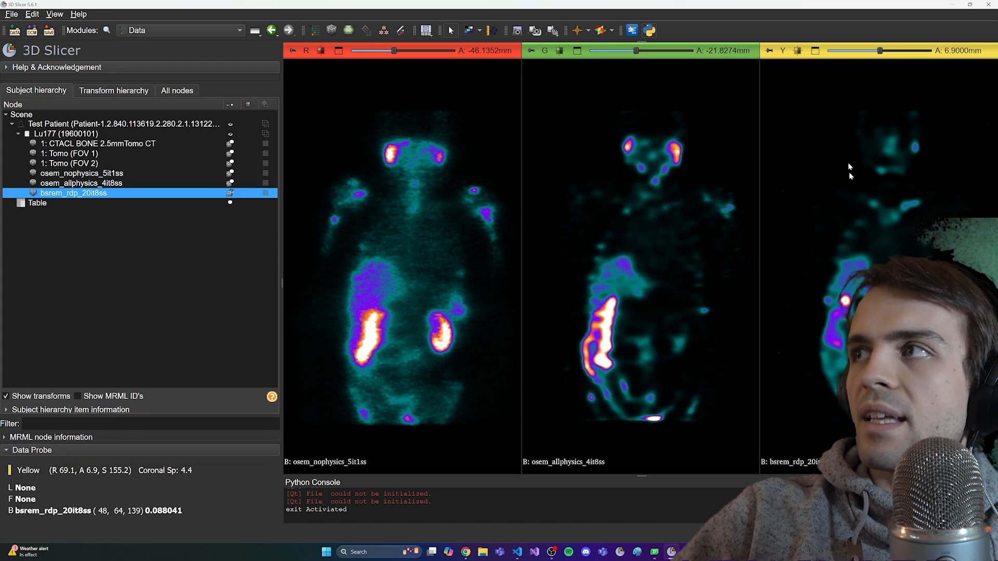
{"action": "mouse_move", "coordinate": [880, 51]}
{"action": "left_mouse_down"}
{"action": "mouse_move", "coordinate": [860, 53]}
{"action": "mouse_move", "coordinate": [890, 51]}
{"action": "mouse_move", "coordinate": [869, 51]}
{"action": "left_mouse_up"}
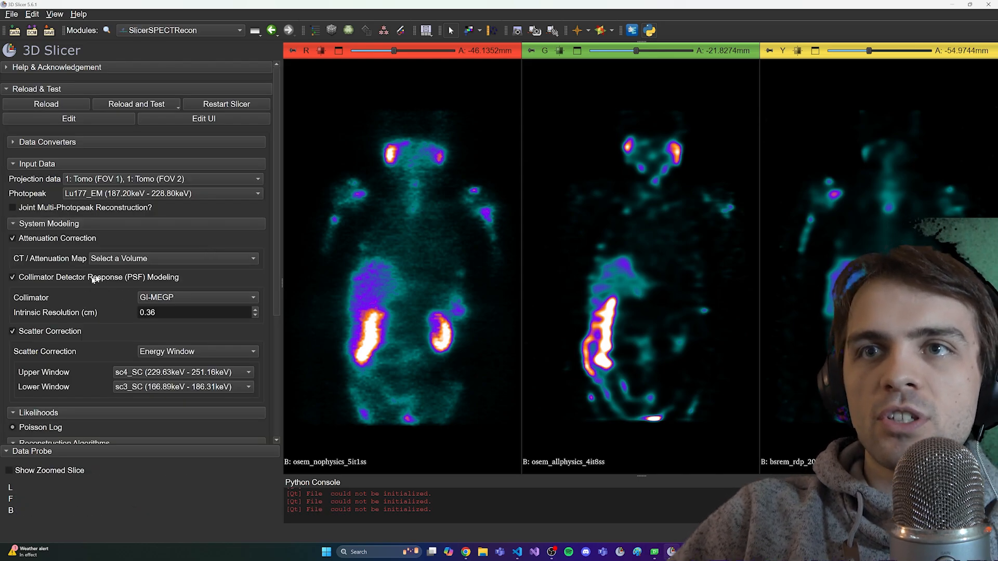
- Select 1: CTACL BONE 2.5mmTomo CT as the attenuation map in the SlicerSPECTRecon system modeling settings
{"action": "left_click", "coordinate": [131, 260]}
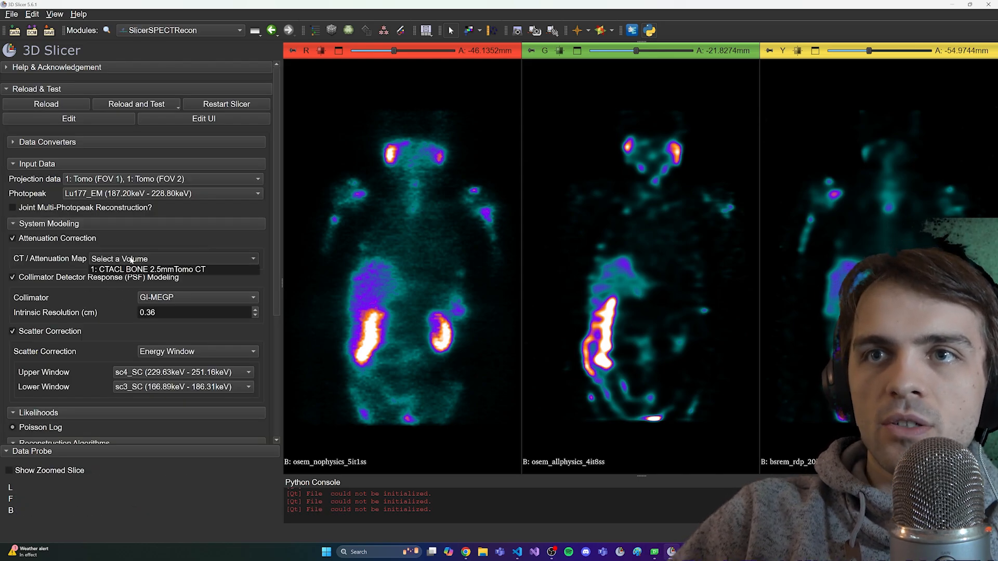
{"action": "left_click", "coordinate": [152, 269]}
{"action": "scroll", "coordinate": [119, 311], "scroll_direction": "down", "scroll_amount": 2}
{"action": "scroll", "coordinate": [120, 311], "scroll_direction": "down", "scroll_amount": 1}
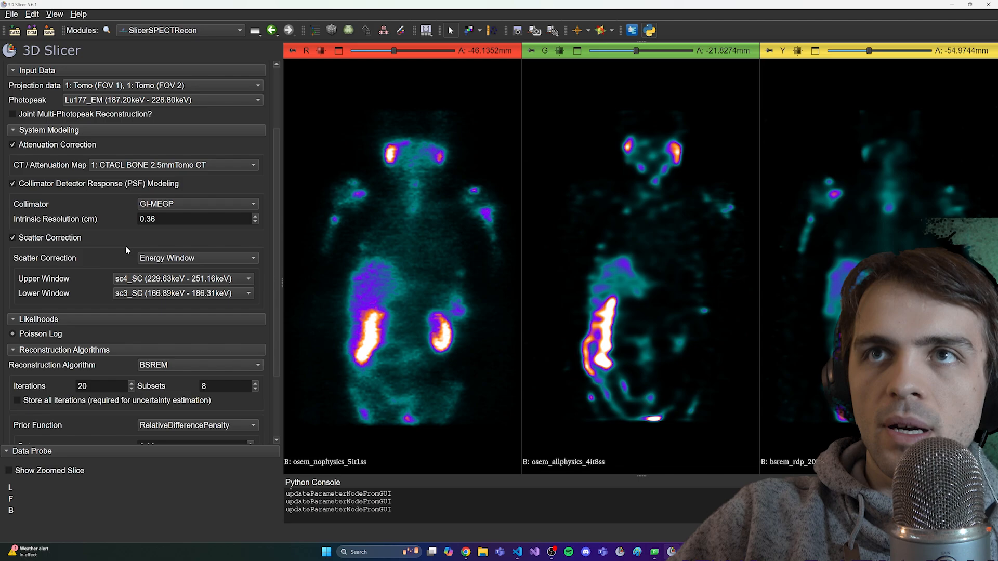
{"action": "scroll", "coordinate": [158, 96], "scroll_direction": "up", "scroll_amount": 2}
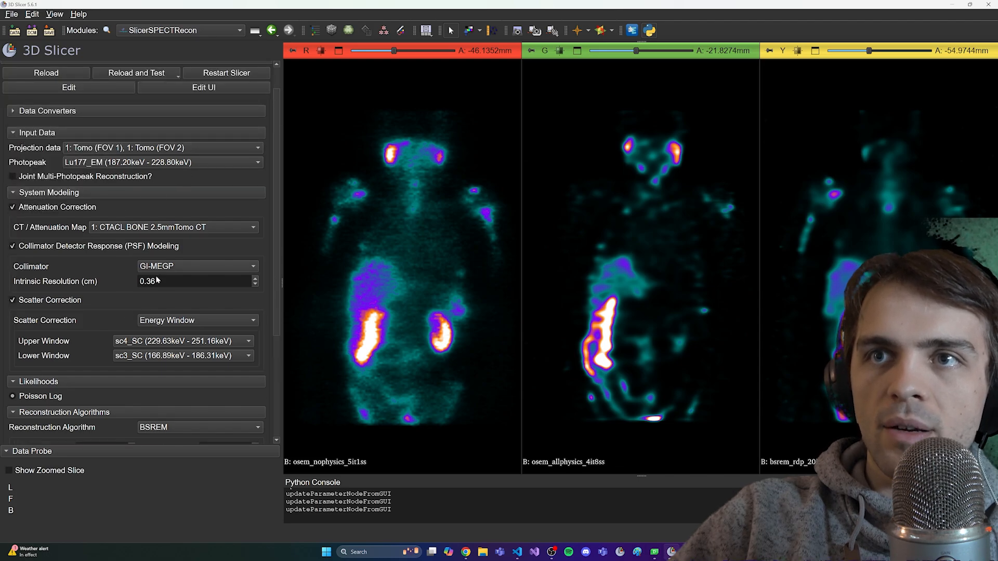
- Enable anatomical information for the prior with the CTACL BONE CT as external image and 12 nearest neighbours, and run the BSREM reconstruction
{"action": "scroll", "coordinate": [114, 307], "scroll_direction": "down", "scroll_amount": 5}
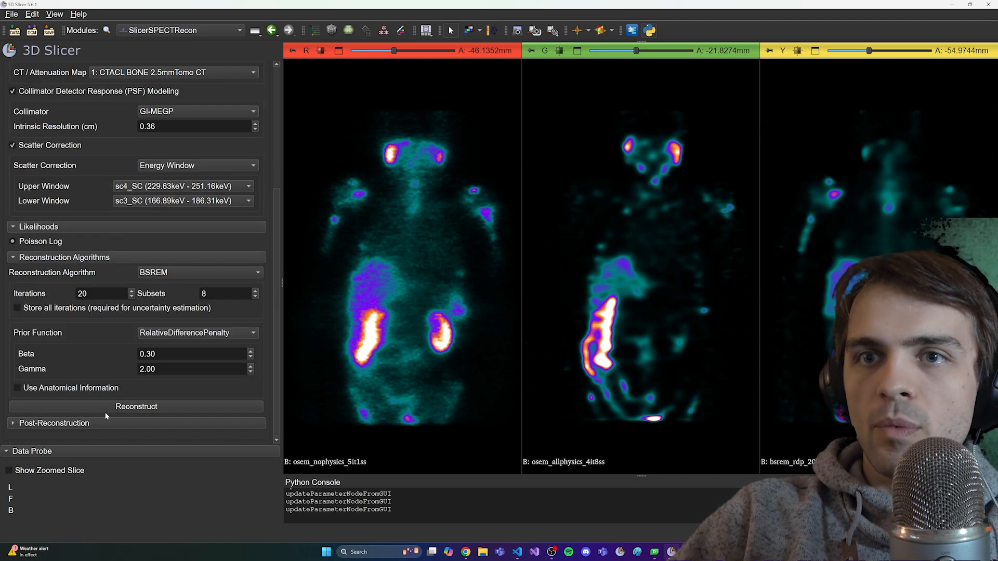
{"action": "left_click", "coordinate": [19, 389]}
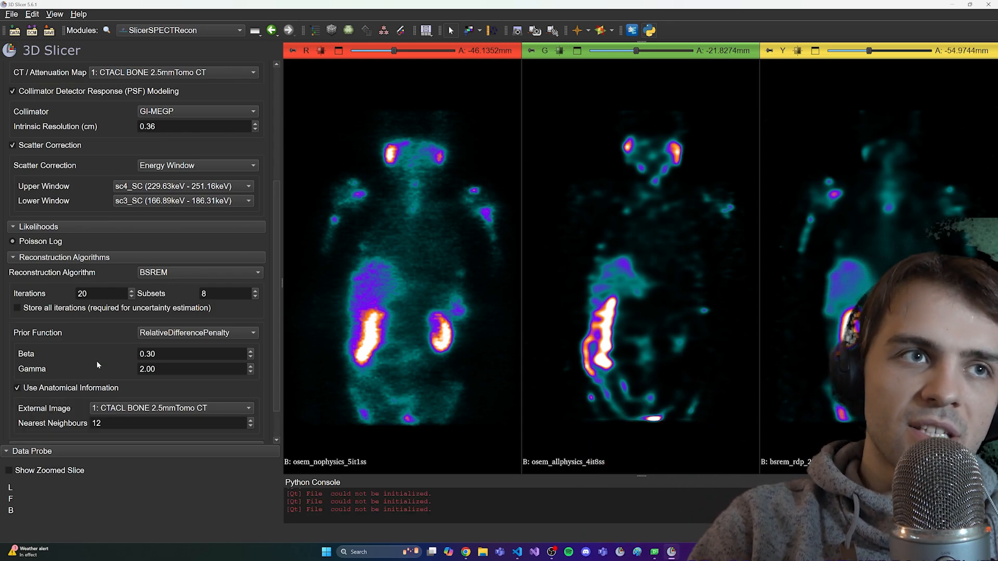
{"action": "scroll", "coordinate": [99, 338], "scroll_direction": "down", "scroll_amount": 1}
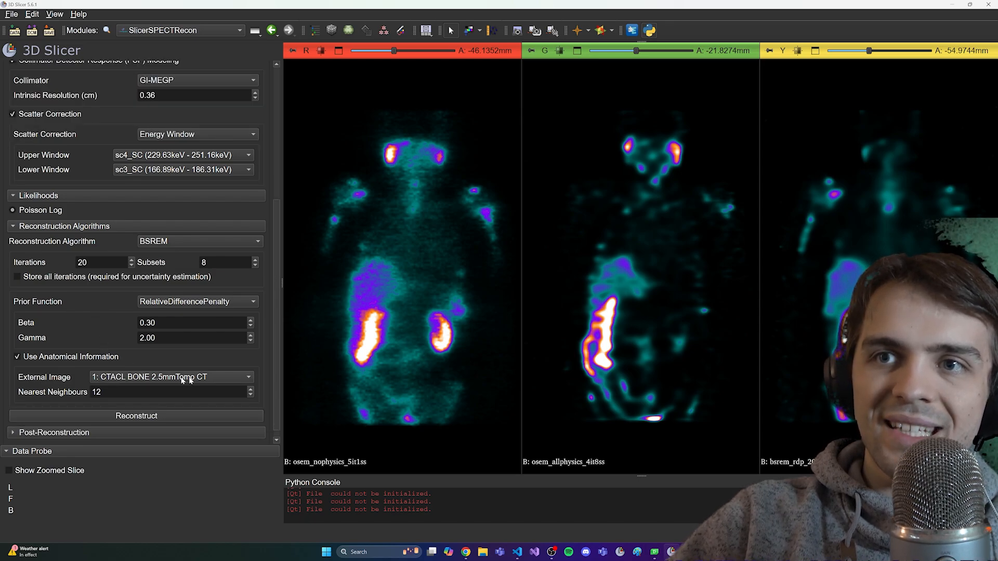
{"action": "left_click", "coordinate": [112, 392]}
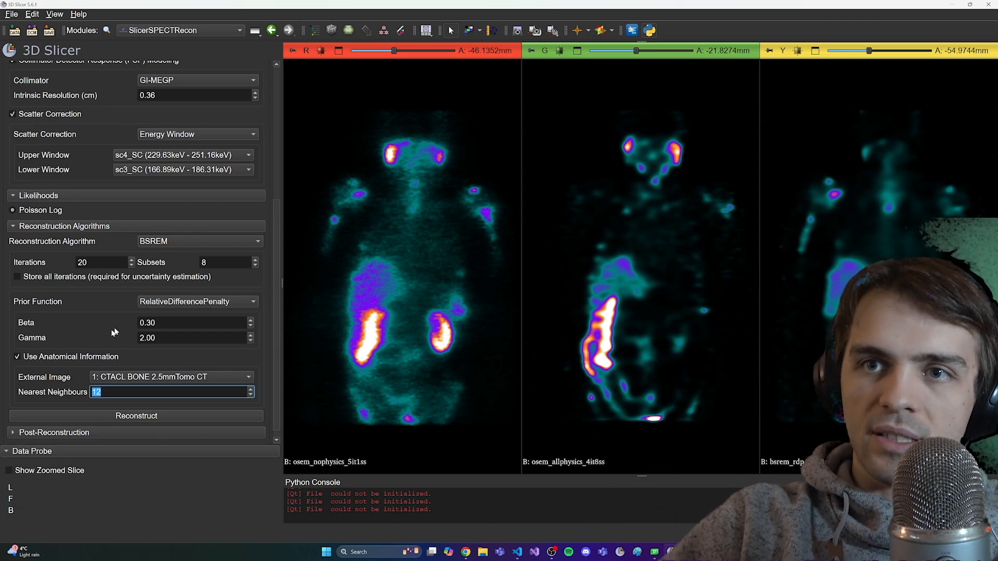
{"action": "left_click", "coordinate": [148, 416]}
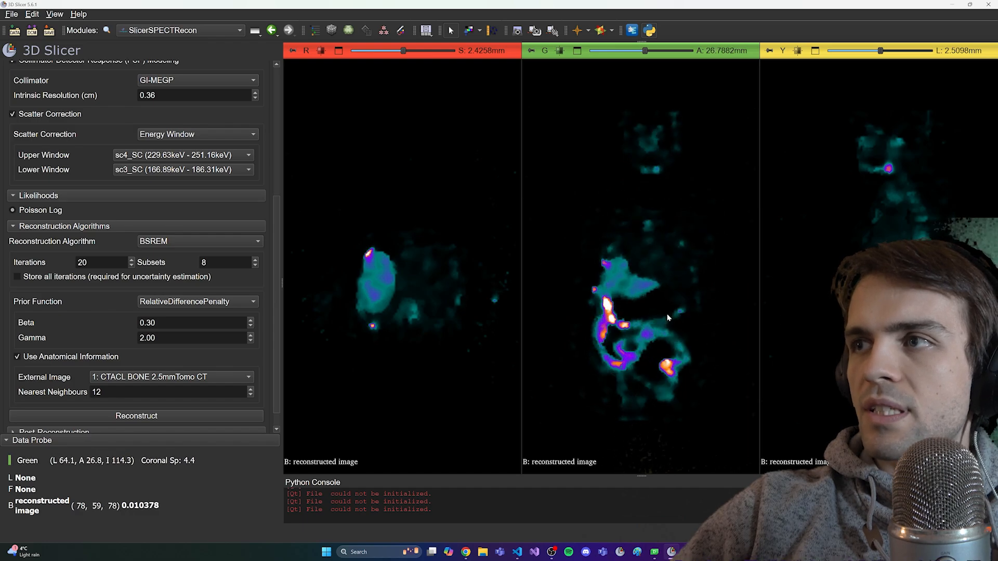
- Examine the kidneys, spine and pelvis up close in the coronal slices of the anatomically guided reconstruction
{"action": "scroll", "coordinate": [668, 318], "scroll_direction": "down", "scroll_amount": 2}
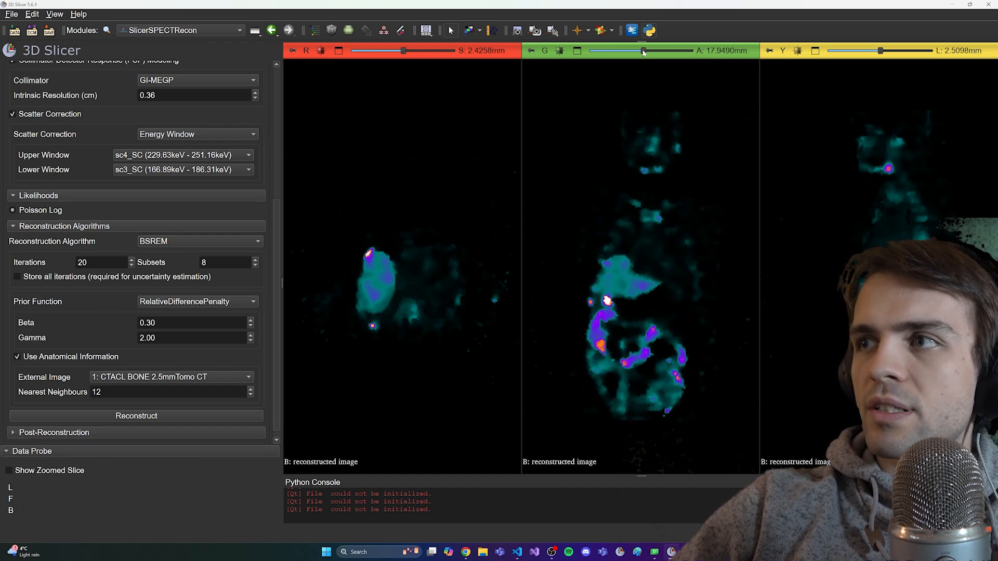
{"action": "left_click_drag", "start_coordinate": [643, 52], "coordinate": [626, 55]}
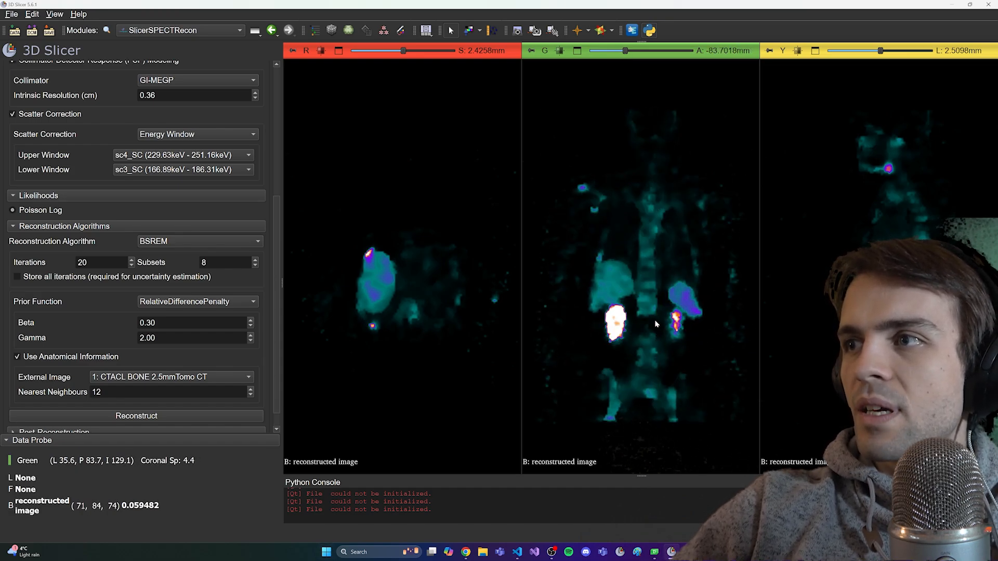
{"action": "scroll", "coordinate": [657, 324], "scroll_direction": "up", "scroll_amount": 5, "text": "ctrl"}
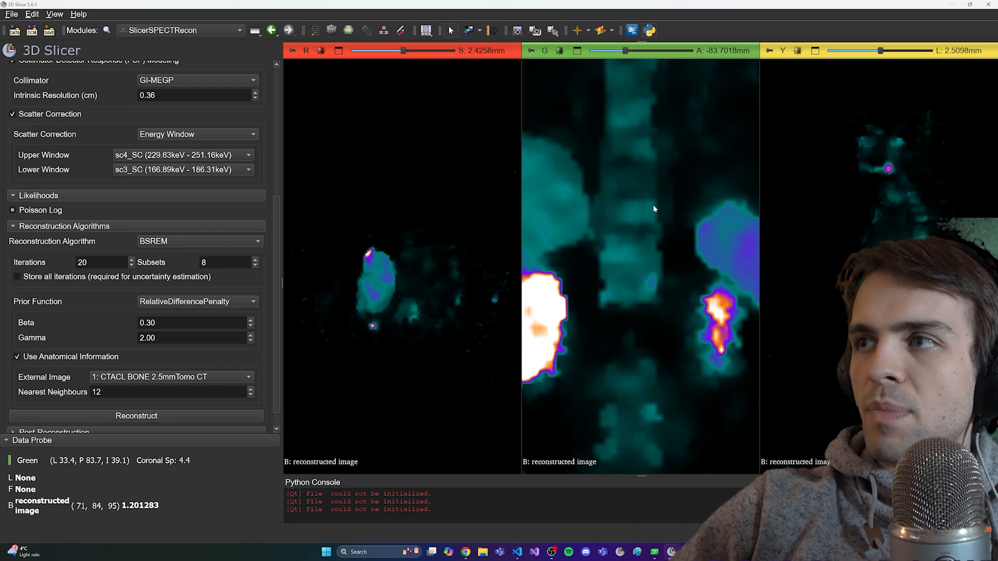
{"action": "scroll", "coordinate": [655, 208], "scroll_direction": "down", "scroll_amount": 4, "text": "ctrl"}
{"action": "scroll", "coordinate": [667, 218], "scroll_direction": "down", "scroll_amount": 1, "text": "ctrl"}
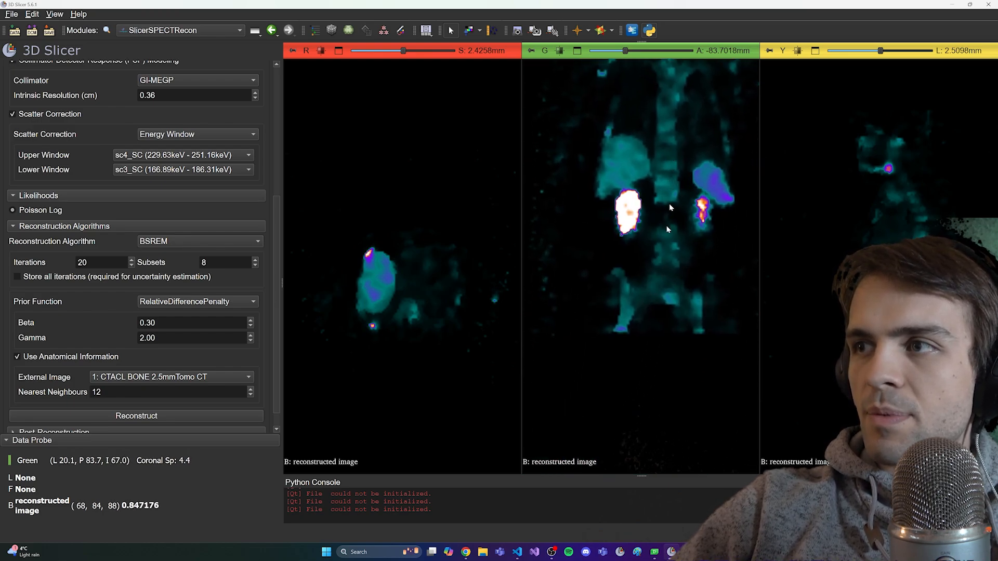
{"action": "scroll", "coordinate": [626, 306], "scroll_direction": "up", "scroll_amount": 5, "text": "ctrl"}
{"action": "scroll", "coordinate": [640, 294], "scroll_direction": "up", "scroll_amount": 5}
{"action": "scroll", "coordinate": [640, 294], "scroll_direction": "down", "scroll_amount": 4}
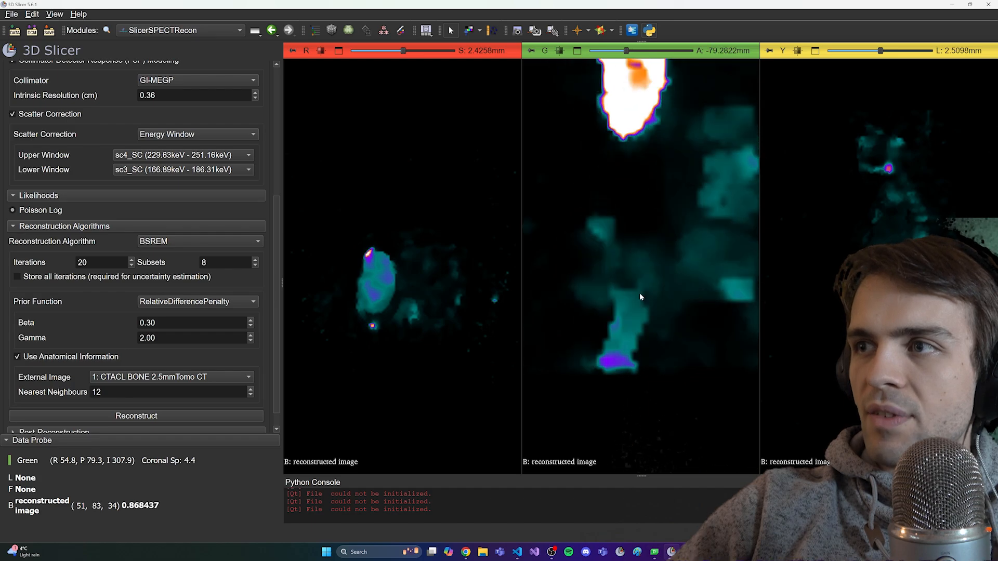
{"action": "scroll", "coordinate": [639, 292], "scroll_direction": "down", "scroll_amount": 7}
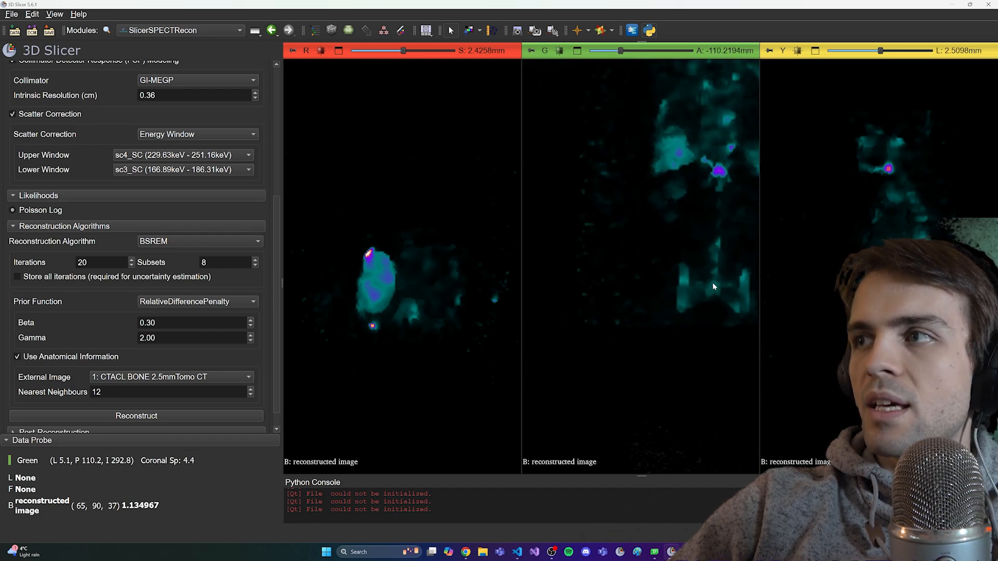
- Recentre the whole body in the green view and look through its coronal slices from back to front and back
{"action": "scroll", "coordinate": [723, 262], "scroll_direction": "down", "scroll_amount": 6, "text": "ctrl"}
{"action": "middle_click_drag", "start_coordinate": [722, 248], "coordinate": [672, 273]}
{"action": "scroll", "coordinate": [685, 261], "scroll_direction": "up", "scroll_amount": 4, "text": "ctrl"}
{"action": "scroll", "coordinate": [692, 262], "scroll_direction": "up", "scroll_amount": 2}
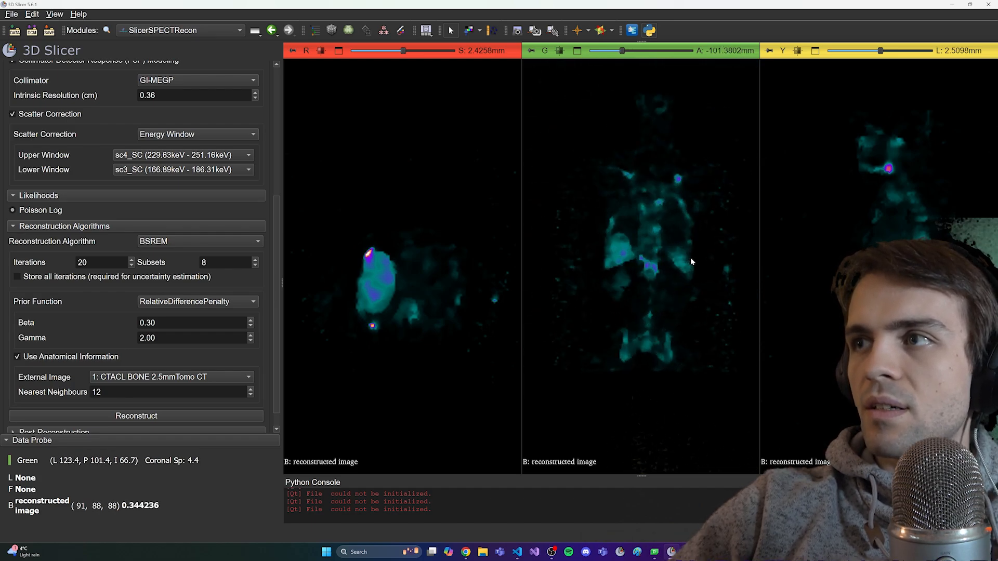
{"action": "scroll", "coordinate": [692, 261], "scroll_direction": "up", "scroll_amount": 20}
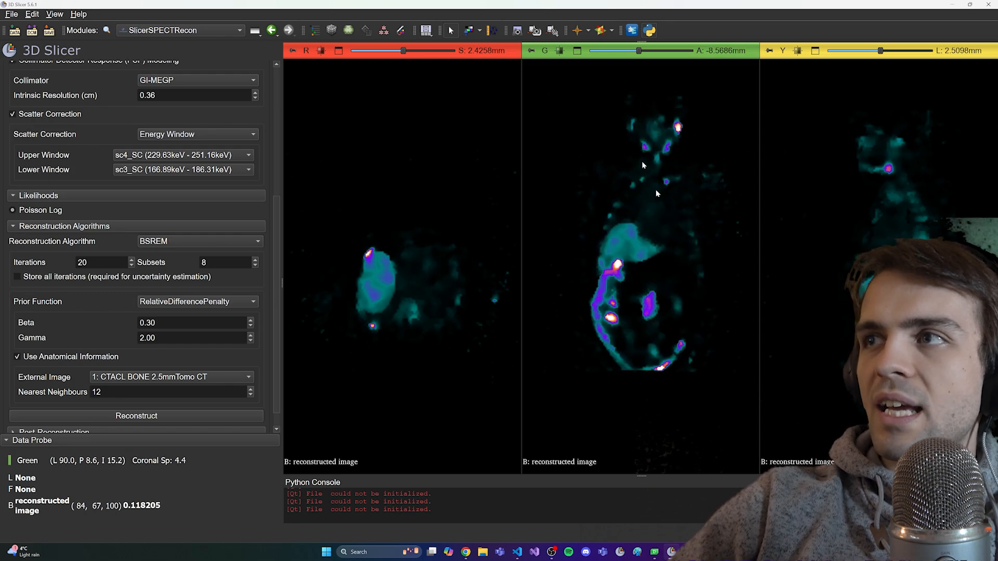
{"action": "scroll", "coordinate": [620, 91], "scroll_direction": "up", "scroll_amount": 12}
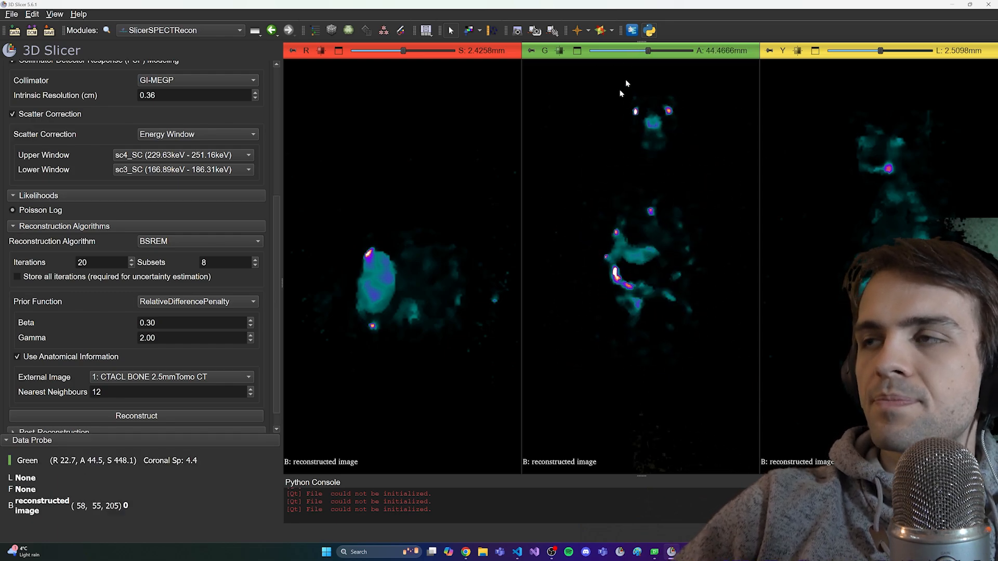
{"action": "scroll", "coordinate": [620, 92], "scroll_direction": "down", "scroll_amount": 20}
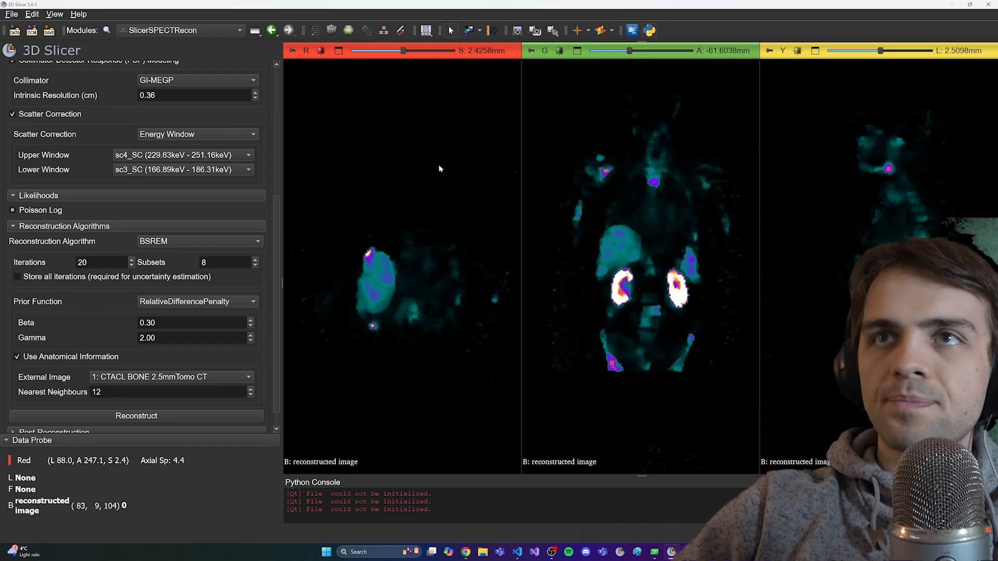
- Switch the reconstruction algorithm to OSEM and set it to 4 iterations
{"action": "scroll", "coordinate": [151, 212], "scroll_direction": "up", "scroll_amount": 7}
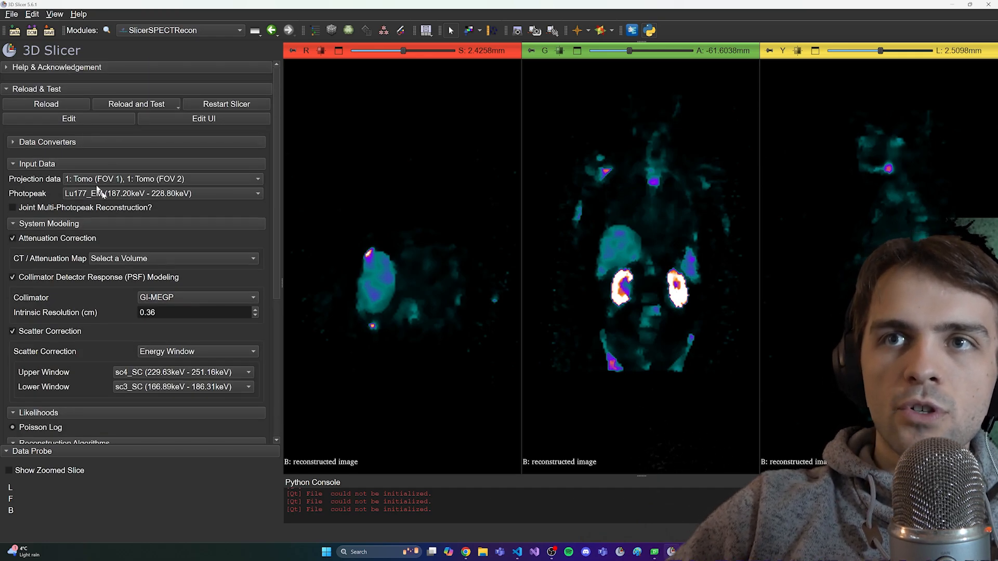
{"action": "scroll", "coordinate": [106, 296], "scroll_direction": "down", "scroll_amount": 6}
{"action": "left_click", "coordinate": [169, 274]}
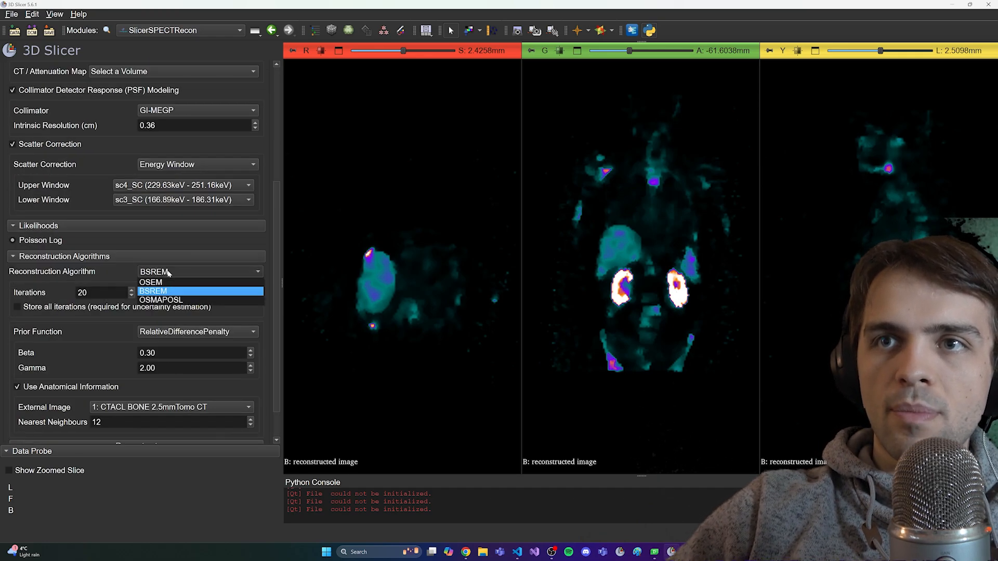
{"action": "left_click", "coordinate": [167, 281]}
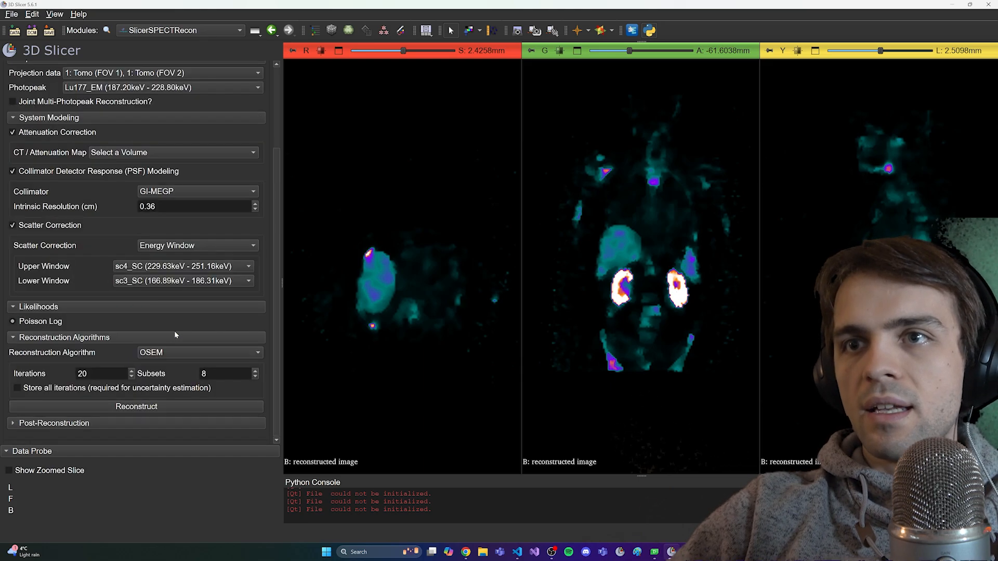
{"action": "left_click", "coordinate": [106, 374]}
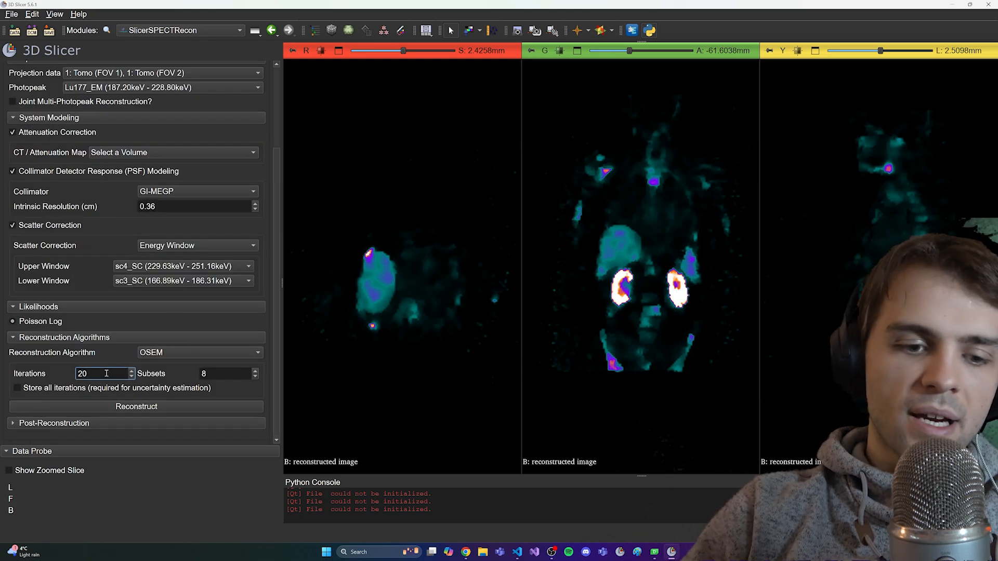
{"action": "key", "text": "BackSpace"}
{"action": "key", "text": "BackSpace"}
{"action": "type", "text": "4"}
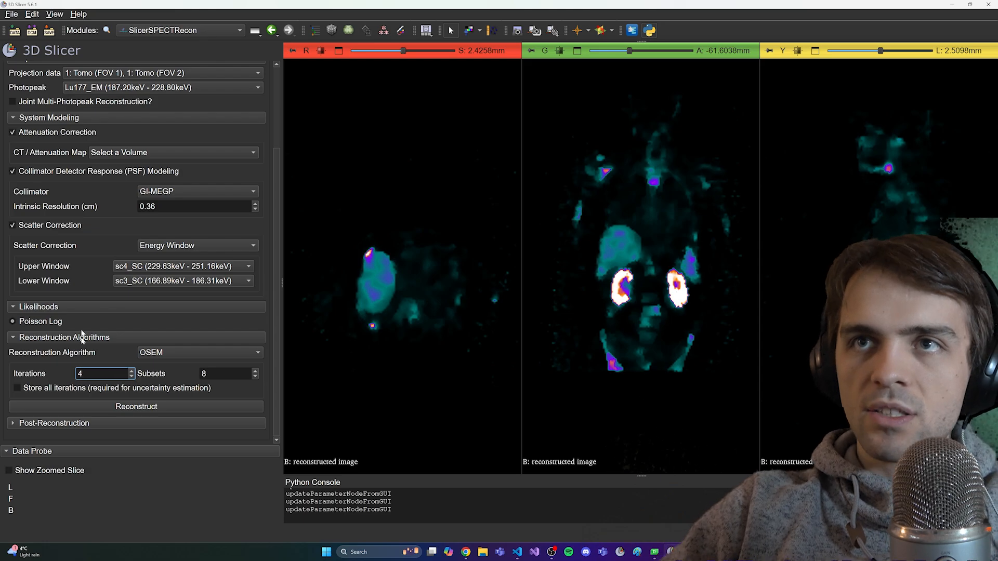
- Enable joint multi-photopeak reconstruction with Lu177_EM (187.20keV - 228.80keV) as photopeak 1 and Lu177_EM (101.70keV - 124.30keV) as photopeak 2
{"action": "scroll", "coordinate": [110, 292], "scroll_direction": "up", "scroll_amount": 3}
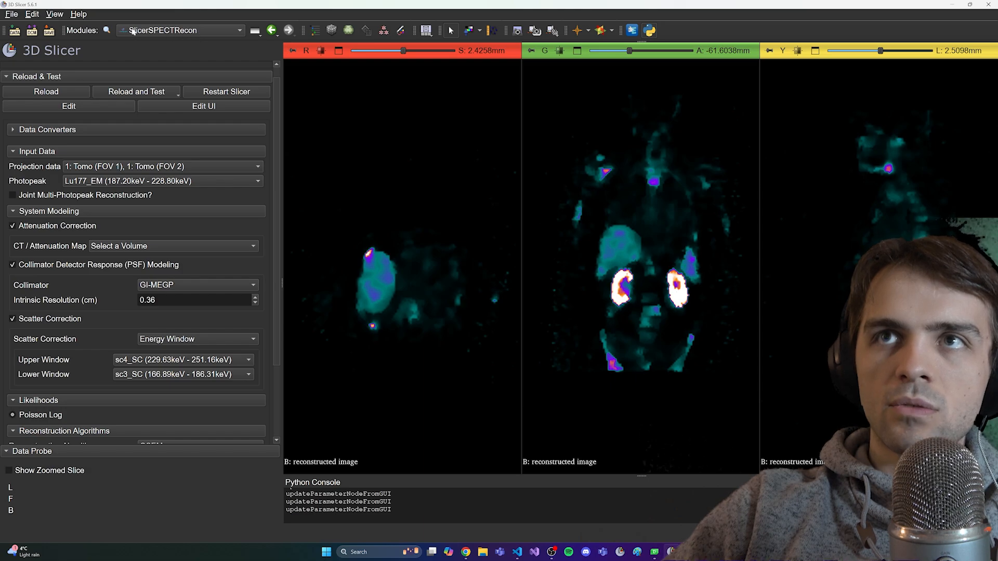
{"action": "left_click", "coordinate": [13, 196]}
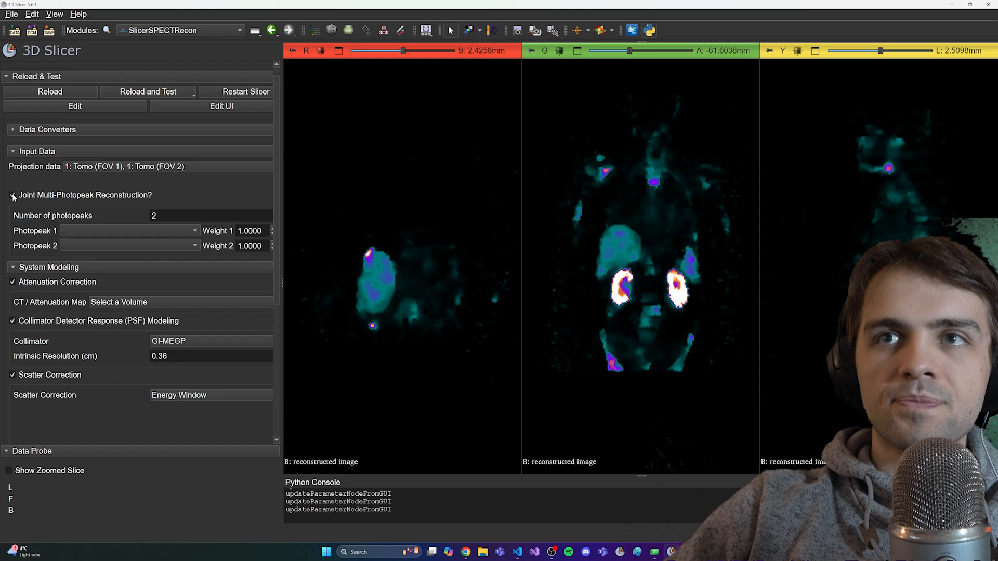
{"action": "left_click", "coordinate": [112, 167]}
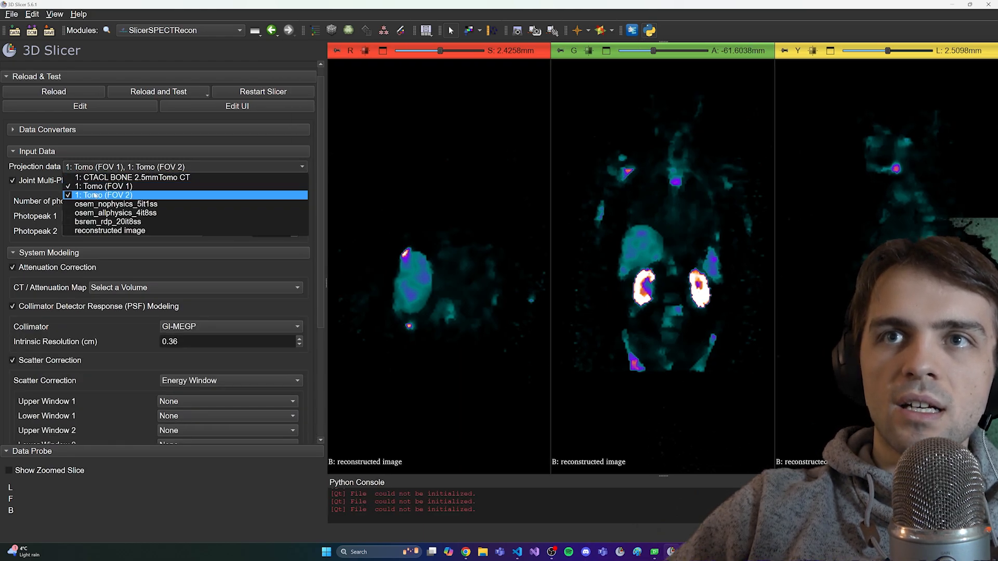
{"action": "left_click", "coordinate": [101, 168]}
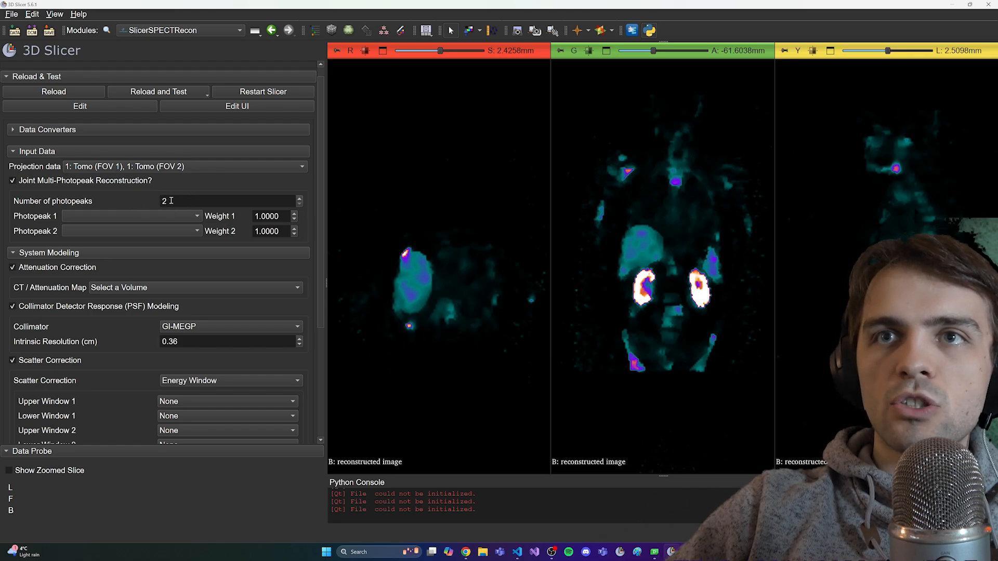
{"action": "left_click", "coordinate": [179, 221]}
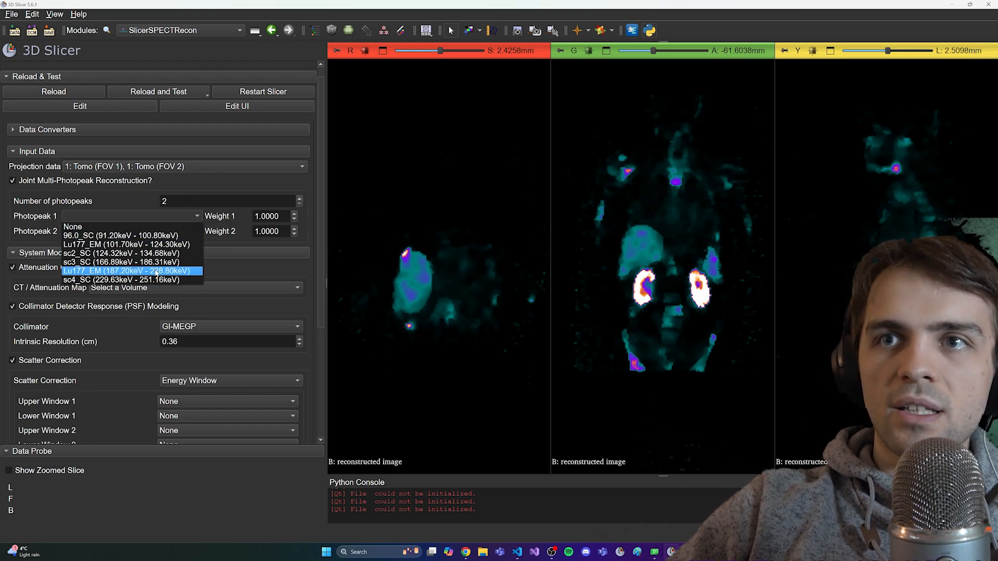
{"action": "left_click", "coordinate": [156, 273]}
{"action": "left_click", "coordinate": [170, 233]}
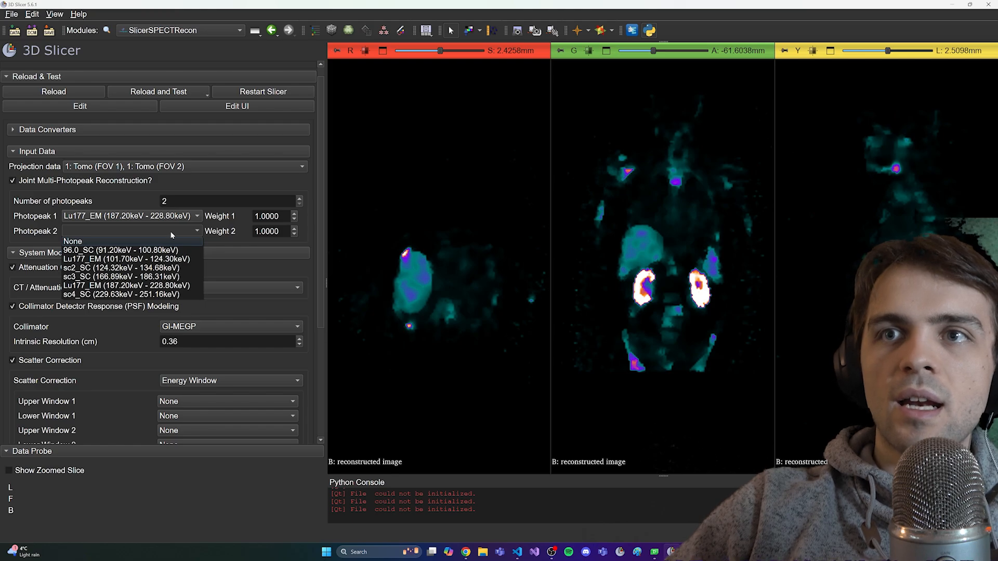
{"action": "left_click", "coordinate": [96, 259]}
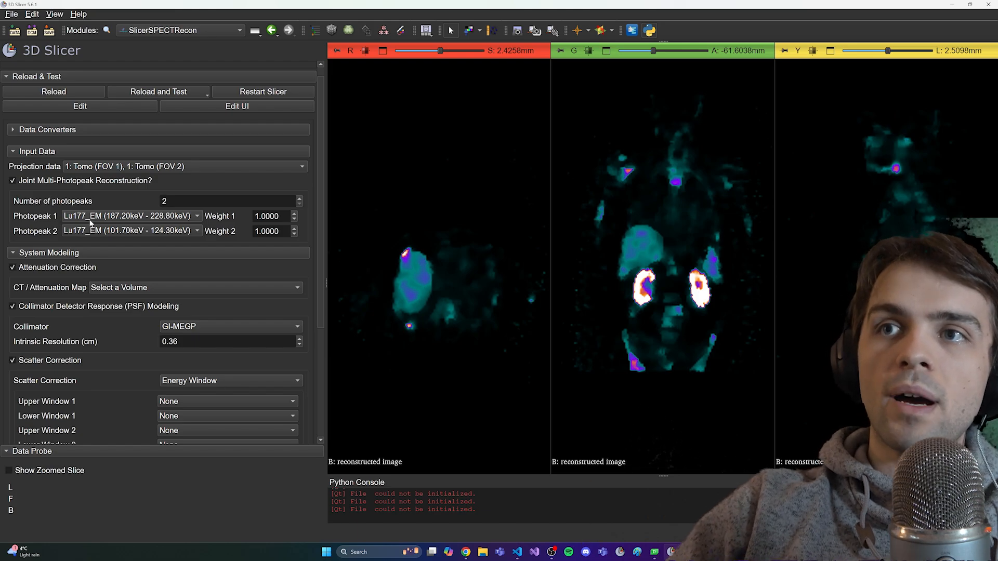
- Set the weight of photopeak 1 to 10.3 and the weight of photopeak 2 to 11.3
{"action": "double_click", "coordinate": [281, 214]}
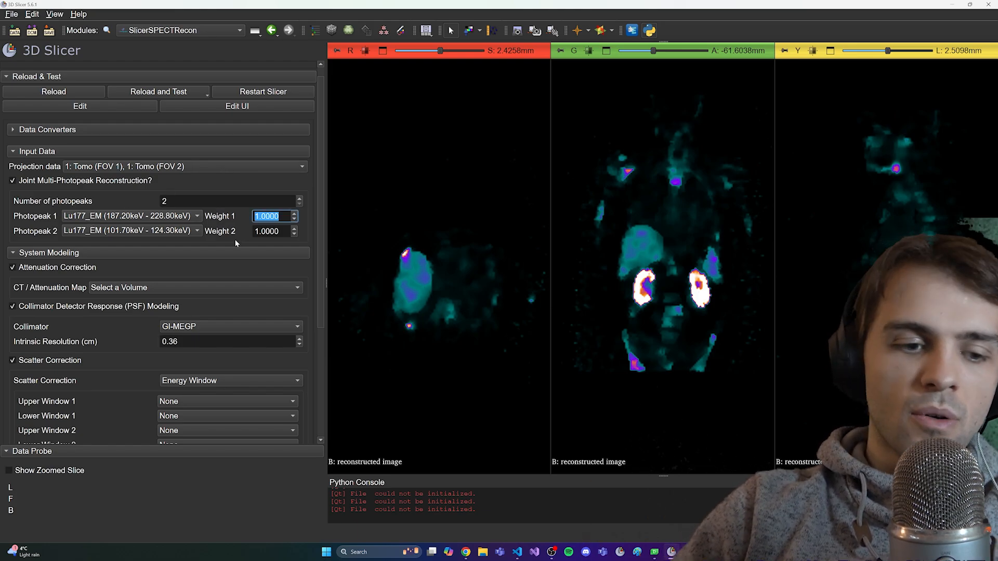
{"action": "type", "text": "1"}
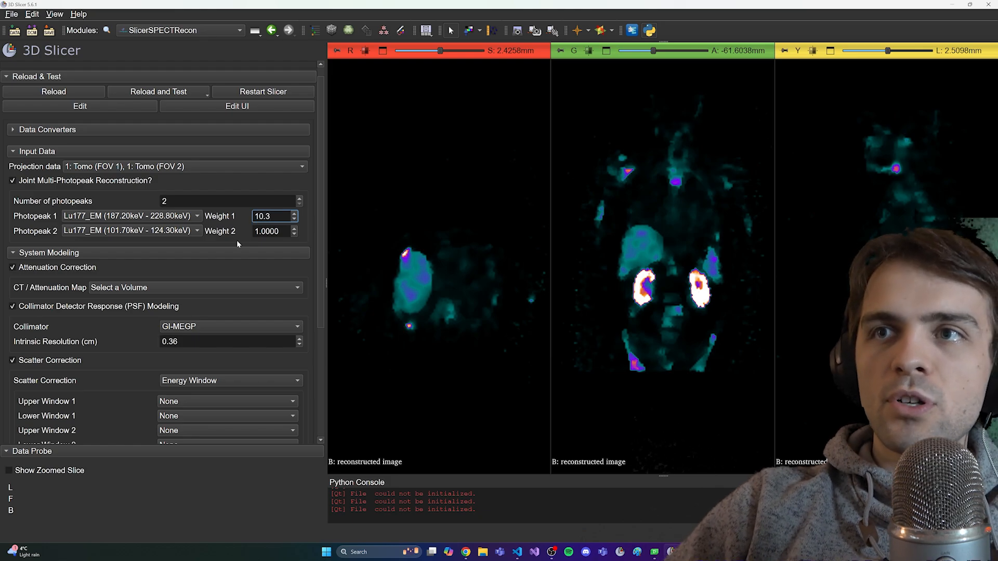
{"action": "type", "text": "0.3"}
{"action": "double_click", "coordinate": [281, 231]}
{"action": "type", "text": "11.3"}
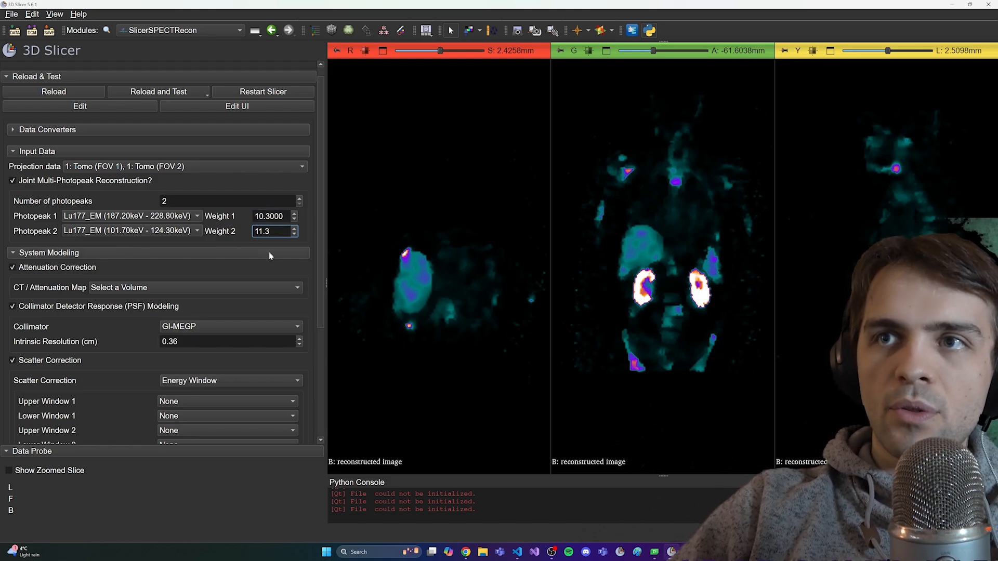
{"action": "key", "text": "Return"}
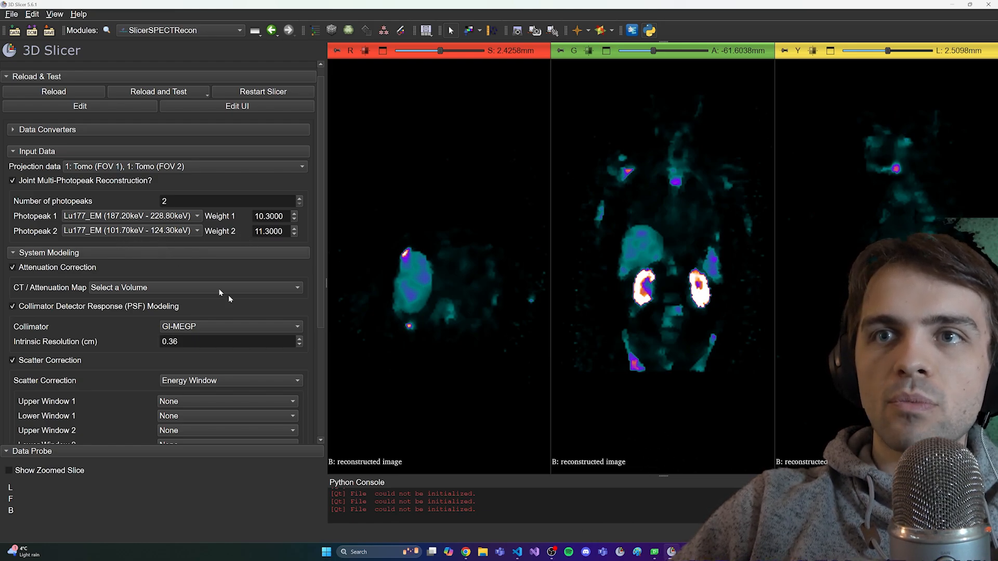
- Select 1: CTACL BONE 2.5mmTomo CT as the attenuation map for the joint reconstruction
{"action": "scroll", "coordinate": [176, 270], "scroll_direction": "down", "scroll_amount": 1}
{"action": "scroll", "coordinate": [153, 237], "scroll_direction": "down", "scroll_amount": 1}
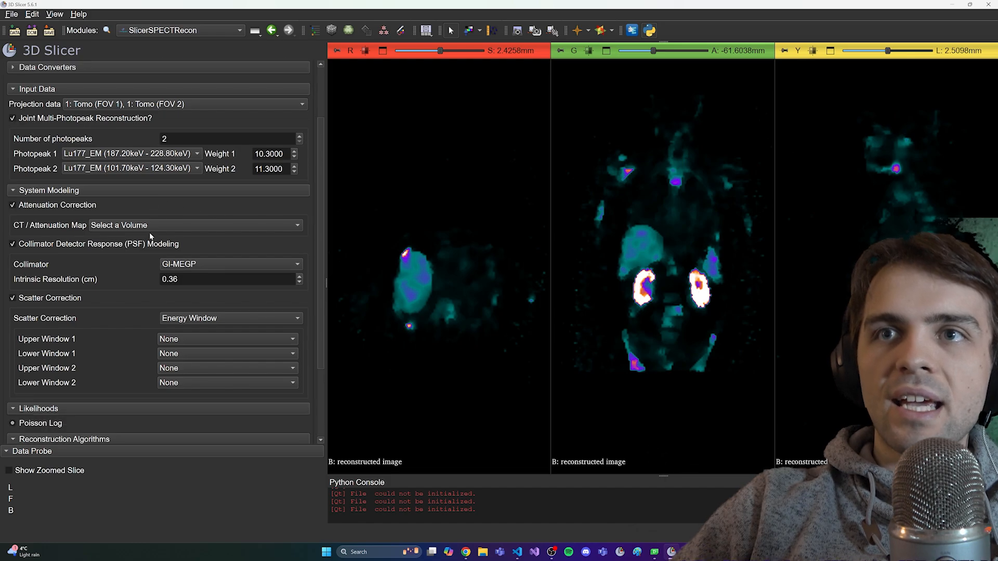
{"action": "left_click", "coordinate": [146, 229]}
{"action": "left_click", "coordinate": [150, 237]}
- Assign sc4_SC (229.63keV - 251.16keV) as upper and sc3_SC (166.89keV - 186.31keV) as lower scatter window of the first photopeak
{"action": "scroll", "coordinate": [117, 307], "scroll_direction": "down", "scroll_amount": 3}
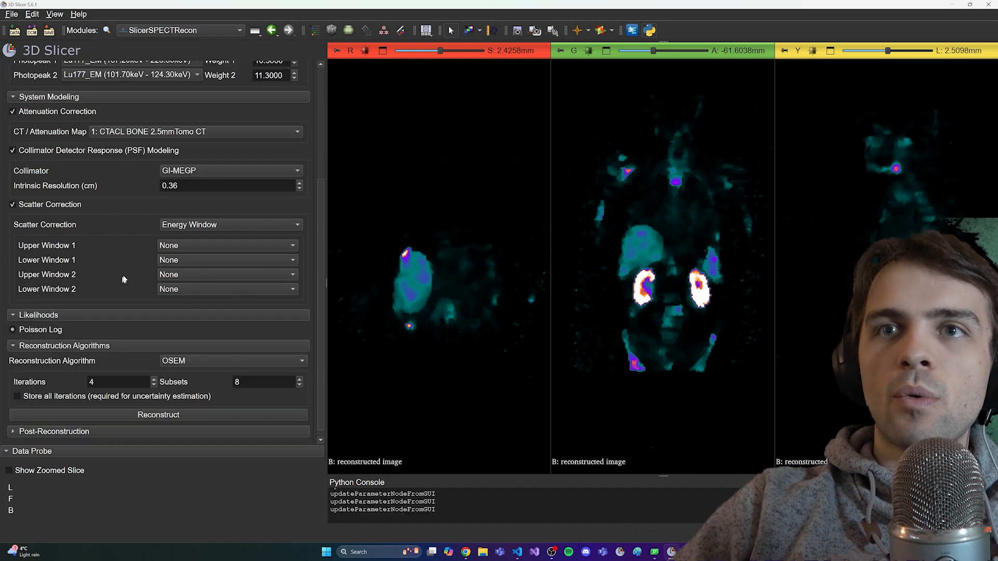
{"action": "left_click", "coordinate": [189, 246]}
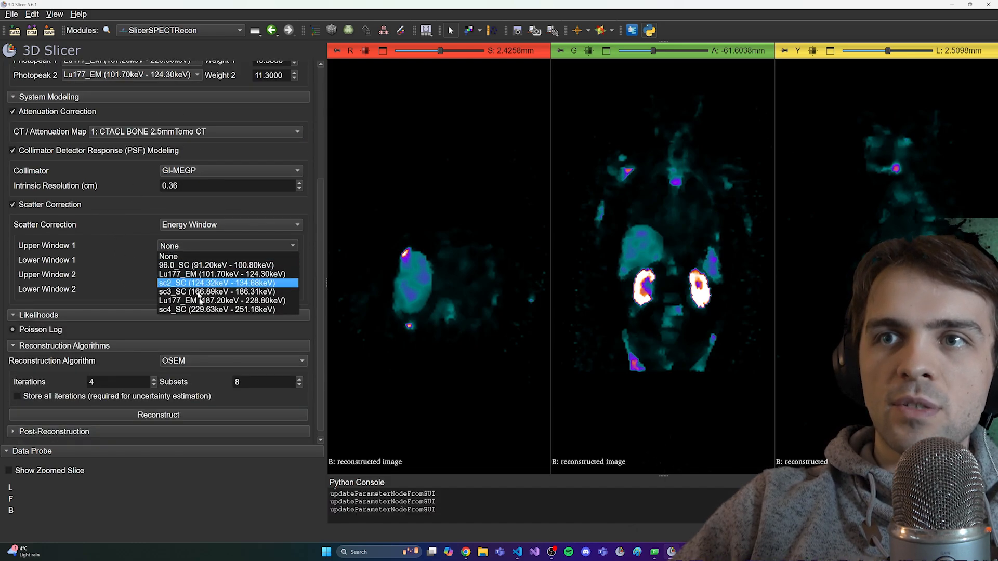
{"action": "left_click", "coordinate": [204, 310]}
{"action": "left_click", "coordinate": [211, 261]}
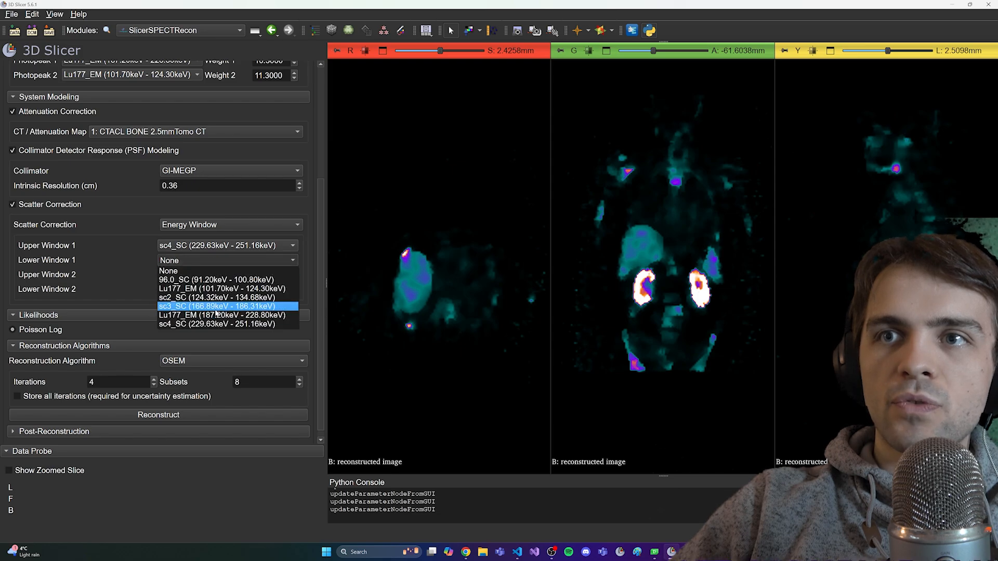
{"action": "left_click", "coordinate": [216, 306]}
- Assign sc2_SC (124.32keV - 134.68keV) as upper and 96.0_SC (91.20keV - 100.80keV) as lower scatter window of the second photopeak
{"action": "left_click", "coordinate": [211, 276]}
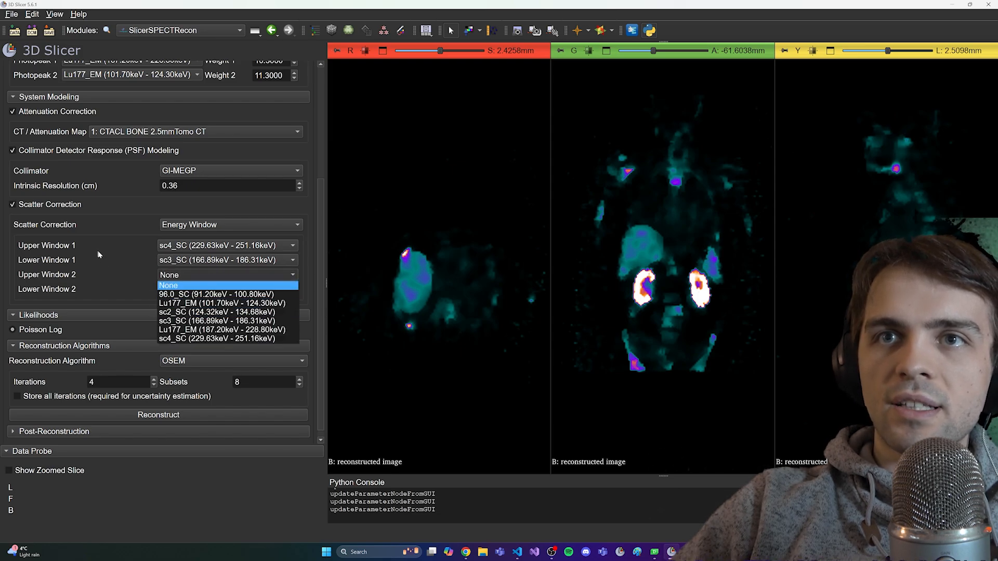
{"action": "left_click", "coordinate": [77, 248]}
{"action": "scroll", "coordinate": [103, 175], "scroll_direction": "up", "scroll_amount": 1}
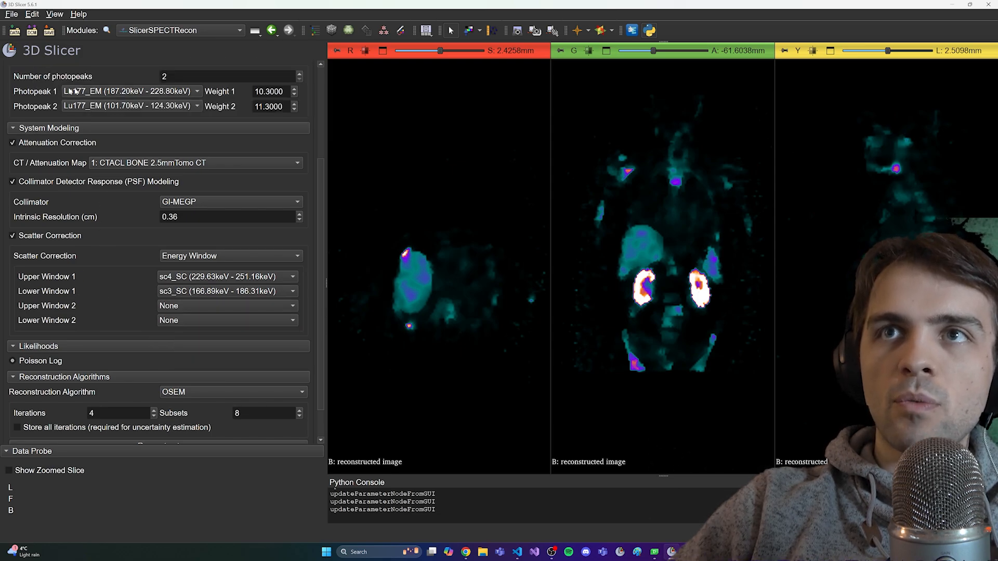
{"action": "scroll", "coordinate": [161, 307], "scroll_direction": "down", "scroll_amount": 1}
{"action": "left_click", "coordinate": [172, 266]}
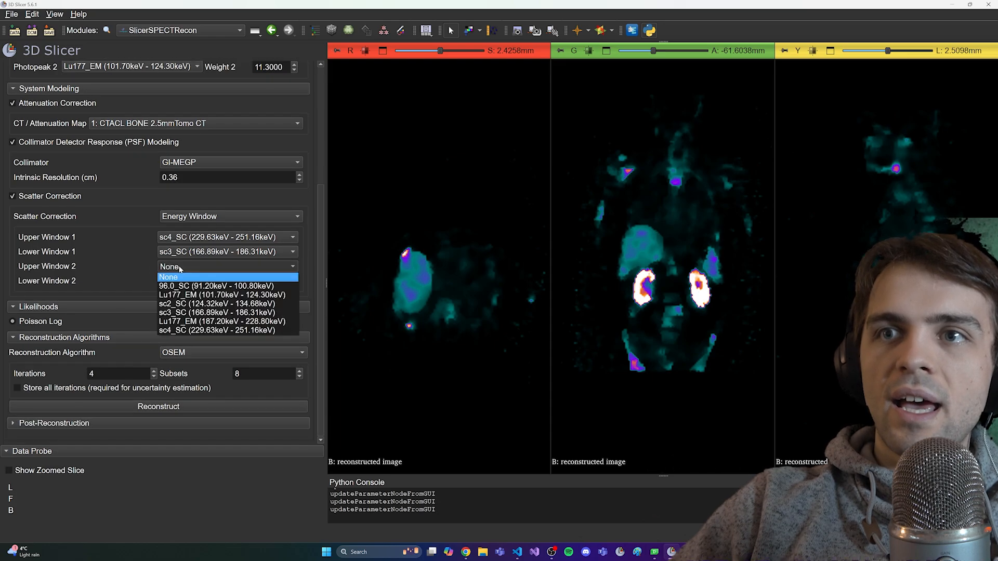
{"action": "left_click", "coordinate": [207, 304]}
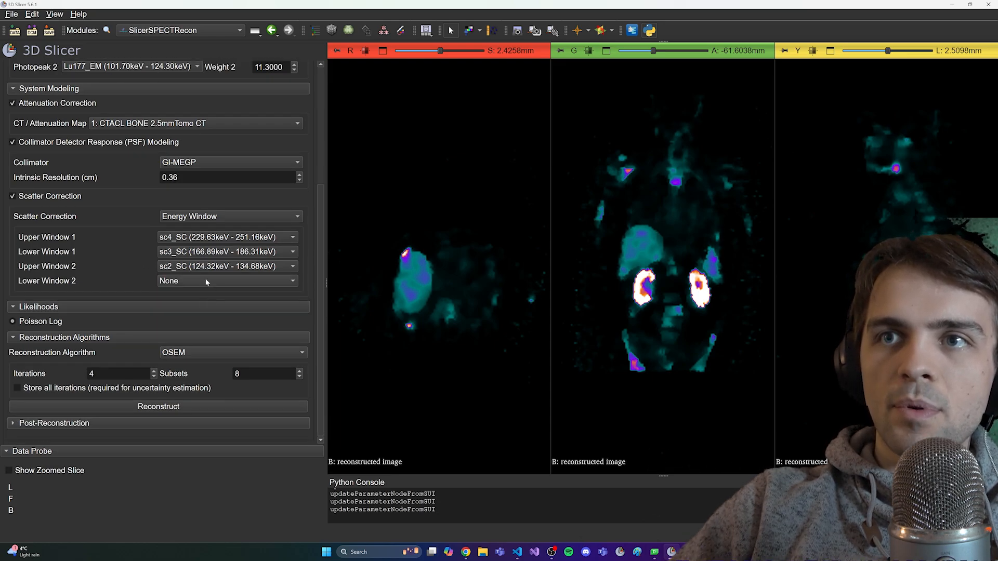
{"action": "left_click", "coordinate": [219, 281]}
{"action": "left_click", "coordinate": [213, 289]}
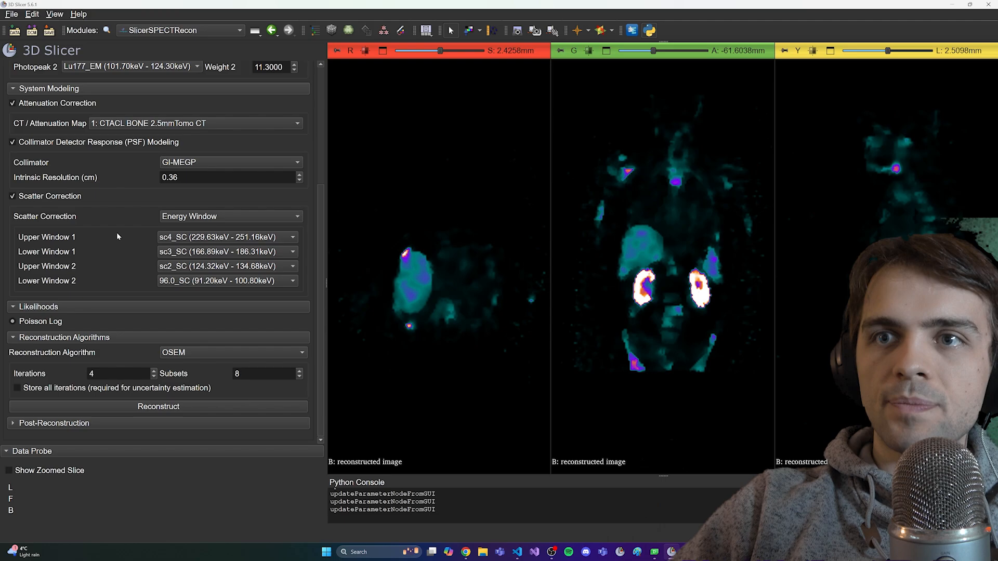
- Check the dual-photopeak settings, run the OSEM reconstruction and move its progress dialog aside
{"action": "scroll", "coordinate": [109, 257], "scroll_direction": "up", "scroll_amount": 3}
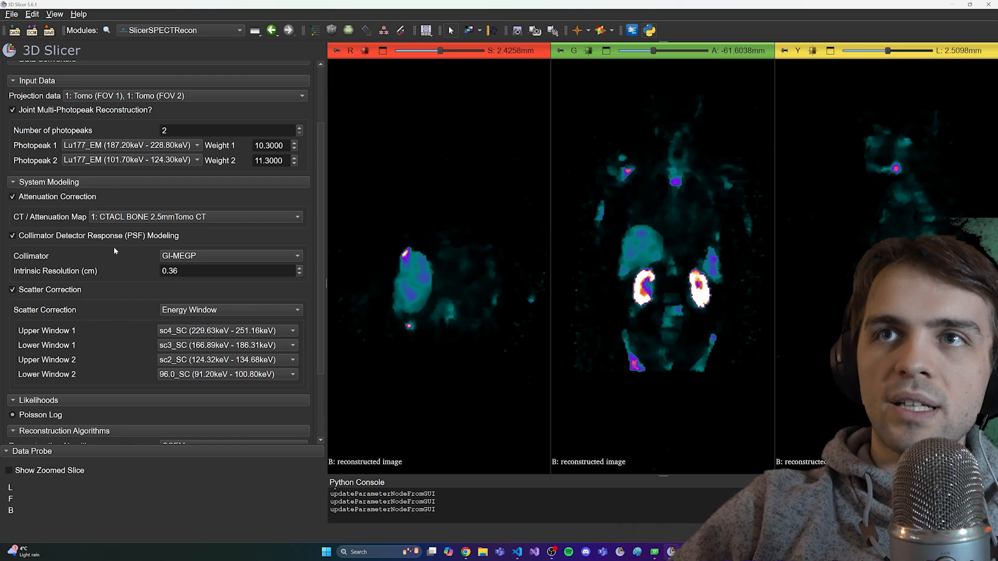
{"action": "scroll", "coordinate": [114, 250], "scroll_direction": "down", "scroll_amount": 3}
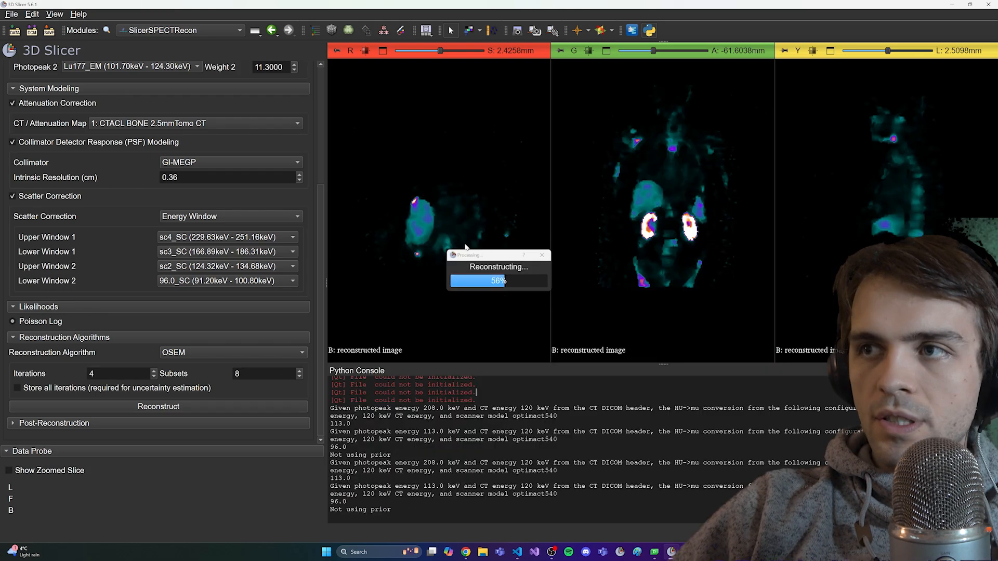
{"action": "left_click_drag", "start_coordinate": [496, 258], "coordinate": [445, 243]}
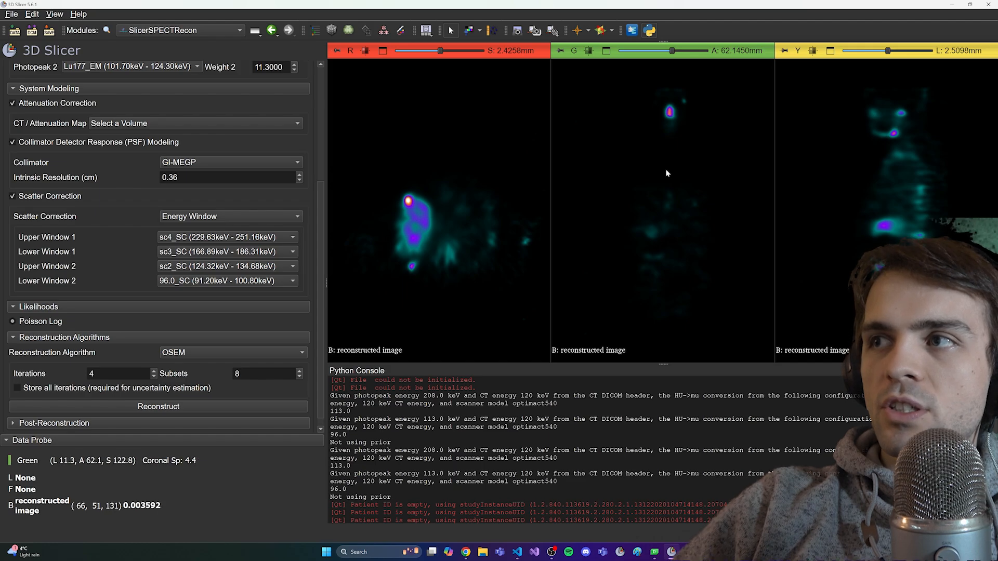
- Look through the coronal slices of the joint dual-photopeak reconstruction from the front of the body to the kidneys
{"action": "scroll", "coordinate": [684, 88], "scroll_direction": "up", "scroll_amount": 2}
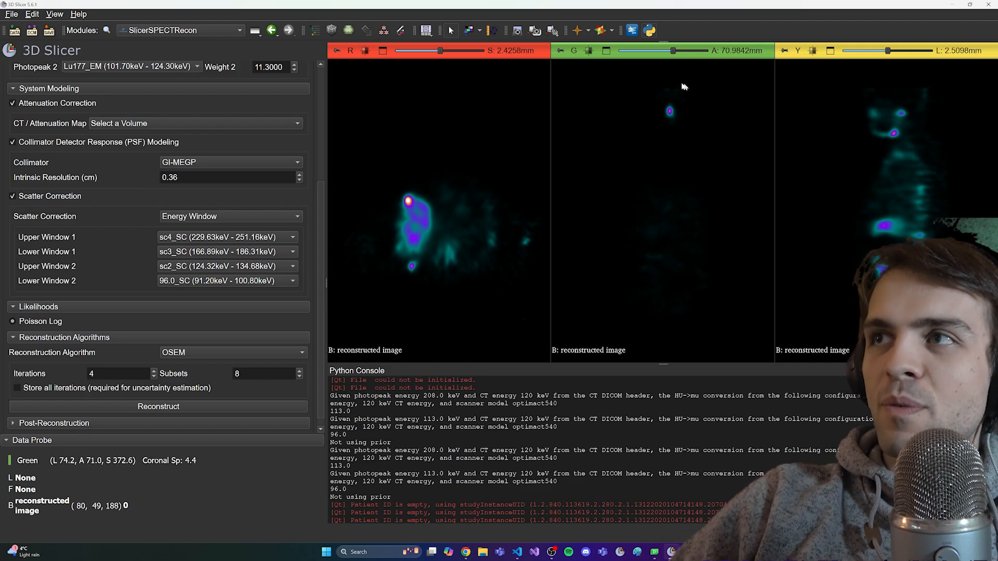
{"action": "scroll", "coordinate": [673, 108], "scroll_direction": "down", "scroll_amount": 3}
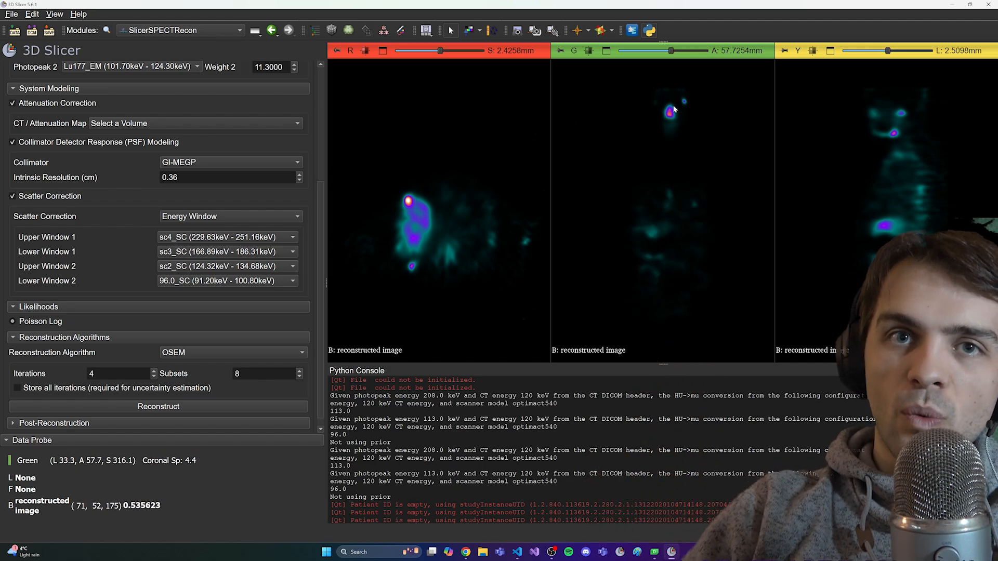
{"action": "left_click_drag", "start_coordinate": [672, 52], "coordinate": [651, 61]}
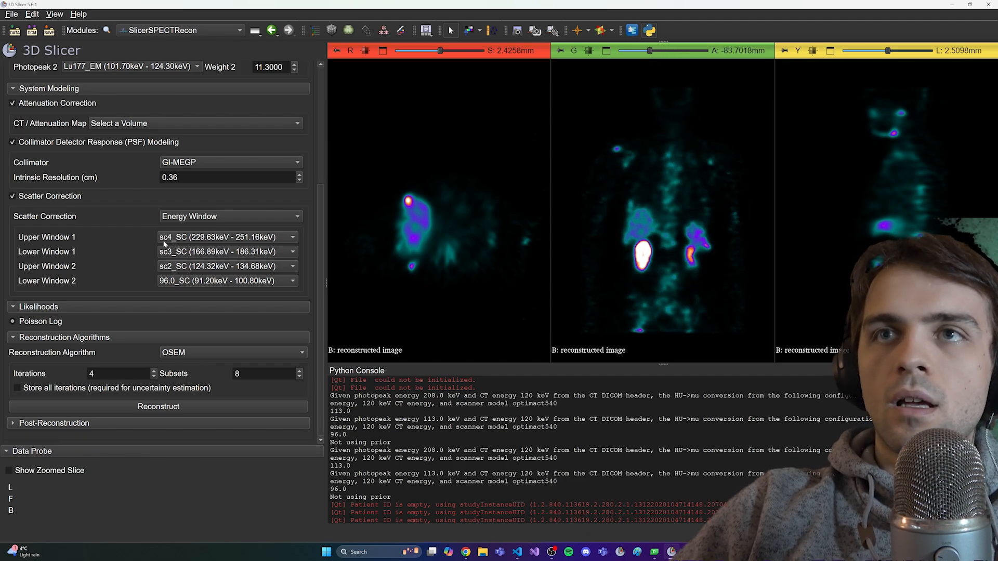
- Disable joint multi-photopeak reconstruction, keep Lu177_EM (187.20keV - 228.80keV) as the photopeak and select 1: CTACL BONE 2.5mmTomo CT as the attenuation map
{"action": "scroll", "coordinate": [123, 213], "scroll_direction": "up", "scroll_amount": 4}
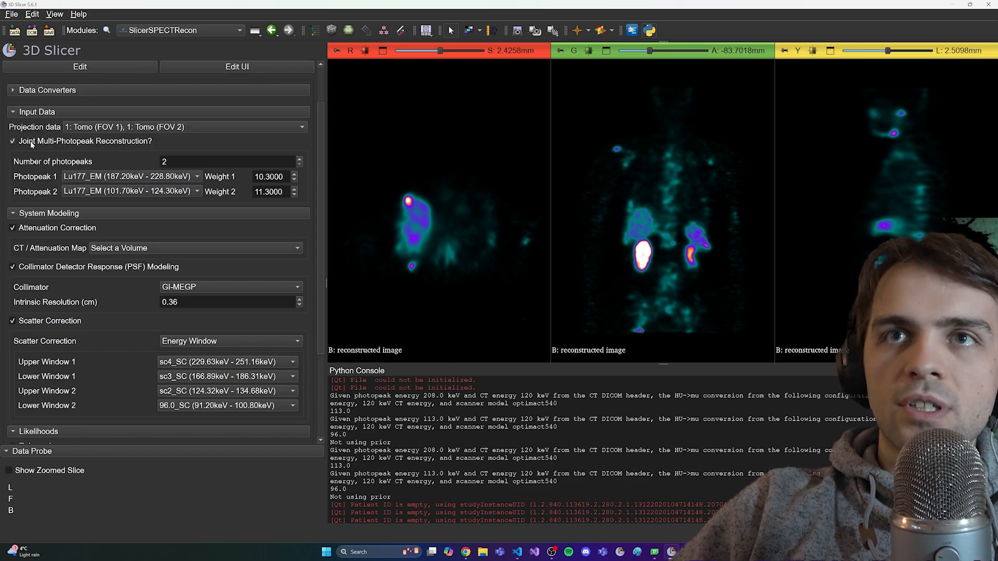
{"action": "left_click", "coordinate": [31, 143]}
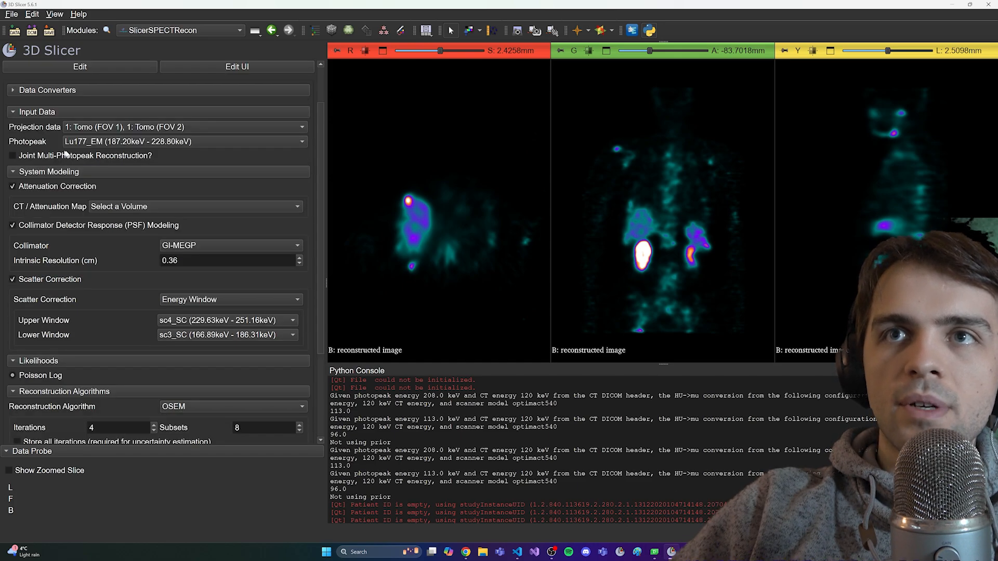
{"action": "left_click", "coordinate": [183, 148]}
{"action": "left_click", "coordinate": [184, 199]}
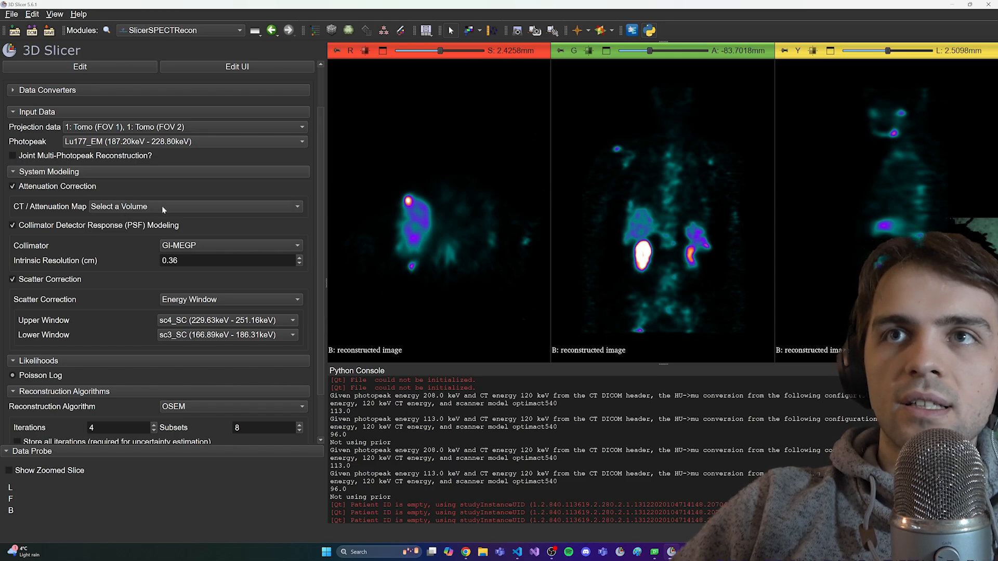
{"action": "left_click", "coordinate": [138, 206]}
{"action": "left_click", "coordinate": [144, 218]}
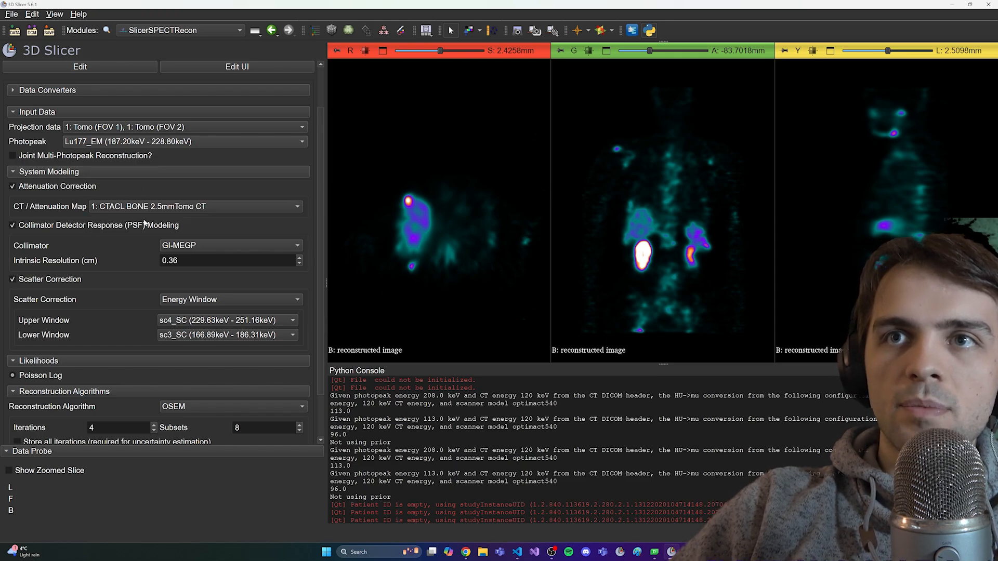
- Look through the coronal slices of the reconstructed image and inspect the kidneys closely in an enlarged coronal view
{"action": "scroll", "coordinate": [143, 278], "scroll_direction": "down", "scroll_amount": 1}
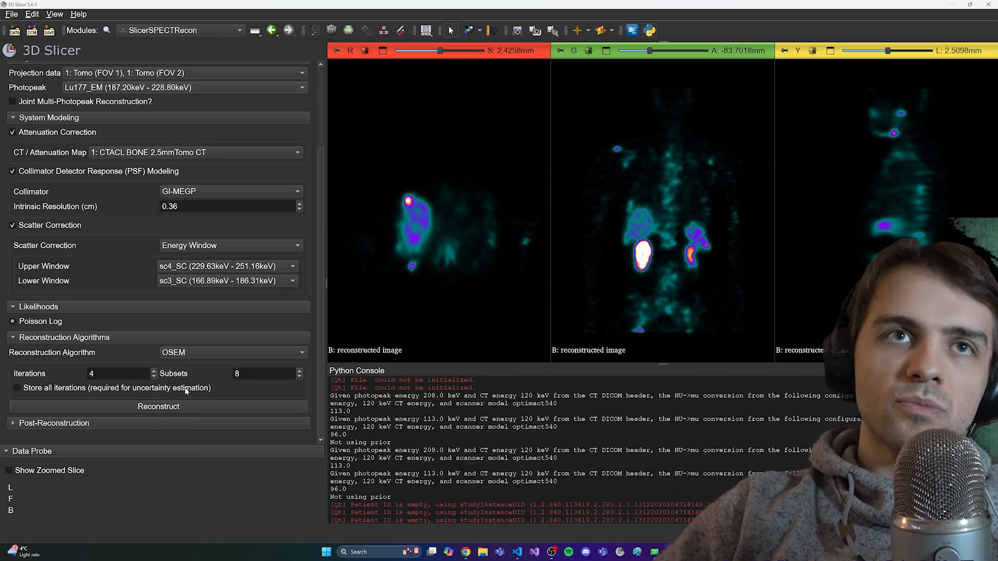
{"action": "scroll", "coordinate": [661, 227], "scroll_direction": "up", "scroll_amount": 8}
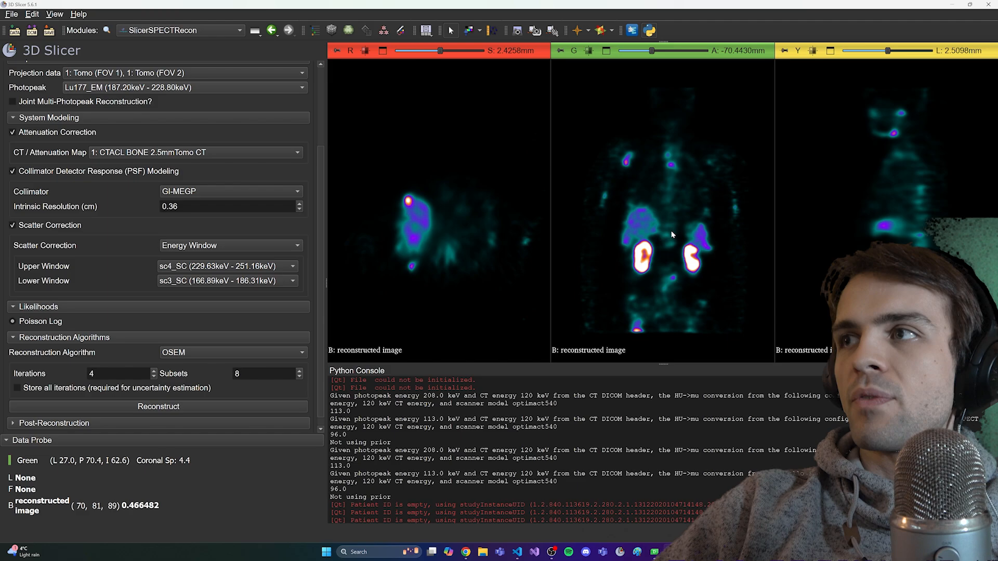
{"action": "scroll", "coordinate": [652, 229], "scroll_direction": "down", "scroll_amount": 3}
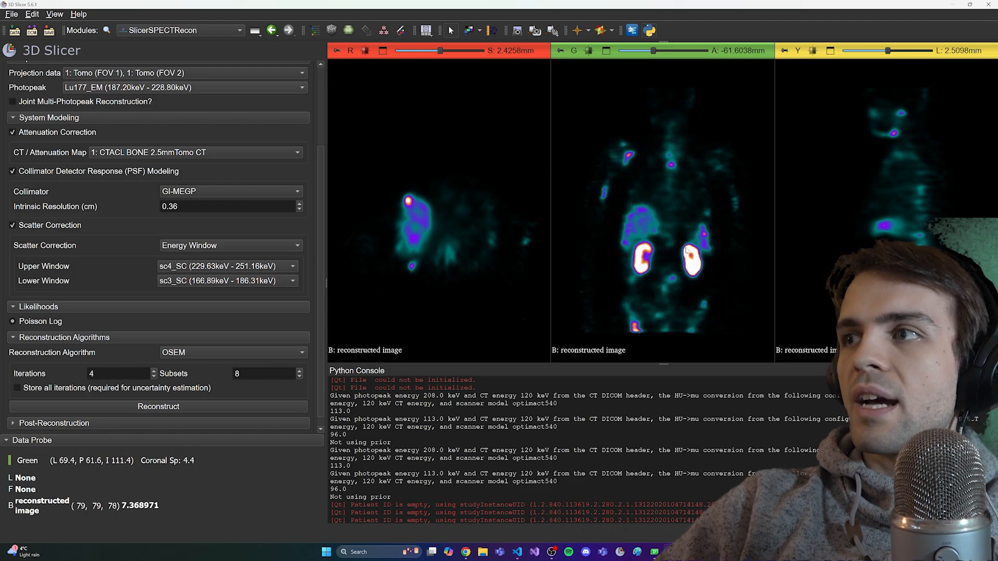
{"action": "scroll", "coordinate": [655, 264], "scroll_direction": "up", "scroll_amount": 4, "text": "ctrl"}
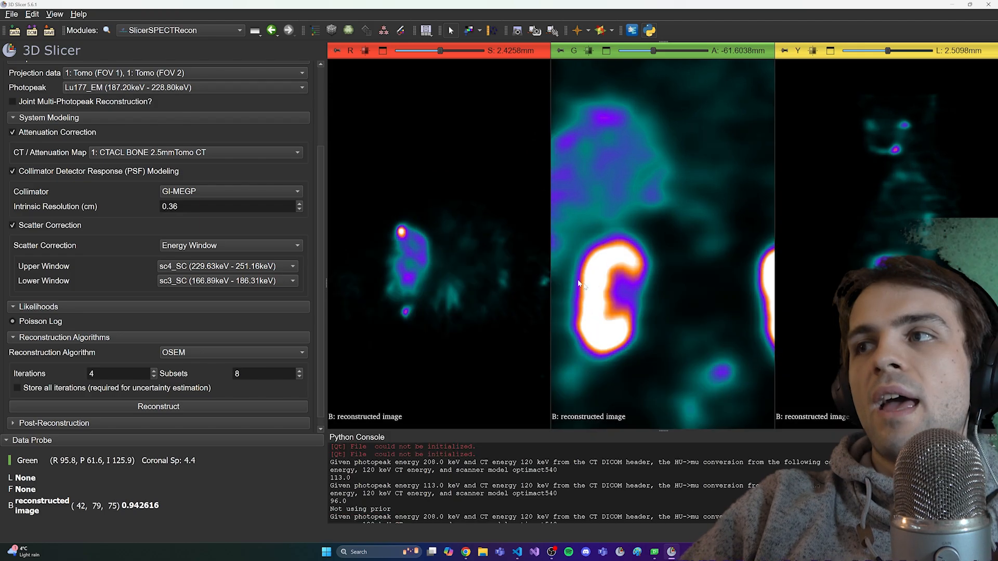
{"action": "double_click", "coordinate": [629, 257]}
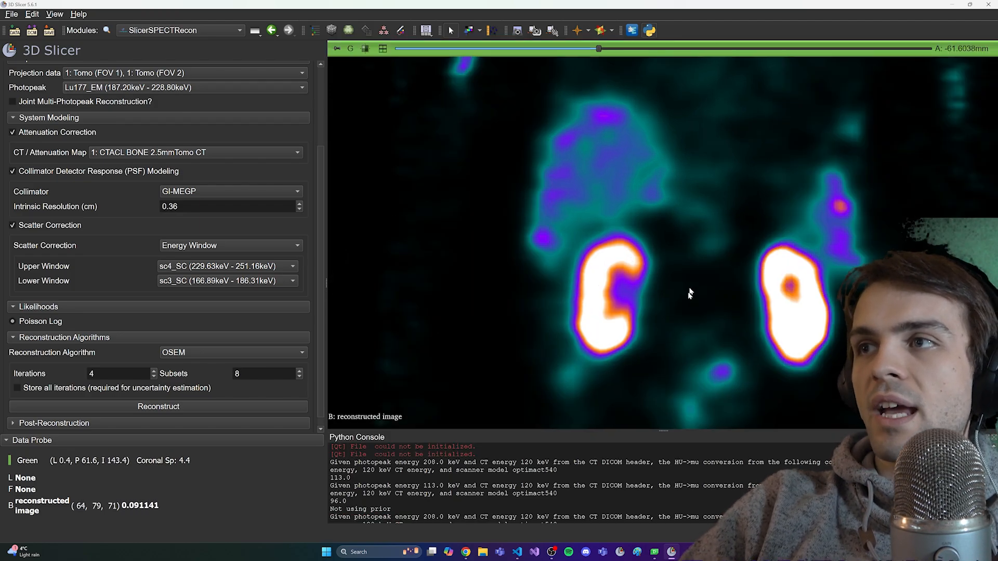
{"action": "scroll", "coordinate": [692, 251], "scroll_direction": "down", "scroll_amount": 6, "text": "ctrl"}
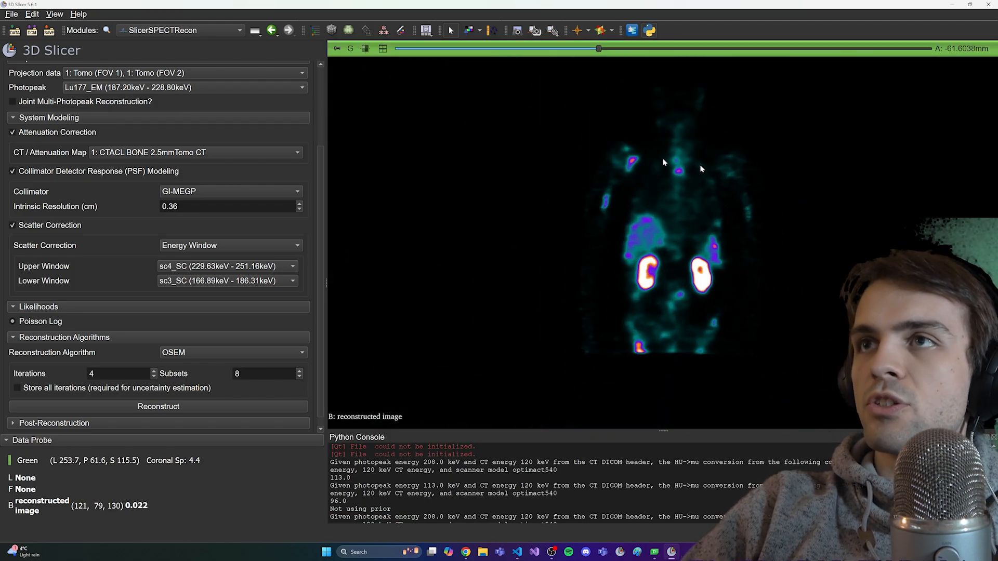
- Show 1: CTACL BONE 2.5mmTomo CT as the background volume of the coronal view
{"action": "mouse_move", "coordinate": [341, 48]}
{"action": "left_click", "coordinate": [454, 130]}
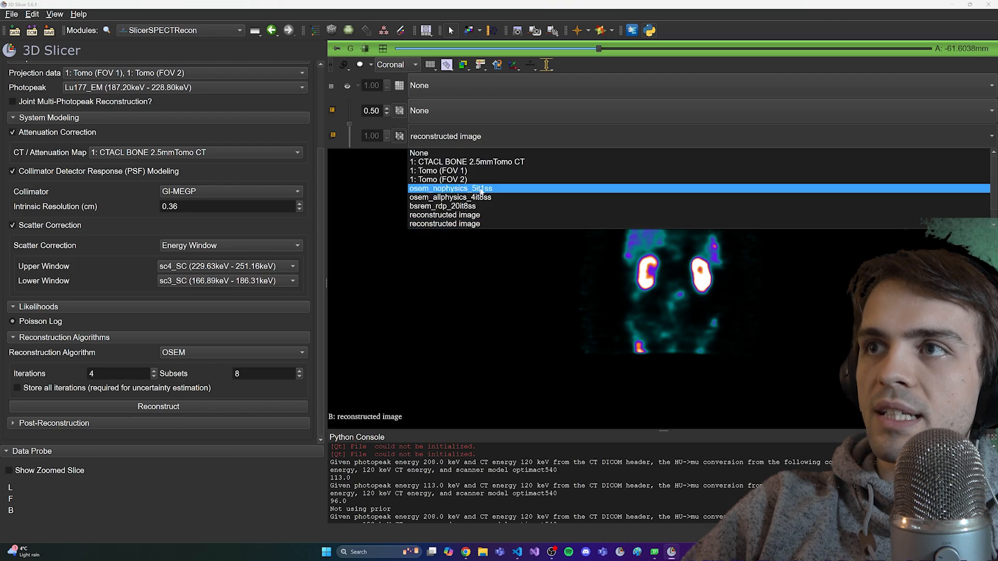
{"action": "left_click", "coordinate": [489, 166]}
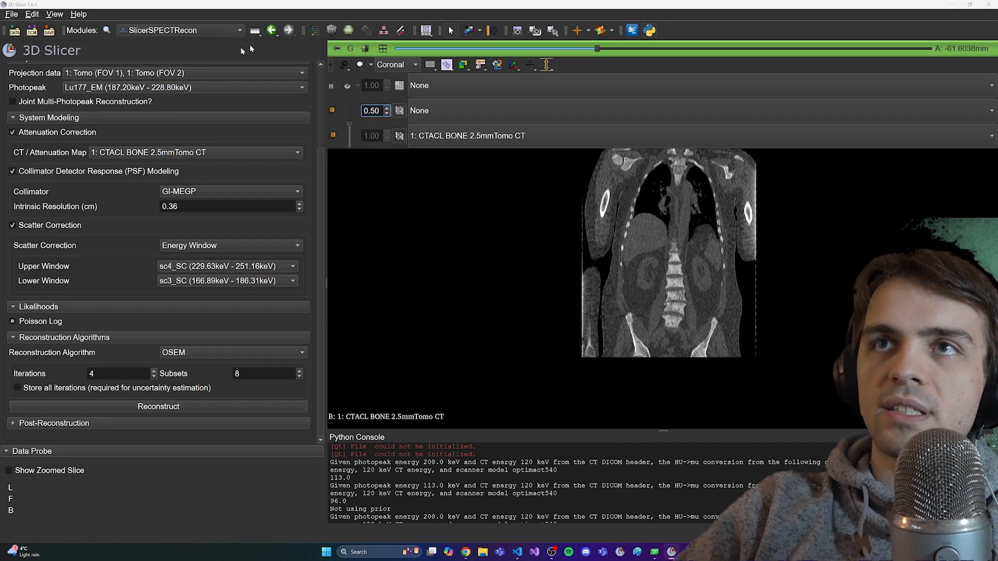
- Search the installable extensions for "total" to check TotalSegmentator, and close the Extensions Manager
{"action": "left_click", "coordinate": [169, 30]}
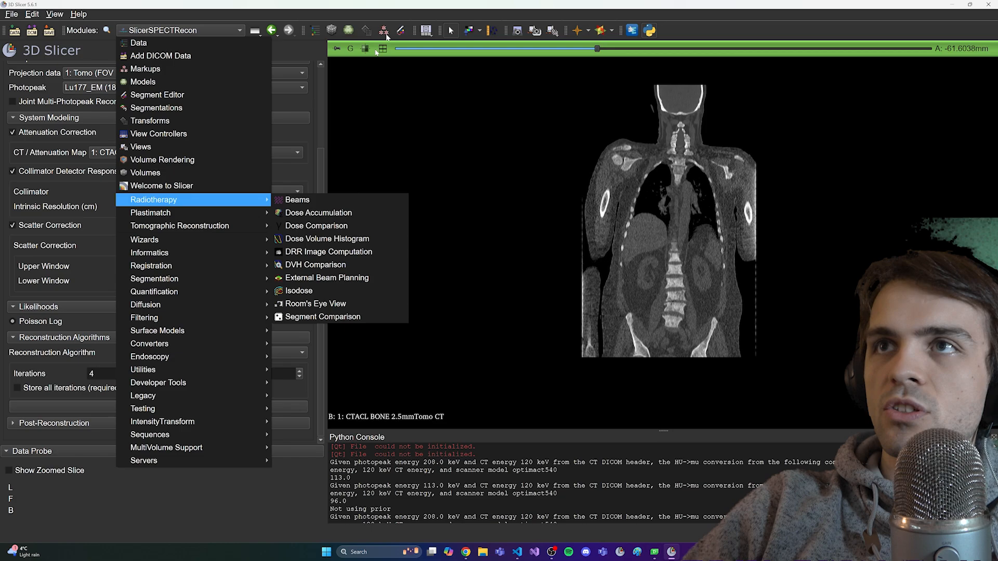
{"action": "left_click", "coordinate": [631, 31]}
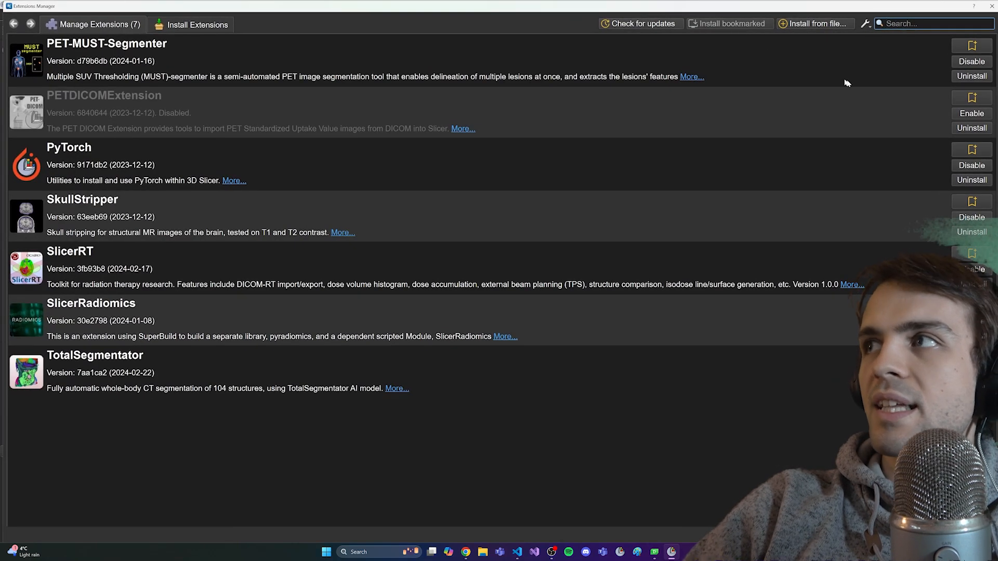
{"action": "left_click", "coordinate": [197, 26]}
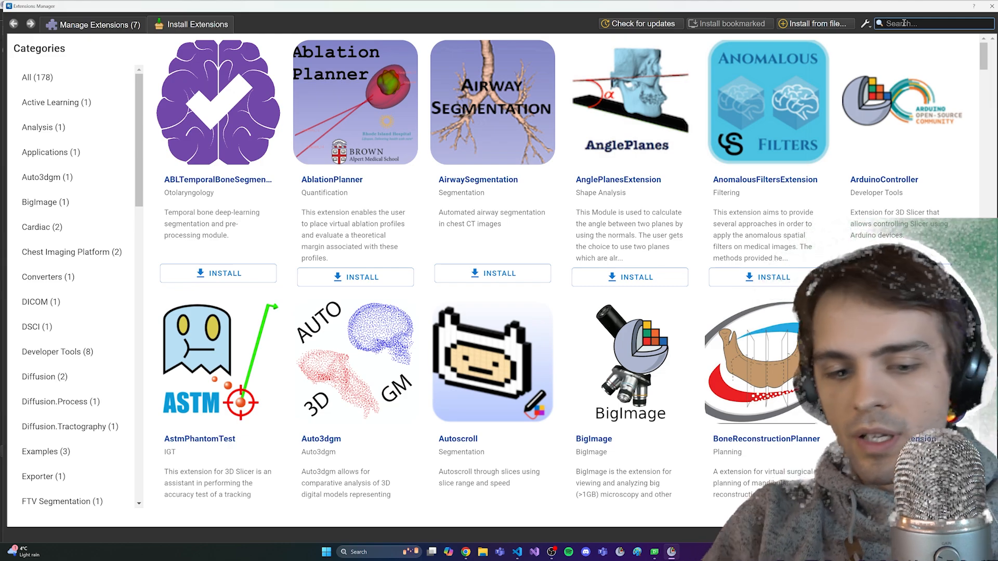
{"action": "type", "text": "total"}
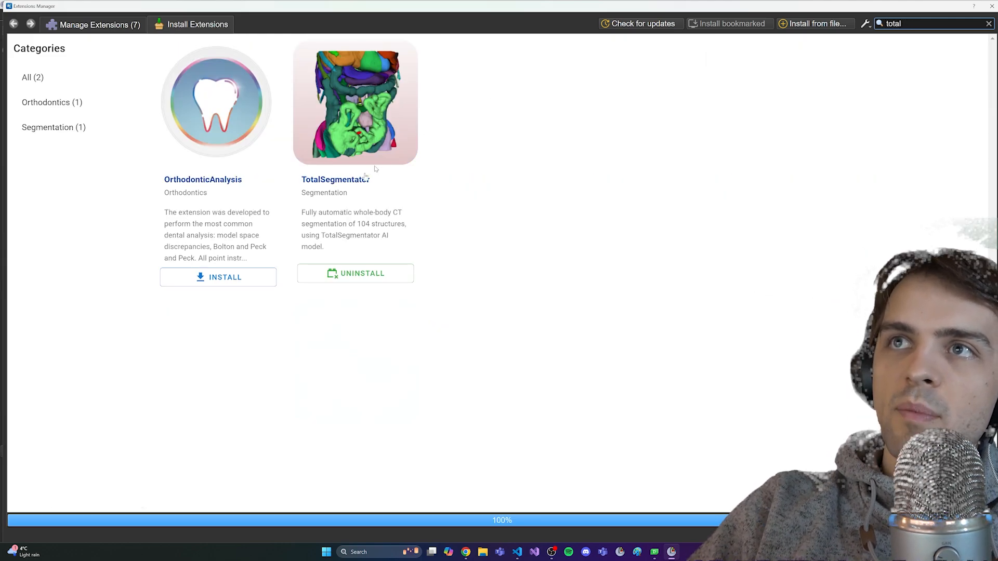
{"action": "left_click", "coordinate": [992, 6]}
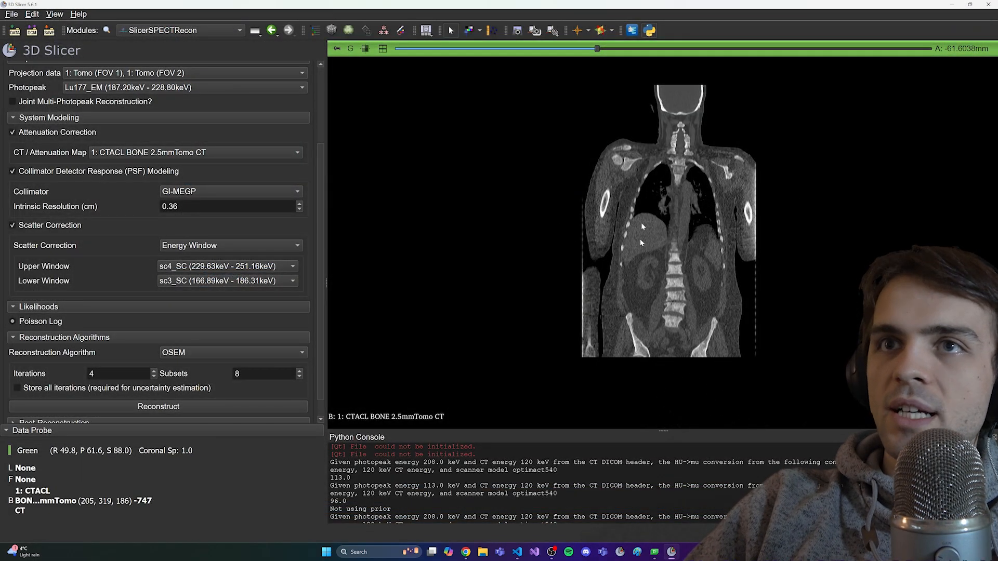
{"action": "left_click", "coordinate": [172, 30]}
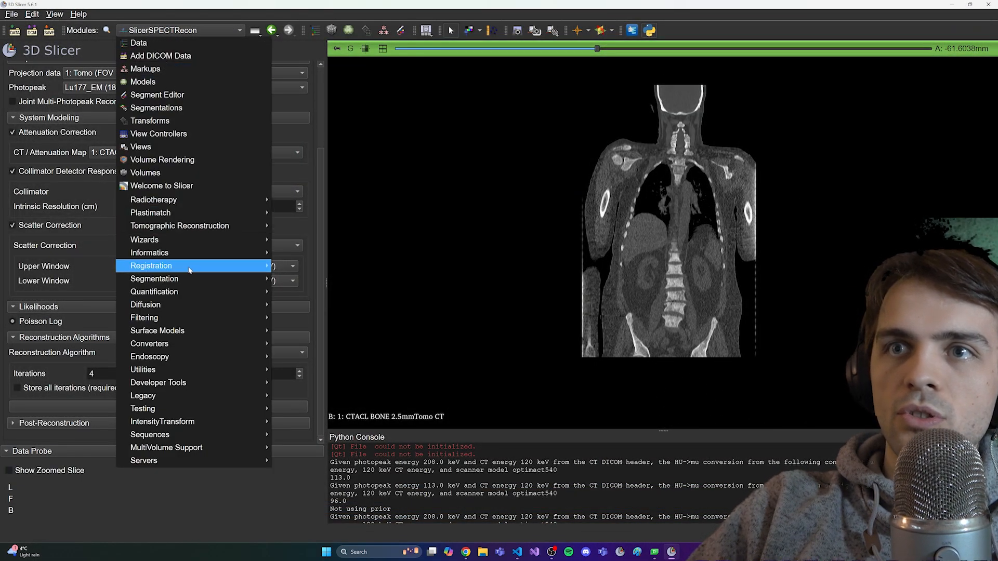
{"action": "mouse_move", "coordinate": [191, 279]}
{"action": "left_click", "coordinate": [312, 292]}
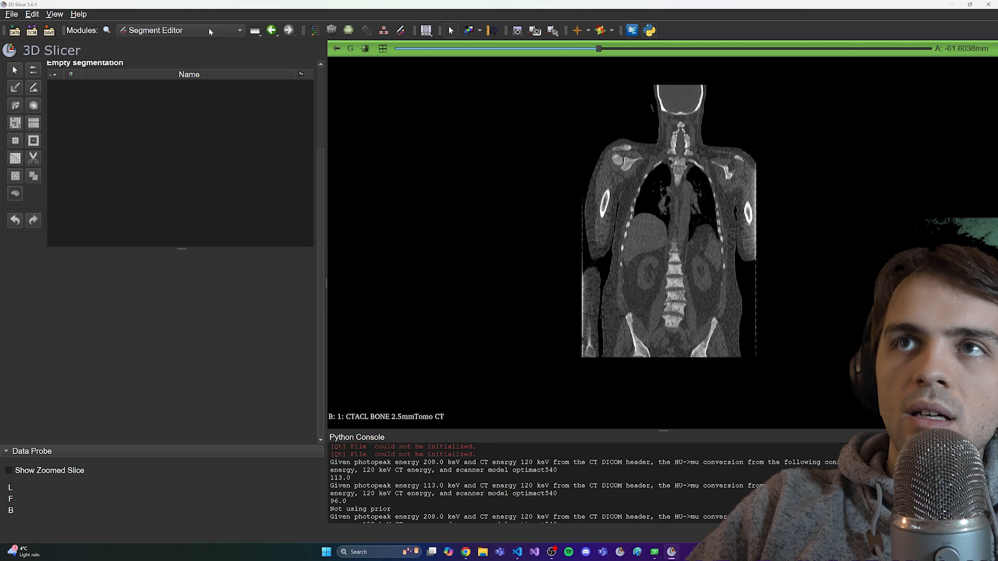
- Segment 1: CTACL BONE 2.5mmTomo CT with Total Segmentator, using the total task, Fast mode and a new output segmentation
{"action": "left_click", "coordinate": [213, 29]}
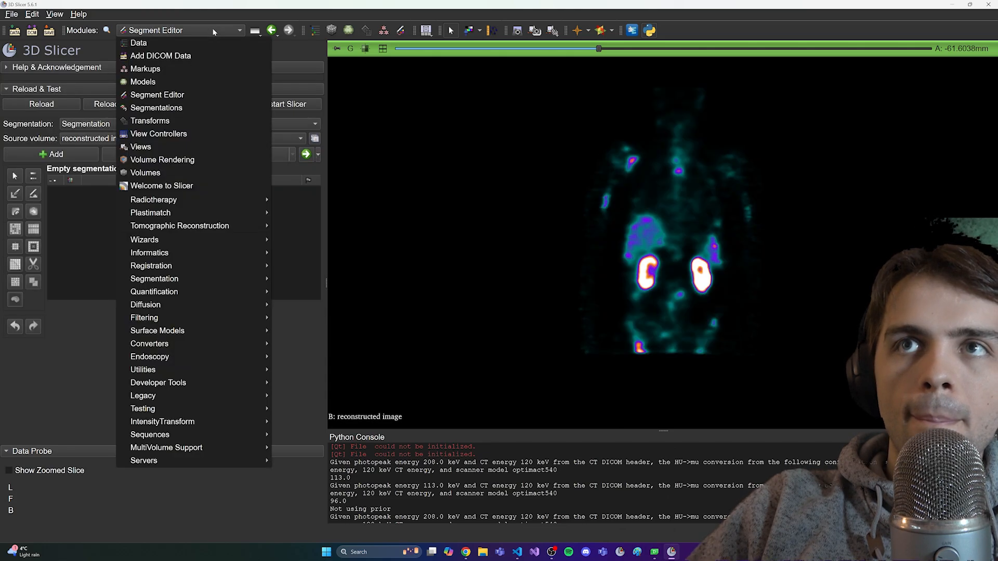
{"action": "mouse_move", "coordinate": [218, 279]}
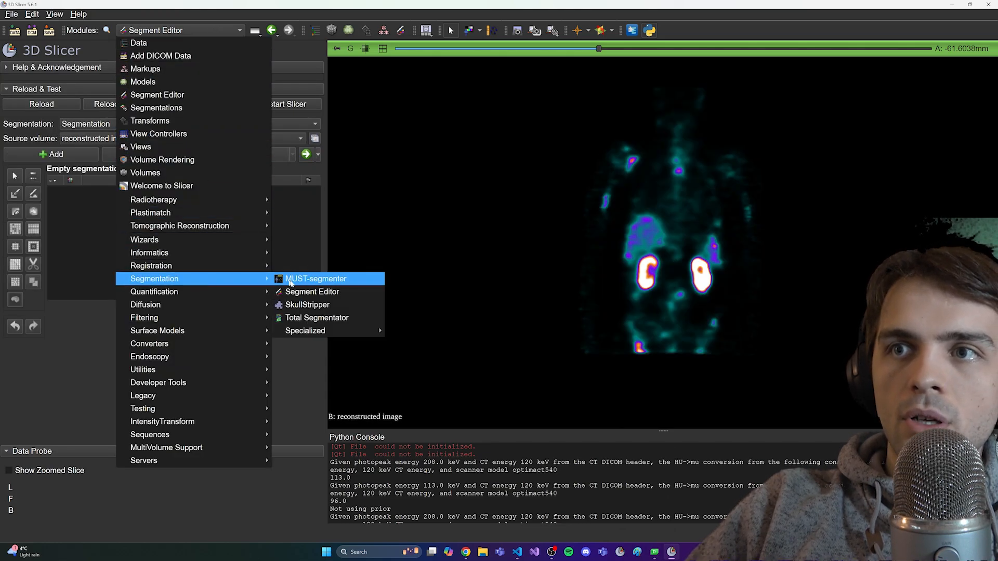
{"action": "left_click", "coordinate": [304, 318]}
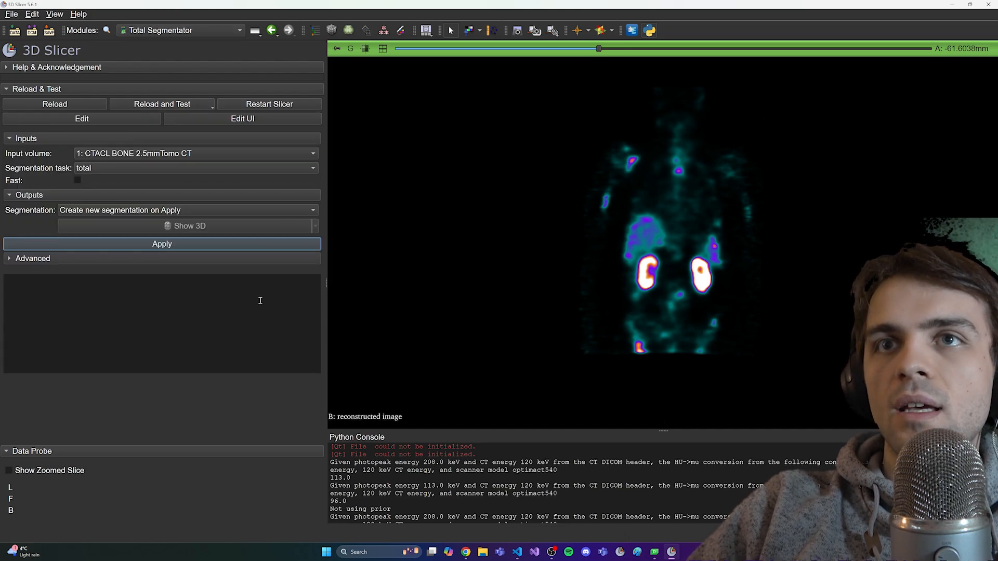
{"action": "left_click", "coordinate": [118, 153]}
{"action": "left_click", "coordinate": [117, 152]}
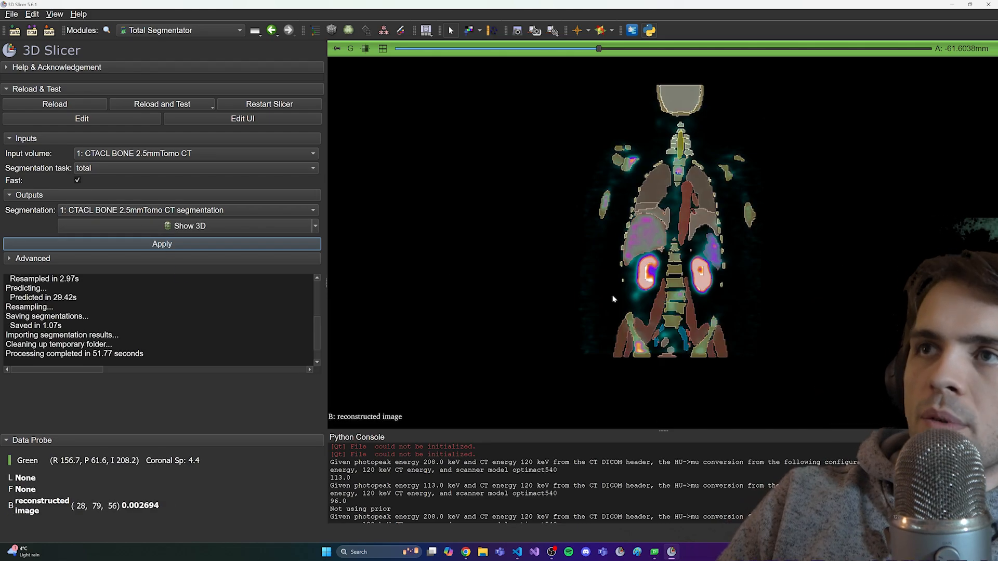
- Set 1: CTACL BONE 2.5mmTomo CT as the coronal view's background and overlay osem_allphysics_4it8ss as its foreground
{"action": "mouse_move", "coordinate": [337, 49]}
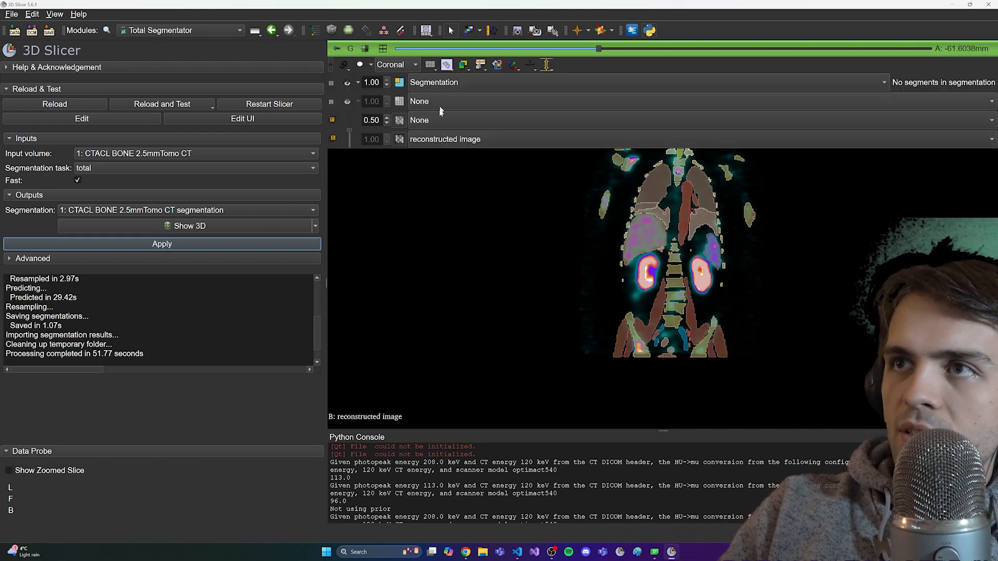
{"action": "left_click", "coordinate": [445, 138]}
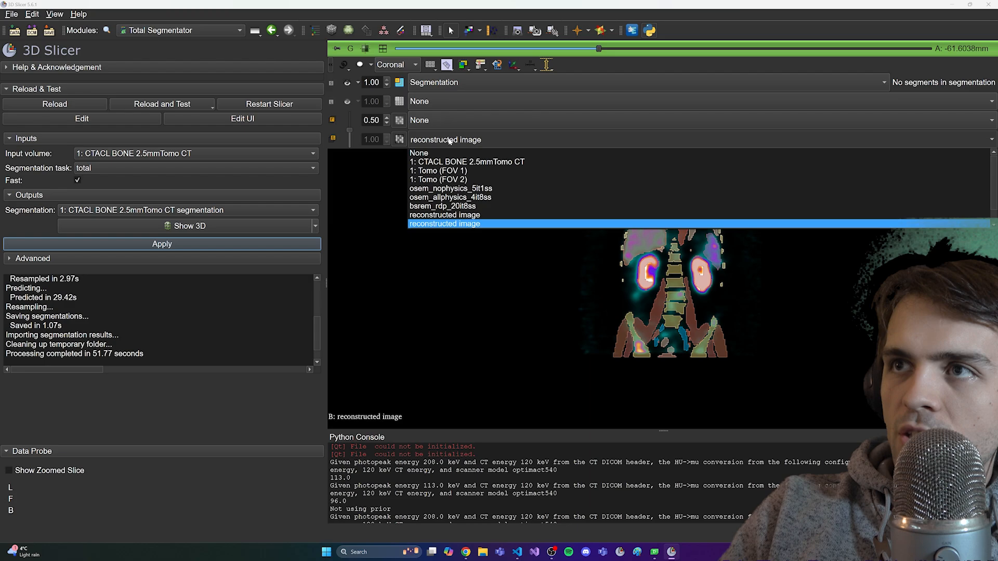
{"action": "left_click", "coordinate": [465, 162]}
{"action": "left_click", "coordinate": [462, 139]}
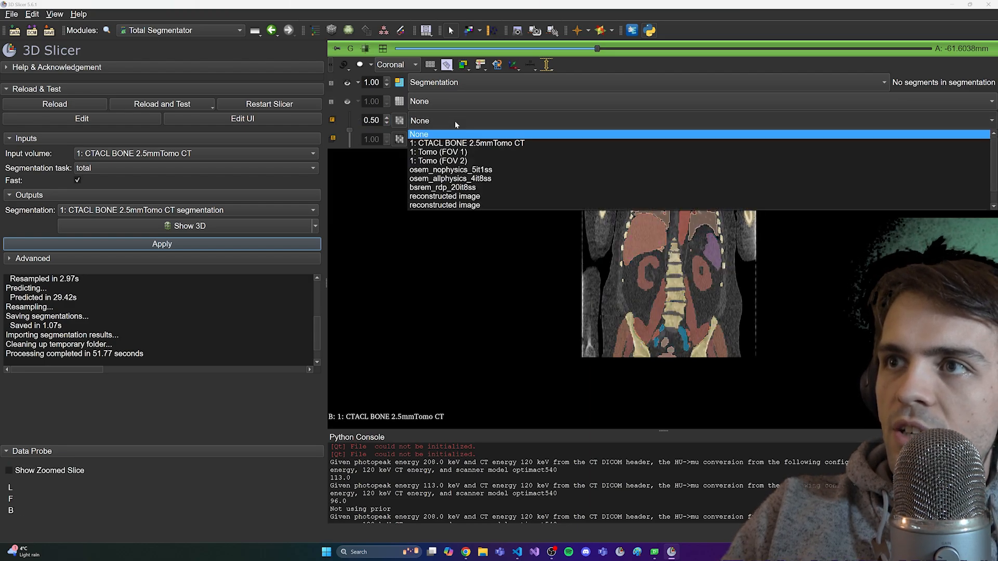
{"action": "left_click", "coordinate": [463, 179]}
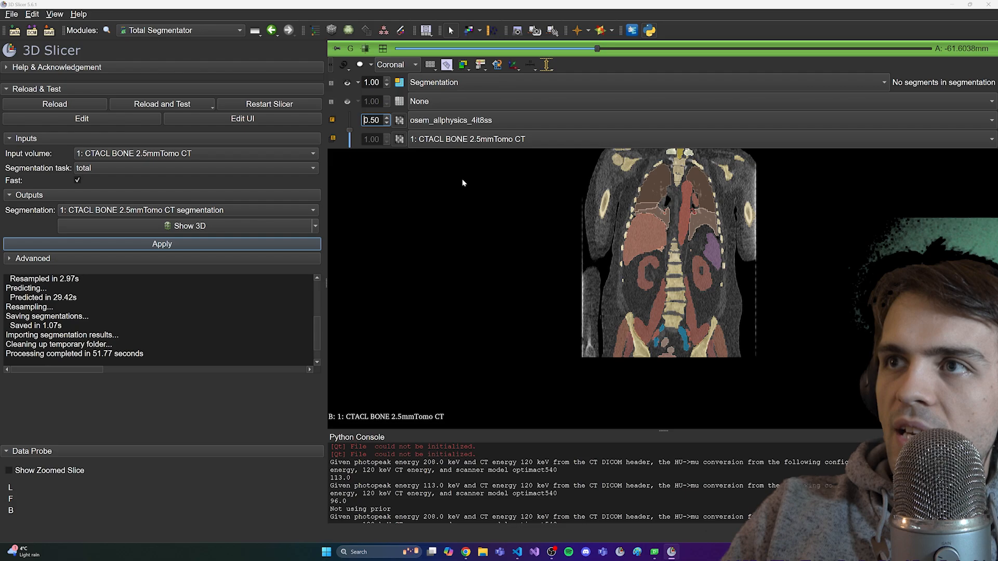
{"action": "left_click", "coordinate": [464, 107]}
{"action": "left_click", "coordinate": [463, 101]}
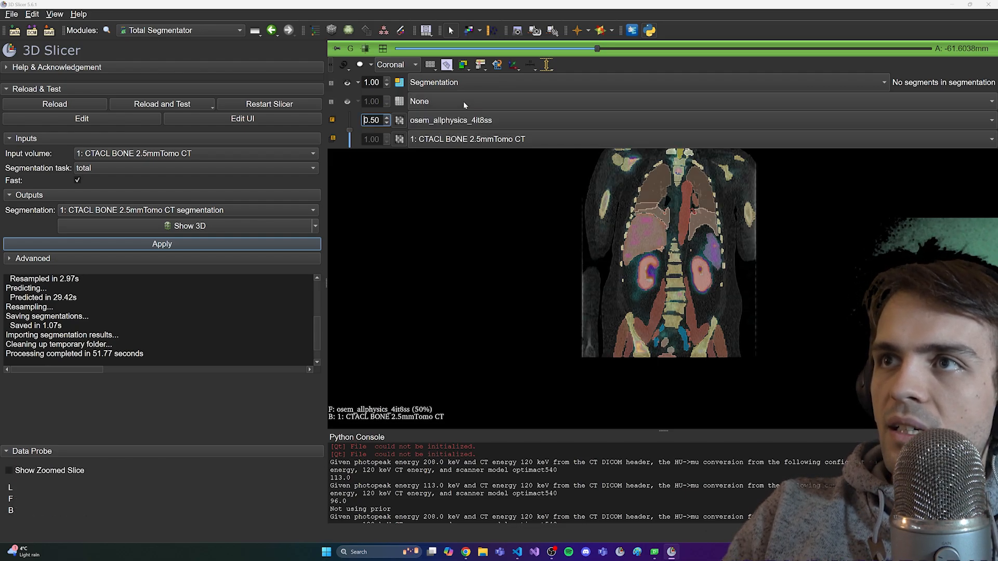
- Look through the coronal slices of the fused CT and SPECT image with the organ and bone segmentation overlaid
{"action": "scroll", "coordinate": [679, 299], "scroll_direction": "up", "scroll_amount": 15}
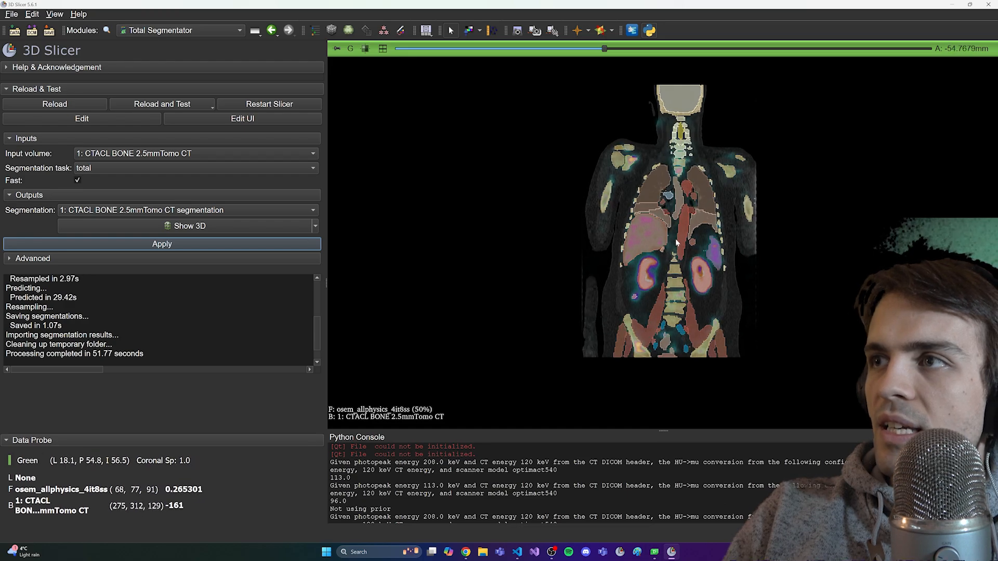
{"action": "left_click_drag", "start_coordinate": [615, 48], "coordinate": [620, 50]}
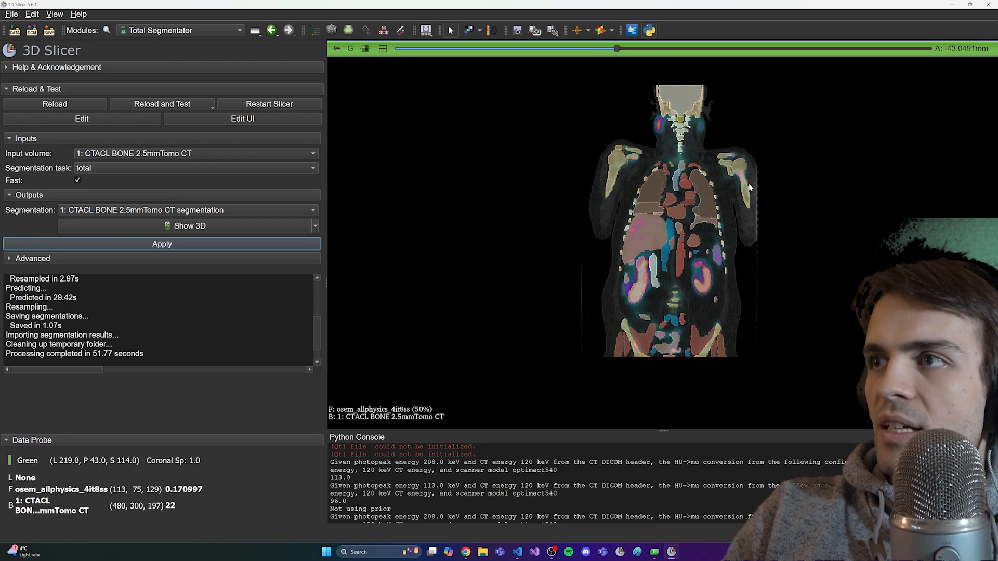
{"action": "scroll", "coordinate": [758, 202], "scroll_direction": "down", "scroll_amount": 2, "text": "ctrl"}
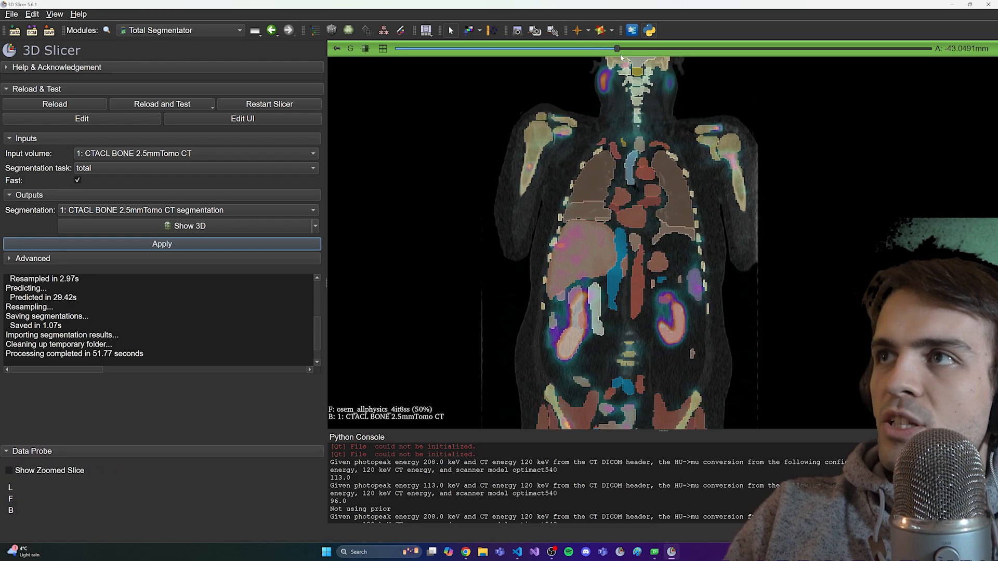
{"action": "left_click_drag", "start_coordinate": [617, 49], "coordinate": [571, 57]}
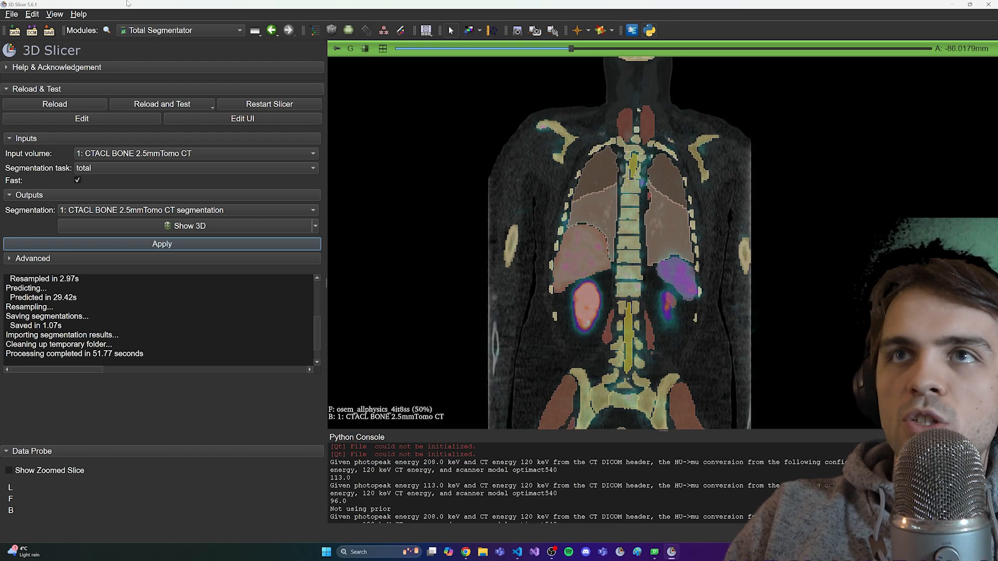
- Return to the SlicerSPECTRecon module, enable storing all iterations for uncertainty estimation and run the OSEM reconstruction
{"action": "left_click", "coordinate": [167, 33]}
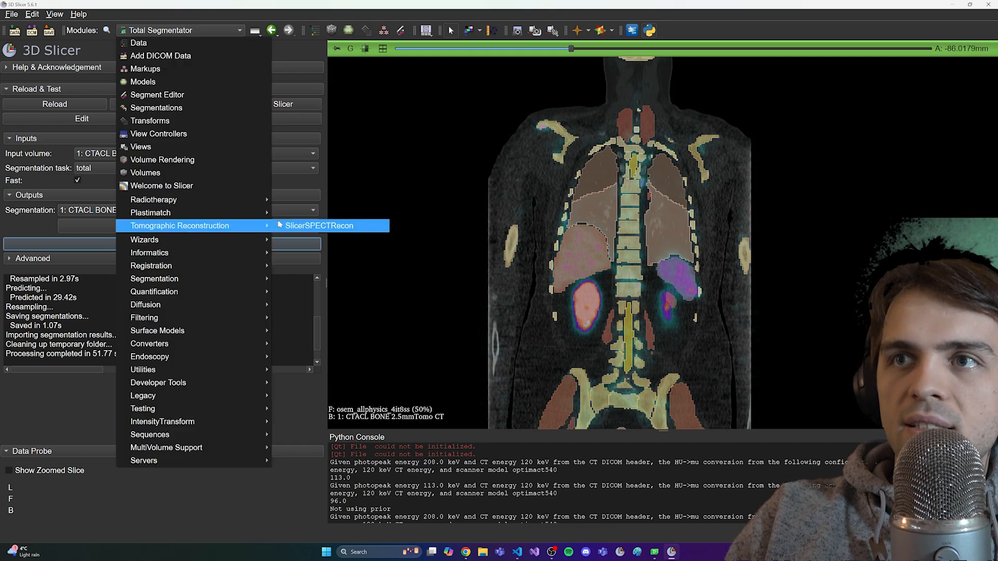
{"action": "left_click", "coordinate": [290, 222]}
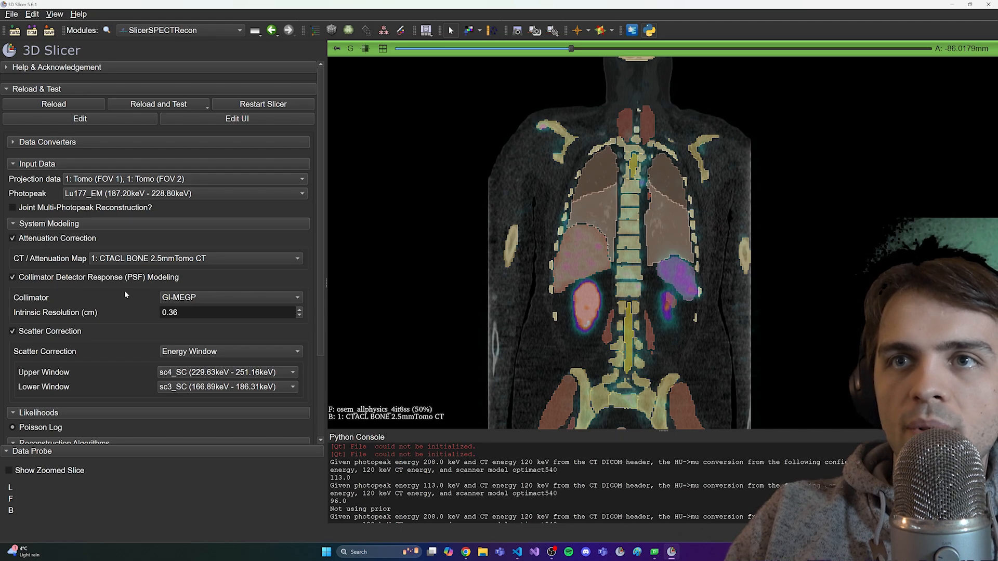
{"action": "scroll", "coordinate": [141, 295], "scroll_direction": "down", "scroll_amount": 5}
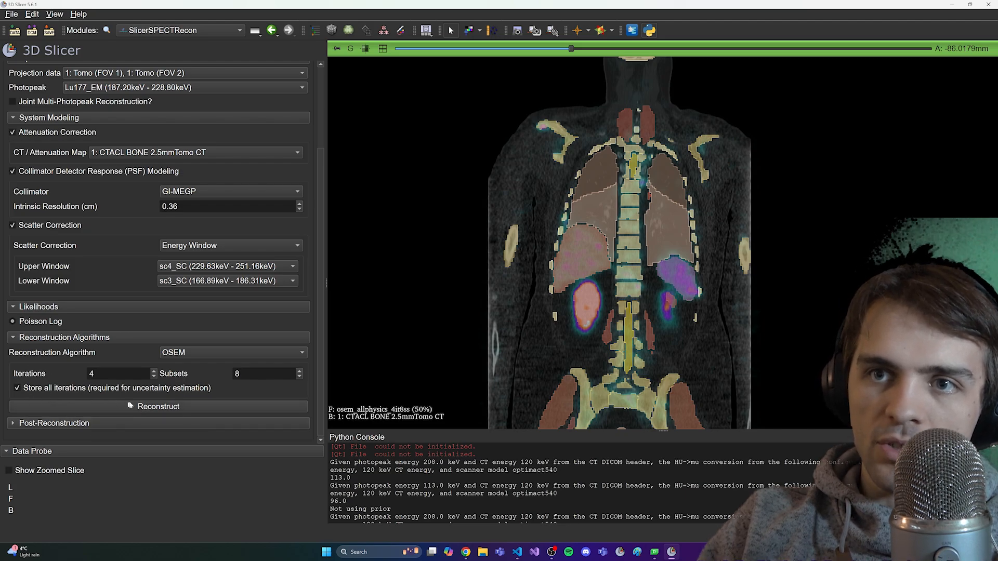
{"action": "left_click", "coordinate": [157, 407]}
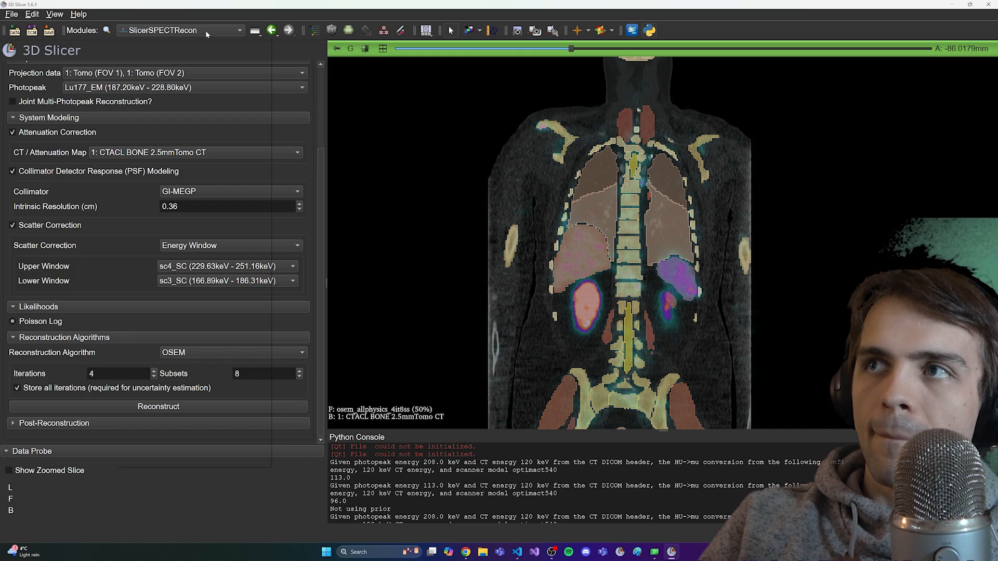
- In the Data module, rename the reconstructed image listed just above the CT segmentation to osem_normal
{"action": "left_click", "coordinate": [206, 32]}
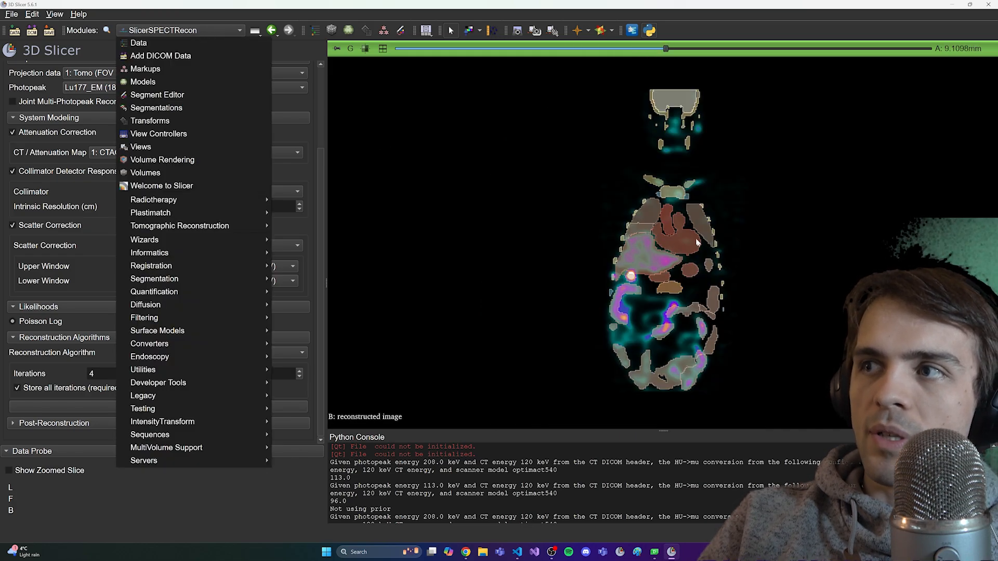
{"action": "left_click", "coordinate": [183, 47]}
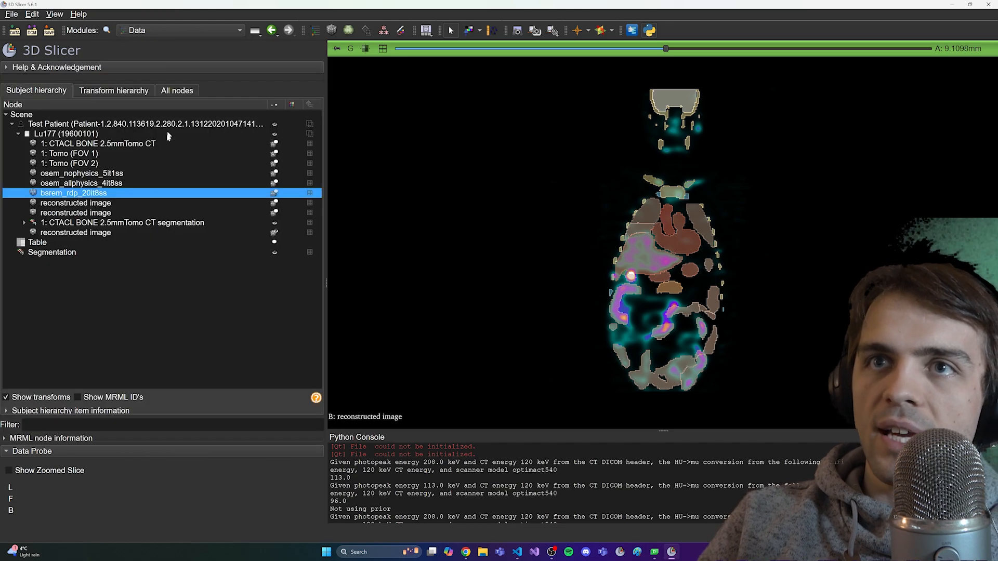
{"action": "double_click", "coordinate": [102, 212]}
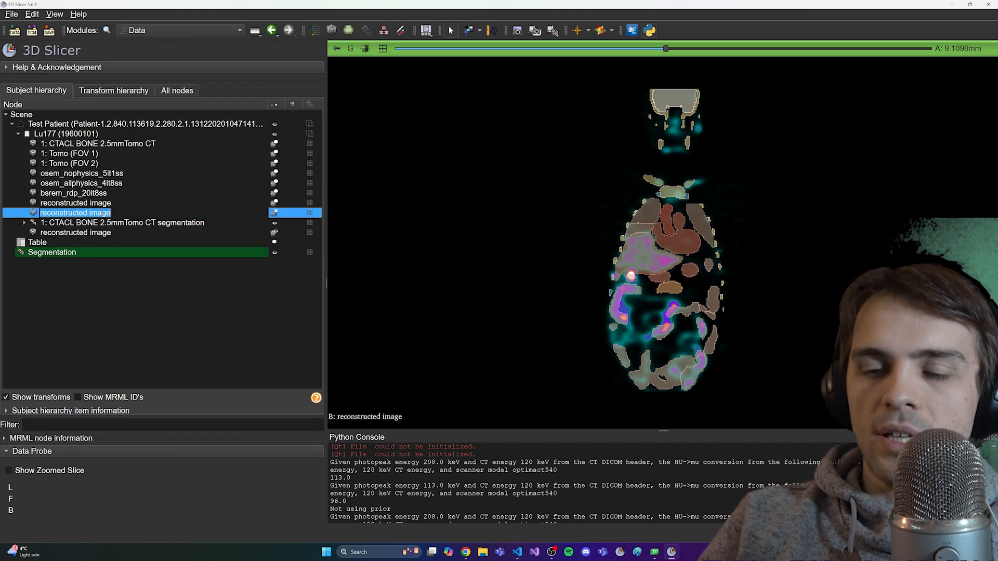
{"action": "type", "text": "osem"}
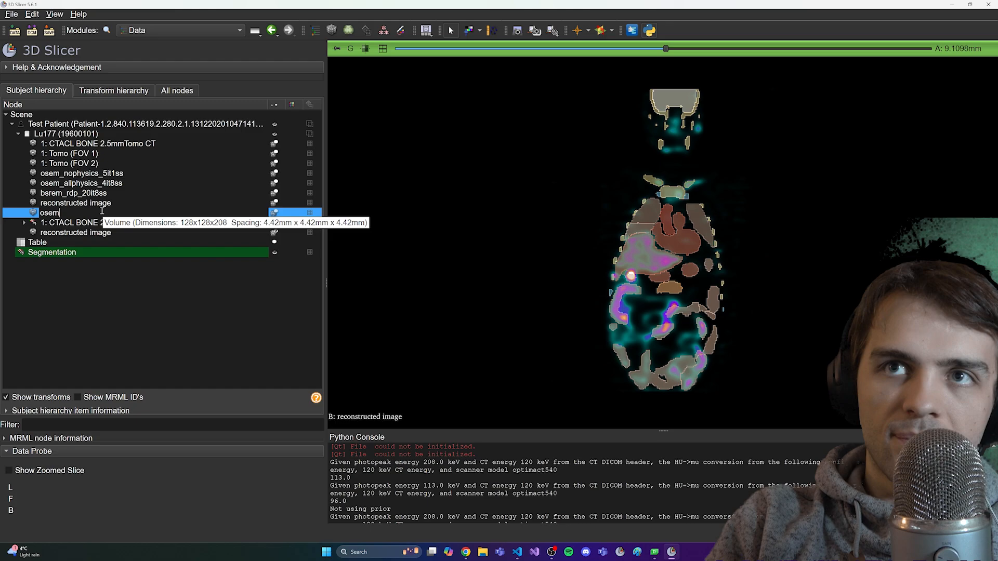
{"action": "type", "text": "+4"}
{"action": "key", "text": "BackSpace"}
{"action": "key", "text": "BackSpace"}
{"action": "type", "text": "_"}
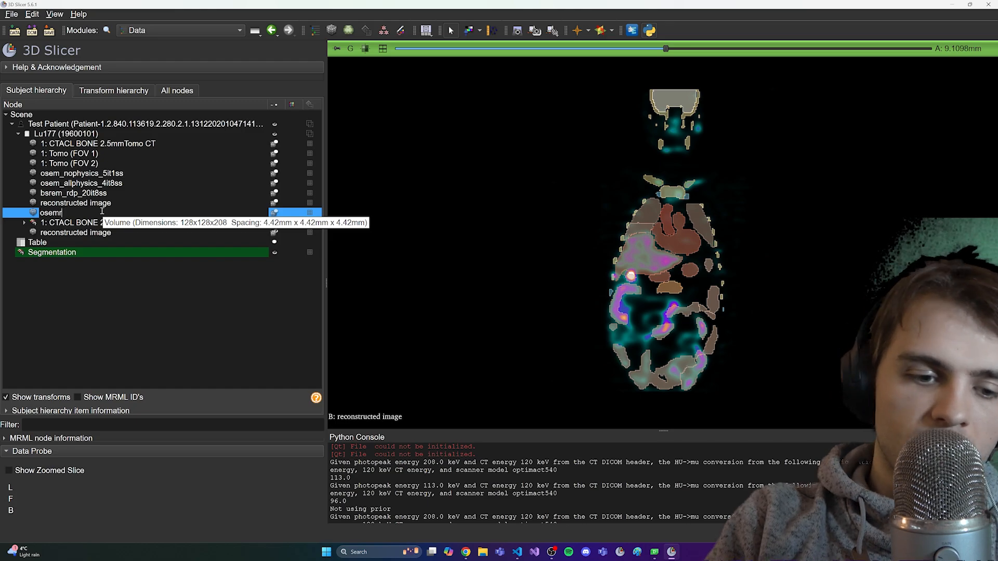
{"action": "key", "text": "BackSpace"}
{"action": "key", "text": "BackSpace"}
{"action": "key", "text": "BackSpace"}
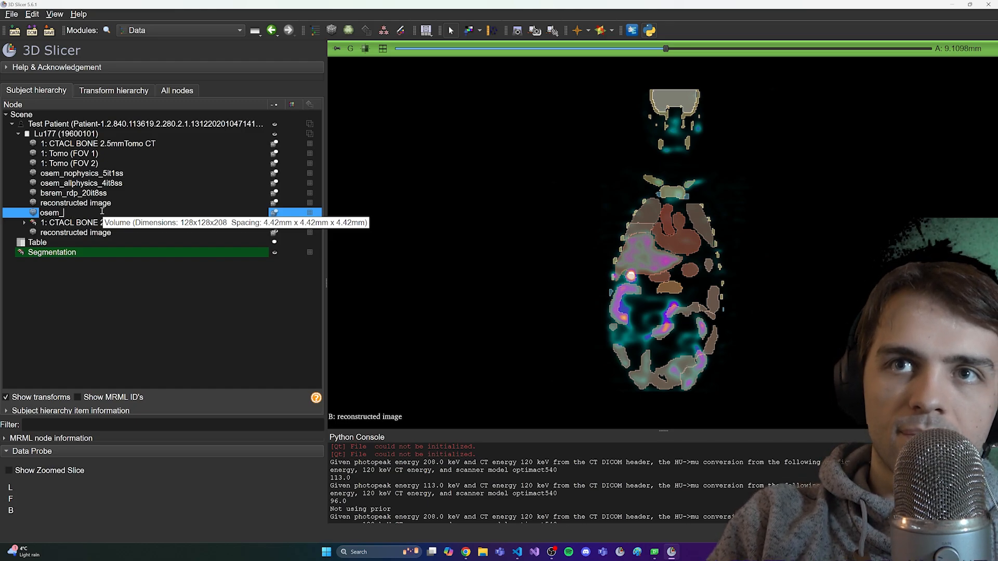
{"action": "type", "text": "normal"}
{"action": "key", "text": "Return"}
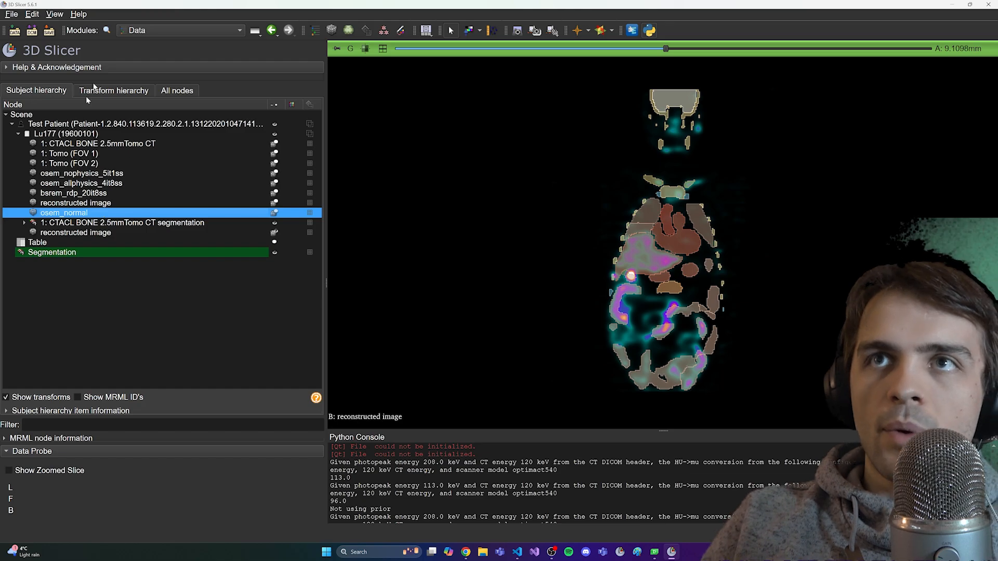
- Return to the SlicerSPECTRecon module and choose Uncertainty Estimation as the post-reconstruction operation
{"action": "left_click", "coordinate": [179, 31]}
{"action": "mouse_move", "coordinate": [246, 226]}
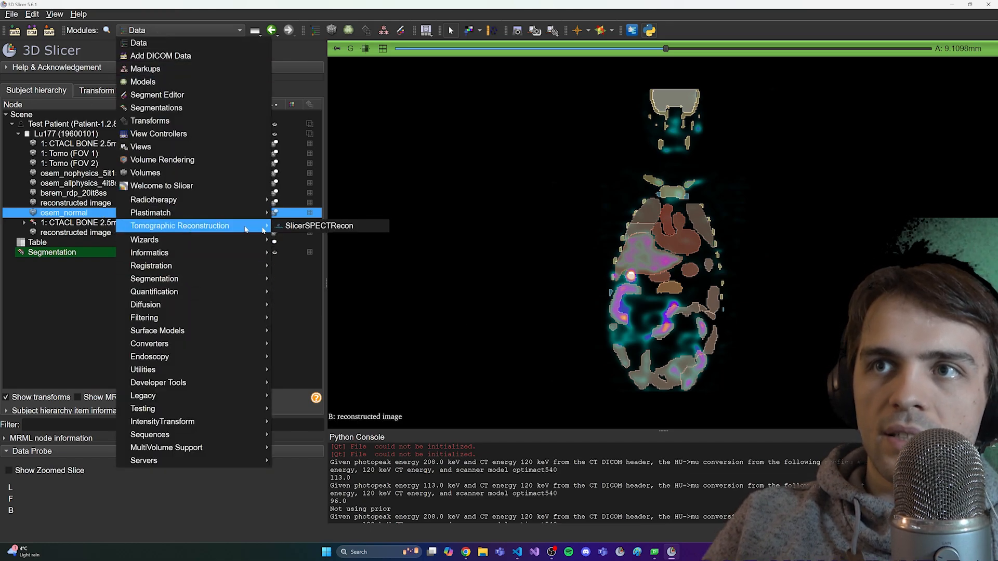
{"action": "left_click", "coordinate": [283, 229]}
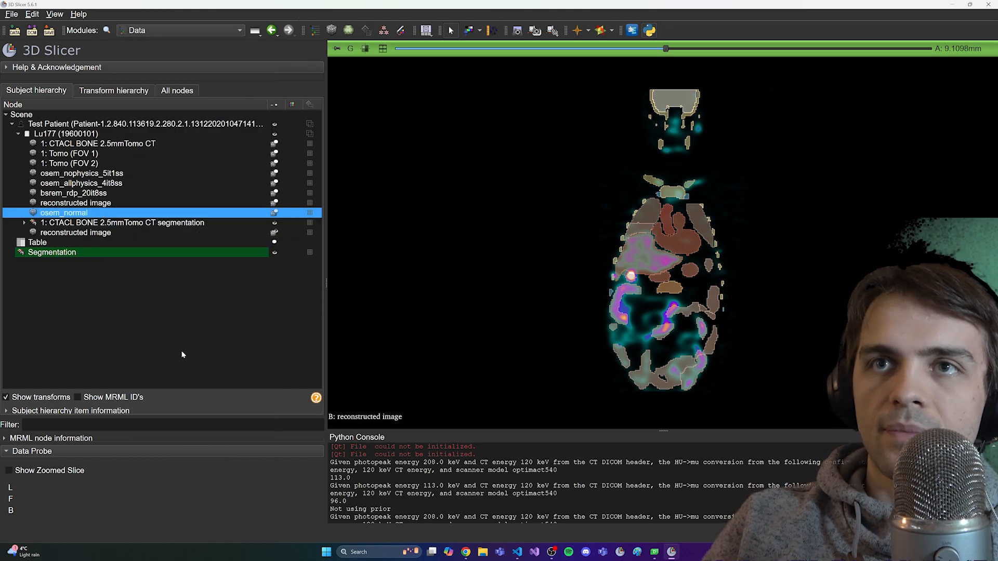
{"action": "scroll", "coordinate": [156, 340], "scroll_direction": "down", "scroll_amount": 5}
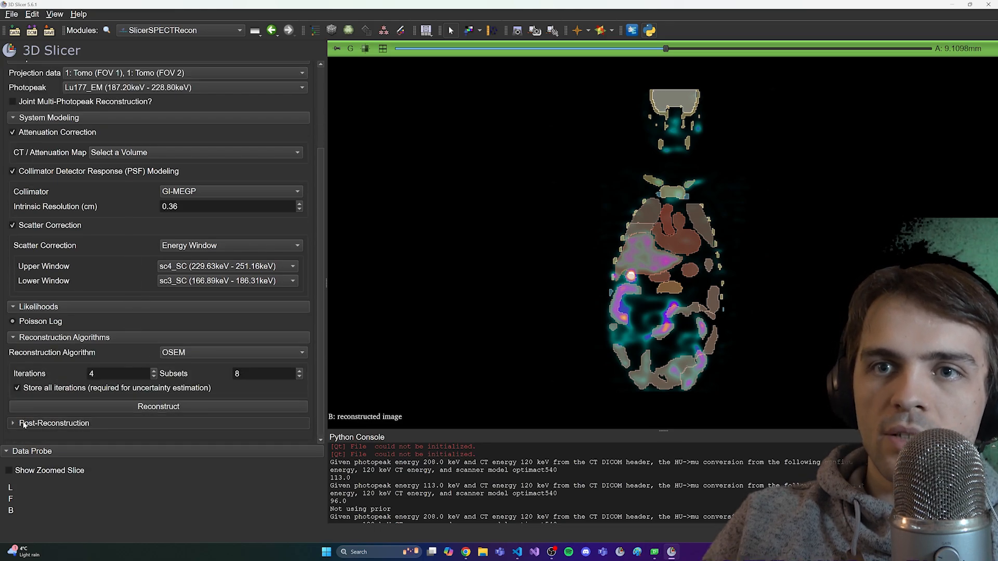
{"action": "left_click", "coordinate": [31, 424]}
{"action": "left_click", "coordinate": [67, 429]}
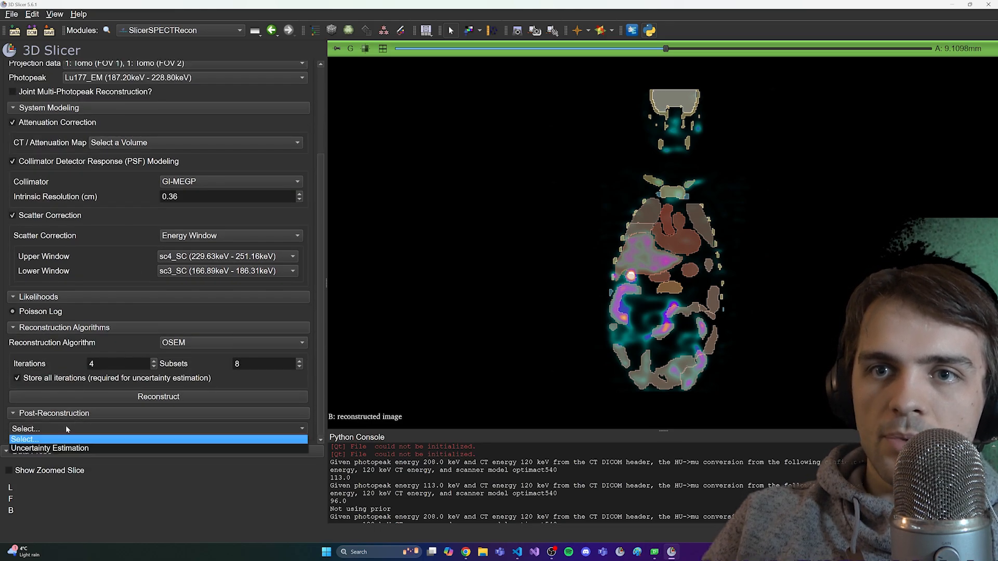
{"action": "left_click", "coordinate": [65, 449]}
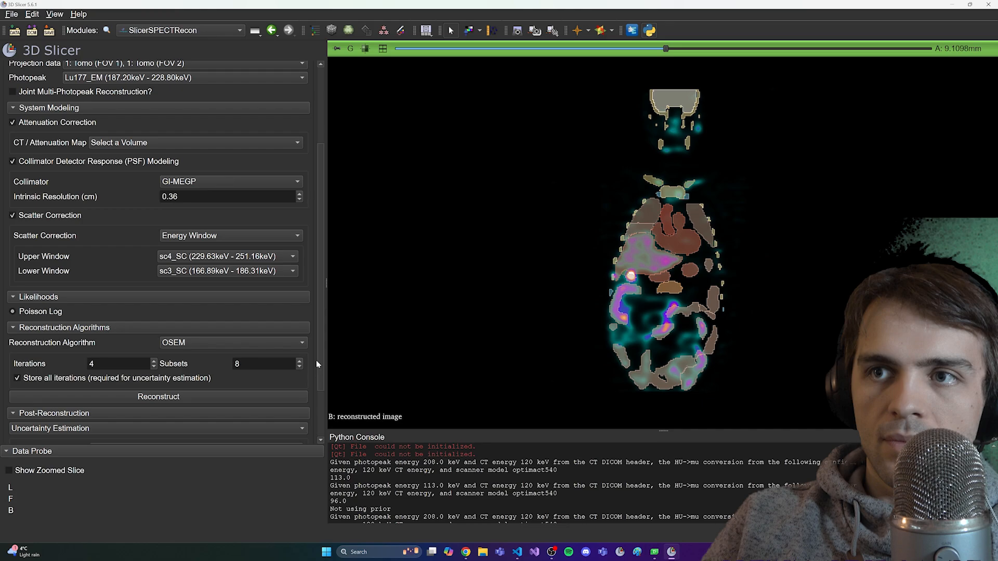
{"action": "scroll", "coordinate": [183, 406], "scroll_direction": "down", "scroll_amount": 2}
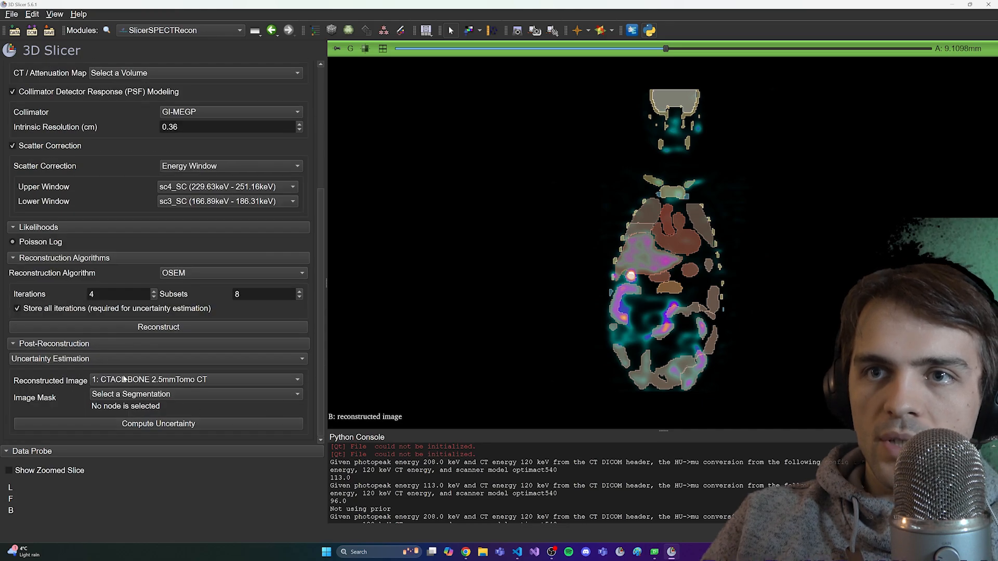
- Try to compute the uncertainty of osem_normal, using the right kidney segment of 1: CTACL BONE 2.5mmTomo CT segmentation as the image mask
{"action": "left_click", "coordinate": [126, 379]}
{"action": "left_click", "coordinate": [137, 453]}
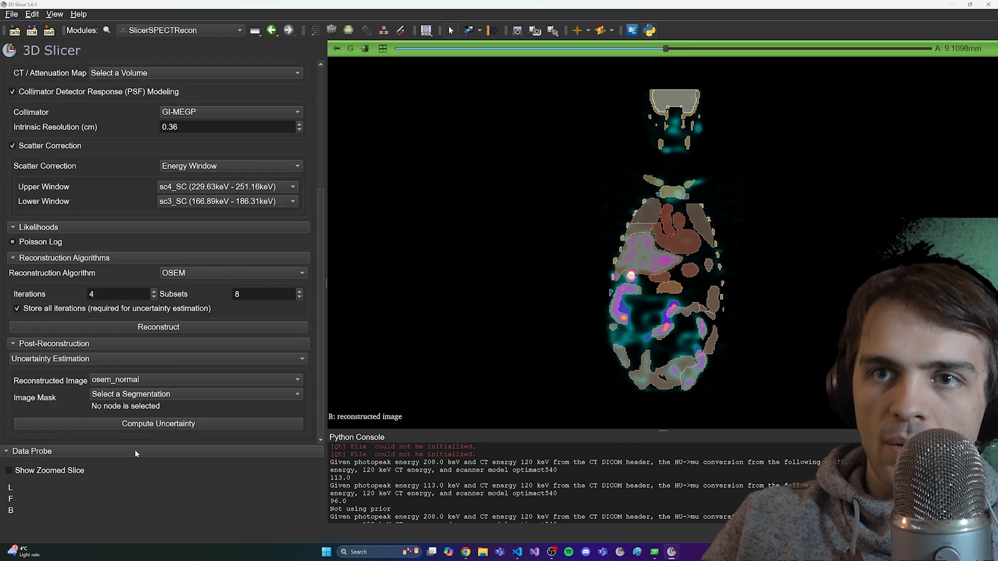
{"action": "left_click", "coordinate": [145, 395]}
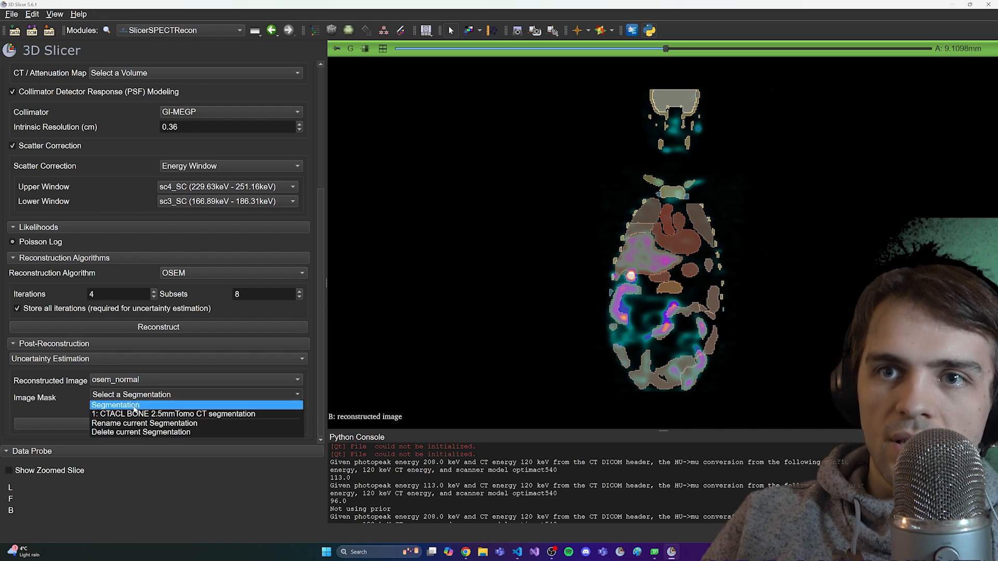
{"action": "left_click", "coordinate": [134, 406]}
{"action": "left_click", "coordinate": [137, 395]}
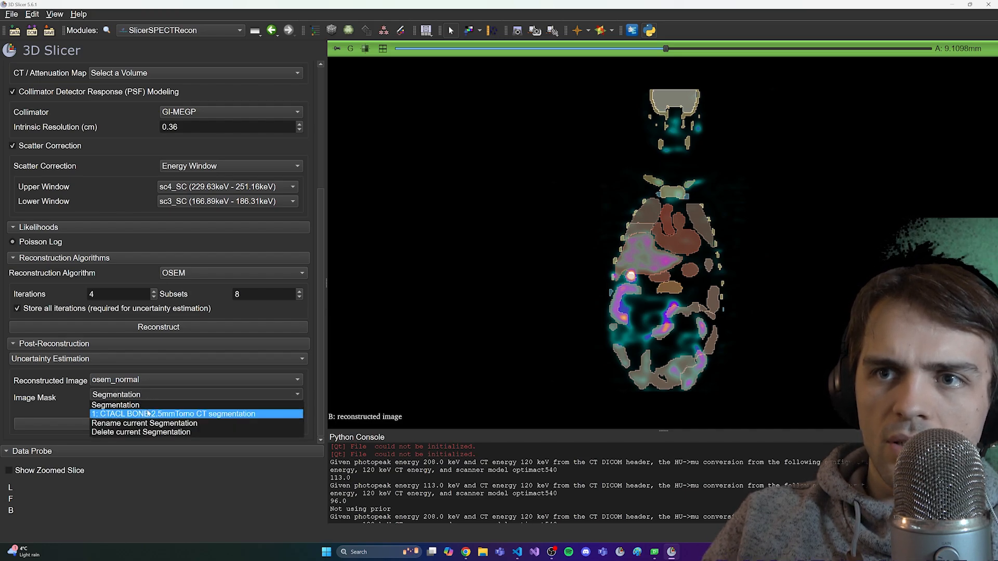
{"action": "left_click", "coordinate": [142, 414]}
{"action": "left_click", "coordinate": [156, 411]}
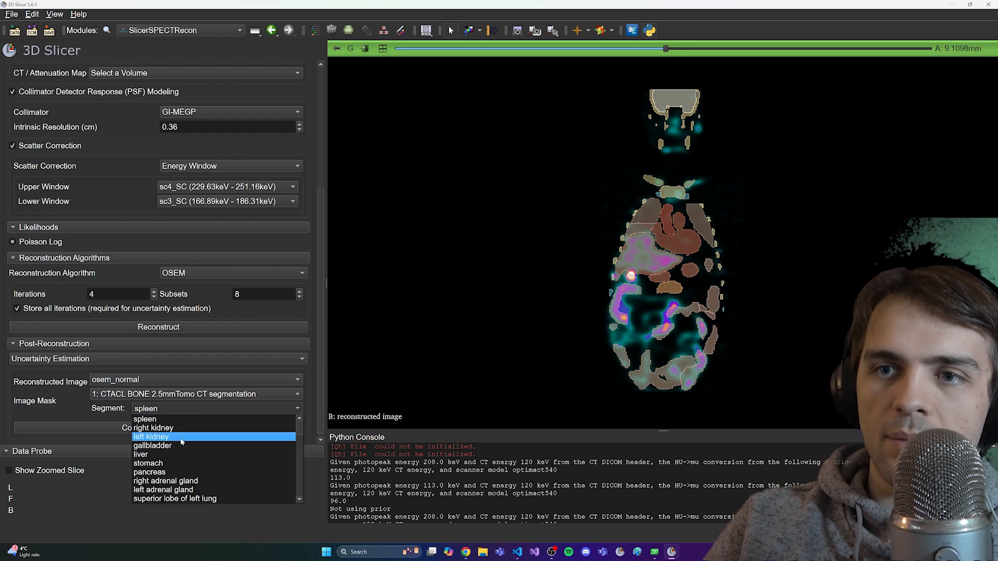
{"action": "left_click", "coordinate": [195, 428]}
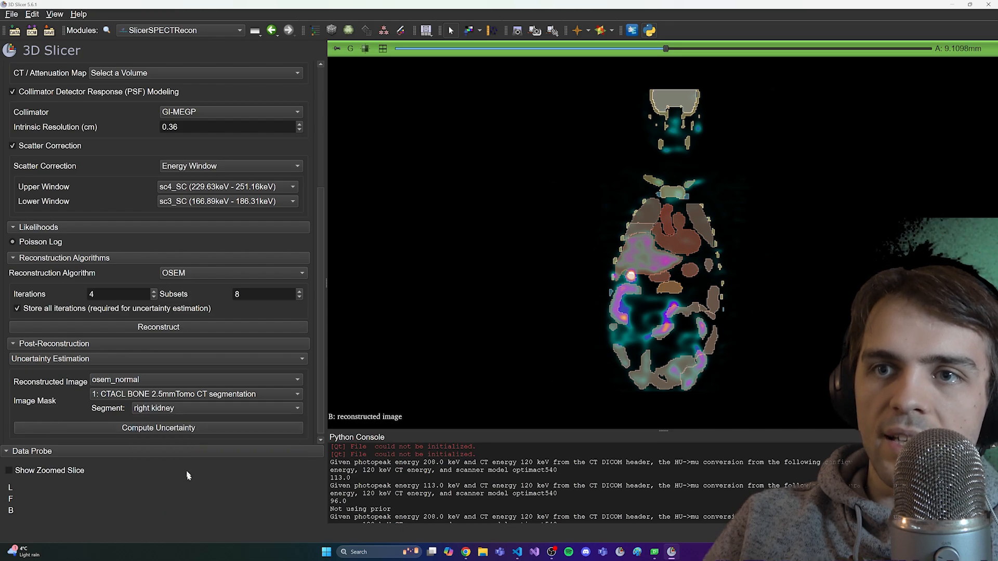
{"action": "left_click", "coordinate": [153, 431]}
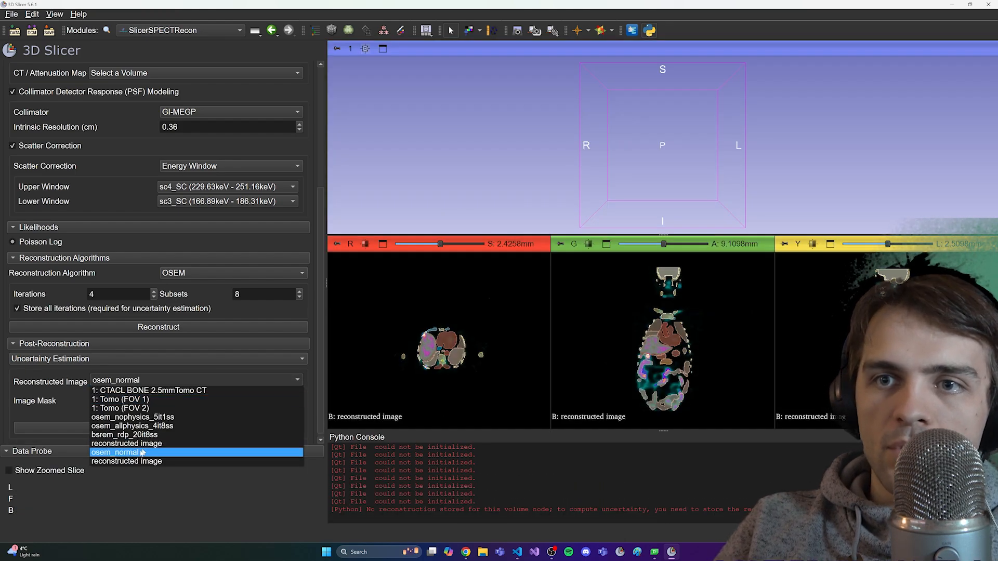
- Choose the last-listed reconstructed image for uncertainty estimation and check the reconstructed volumes in the Data module
{"action": "left_click", "coordinate": [134, 461]}
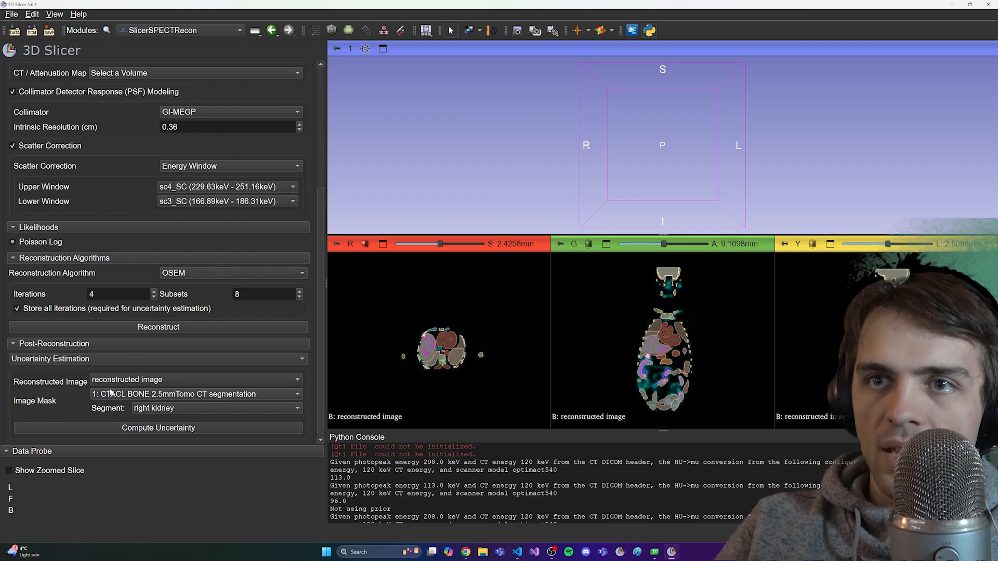
{"action": "left_click", "coordinate": [190, 31]}
{"action": "left_click", "coordinate": [190, 40]}
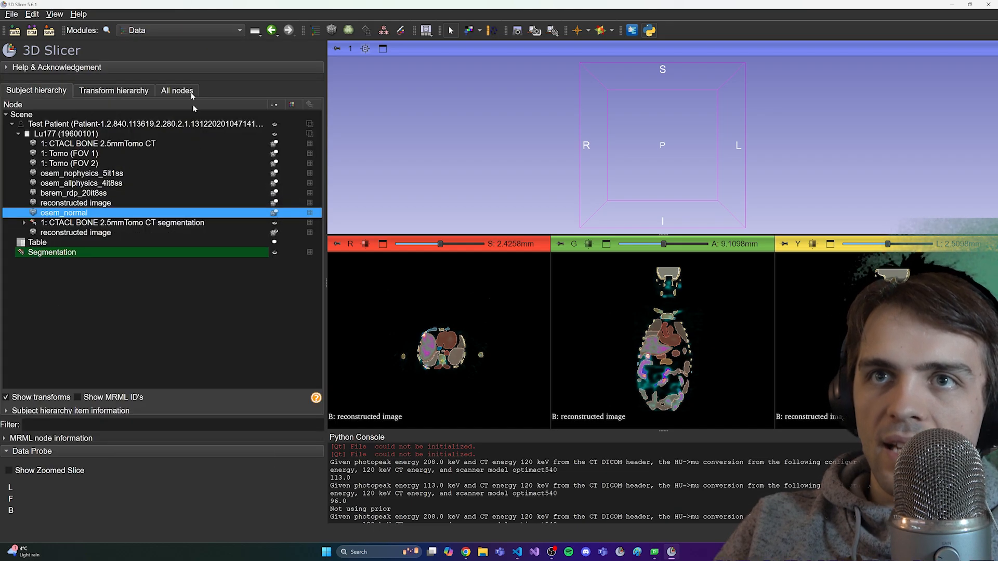
{"action": "left_click", "coordinate": [75, 233]}
{"action": "left_click", "coordinate": [78, 217]}
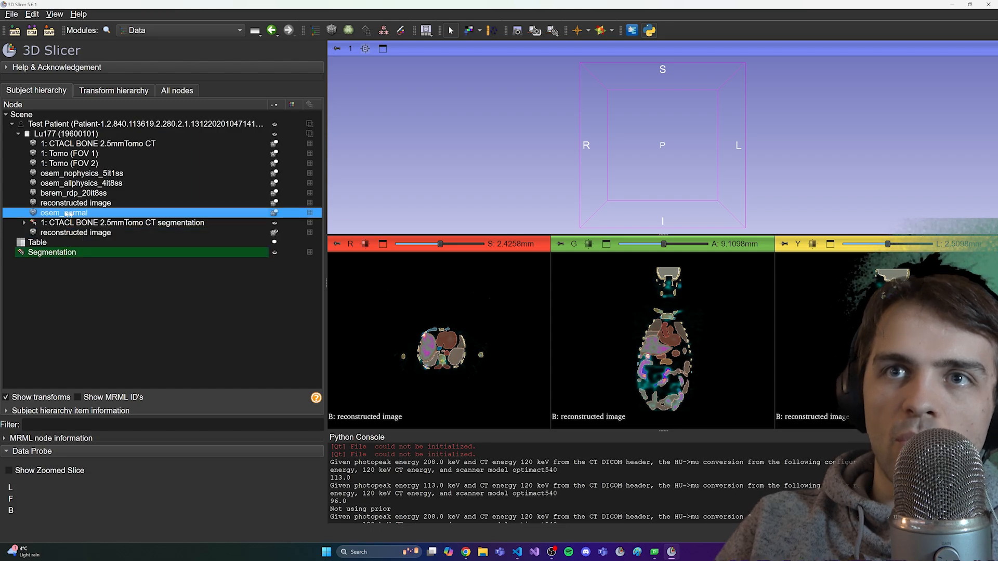
{"action": "double_click", "coordinate": [84, 233]}
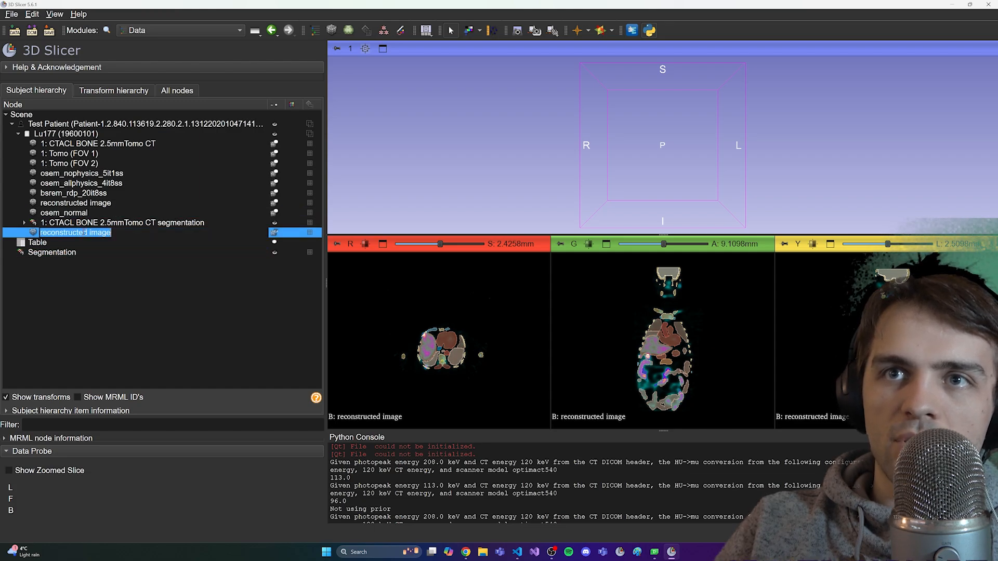
{"action": "left_click", "coordinate": [104, 287]}
- Back in SlicerSPECTRecon, compute the uncertainty of the last-listed reconstructed image within the right kidney mask
{"action": "left_click", "coordinate": [162, 34]}
{"action": "mouse_move", "coordinate": [221, 225]}
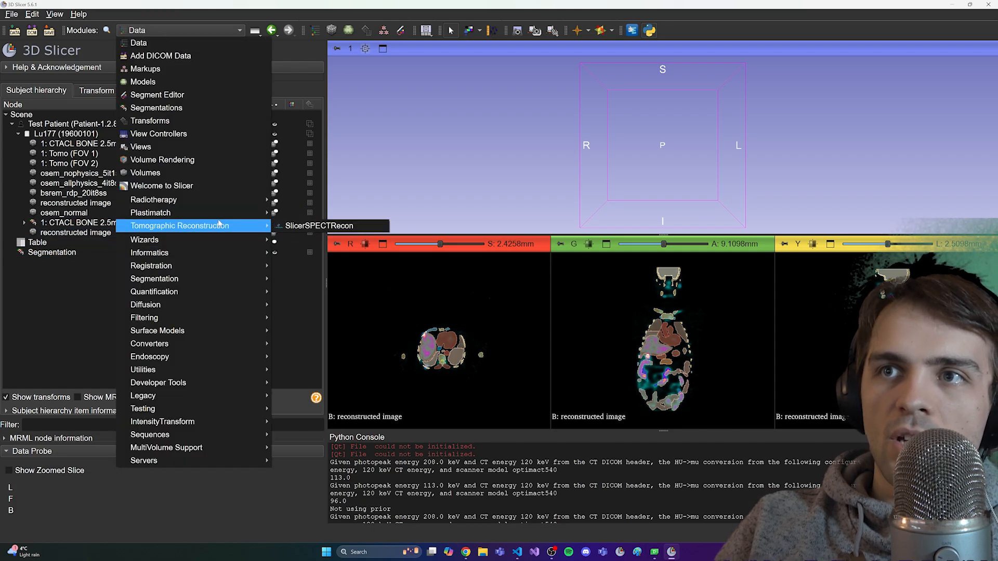
{"action": "left_click", "coordinate": [296, 224]}
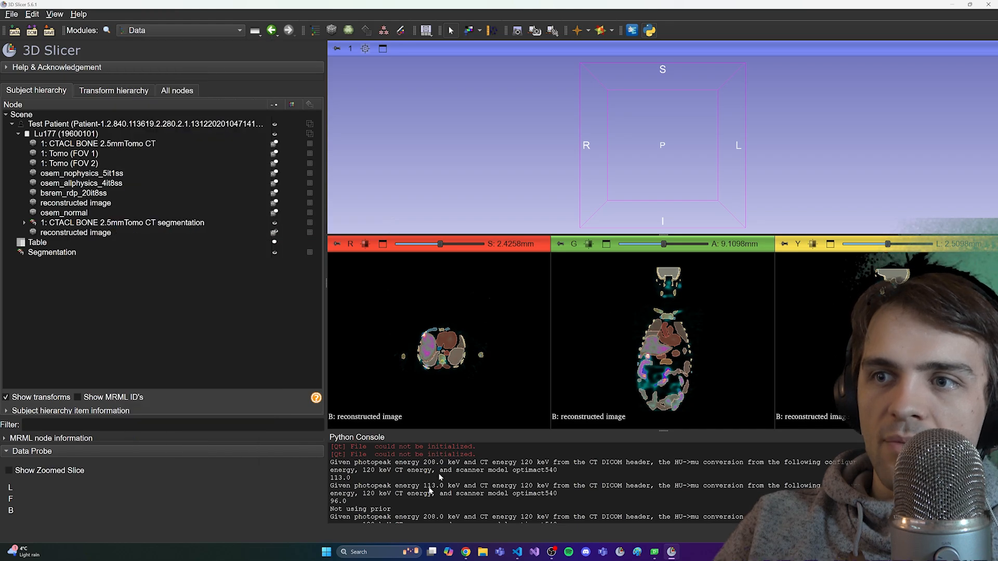
{"action": "left_click", "coordinate": [185, 33]}
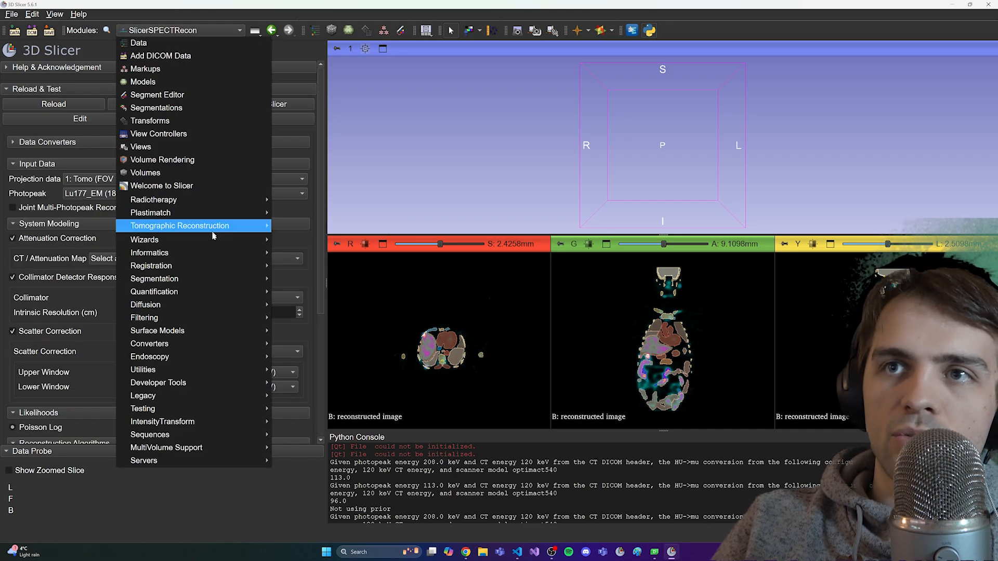
{"action": "mouse_move", "coordinate": [221, 227]}
{"action": "left_click", "coordinate": [313, 226]}
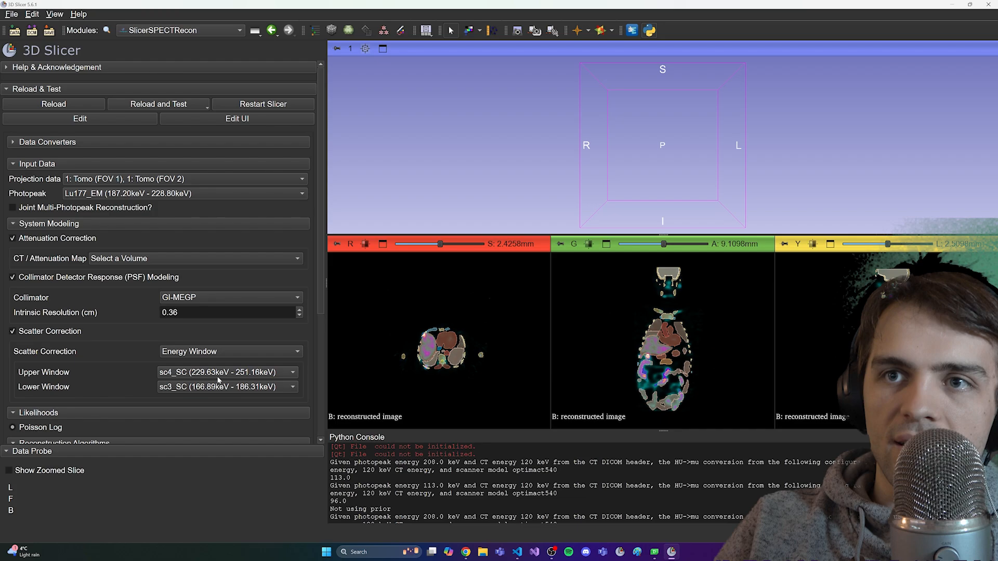
{"action": "scroll", "coordinate": [140, 335], "scroll_direction": "down", "scroll_amount": 6}
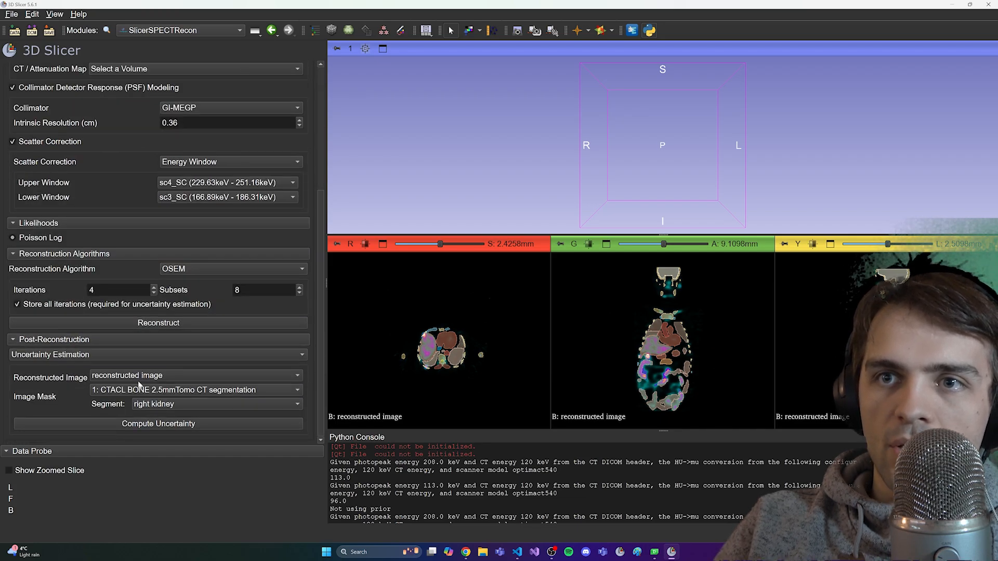
{"action": "left_click", "coordinate": [139, 379]}
{"action": "left_click", "coordinate": [138, 457]}
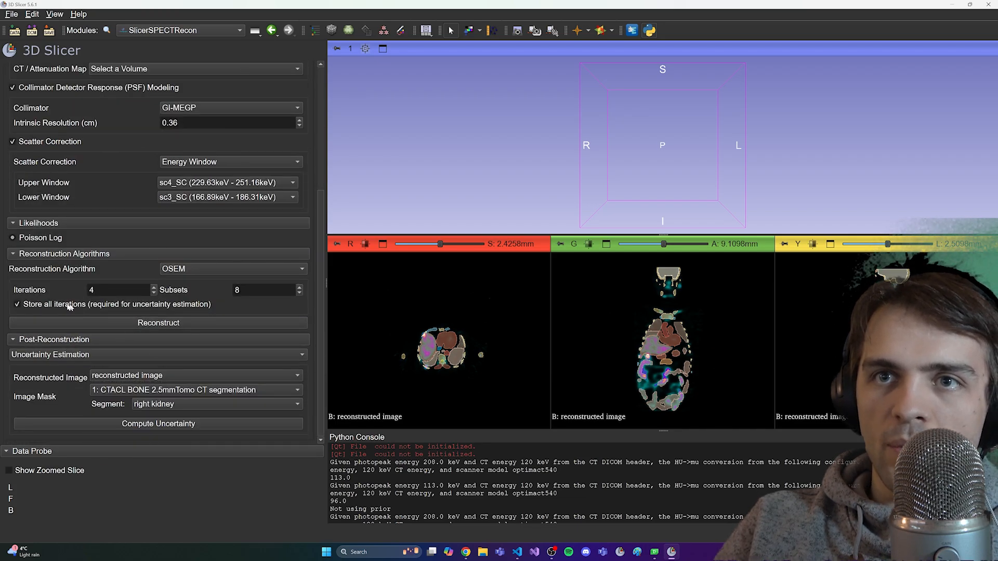
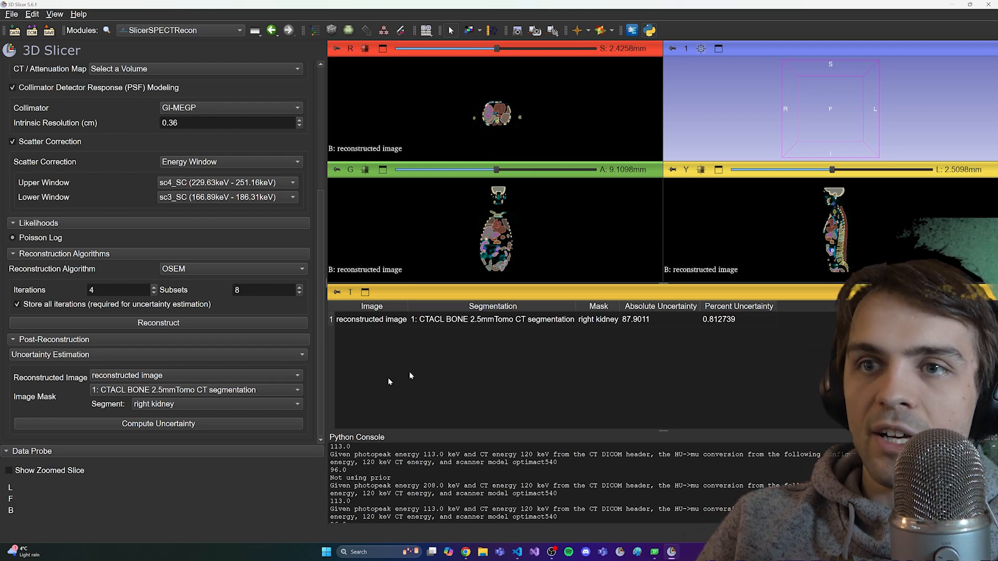
- Change the mask segment to liver and compute the reconstructed image's uncertainty for it
{"action": "left_click", "coordinate": [158, 405]}
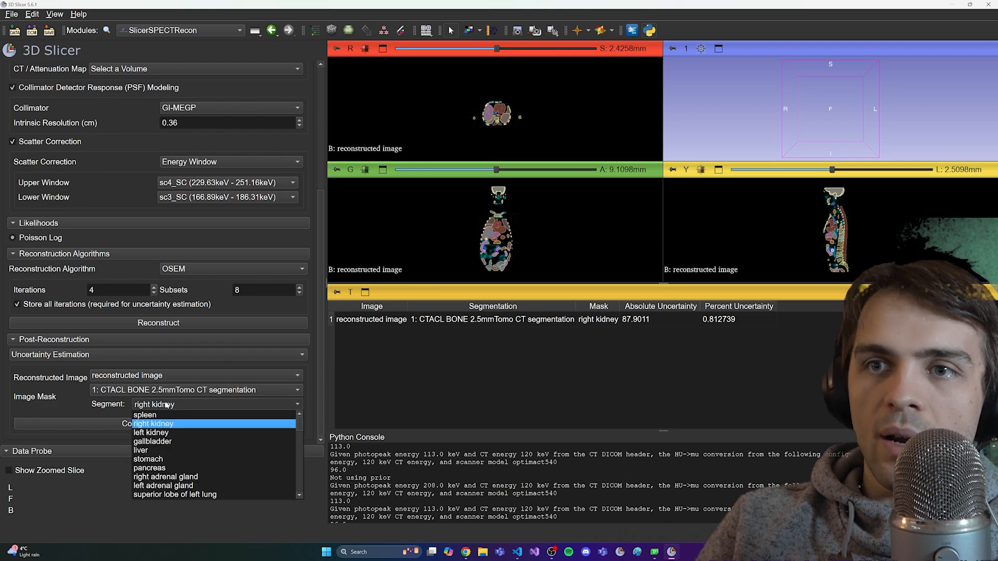
{"action": "left_click", "coordinate": [186, 452]}
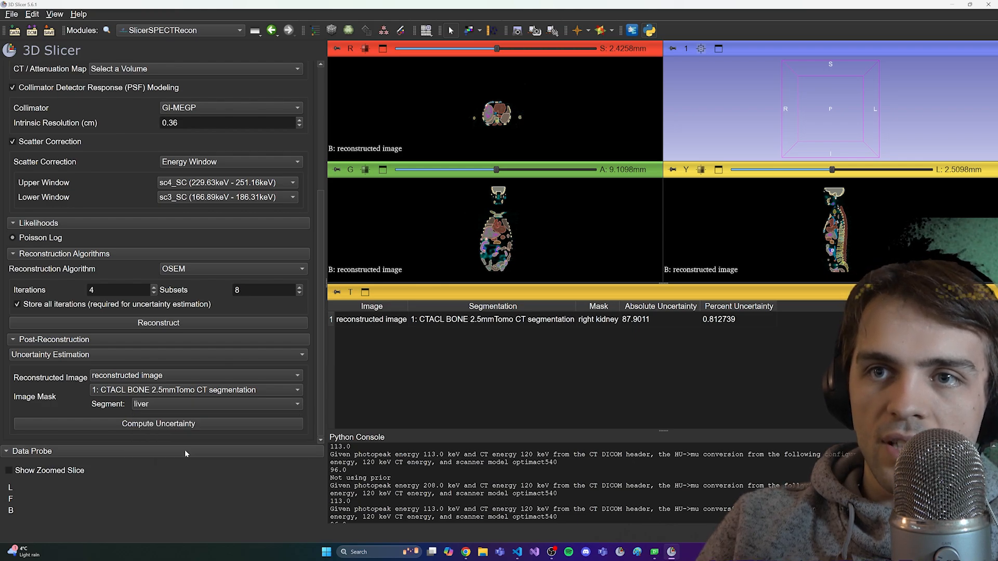
{"action": "left_click", "coordinate": [164, 425]}
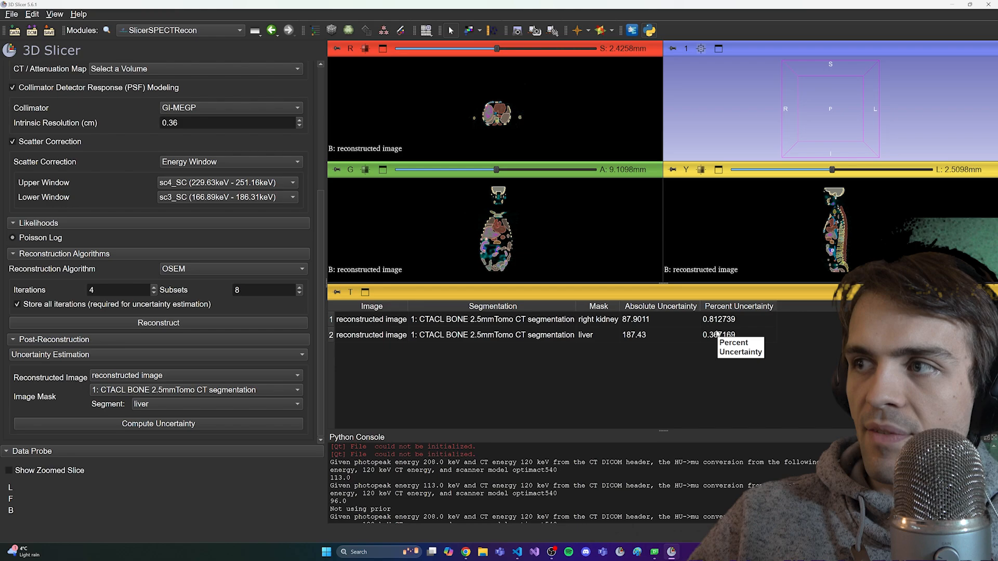
{"action": "scroll", "coordinate": [251, 358], "scroll_direction": "up", "scroll_amount": 5}
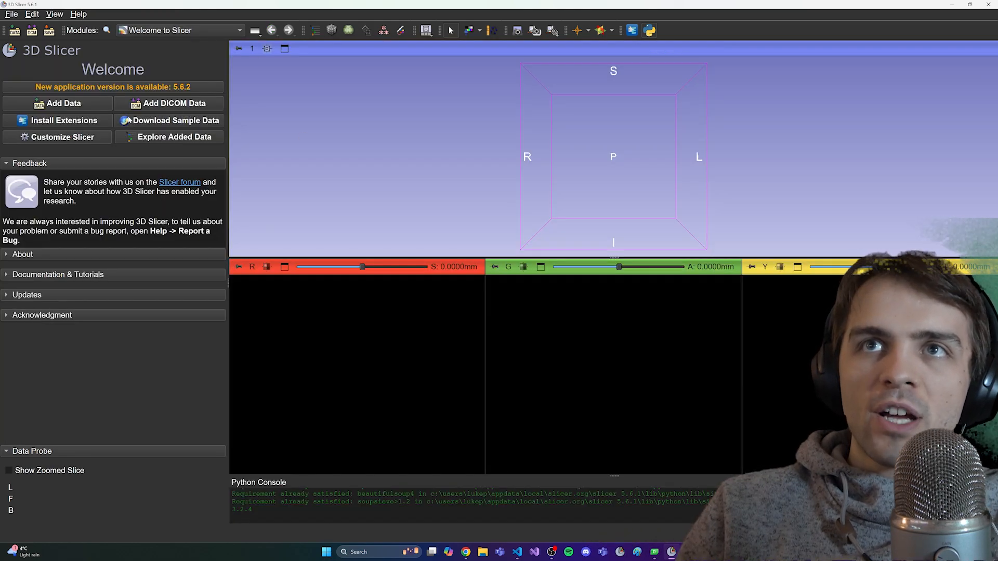
- Open the SlicerSPECTRecon module and collapse its Input Data, System Modeling, Likelihoods and Reconstruction Algorithms sections
{"action": "left_click", "coordinate": [165, 32]}
{"action": "mouse_move", "coordinate": [263, 227]}
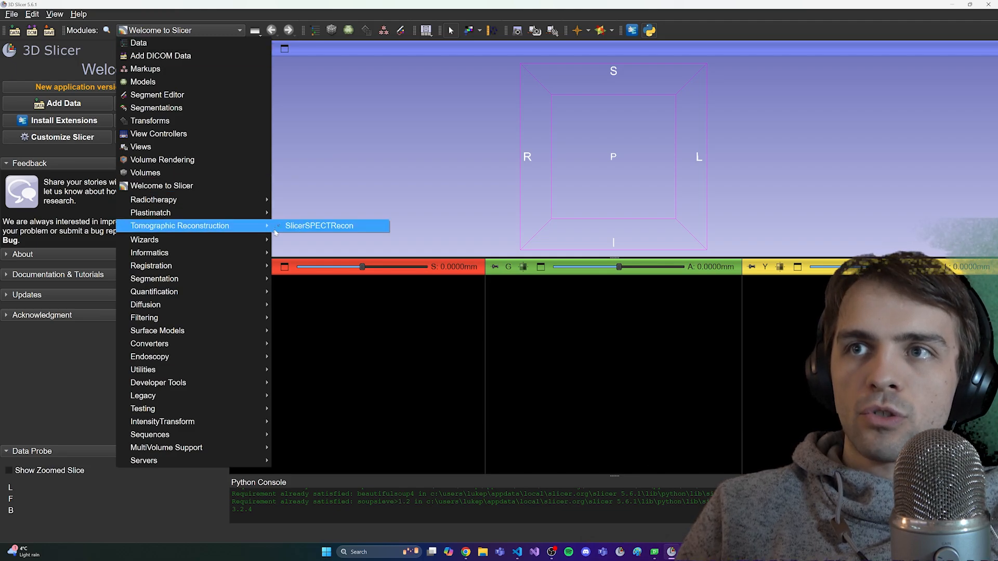
{"action": "left_click", "coordinate": [314, 227]}
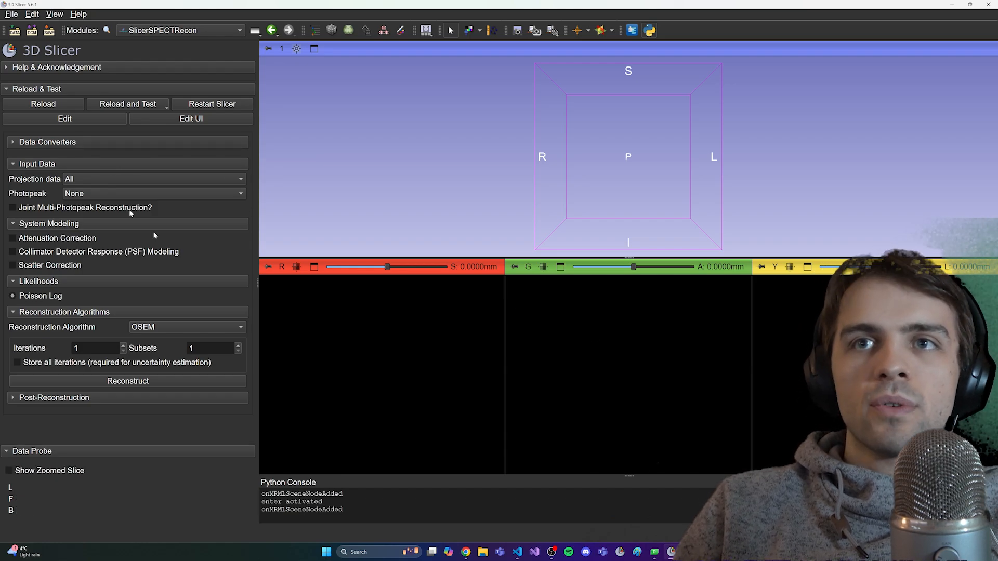
{"action": "left_click", "coordinate": [30, 164]}
{"action": "left_click", "coordinate": [41, 186]}
{"action": "left_click", "coordinate": [50, 207]}
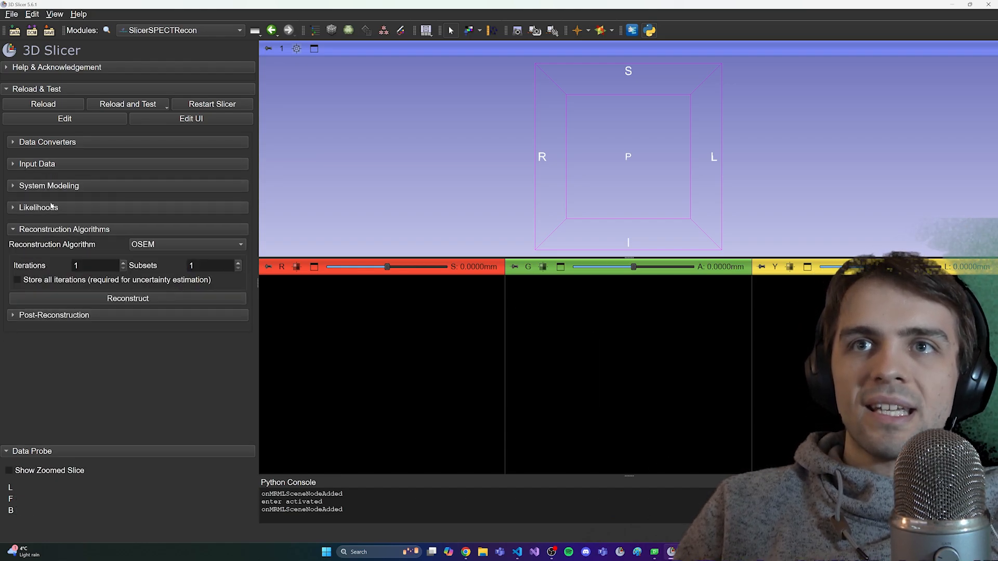
{"action": "left_click", "coordinate": [51, 229]}
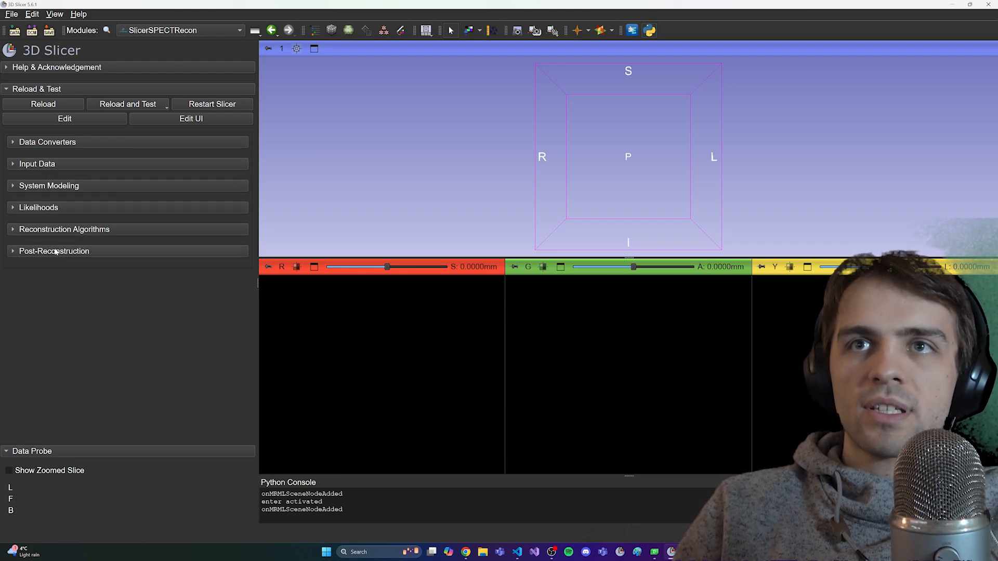
- Expand the data converters and choose the SIMIND to DICOM converter
{"action": "left_click", "coordinate": [41, 143]}
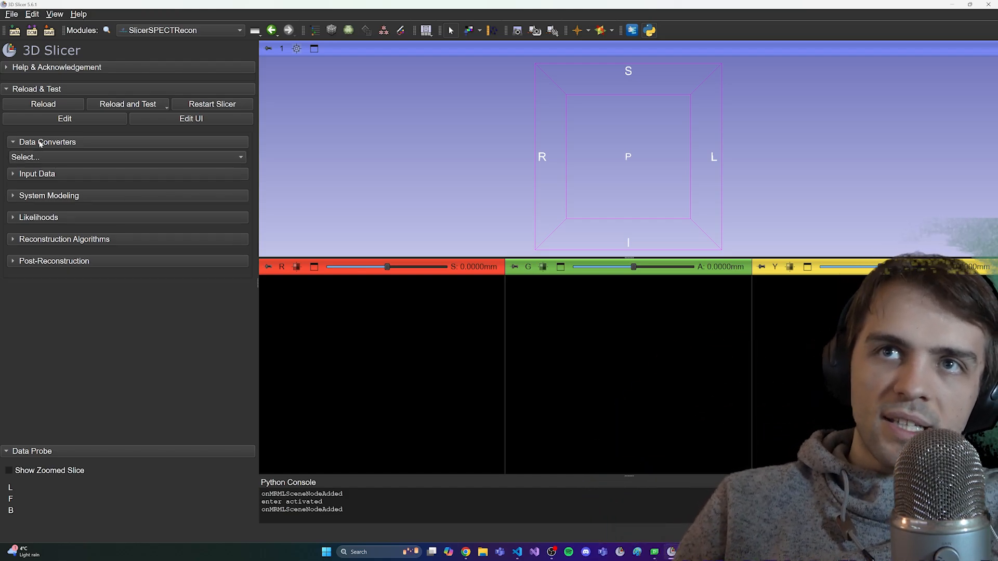
{"action": "left_click", "coordinate": [91, 162]}
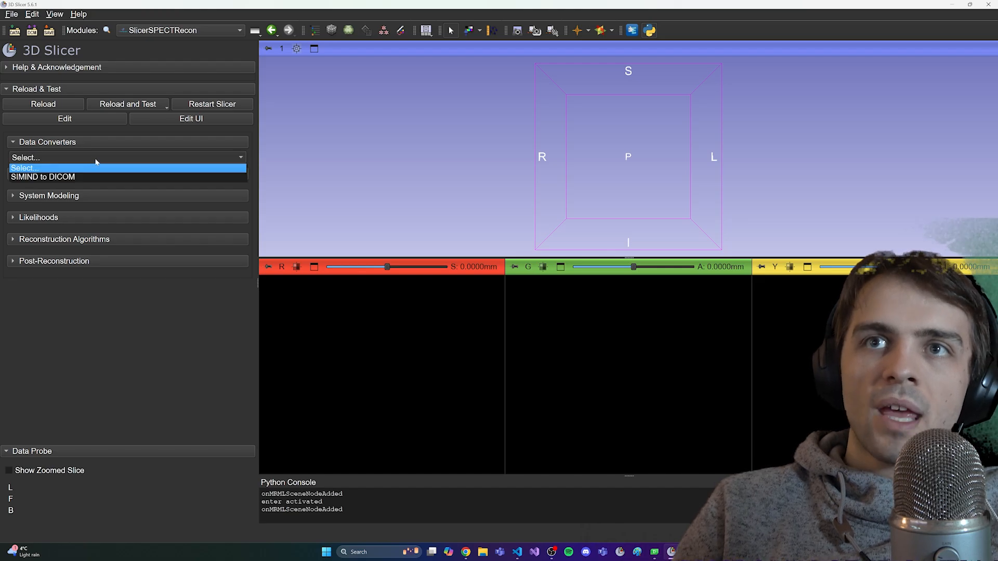
{"action": "left_click", "coordinate": [60, 177]}
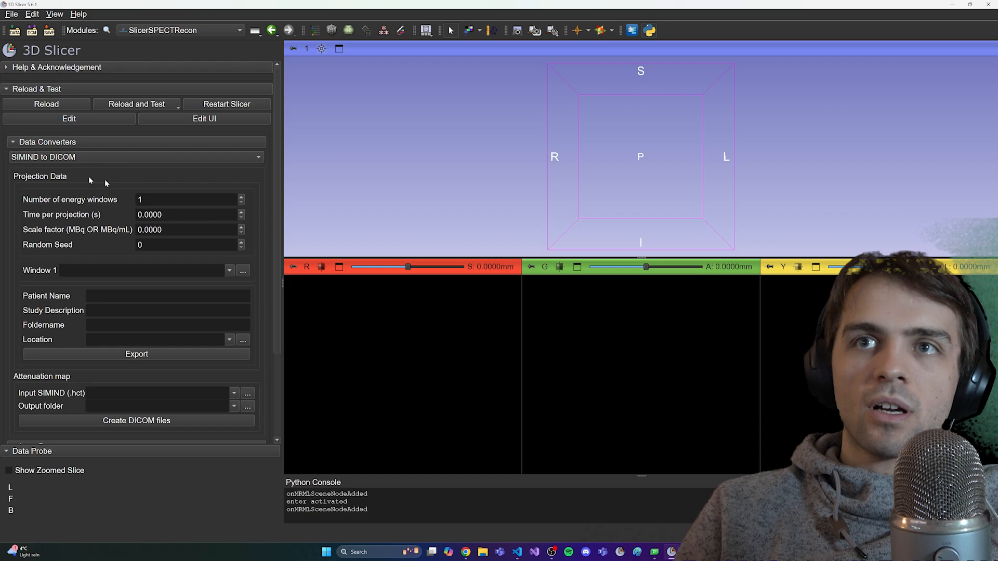
{"action": "scroll", "coordinate": [108, 182], "scroll_direction": "down", "scroll_amount": 1}
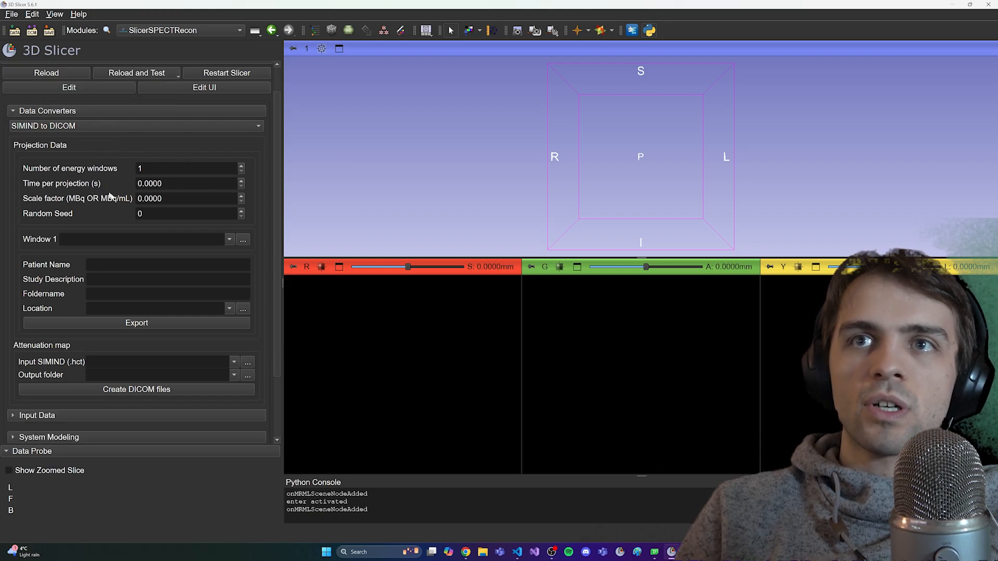
{"action": "scroll", "coordinate": [81, 202], "scroll_direction": "up", "scroll_amount": 1}
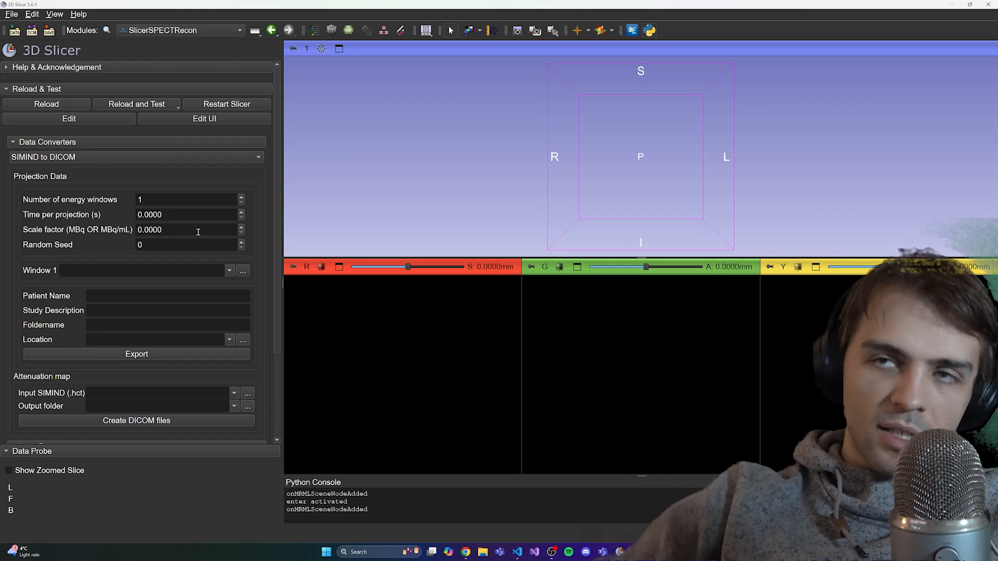
- Set the projection data to 3 energy windows and a time per projection of 15 s
{"action": "left_click", "coordinate": [161, 198]}
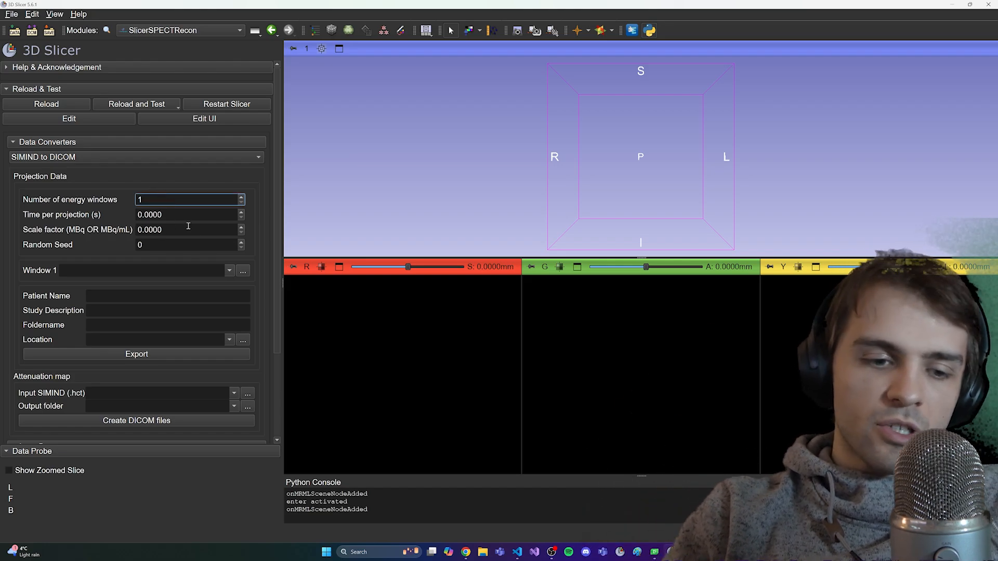
{"action": "key", "text": "BackSpace"}
{"action": "type", "text": "3"}
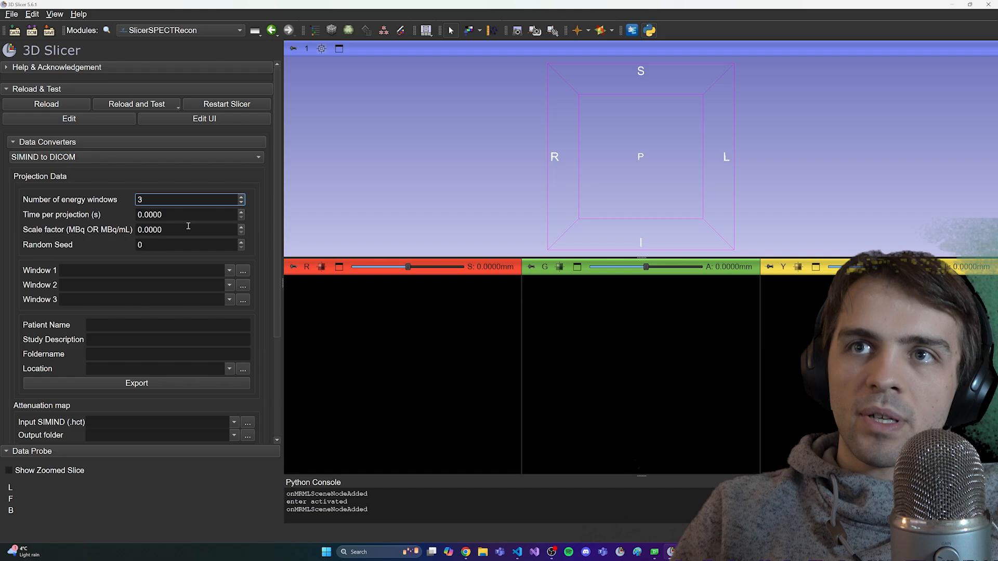
{"action": "left_click", "coordinate": [180, 215]}
{"action": "left_click_drag", "start_coordinate": [180, 215], "coordinate": [138, 215]}
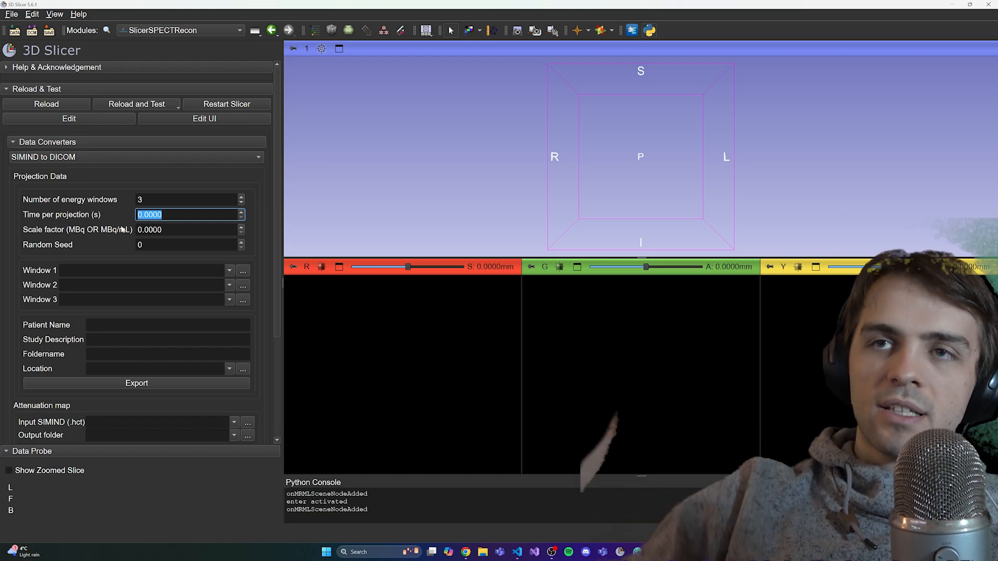
{"action": "left_click", "coordinate": [174, 213]}
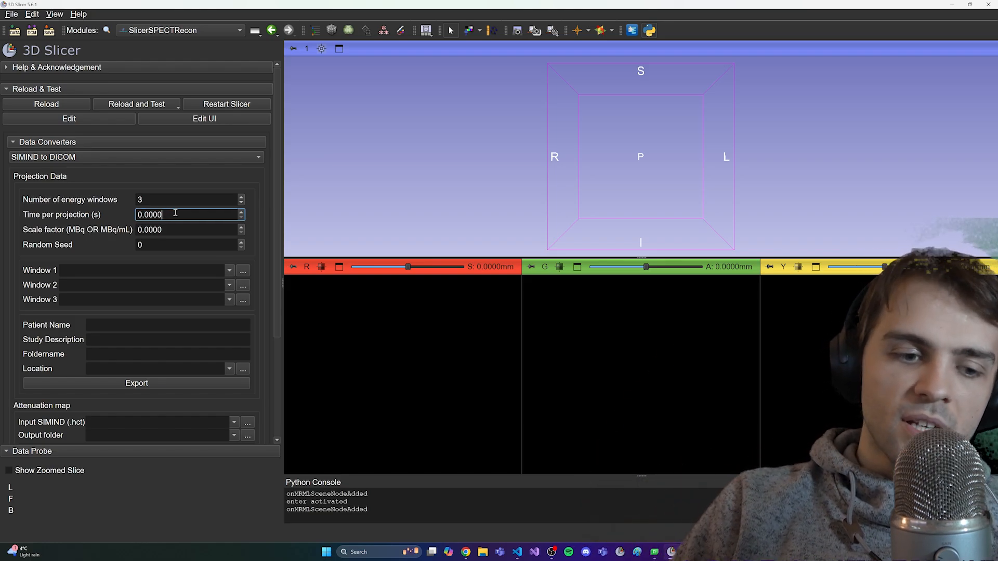
{"action": "left_click_drag", "start_coordinate": [176, 213], "coordinate": [129, 211]}
{"action": "type", "text": "15"}
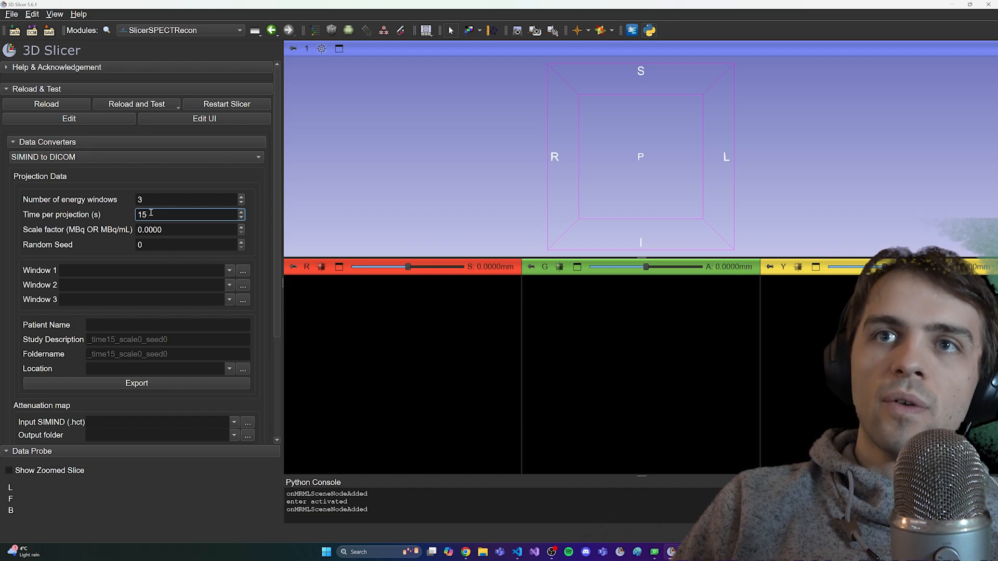
- Set the projection data's scale factor to 1000
{"action": "left_click_drag", "start_coordinate": [169, 229], "coordinate": [133, 228]}
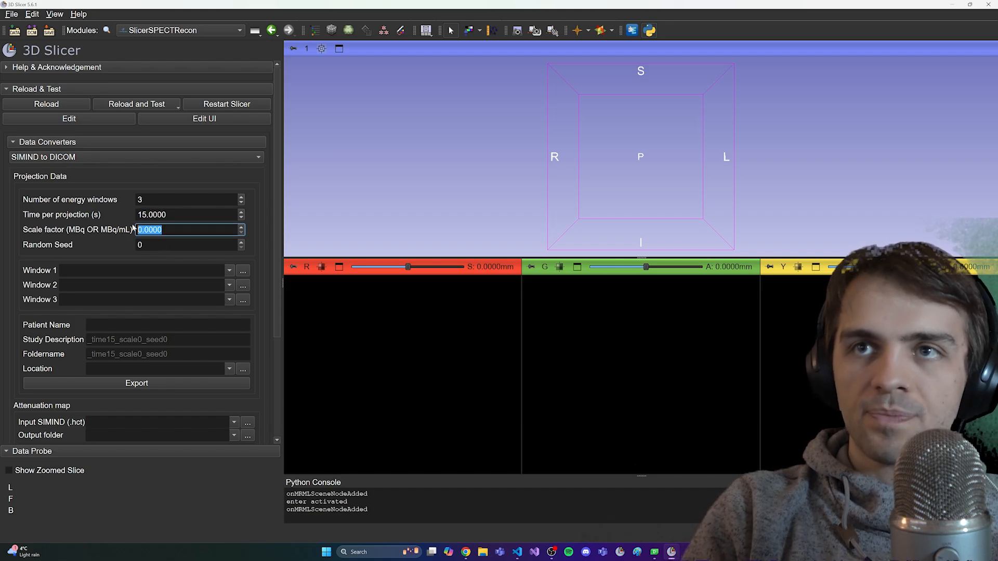
{"action": "type", "text": "1000"}
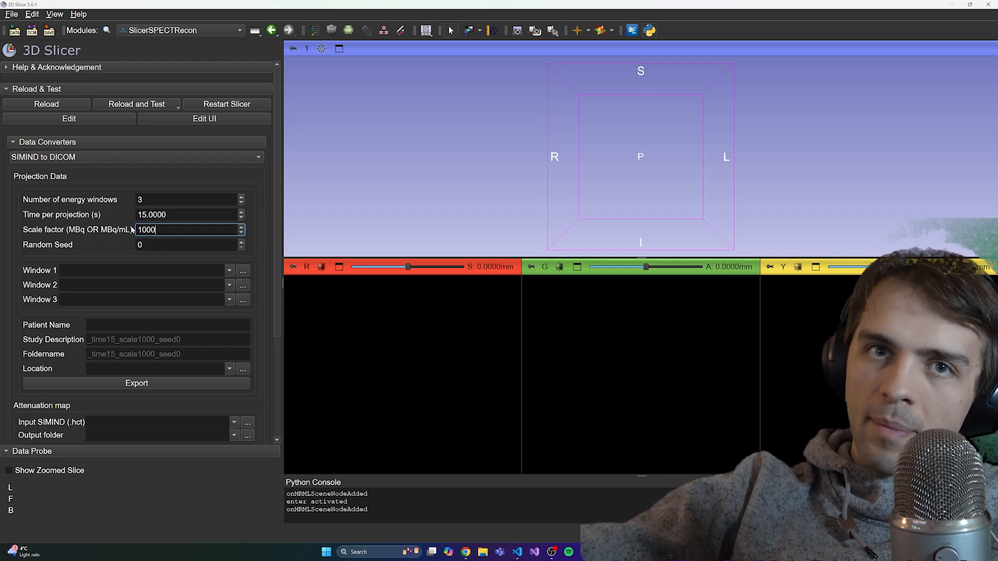
{"action": "key", "text": "shift+Tab"}
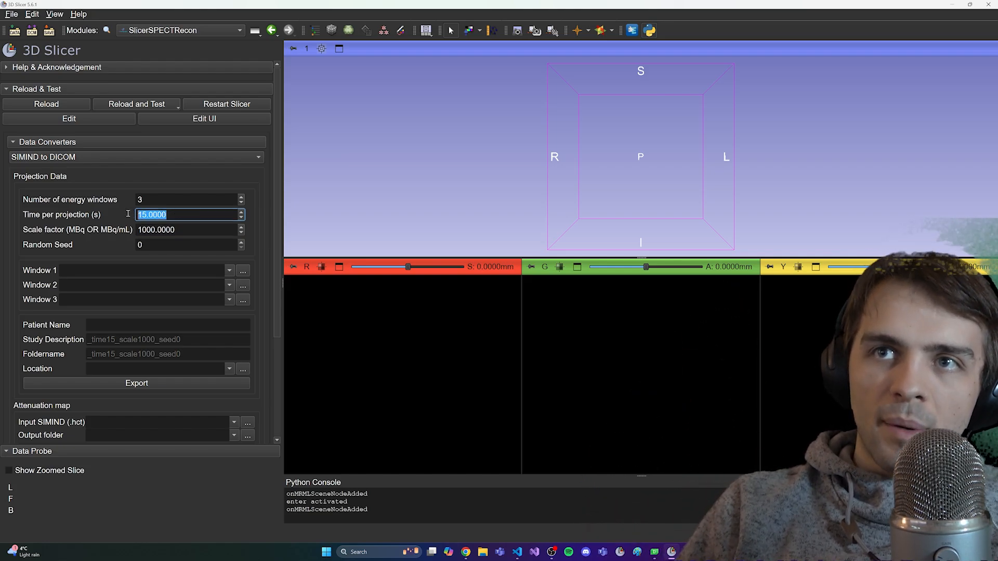
{"action": "left_click_drag", "start_coordinate": [190, 229], "coordinate": [120, 234]}
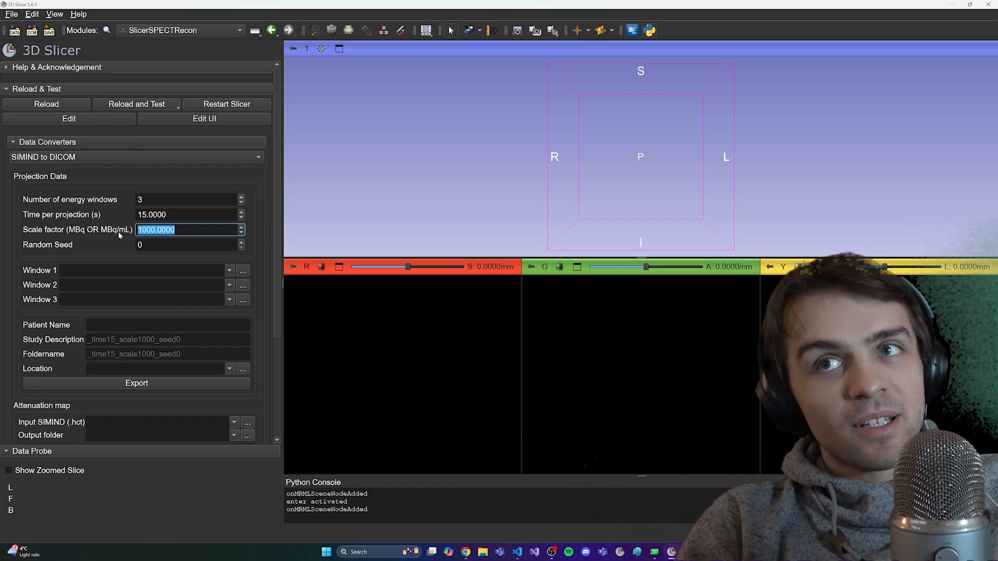
{"action": "left_click", "coordinate": [171, 228]}
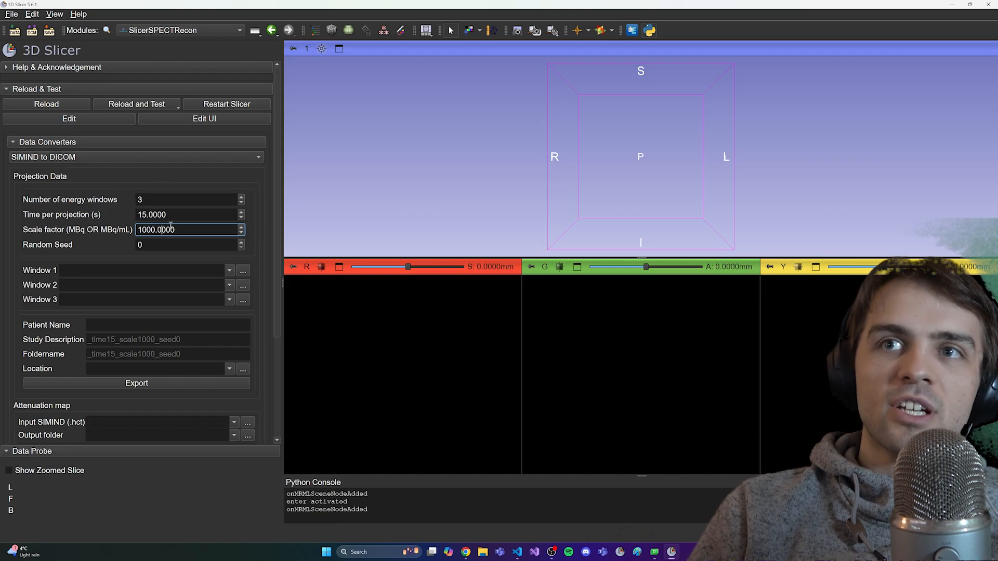
{"action": "left_click_drag", "start_coordinate": [184, 228], "coordinate": [132, 230]}
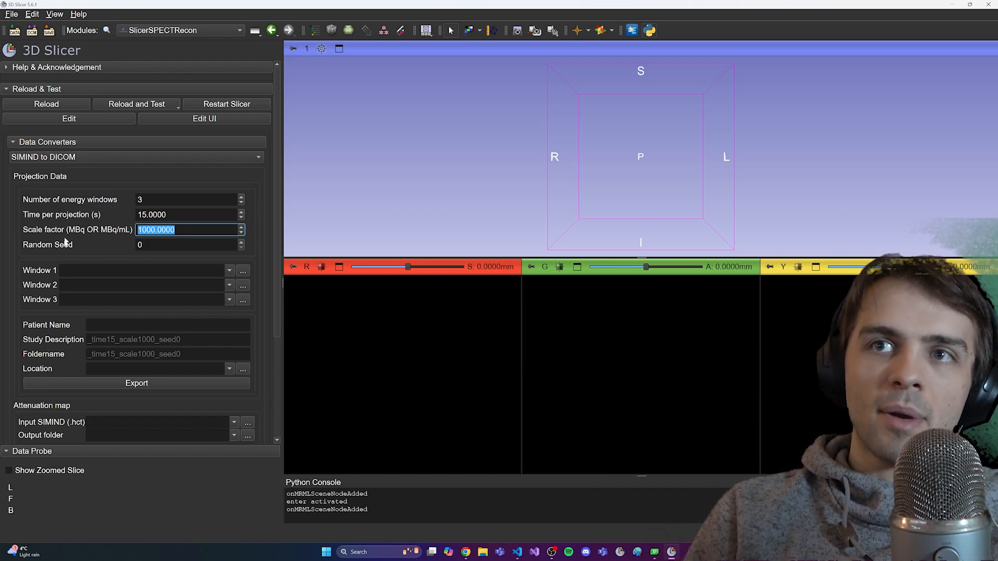
{"action": "left_click", "coordinate": [161, 245]}
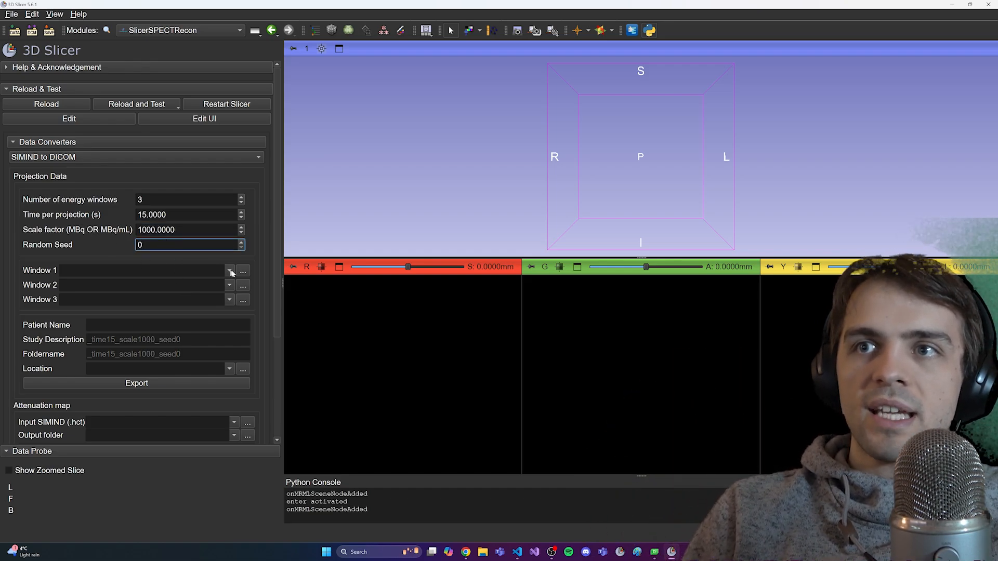
- Assign tot_w1.h00 from G:/for_slicer_recon/SIMIND as the Window 1 projection file
{"action": "left_click", "coordinate": [243, 271]}
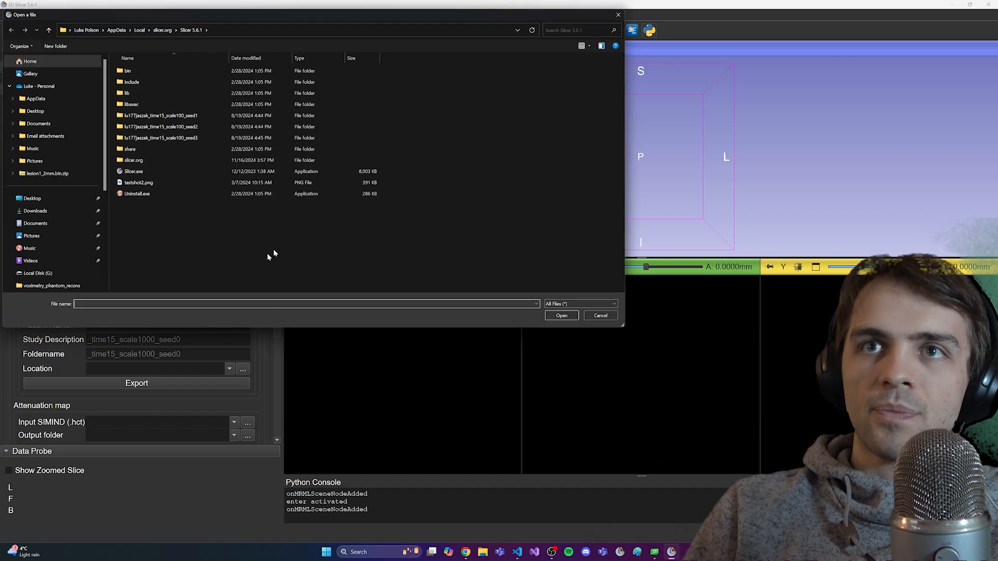
{"action": "left_click", "coordinate": [80, 273]}
{"action": "scroll", "coordinate": [163, 219], "scroll_direction": "down", "scroll_amount": 5}
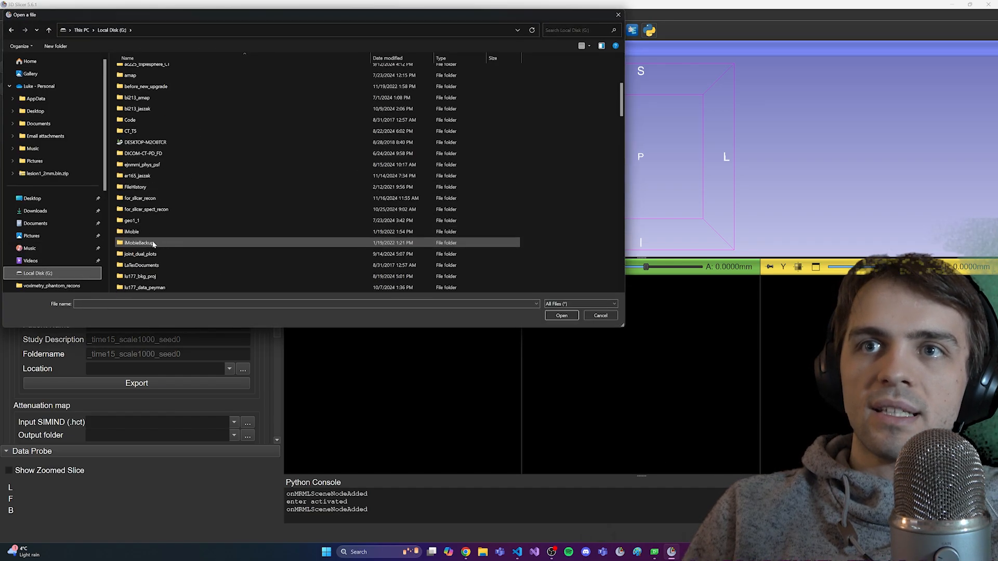
{"action": "double_click", "coordinate": [139, 198]}
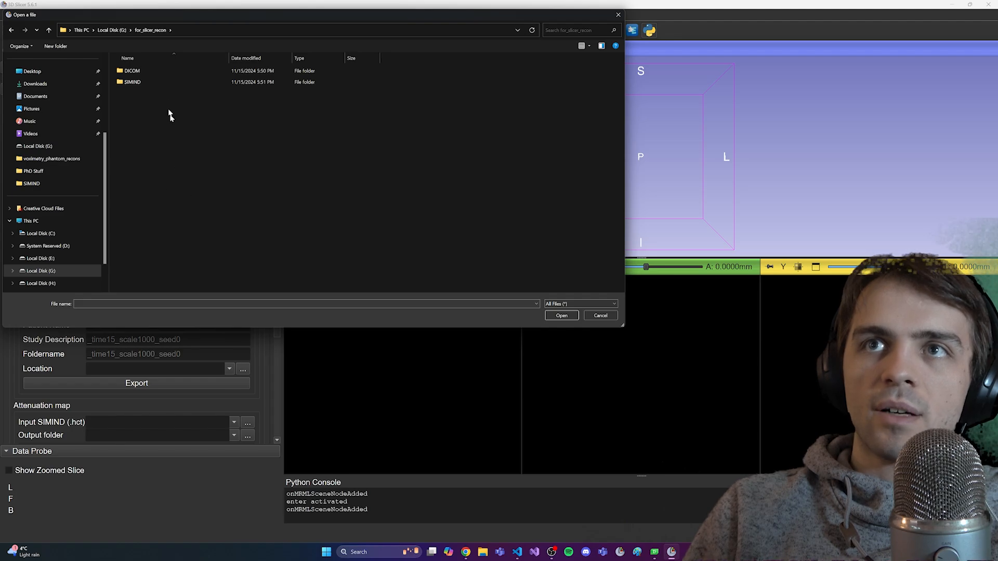
{"action": "double_click", "coordinate": [151, 82]}
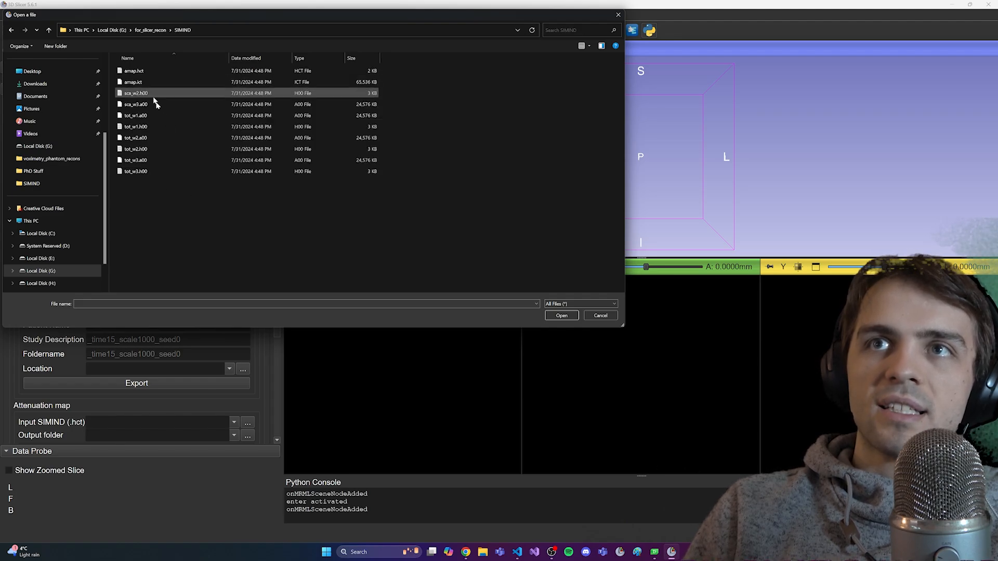
{"action": "left_click", "coordinate": [143, 130]}
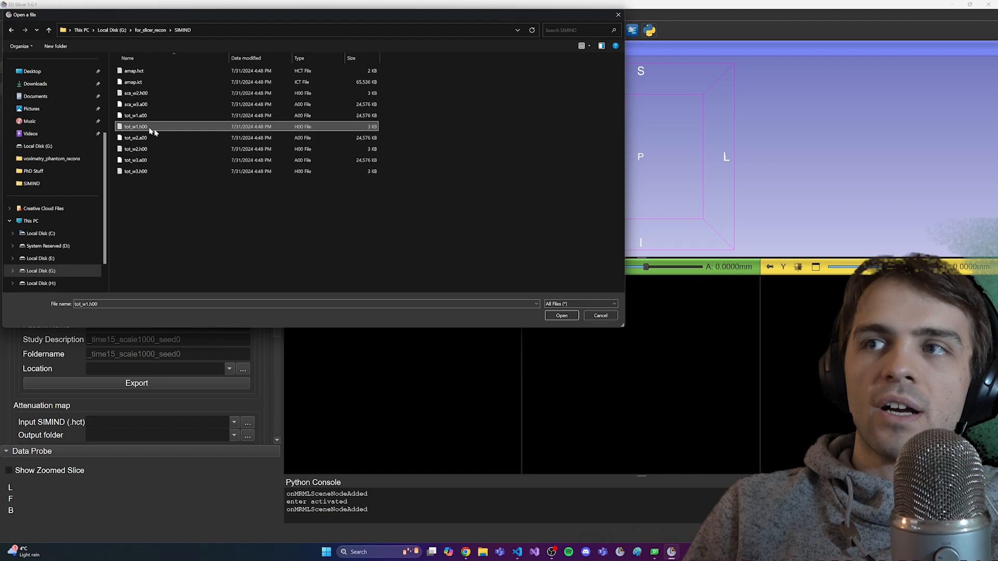
{"action": "left_click", "coordinate": [562, 316]}
- Assign tot_w2.h00 to Window 2 and tot_w3.h00 to Window 3 from the same SIMIND folder
{"action": "left_click", "coordinate": [243, 289]}
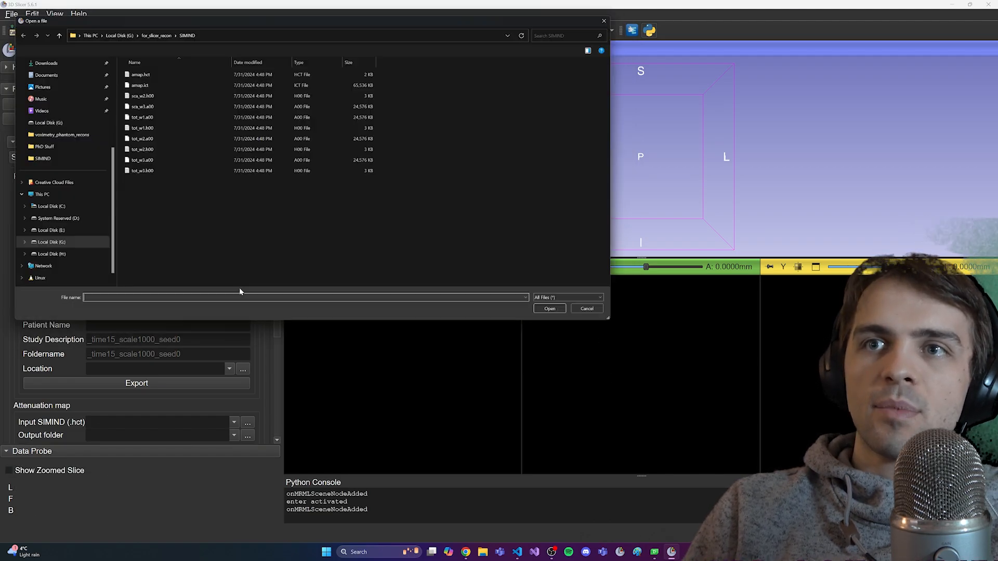
{"action": "left_click", "coordinate": [149, 151]}
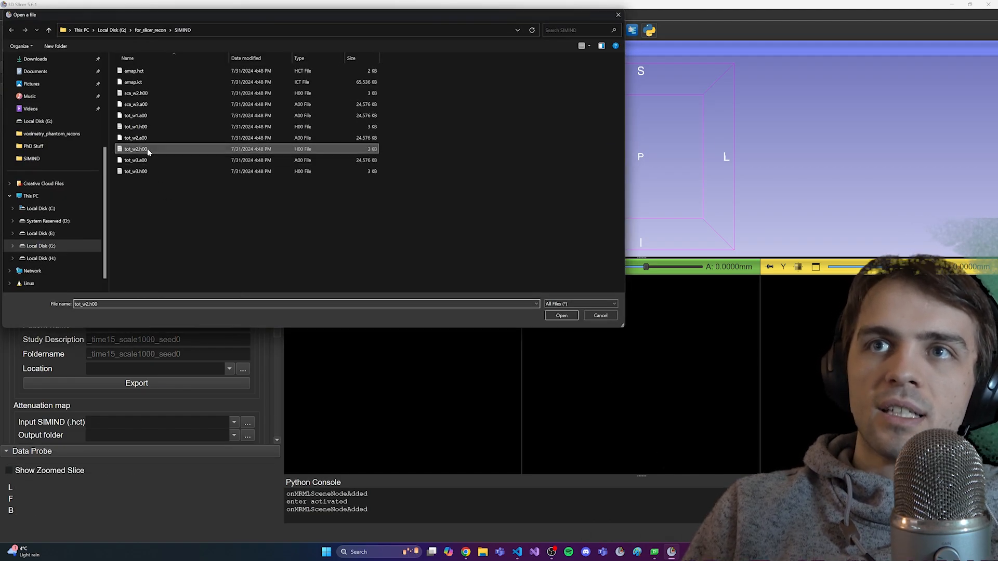
{"action": "left_click", "coordinate": [562, 316]}
{"action": "left_click", "coordinate": [242, 301]}
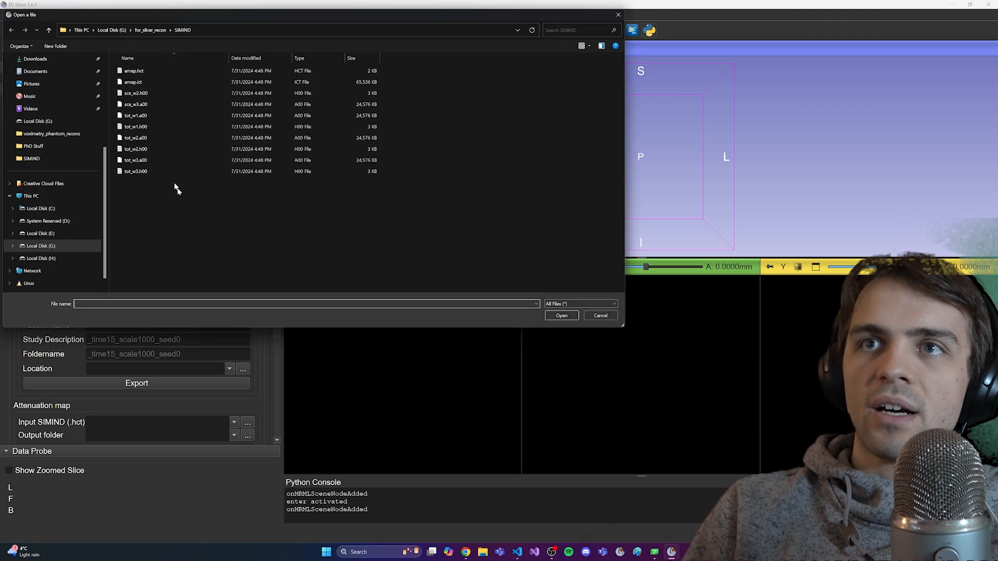
{"action": "left_click", "coordinate": [151, 170]}
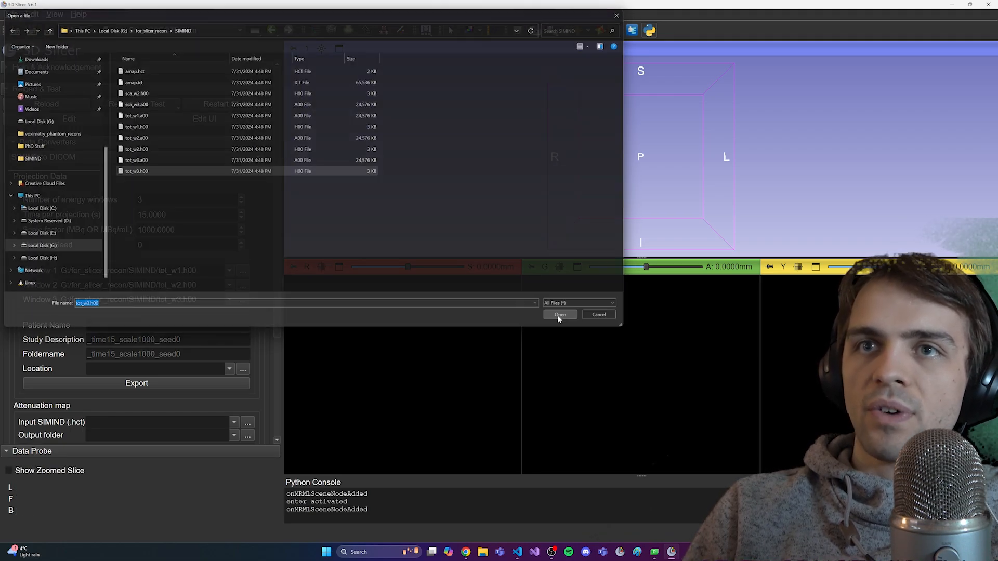
{"action": "left_click", "coordinate": [562, 315]}
- Enter the phantom name jaszak as the patient name for the projection data export
{"action": "scroll", "coordinate": [156, 318], "scroll_direction": "down", "scroll_amount": 2}
{"action": "left_click", "coordinate": [112, 261]}
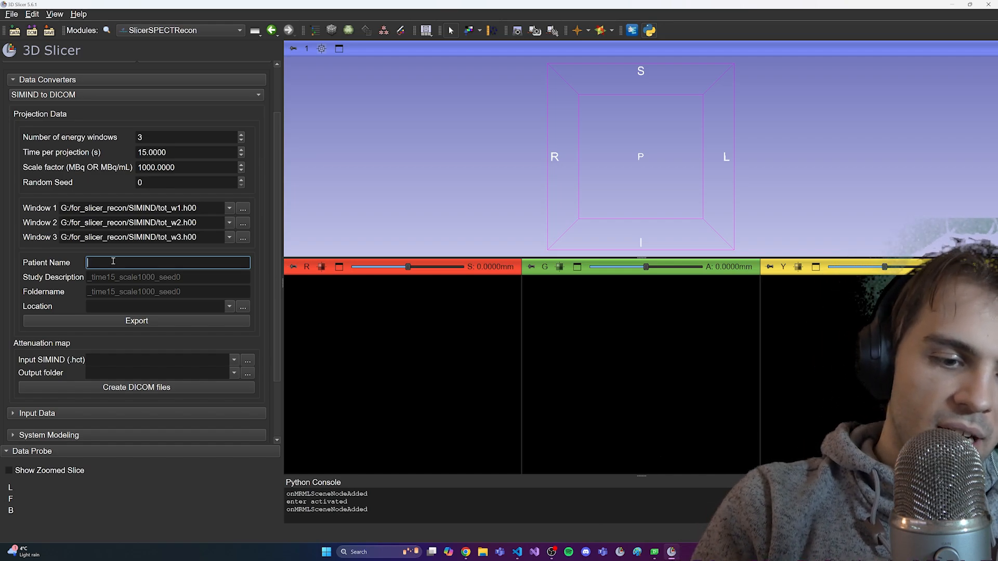
{"action": "type", "text": "jaszak"}
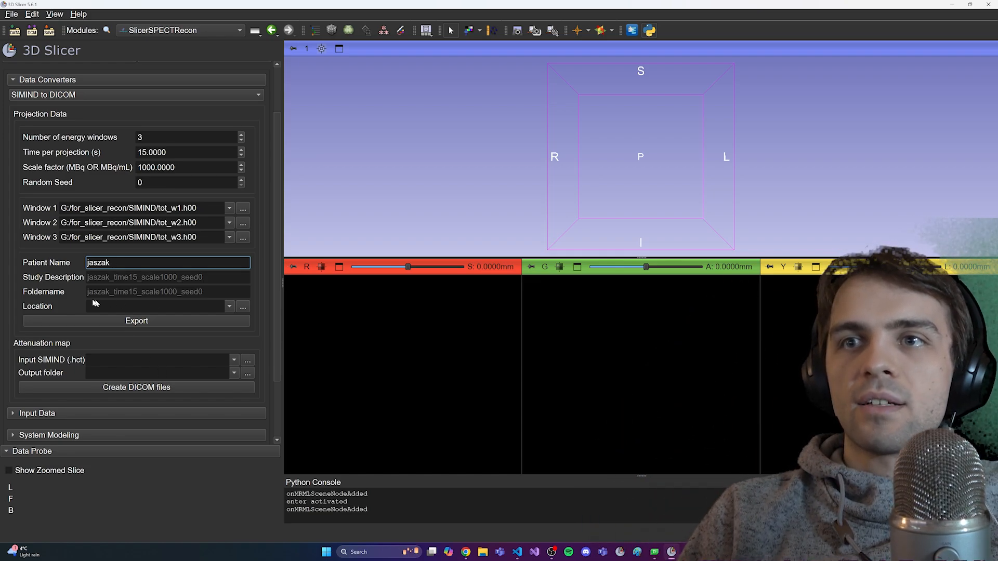
- Create a folder named SIMIND2DICOM in for_slicer_recon and choose it as the projection data's export location
{"action": "left_click", "coordinate": [243, 308]}
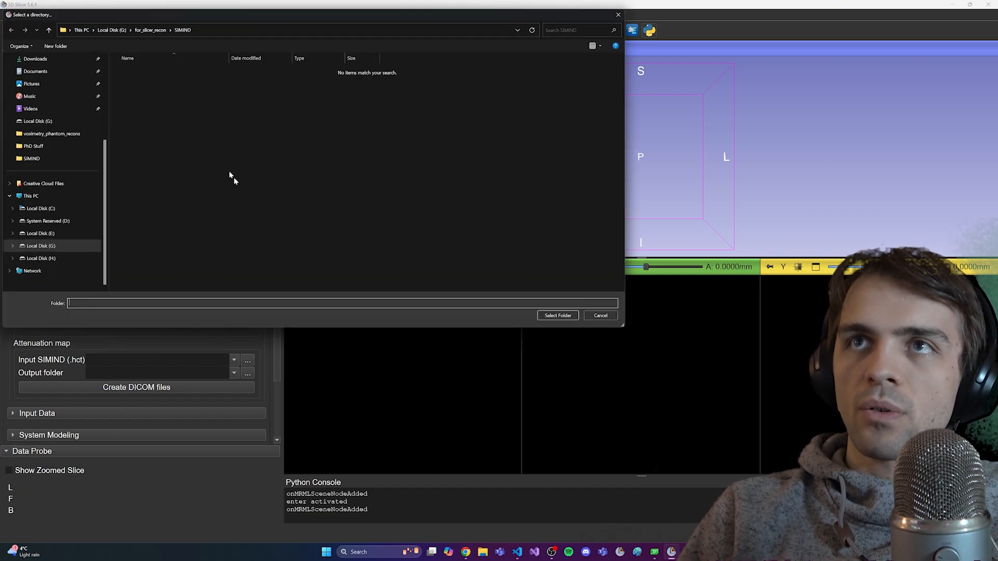
{"action": "left_click", "coordinate": [156, 32]}
{"action": "right_click", "coordinate": [202, 132]}
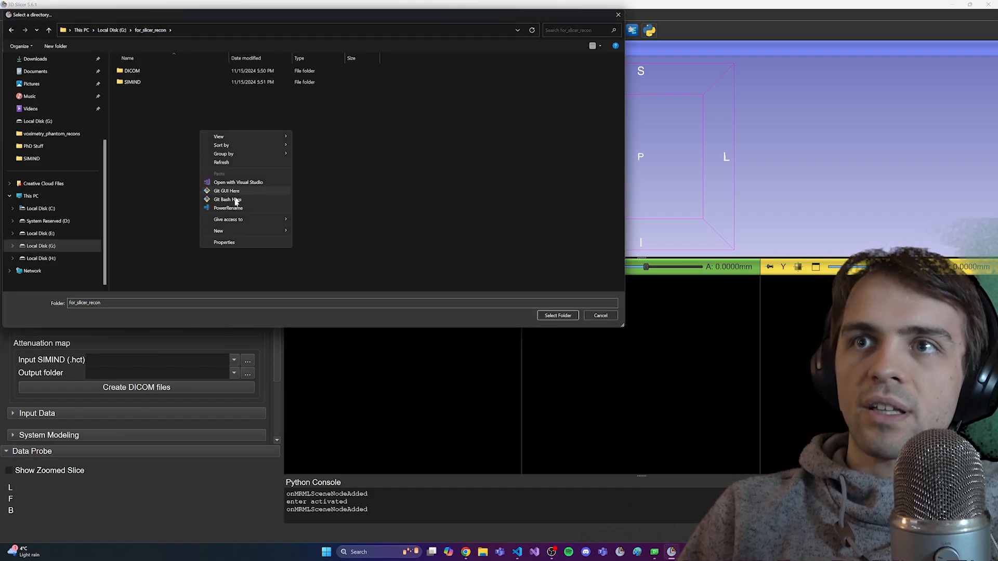
{"action": "mouse_move", "coordinate": [230, 231]}
{"action": "left_click", "coordinate": [319, 233]}
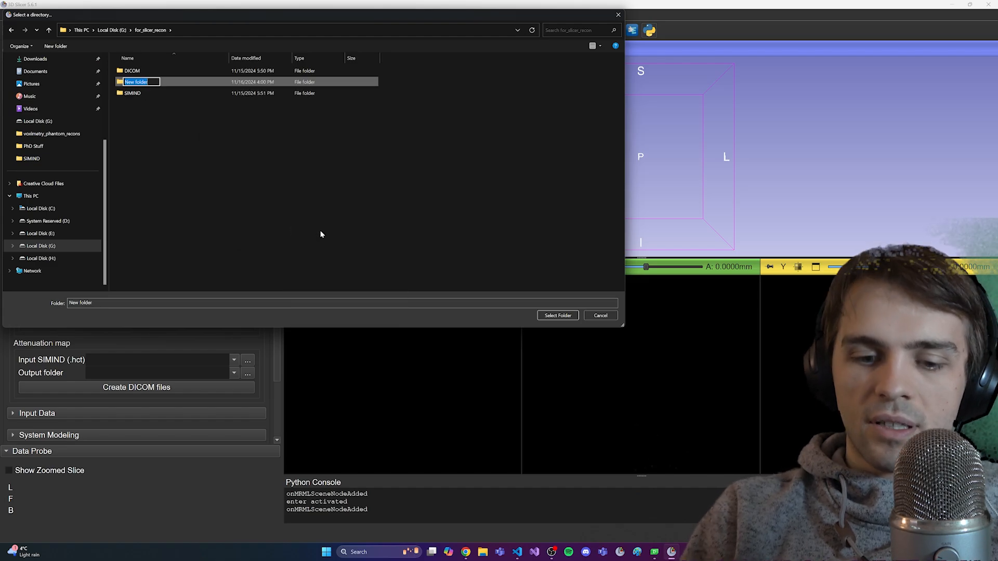
{"action": "type", "text": "SIMIND"}
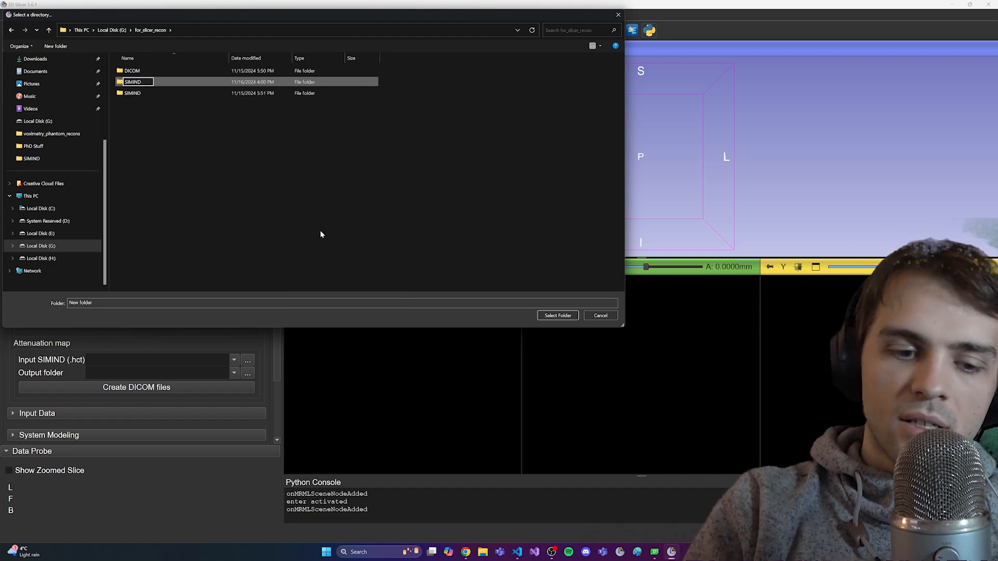
{"action": "type", "text": "2DICOM"}
{"action": "key", "text": "Return"}
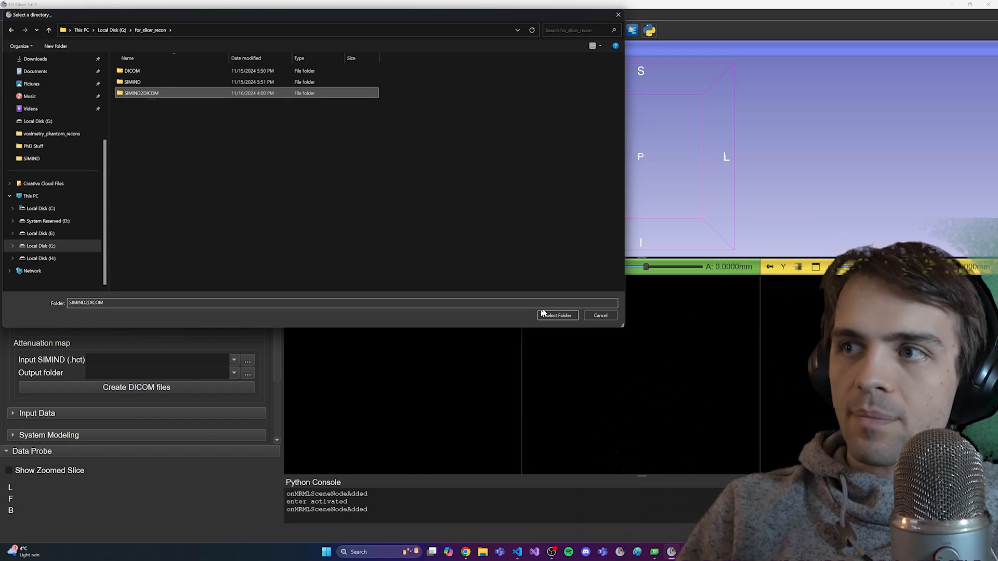
{"action": "left_click", "coordinate": [558, 315]}
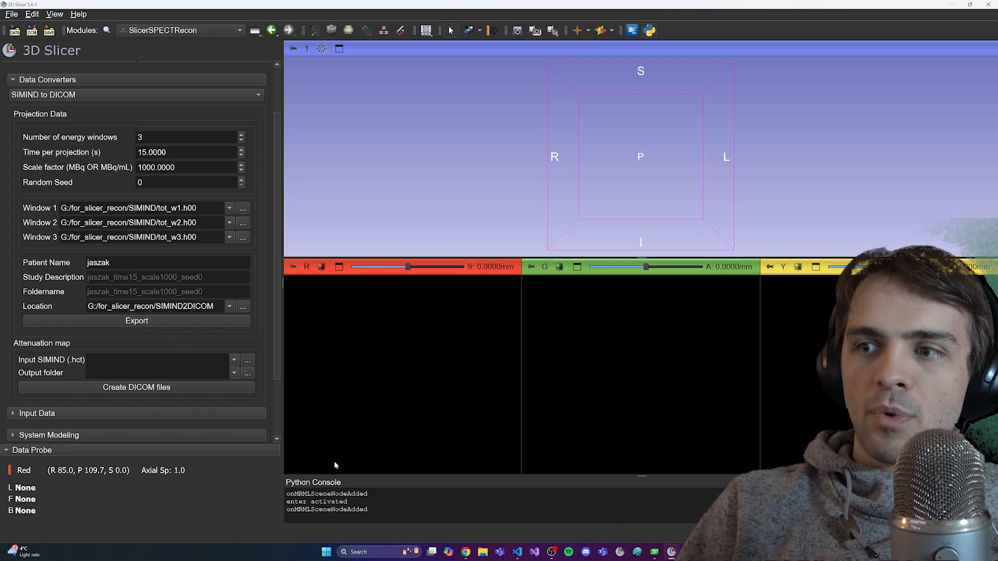
- Check the exported projection DICOM file in the jaszak_time15_scale1000_seed0 folder under SIMIND2DICOM using File Explorer
{"action": "left_click", "coordinate": [483, 552]}
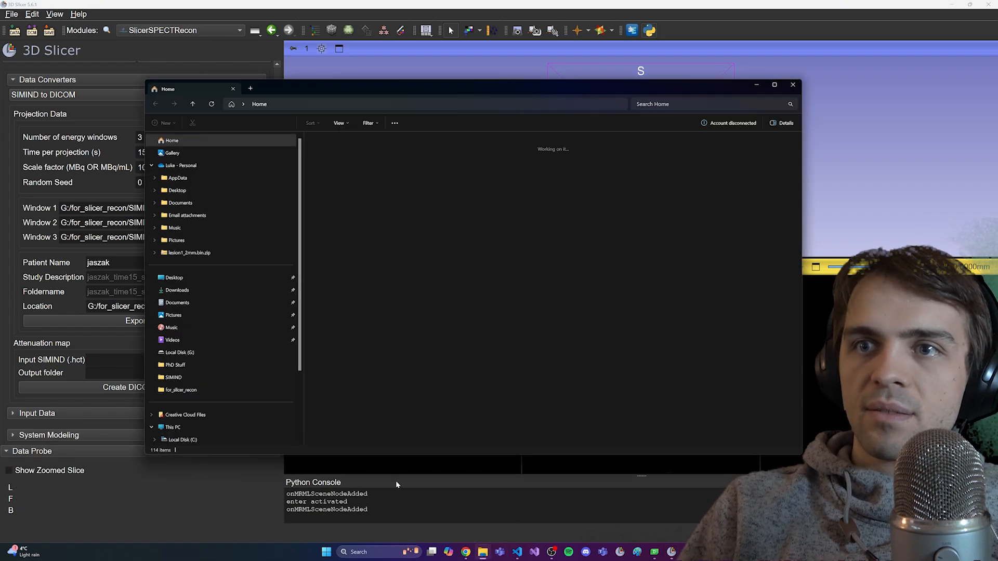
{"action": "left_click", "coordinate": [209, 390]}
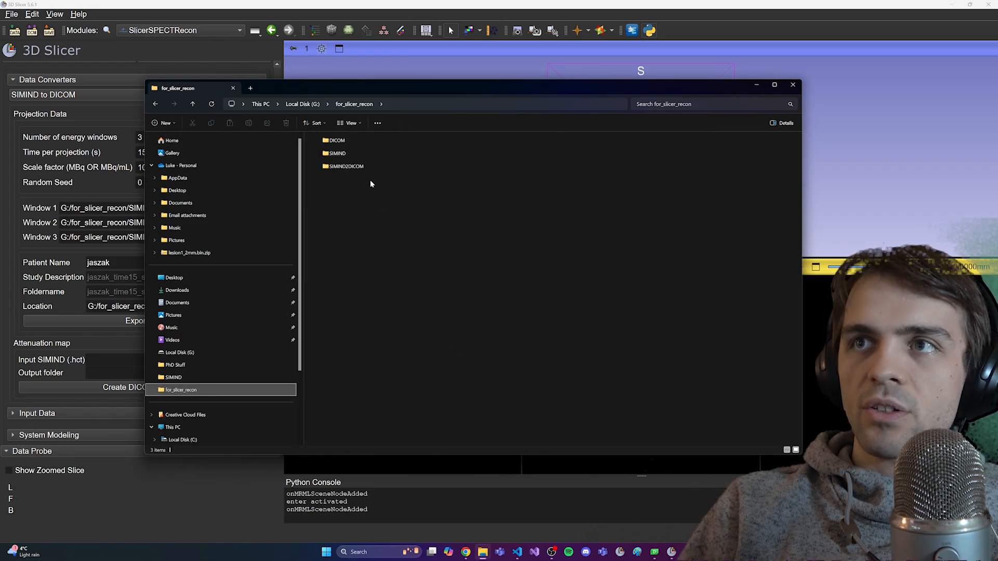
{"action": "double_click", "coordinate": [364, 168]}
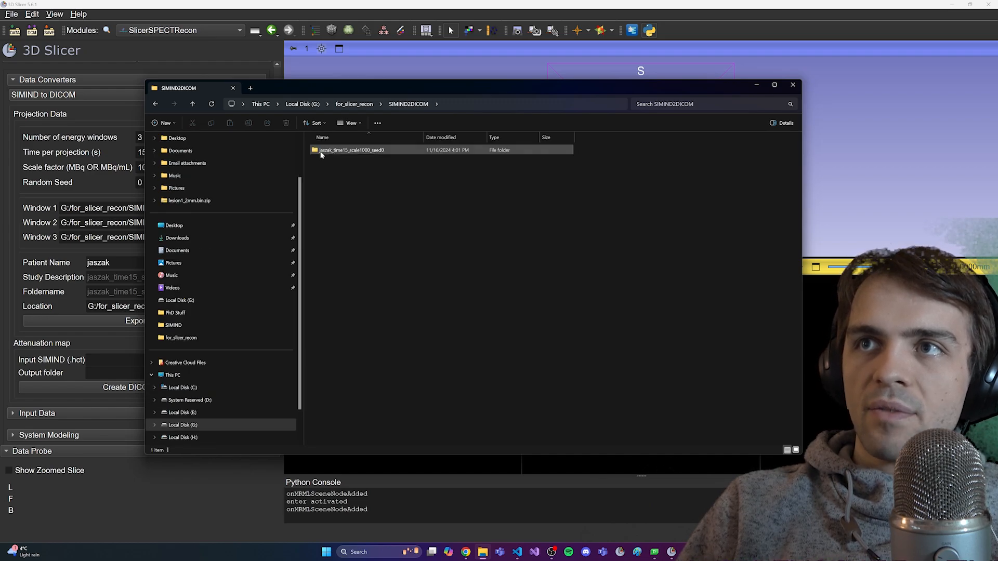
{"action": "double_click", "coordinate": [343, 152]}
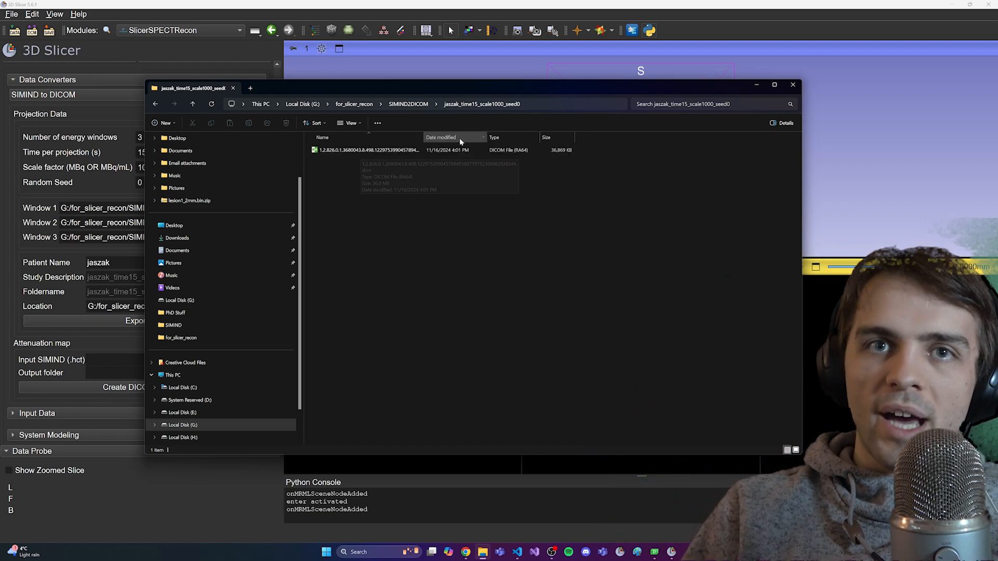
{"action": "left_click", "coordinate": [756, 85]}
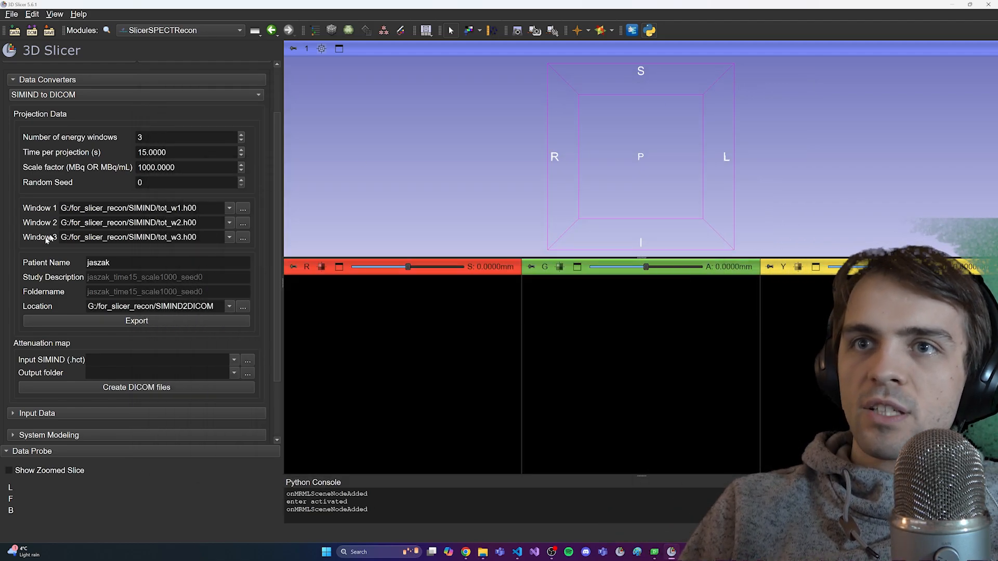
- Assign amap.hct from the G:/for_slicer_recon/SIMIND folder as the attenuation map's SIMIND input
{"action": "scroll", "coordinate": [105, 330], "scroll_direction": "down", "scroll_amount": 2}
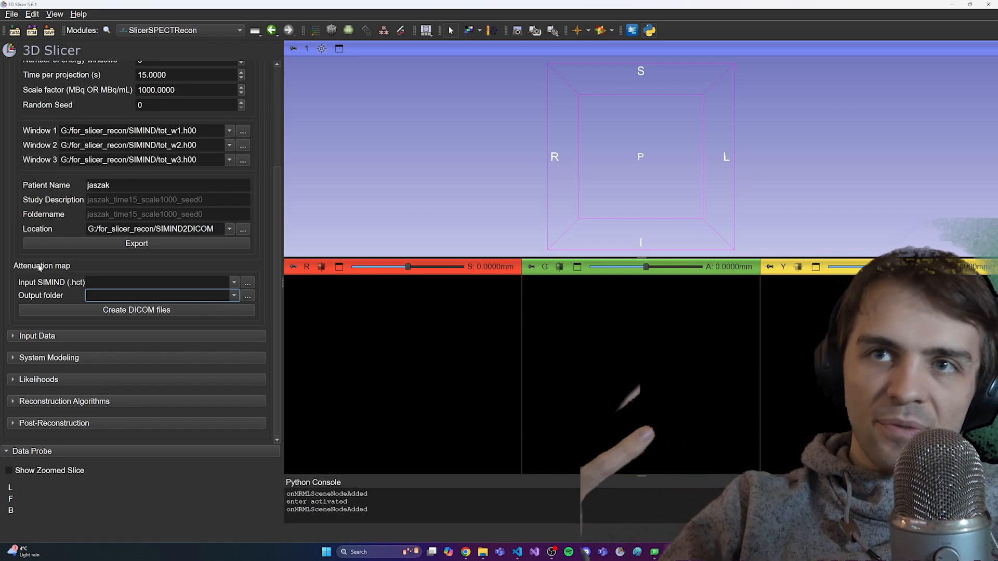
{"action": "left_click", "coordinate": [247, 282]}
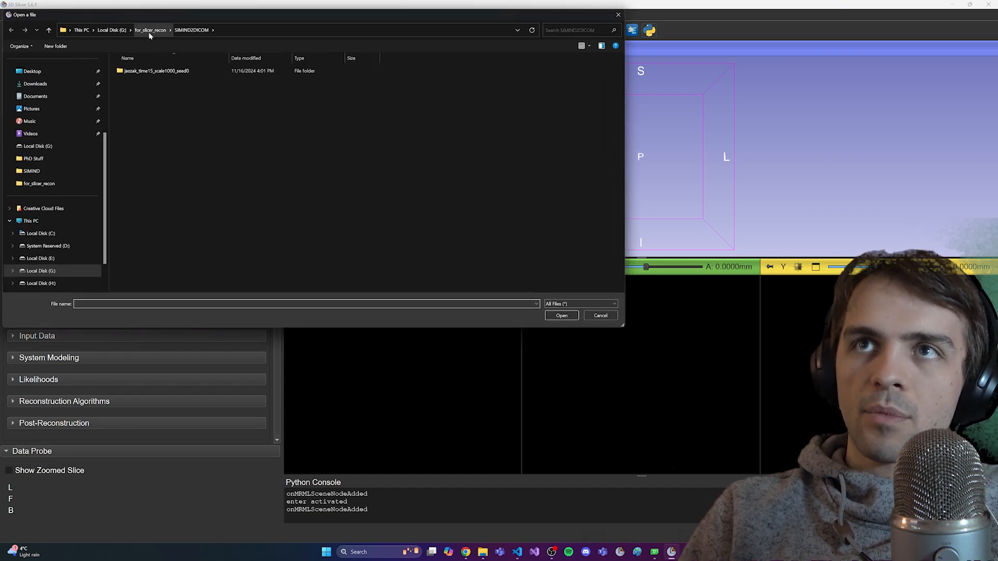
{"action": "left_click", "coordinate": [149, 30]}
{"action": "double_click", "coordinate": [148, 81]}
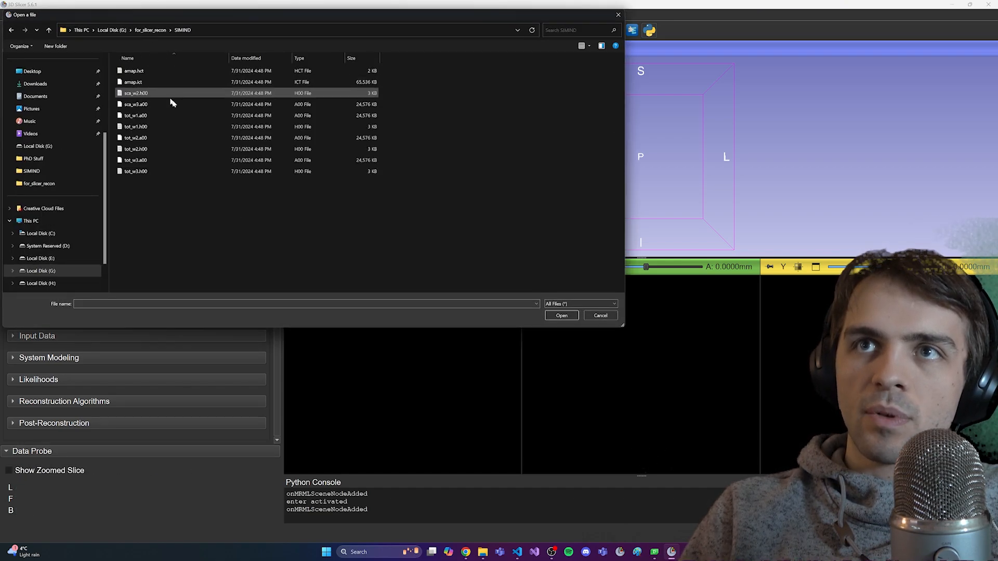
{"action": "left_click", "coordinate": [140, 74]}
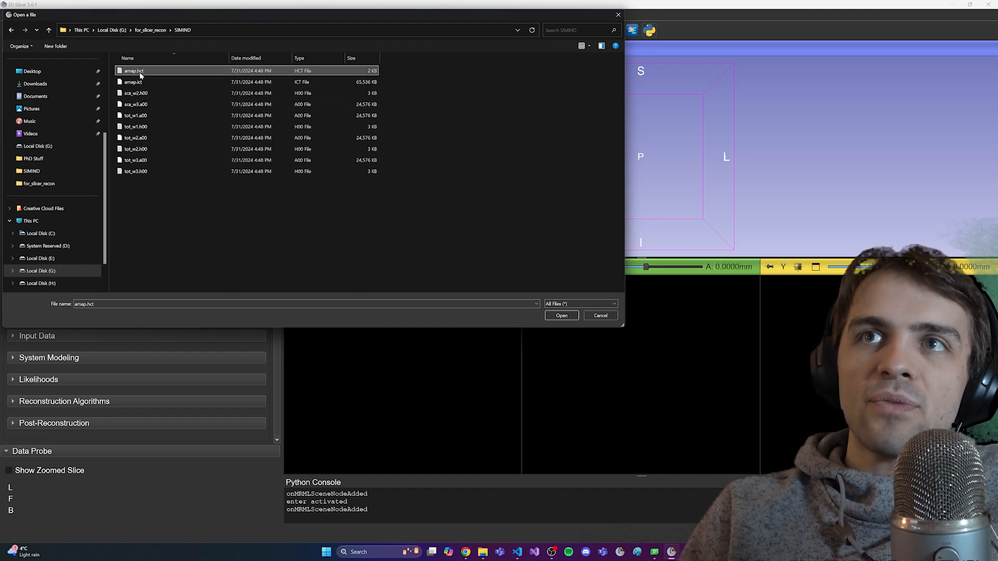
{"action": "left_click", "coordinate": [561, 316]}
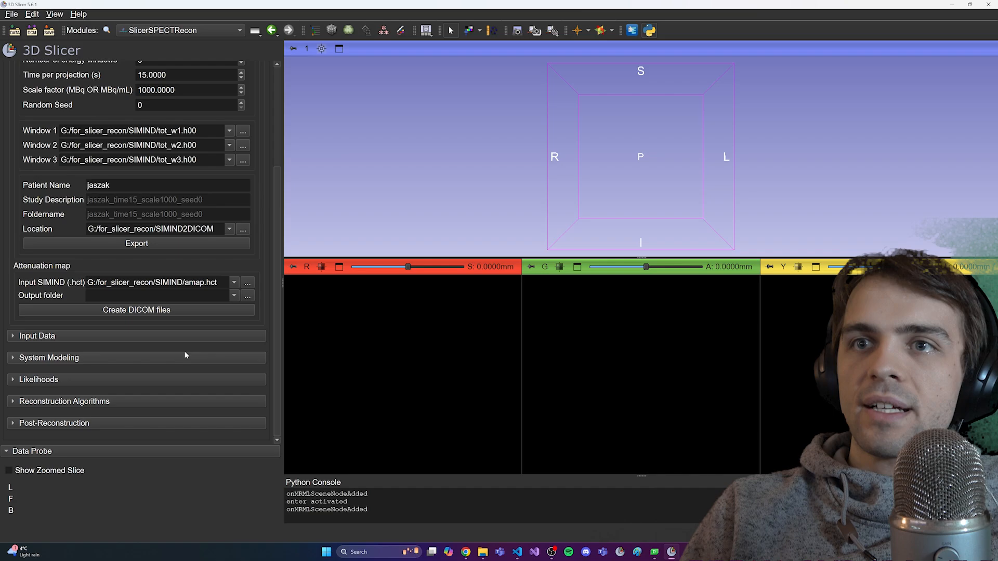
- Set the attenuation map's output folder to G:/for_slicer_recon/SIMIND2DICOM
{"action": "left_click", "coordinate": [246, 296]}
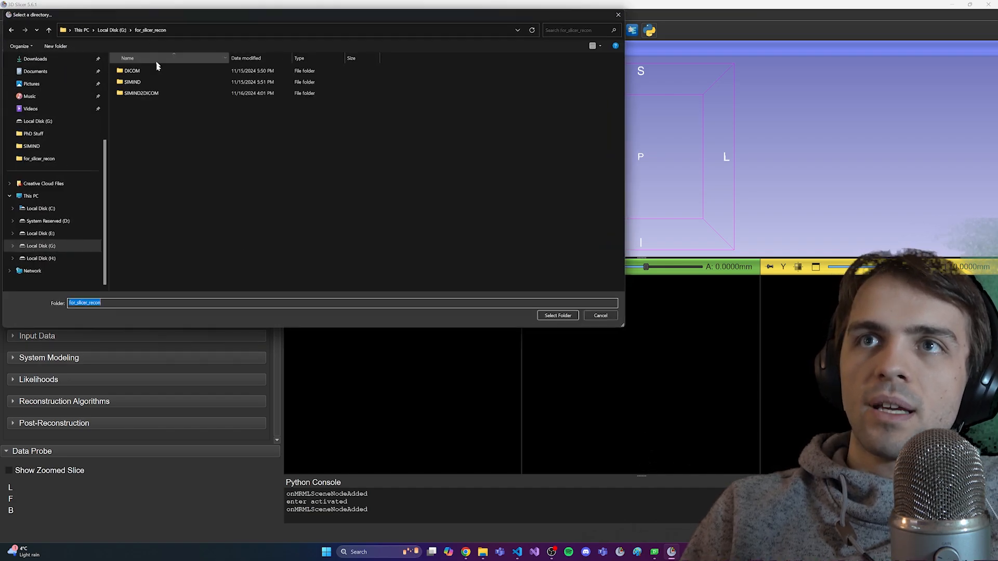
{"action": "left_click", "coordinate": [150, 94]}
{"action": "double_click", "coordinate": [158, 95]}
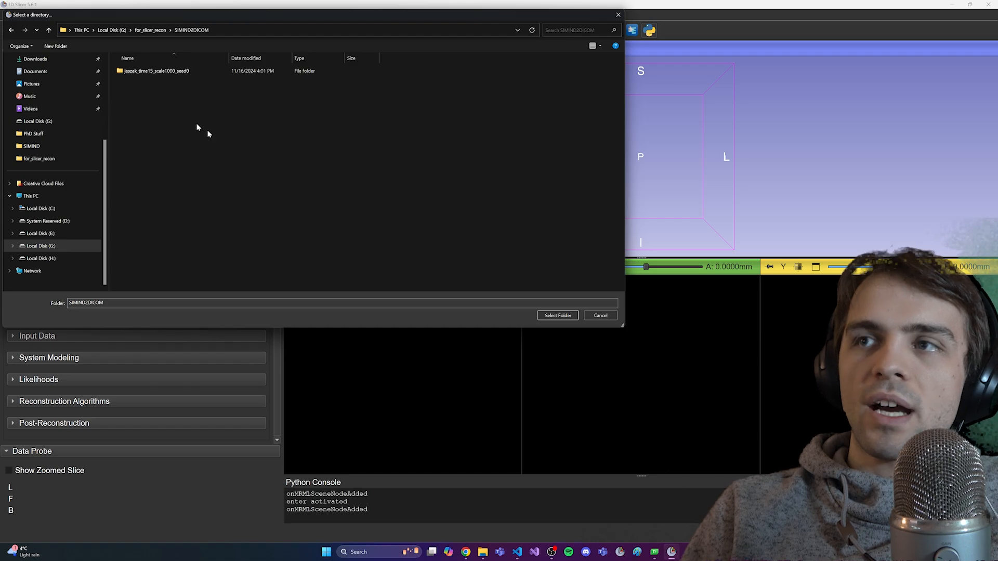
{"action": "left_click", "coordinate": [558, 315]}
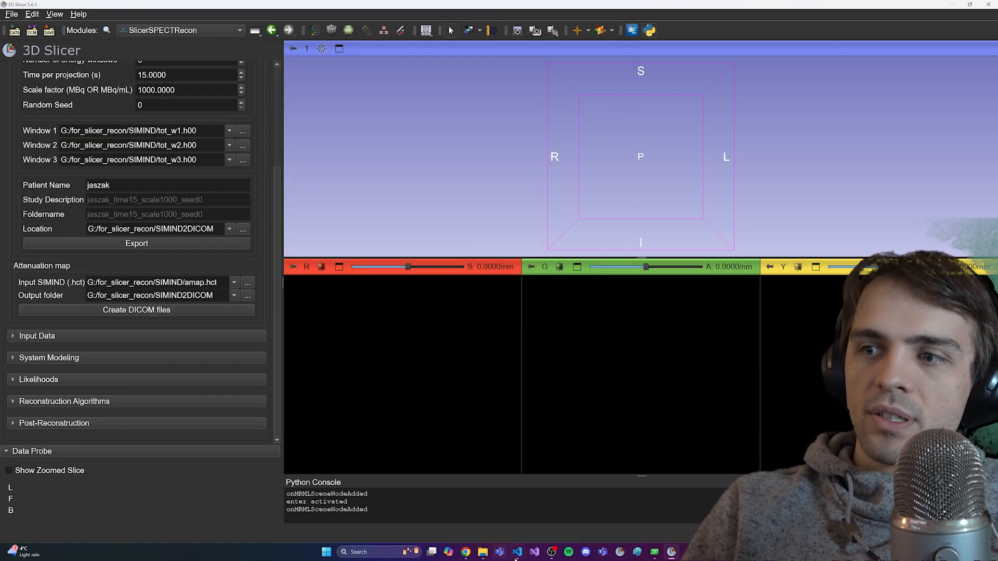
- Inspect the attenuation_map and jaszak_time15_scale1000_seed0 folders under SIMIND2DICOM in File Explorer, and close the window
{"action": "left_click", "coordinate": [483, 553]}
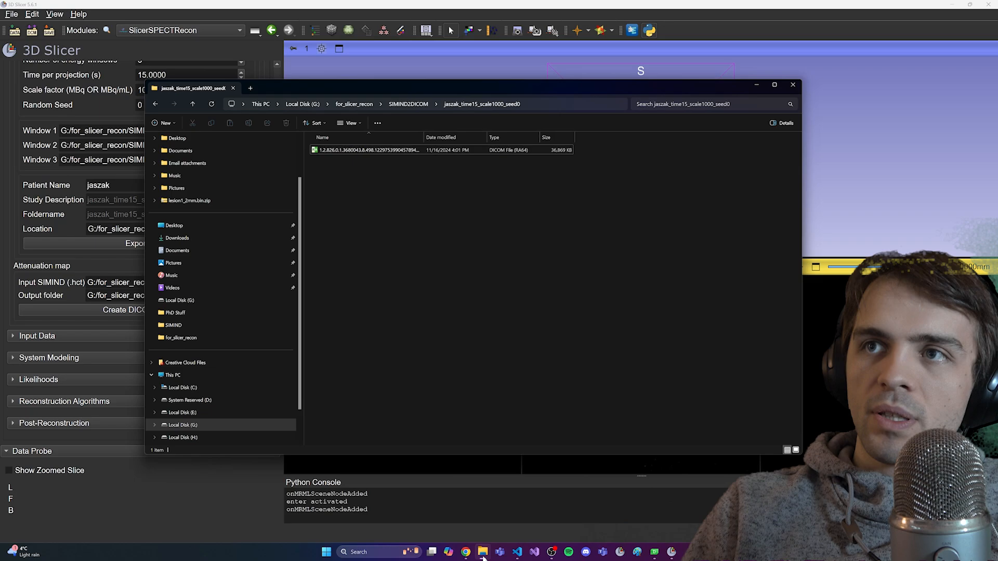
{"action": "left_click", "coordinate": [416, 105]}
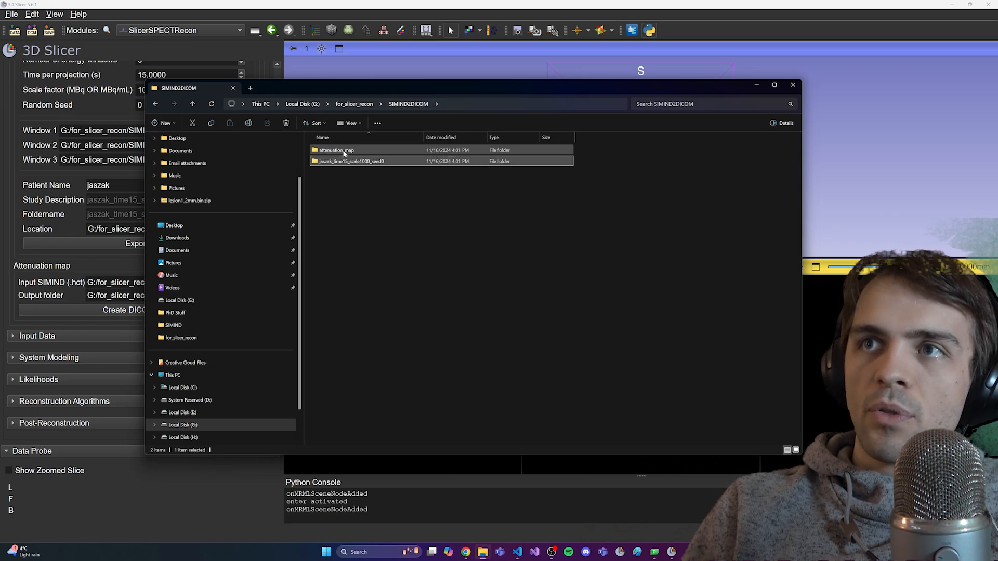
{"action": "double_click", "coordinate": [344, 152]}
{"action": "left_click", "coordinate": [156, 104]}
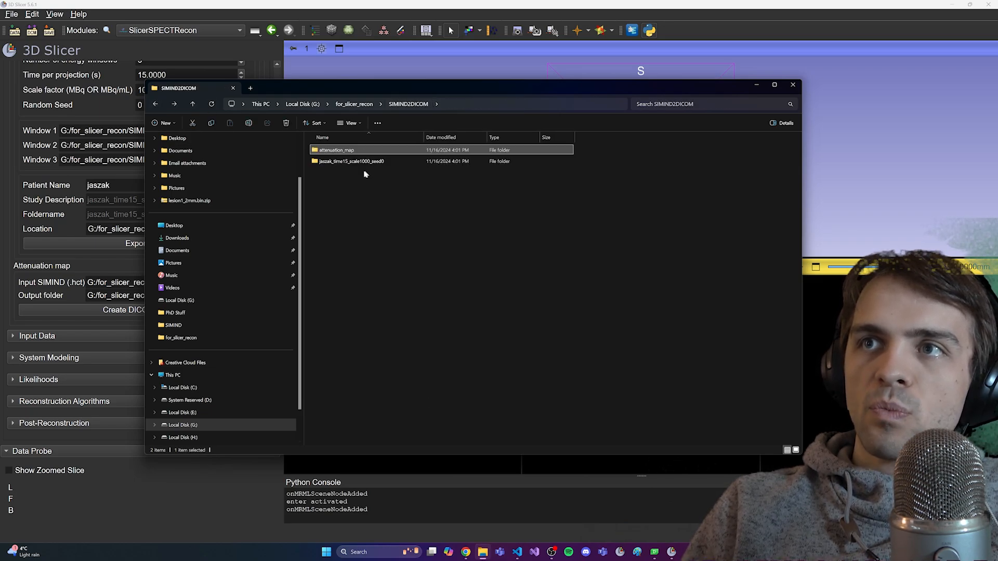
{"action": "double_click", "coordinate": [345, 164]}
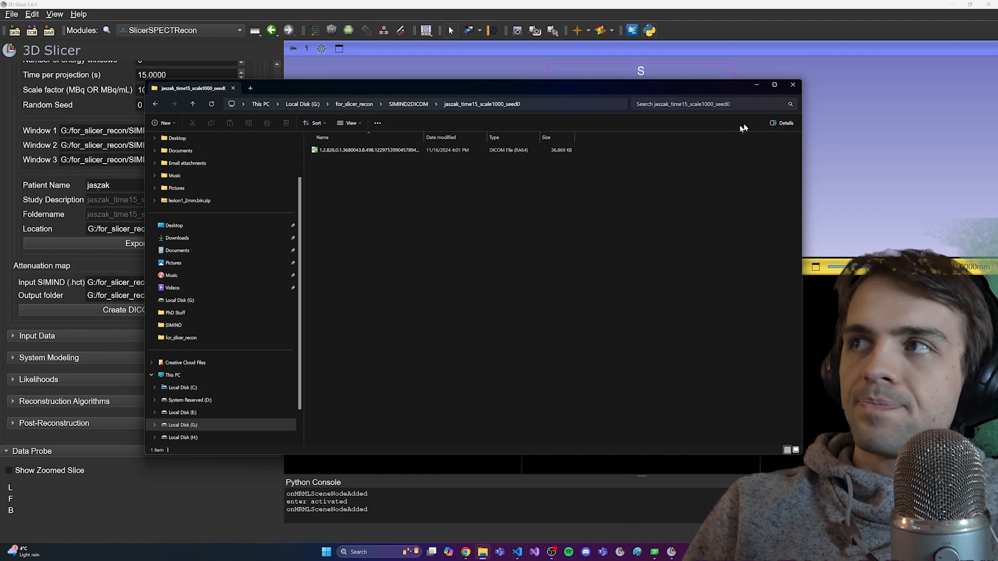
{"action": "left_click", "coordinate": [793, 85]}
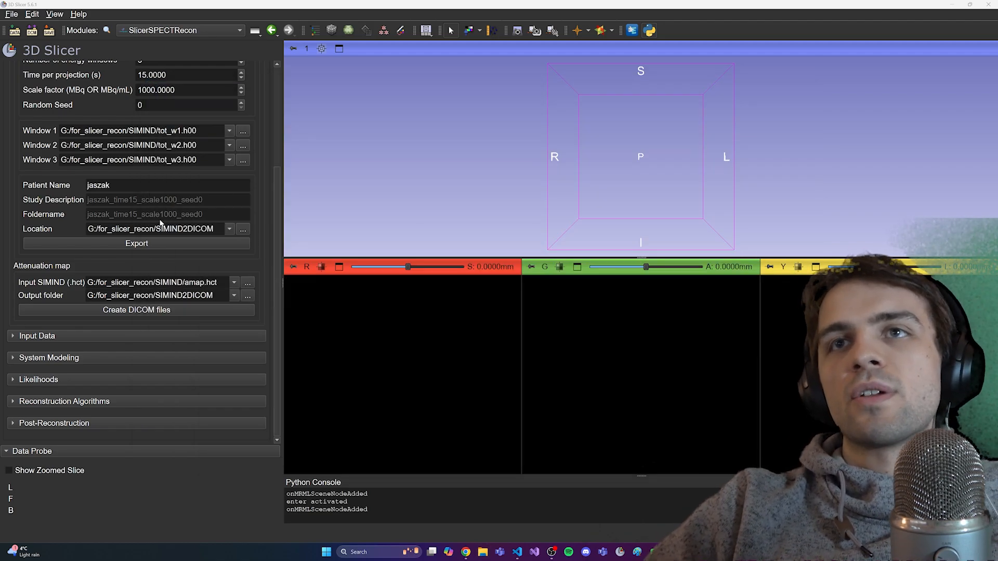
- Collapse Data Converters and expand the Input Data, System Modeling, Likelihoods, Reconstruction Algorithms and Post-Reconstruction sections
{"action": "scroll", "coordinate": [161, 224], "scroll_direction": "up", "scroll_amount": 5}
{"action": "left_click", "coordinate": [27, 127]}
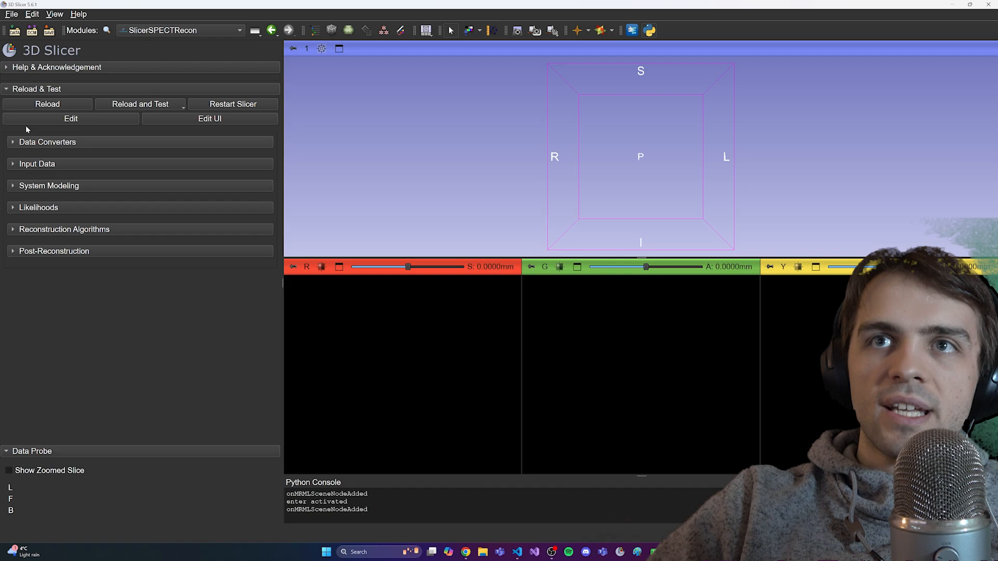
{"action": "left_click", "coordinate": [77, 165]}
{"action": "left_click", "coordinate": [73, 225]}
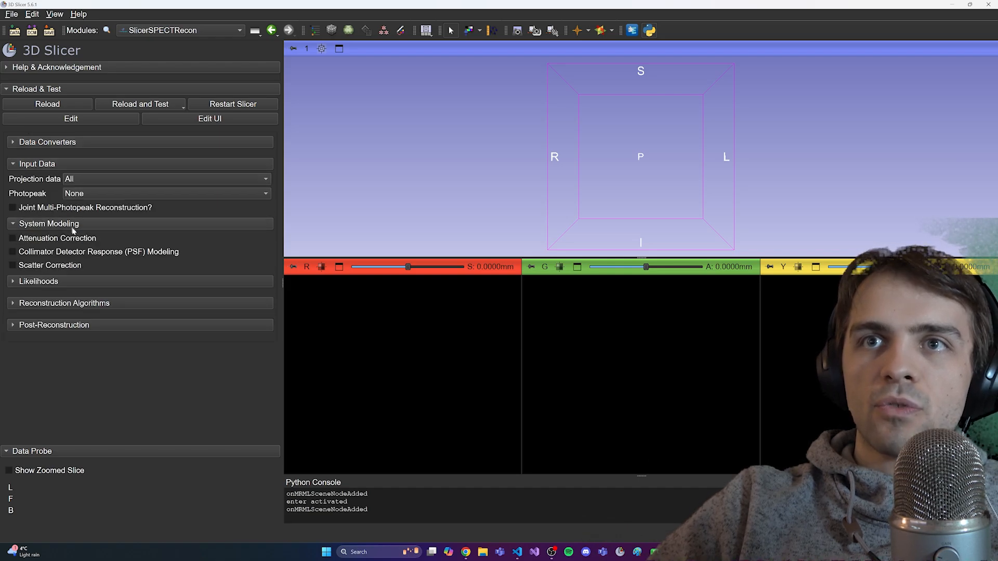
{"action": "left_click", "coordinate": [95, 281]}
{"action": "left_click", "coordinate": [113, 314]}
{"action": "left_click", "coordinate": [113, 396]}
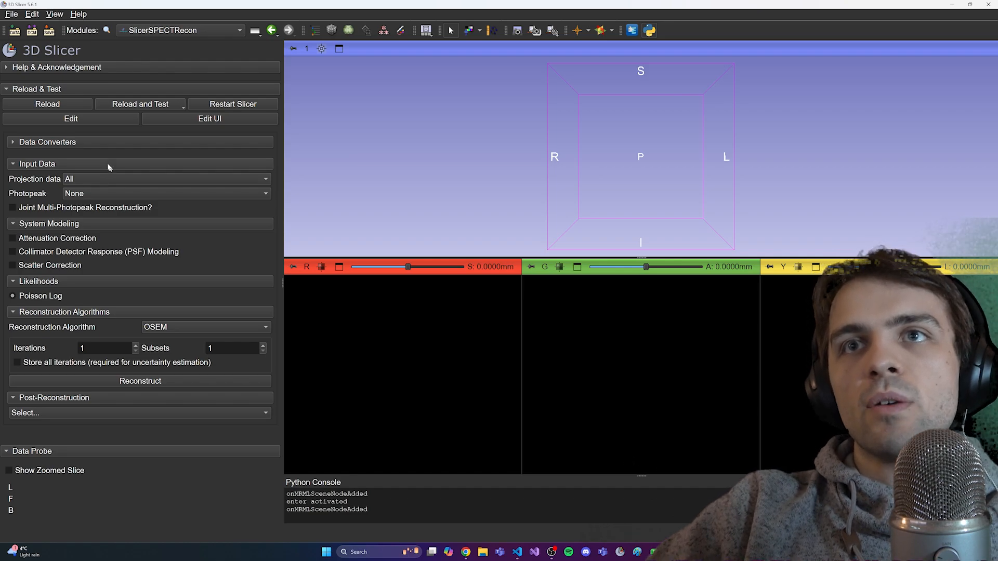
- Import the SIMIND2DICOM folder from for_slicer_recon into the DICOM database
{"action": "left_click", "coordinate": [32, 30]}
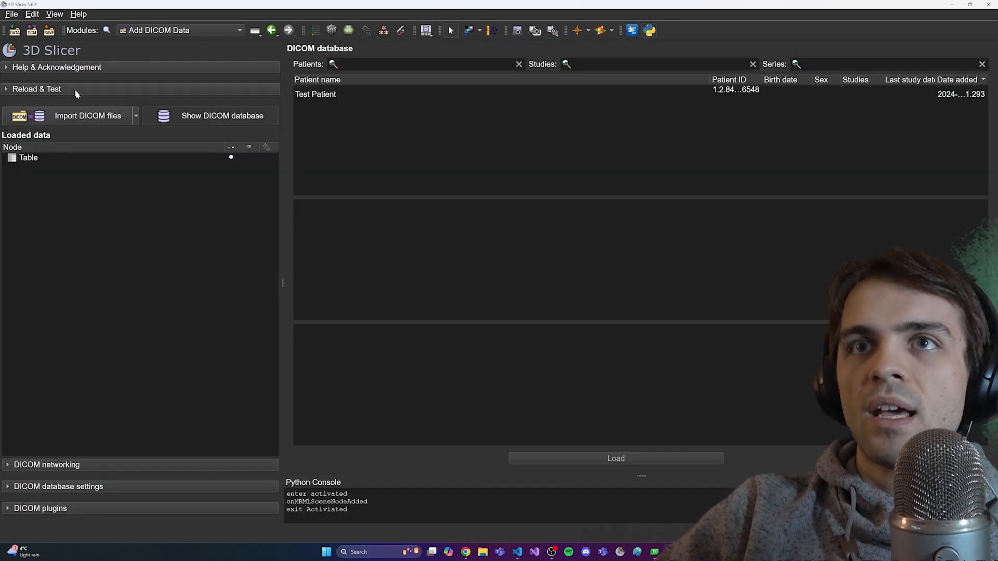
{"action": "left_click", "coordinate": [88, 120]}
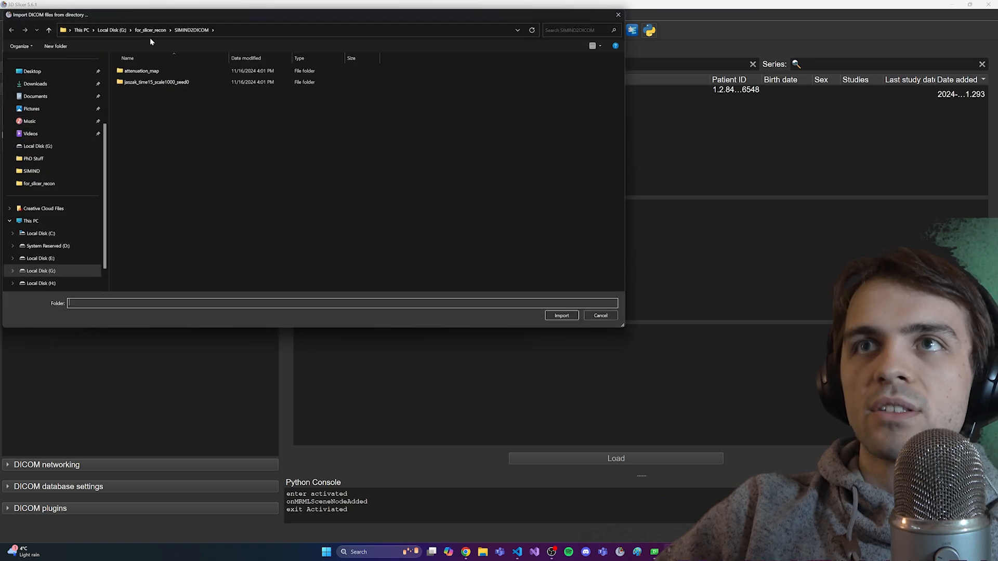
{"action": "left_click", "coordinate": [151, 31]}
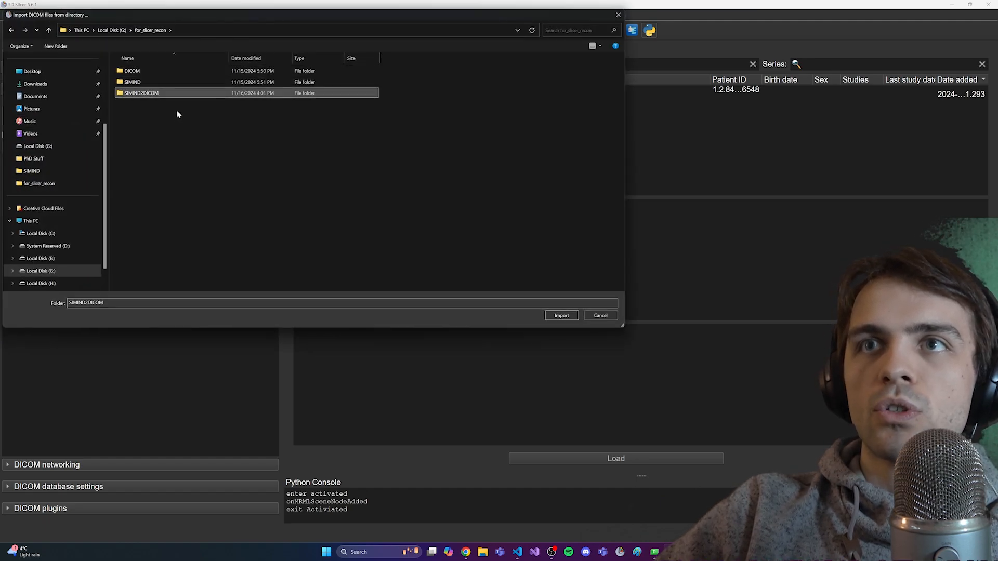
{"action": "left_click", "coordinate": [562, 315]}
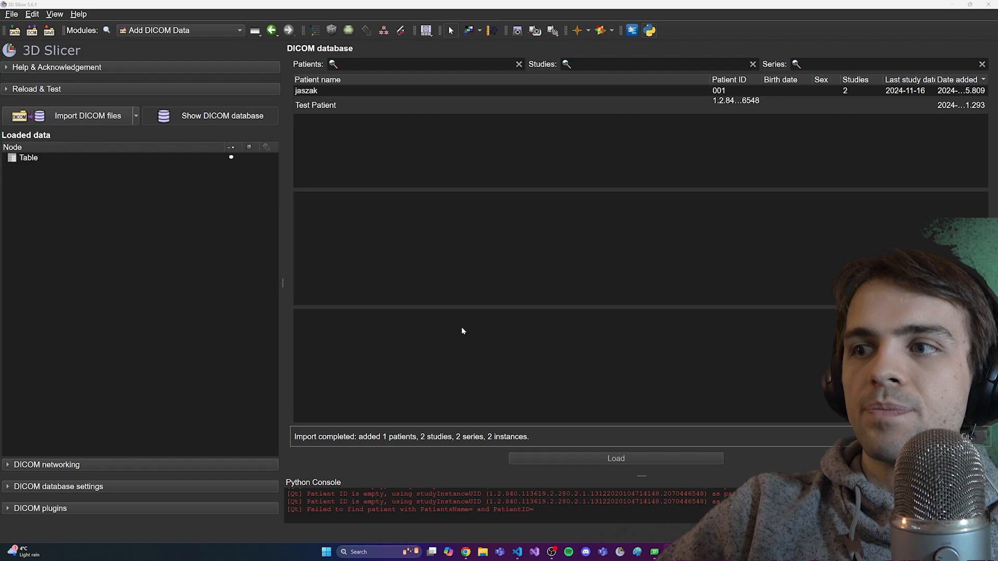
- Load the jaszak phantom's amap and jaszak_time15_scale1000_seed0 series, and move the green slice view to A 35 mm
{"action": "left_click", "coordinate": [307, 91]}
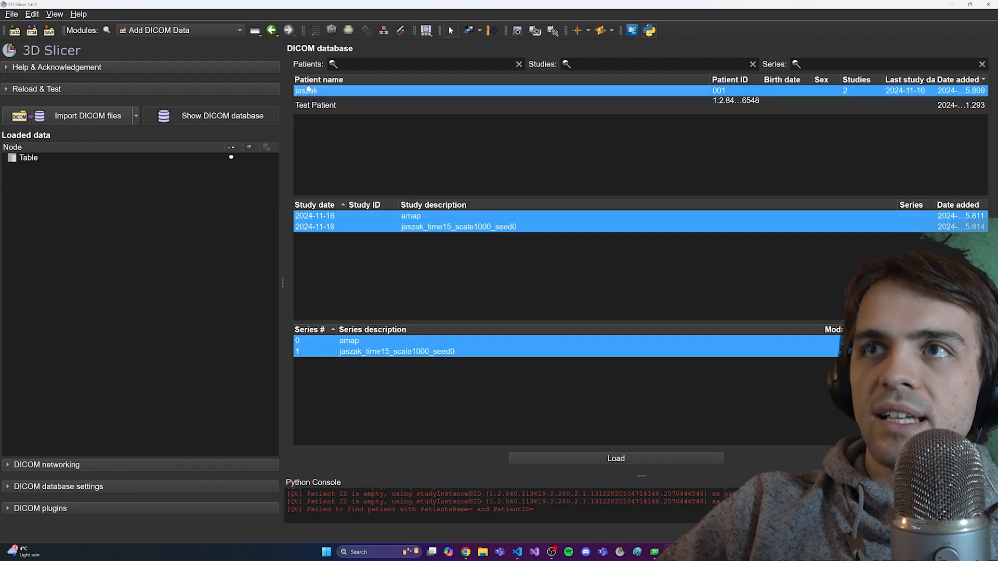
{"action": "left_click", "coordinate": [642, 458]}
{"action": "left_click", "coordinate": [560, 288]}
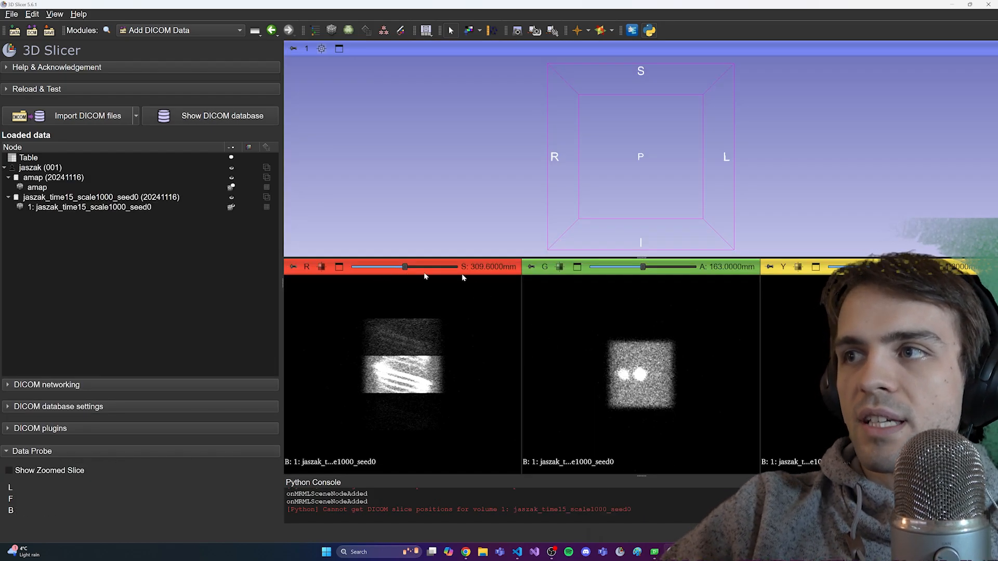
{"action": "left_click_drag", "start_coordinate": [644, 267], "coordinate": [599, 268]}
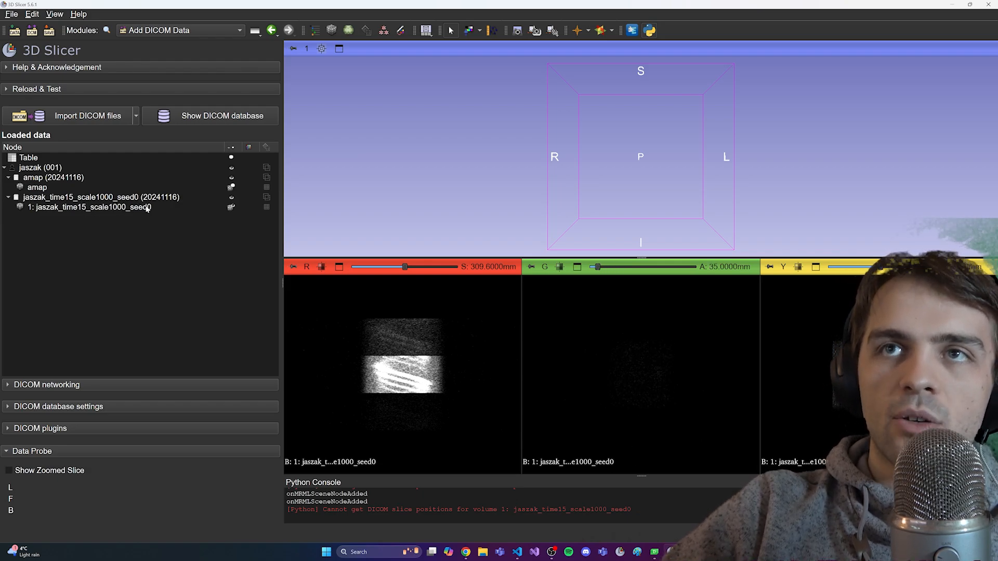
- In the SlicerSPECTRecon module, choose jaszak_time15_scale1000_seed0 as projection data and Window2 (187.20keV - 228.80keV) as photopeak
{"action": "left_click", "coordinate": [159, 32]}
{"action": "mouse_move", "coordinate": [228, 227]}
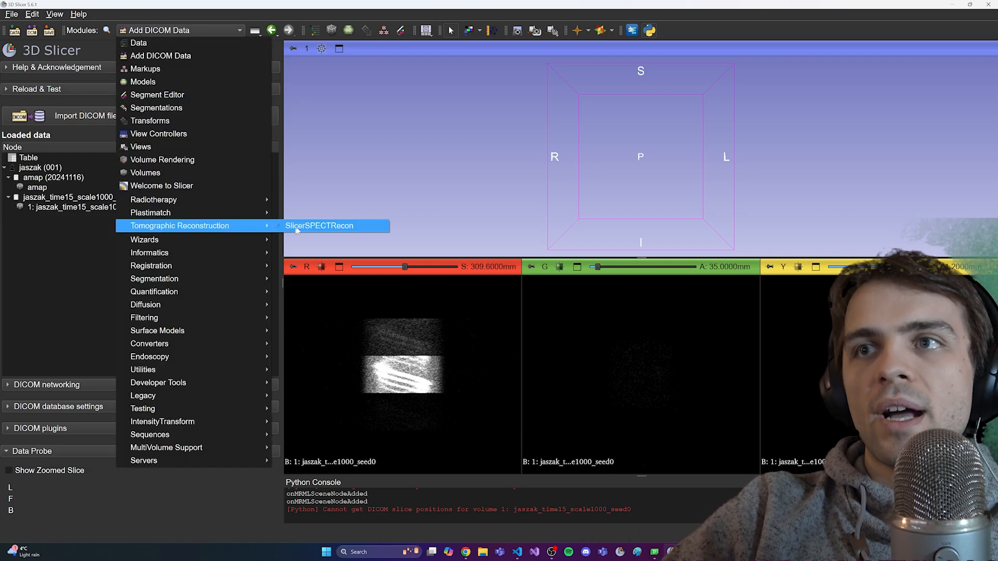
{"action": "left_click", "coordinate": [296, 227]}
{"action": "left_click", "coordinate": [96, 179]}
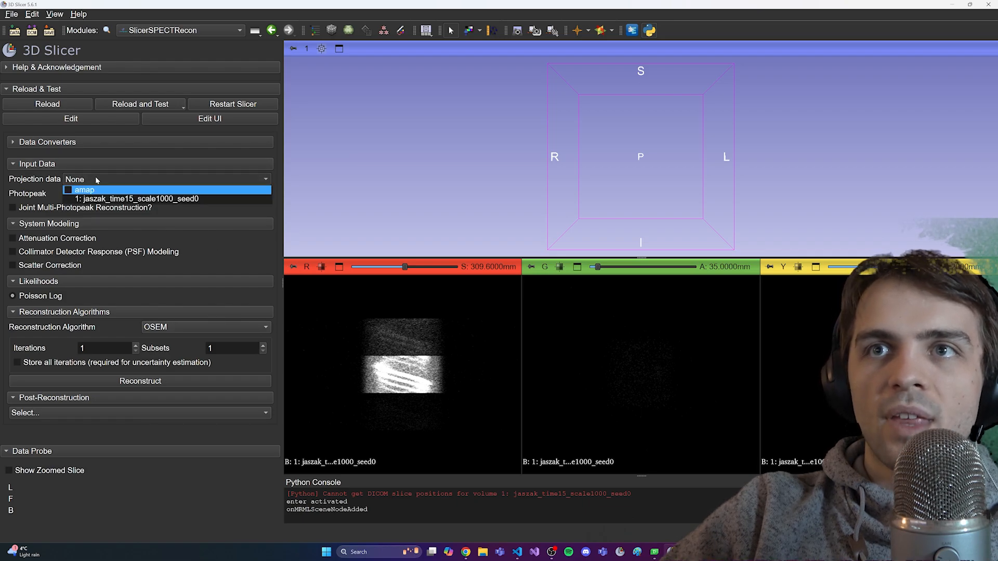
{"action": "left_click", "coordinate": [190, 200]}
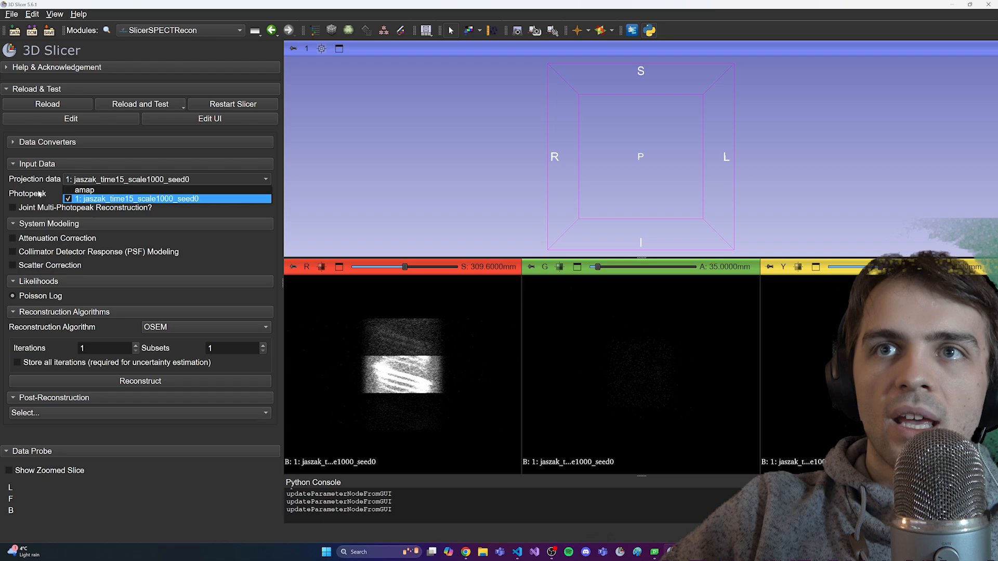
{"action": "left_click", "coordinate": [94, 196]}
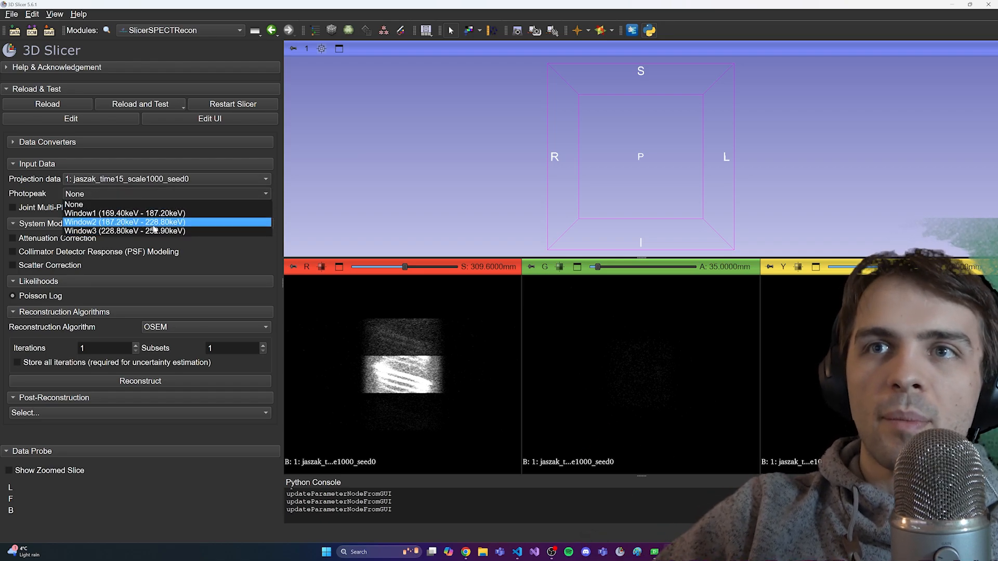
{"action": "left_click", "coordinate": [138, 223]}
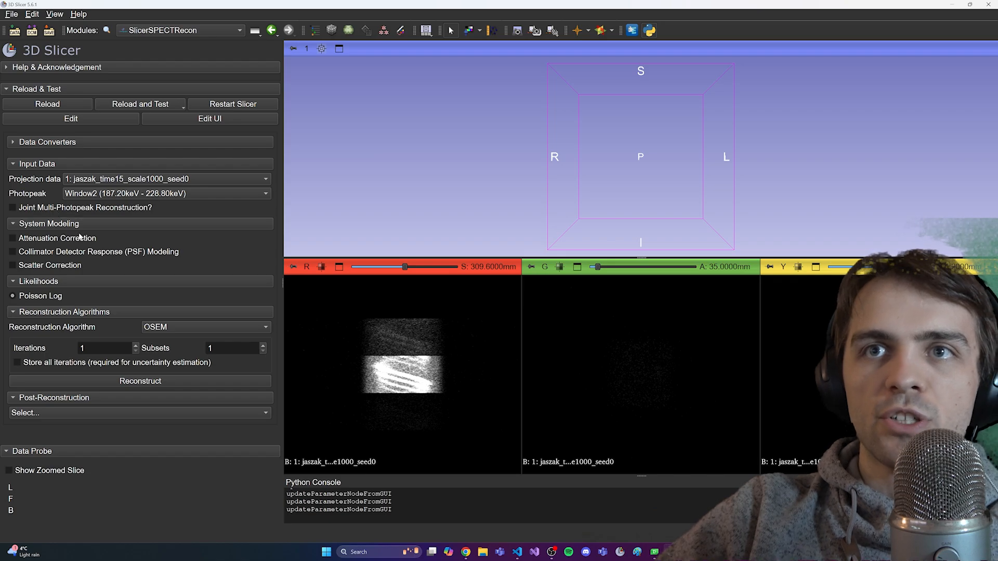
- Enable attenuation correction using amap as the attenuation map
{"action": "left_click", "coordinate": [13, 238]}
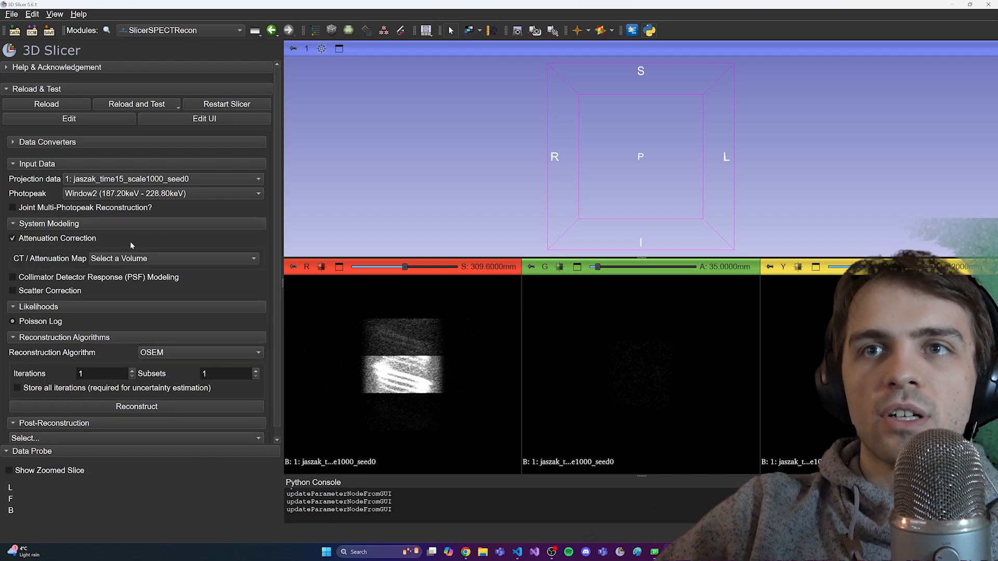
{"action": "left_click", "coordinate": [142, 260]}
{"action": "left_click", "coordinate": [141, 269]}
{"action": "scroll", "coordinate": [44, 242], "scroll_direction": "down", "scroll_amount": 1}
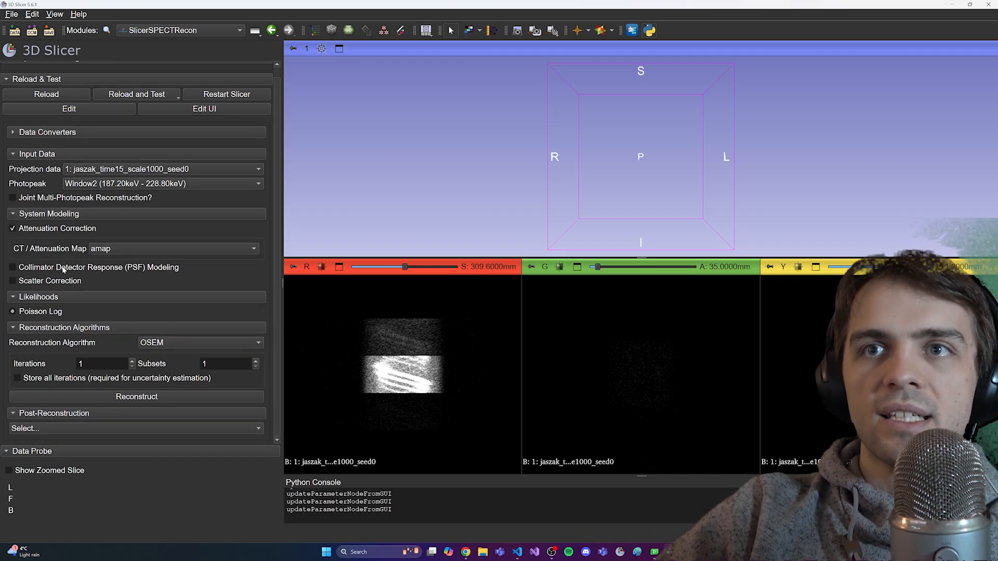
- Enable collimator detector response (PSF) modeling with the SI-ME collimator and an intrinsic resolution of 0.36 cm
{"action": "left_click", "coordinate": [44, 267]}
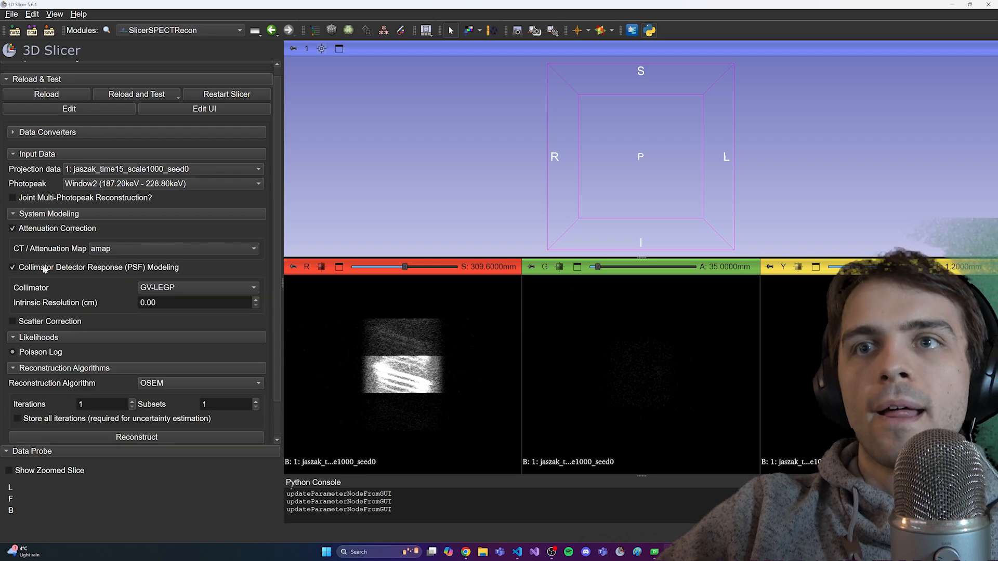
{"action": "left_click", "coordinate": [184, 290]}
{"action": "scroll", "coordinate": [166, 338], "scroll_direction": "down", "scroll_amount": 10}
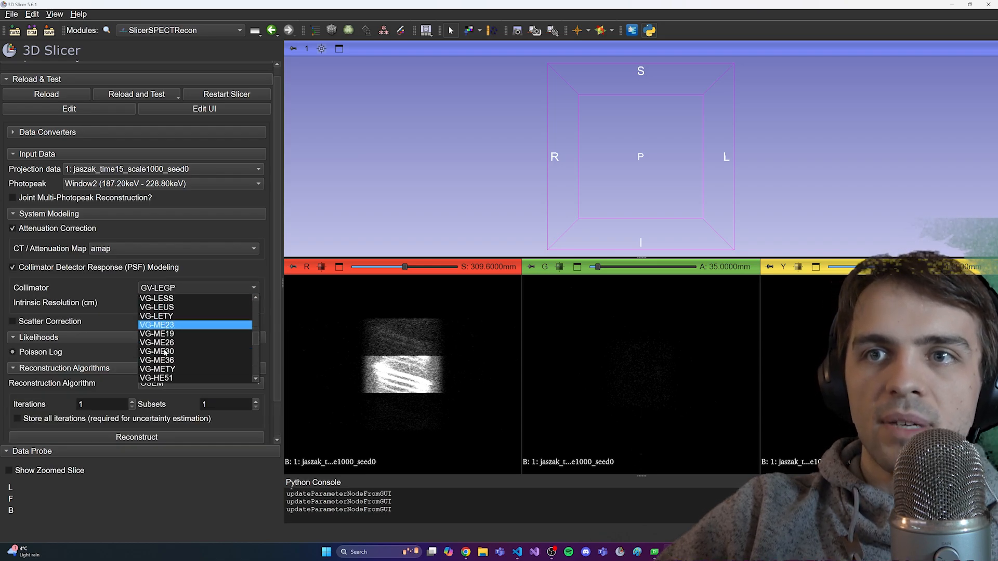
{"action": "scroll", "coordinate": [164, 353], "scroll_direction": "down", "scroll_amount": 8}
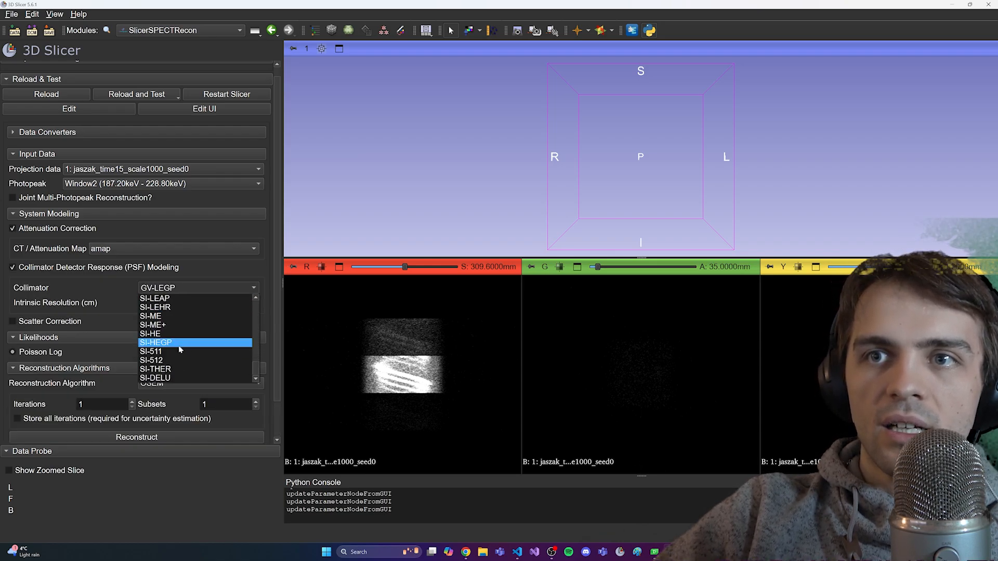
{"action": "left_click", "coordinate": [166, 317]}
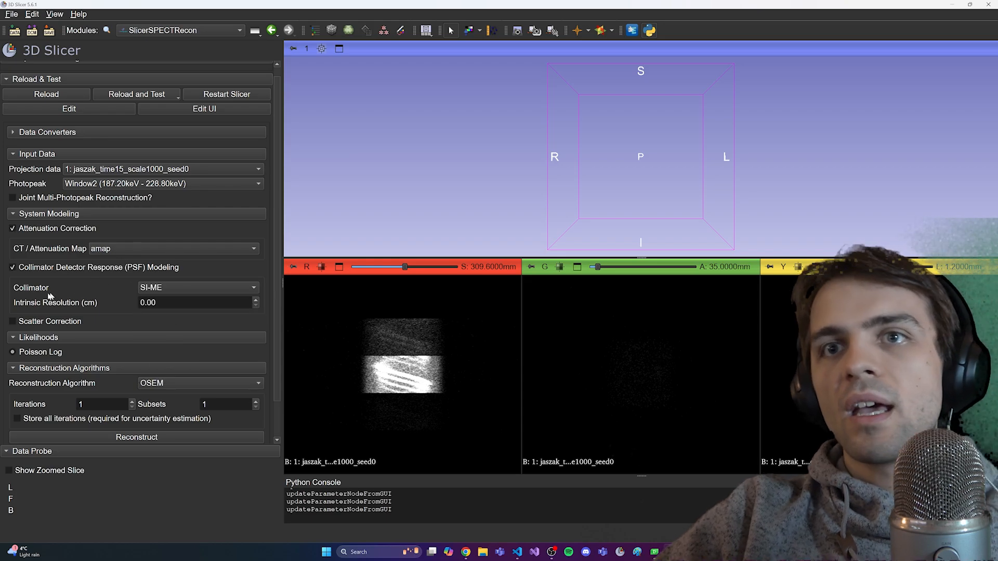
{"action": "left_click", "coordinate": [184, 300]}
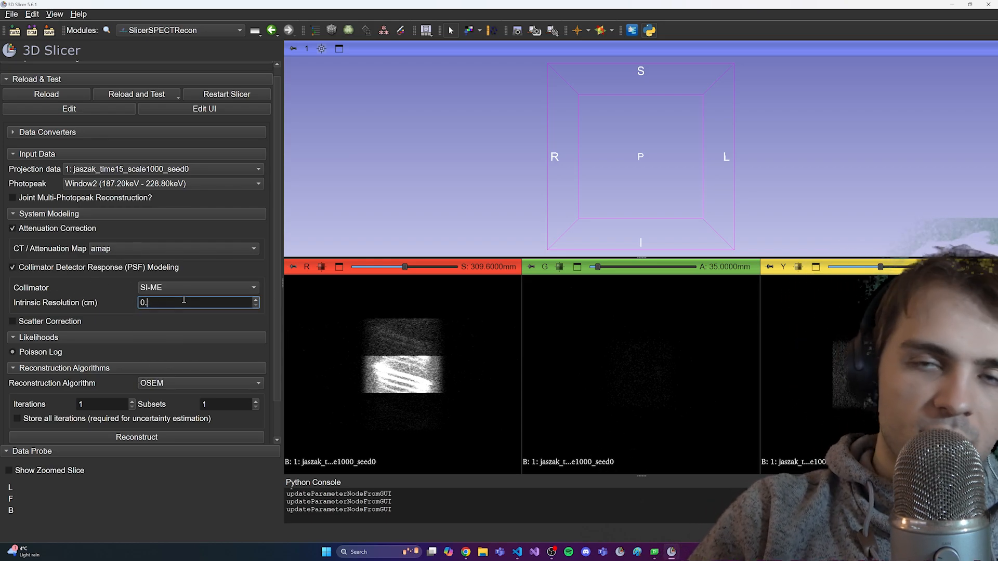
- Enable Energy Window scatter correction with Window3 (228.80keV - 252.90keV) as upper and Window1 (169.40keV - 187.20keV) as lower window
{"action": "scroll", "coordinate": [96, 313], "scroll_direction": "down", "scroll_amount": 2}
{"action": "left_click", "coordinate": [48, 282]}
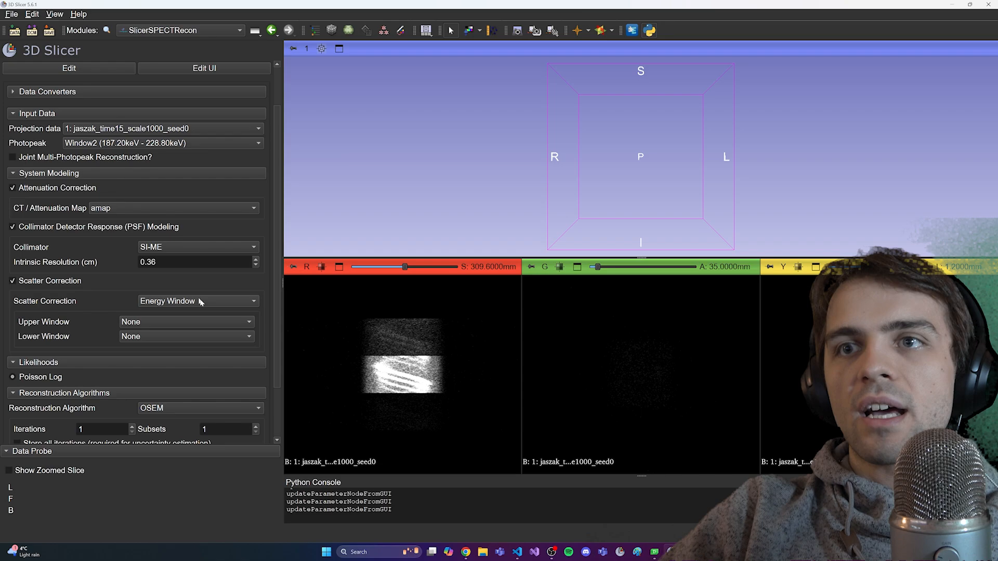
{"action": "left_click", "coordinate": [191, 301]}
{"action": "left_click", "coordinate": [169, 311]}
{"action": "left_click", "coordinate": [163, 321]}
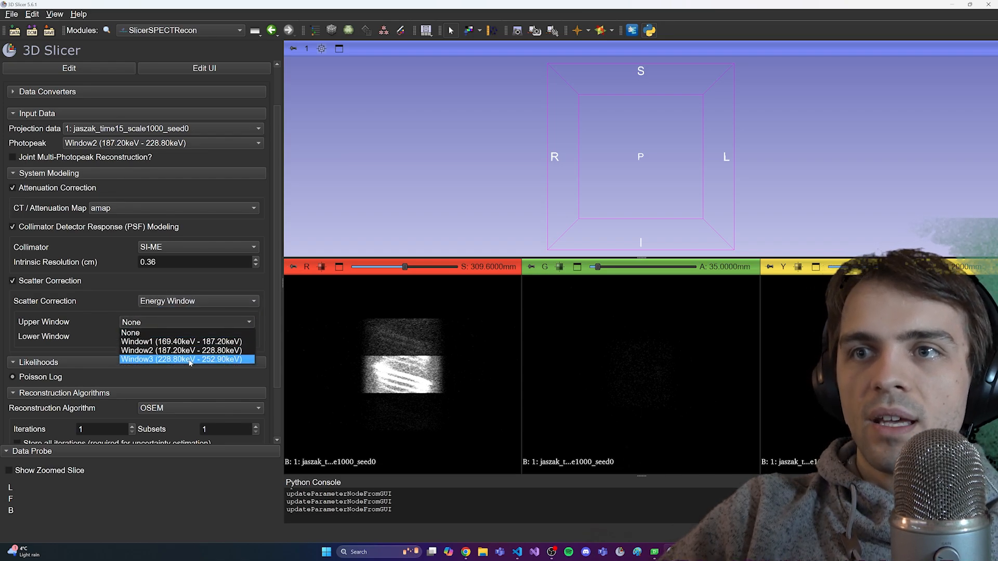
{"action": "left_click", "coordinate": [187, 359]}
{"action": "left_click", "coordinate": [157, 337]}
{"action": "left_click", "coordinate": [168, 356]}
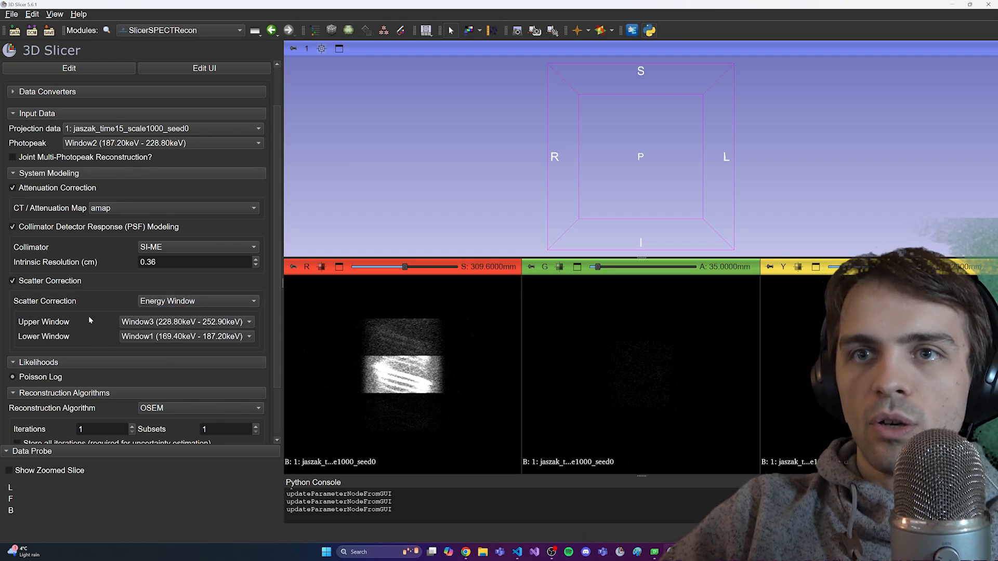
- Run the OSEM reconstruction with 4 iterations and 8 subsets
{"action": "scroll", "coordinate": [90, 317], "scroll_direction": "down", "scroll_amount": 2}
{"action": "left_click", "coordinate": [99, 362]}
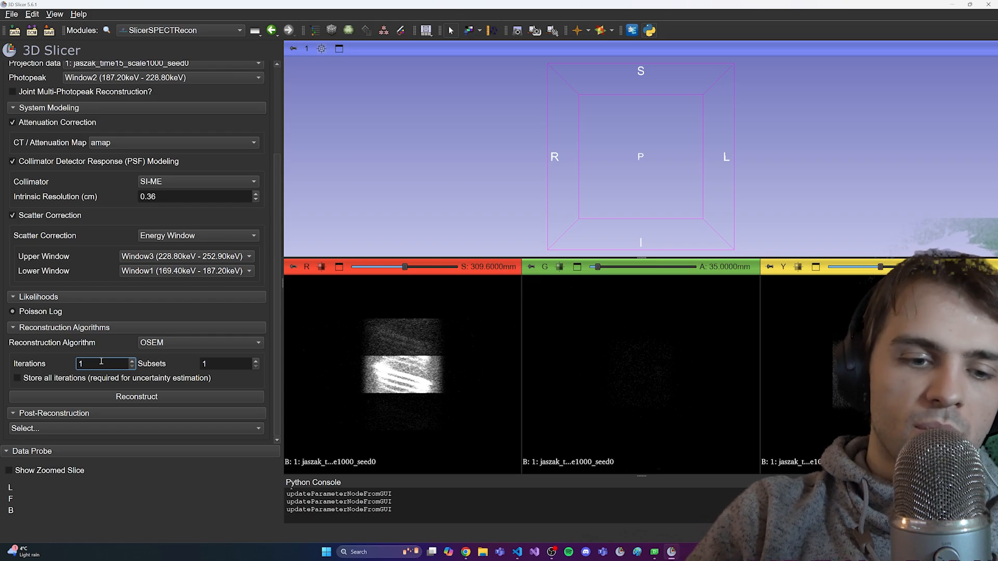
{"action": "left_click", "coordinate": [213, 364]}
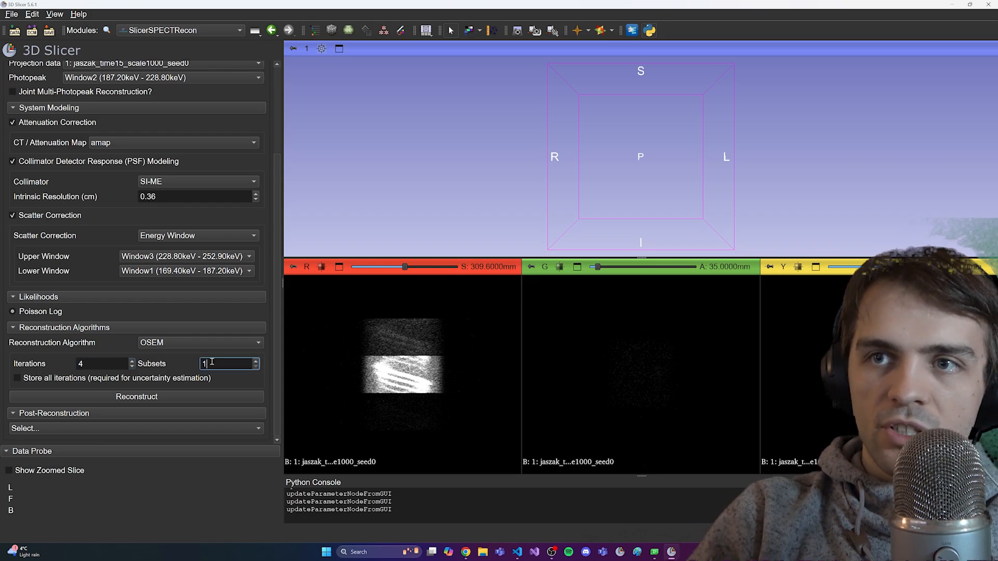
{"action": "left_click", "coordinate": [155, 395]}
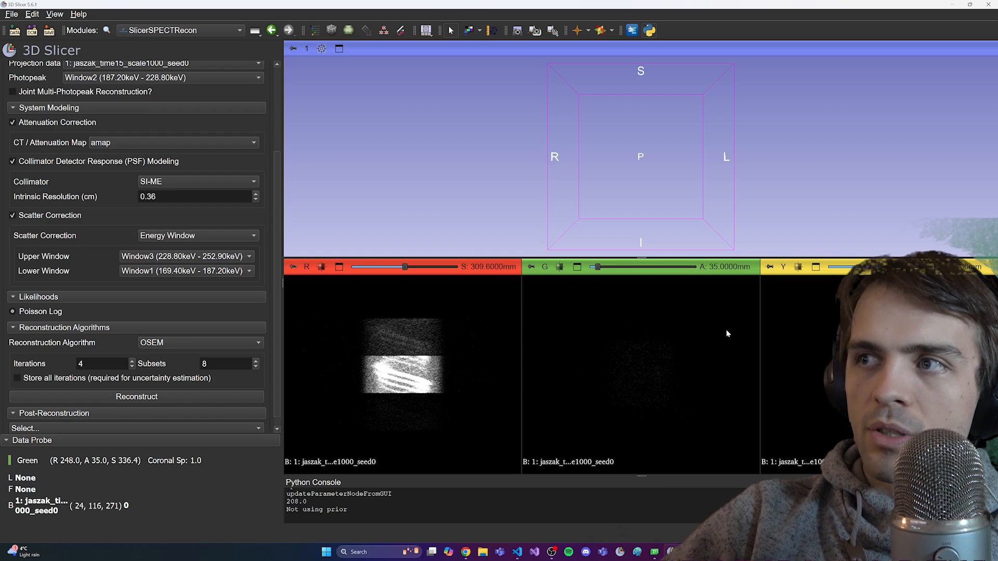
- Maximize the red slice view and make the reconstructed image the active volume in the Volumes module
{"action": "double_click", "coordinate": [427, 358]}
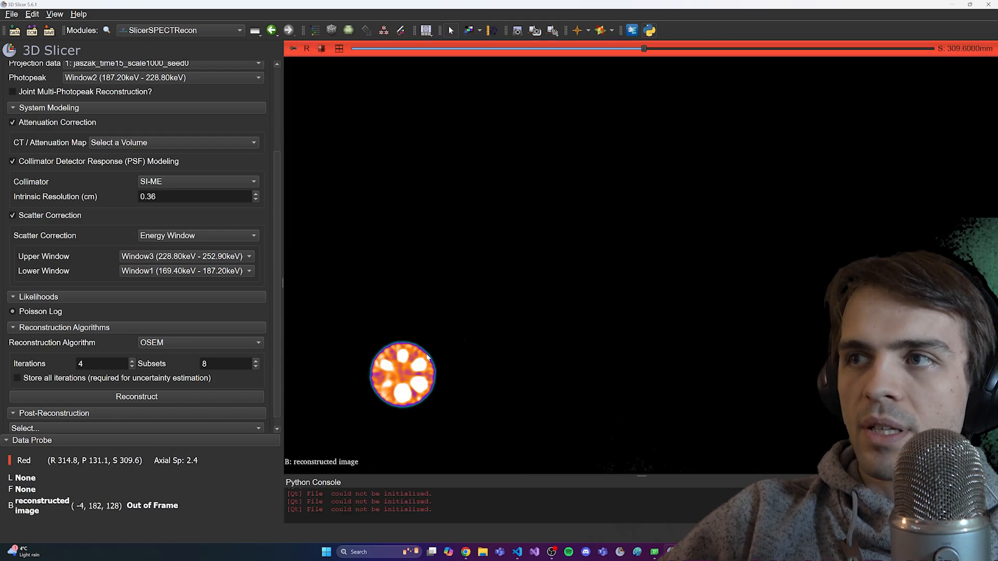
{"action": "left_click", "coordinate": [160, 32]}
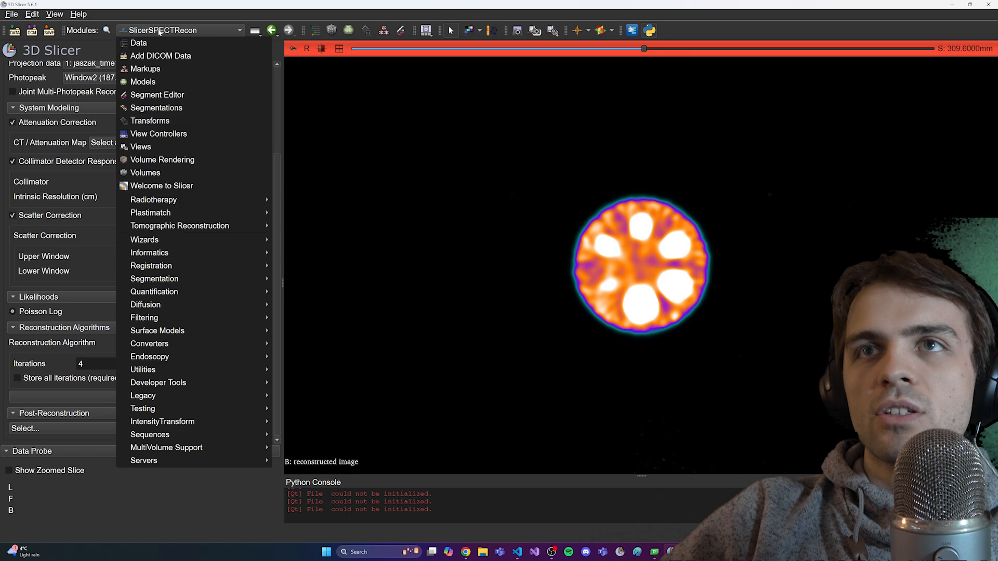
{"action": "left_click", "coordinate": [171, 174]}
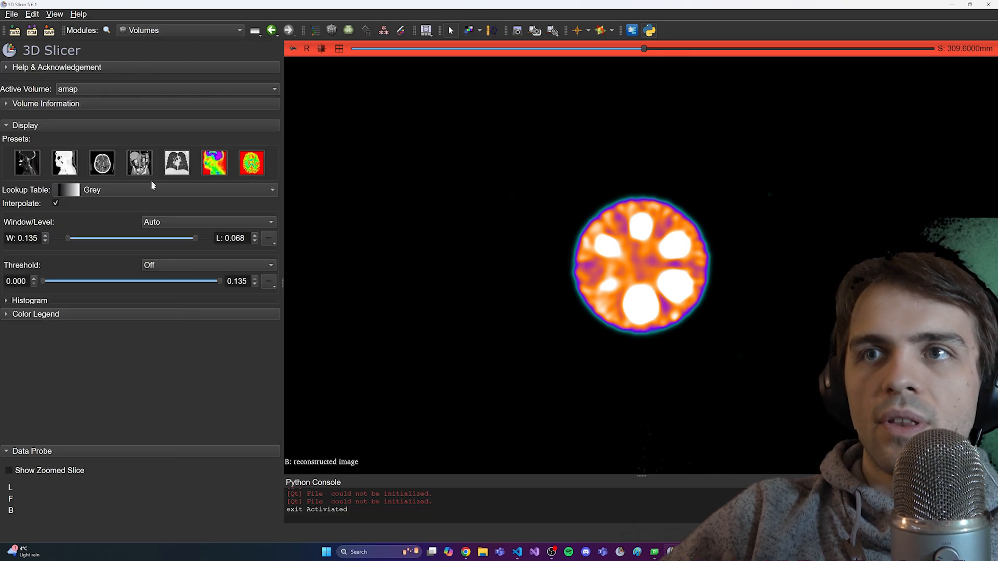
{"action": "left_click", "coordinate": [101, 92]}
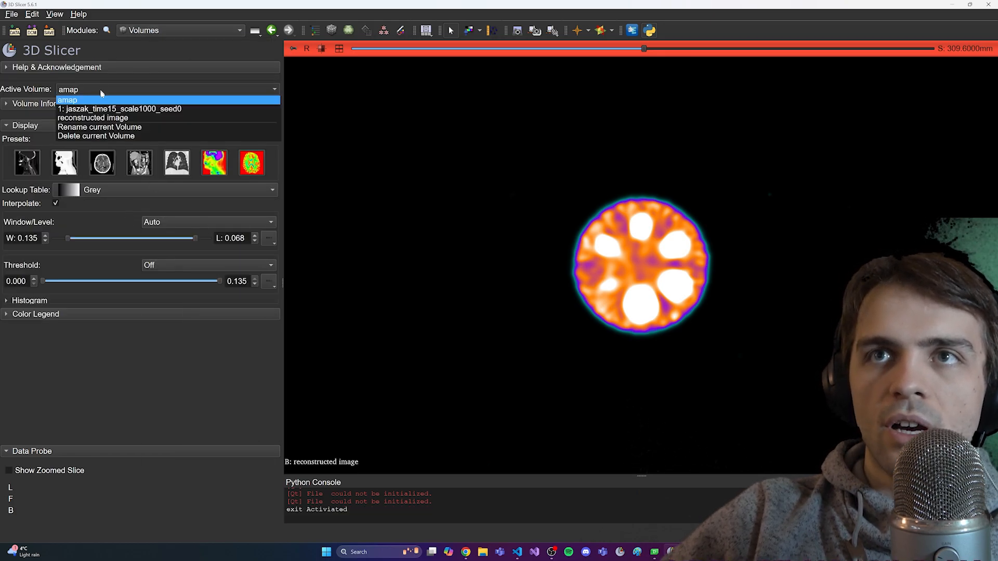
{"action": "left_click", "coordinate": [94, 91]}
{"action": "left_click", "coordinate": [94, 91]}
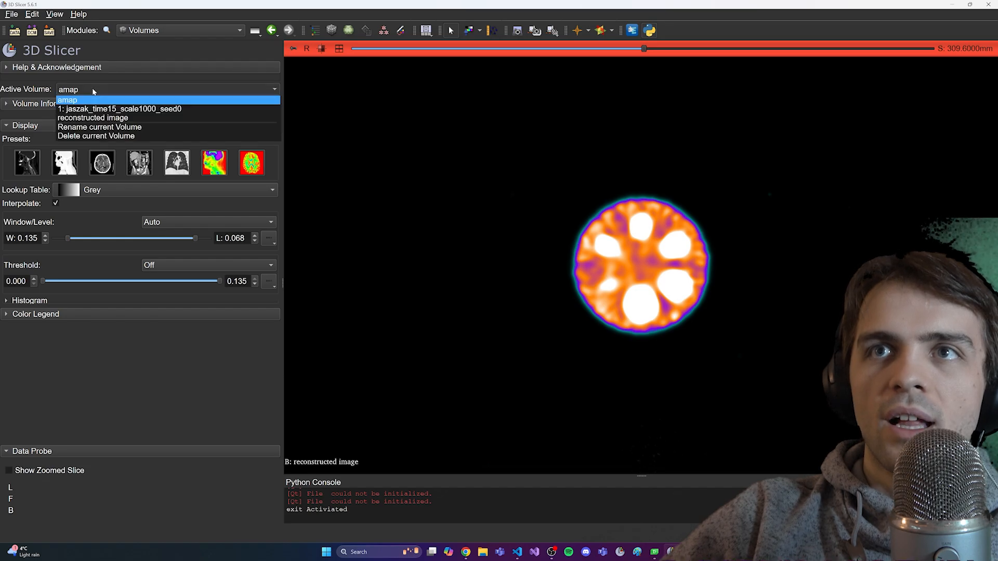
{"action": "left_click", "coordinate": [119, 115]}
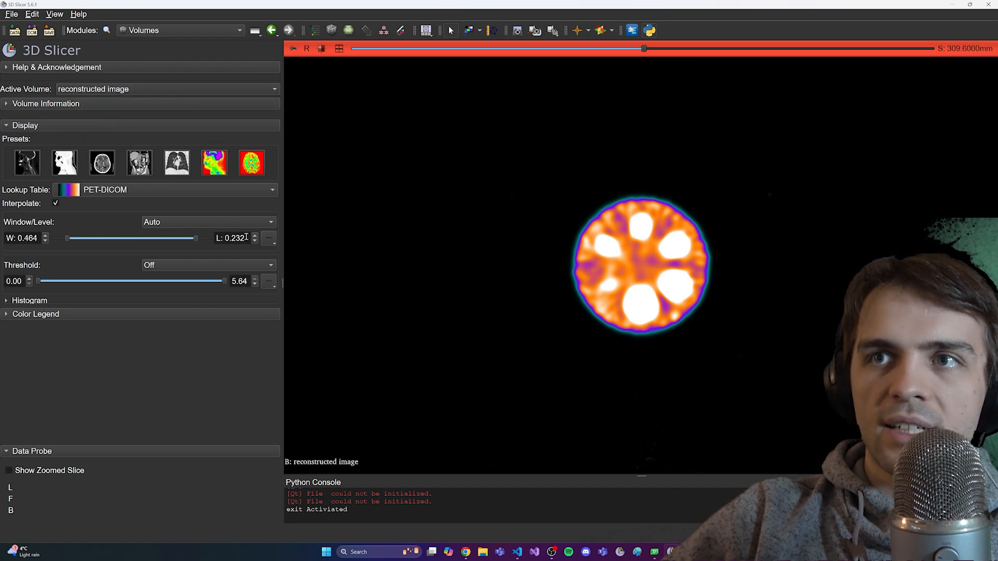
- Switch the reconstructed image's window/level to Manual Min/Max, set the range limits to 0 and 20, and lower the displayed range to 0.0–2.2
{"action": "left_click", "coordinate": [197, 226]}
{"action": "left_click", "coordinate": [108, 228]}
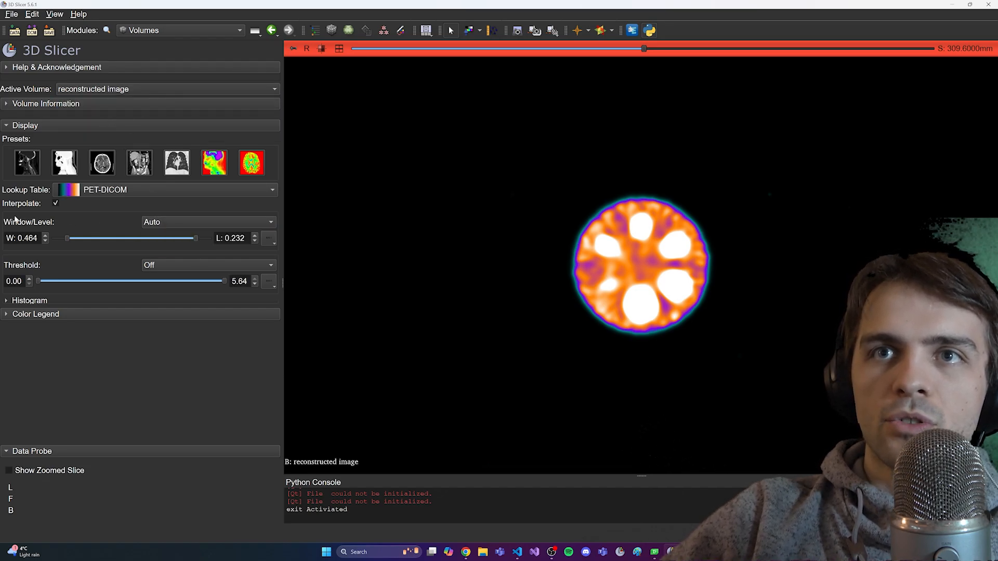
{"action": "left_click", "coordinate": [187, 223]}
{"action": "left_click", "coordinate": [188, 252]}
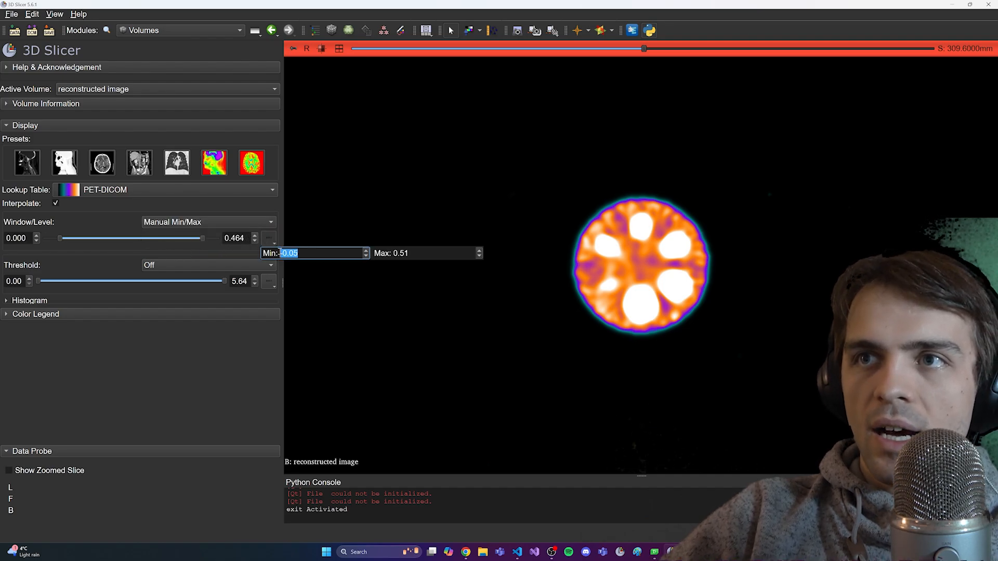
{"action": "left_click", "coordinate": [270, 239]}
{"action": "left_click", "coordinate": [303, 252]}
{"action": "mouse_move", "coordinate": [289, 253]}
{"action": "left_mouse_down"}
{"action": "mouse_move", "coordinate": [281, 253]}
{"action": "mouse_move", "coordinate": [300, 254]}
{"action": "left_mouse_up"}
{"action": "type", "text": "0"}
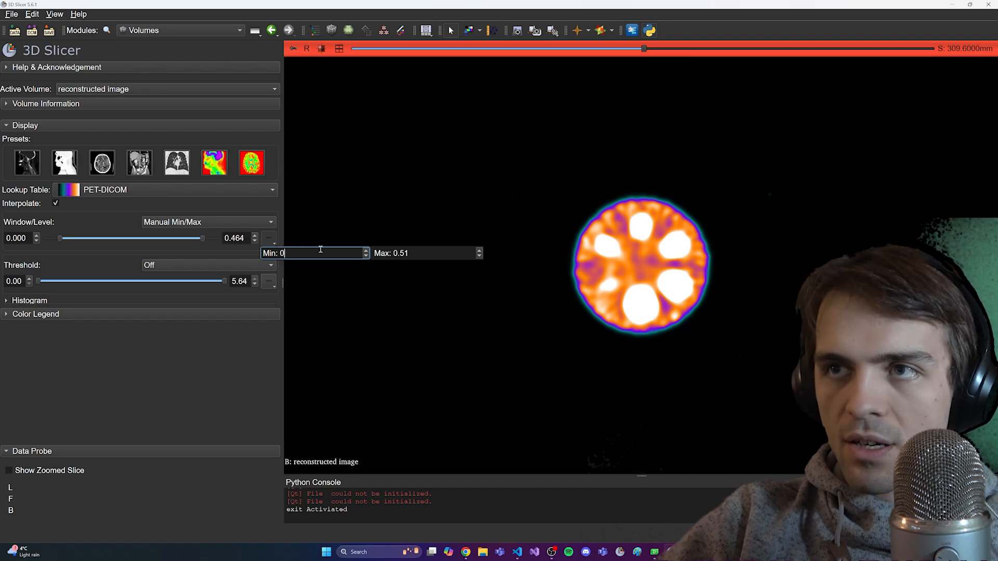
{"action": "key", "text": "Tab"}
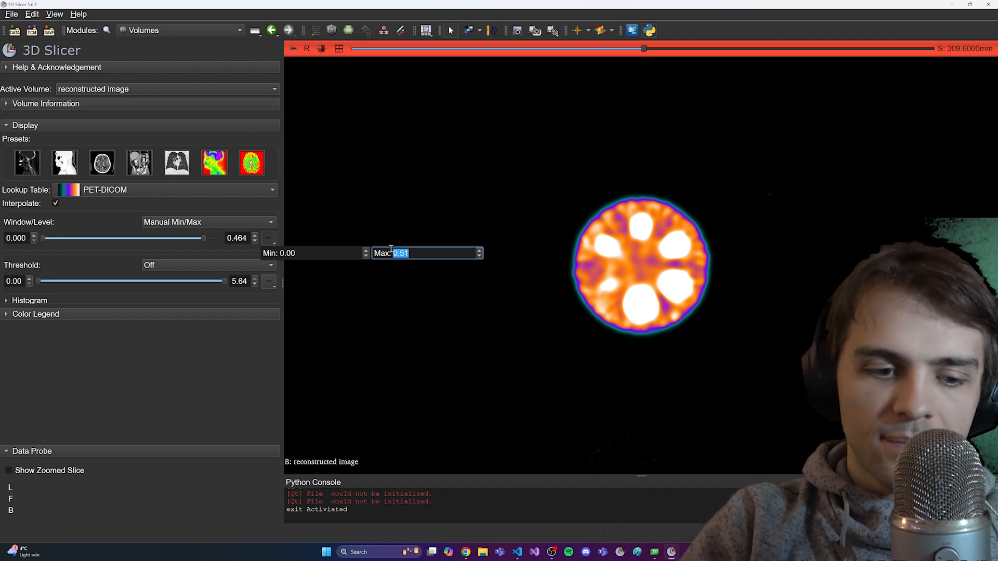
{"action": "type", "text": "20"}
{"action": "key", "text": "Return"}
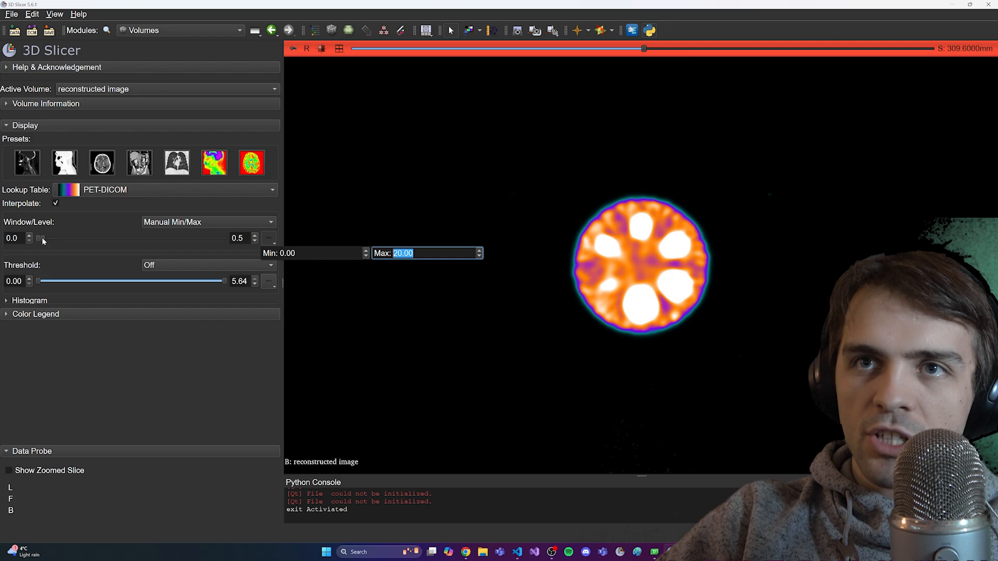
{"action": "left_click_drag", "start_coordinate": [41, 239], "coordinate": [59, 239]}
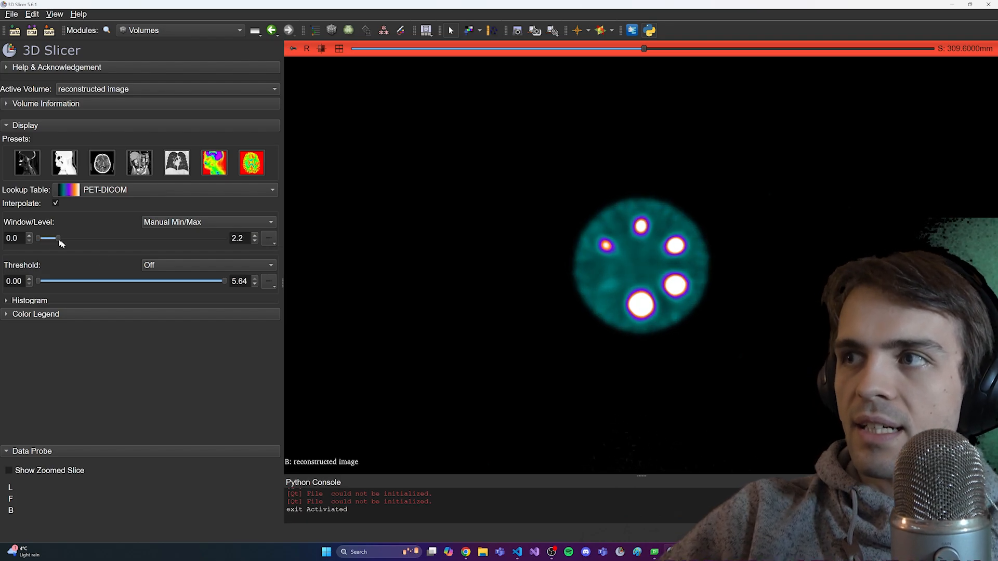
- Show slices S 312 mm, A -30 mm and L 44.4 mm in the restored multi-view layout, and enlarge the slice views over the 3D view
{"action": "mouse_move", "coordinate": [644, 48]}
{"action": "left_mouse_down"}
{"action": "mouse_move", "coordinate": [738, 60]}
{"action": "mouse_move", "coordinate": [620, 65]}
{"action": "mouse_move", "coordinate": [647, 65]}
{"action": "left_mouse_up"}
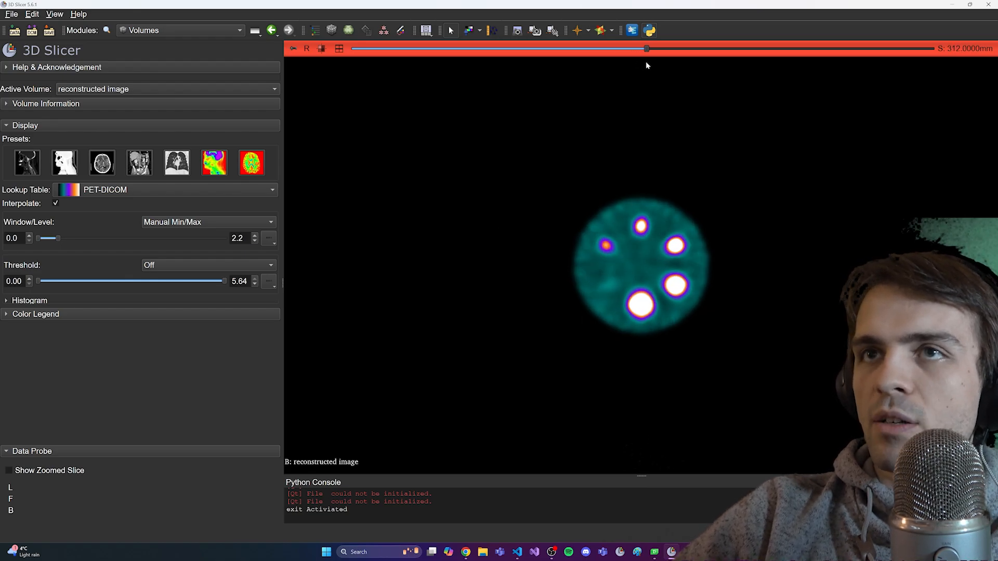
{"action": "left_click", "coordinate": [178, 30]}
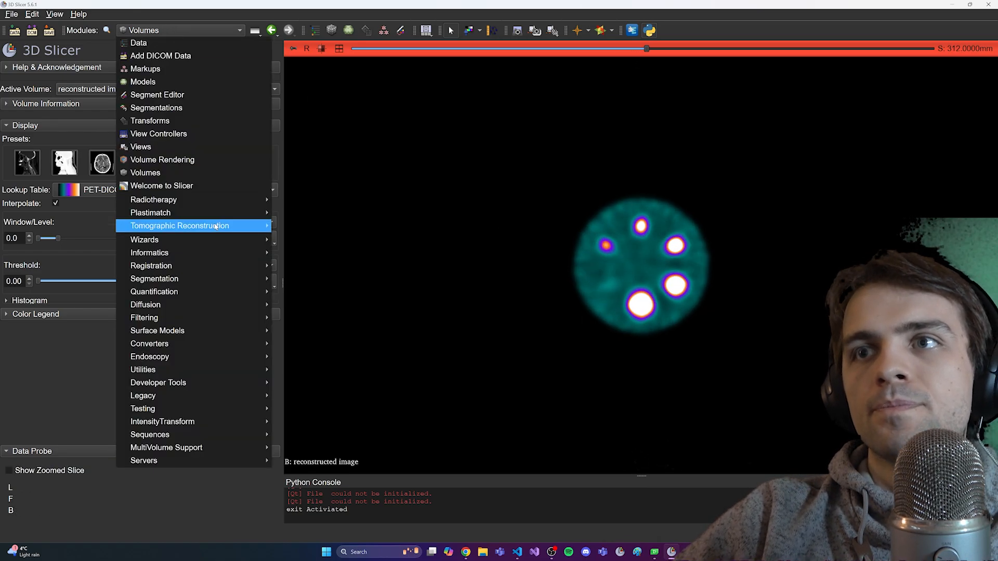
{"action": "double_click", "coordinate": [454, 149]}
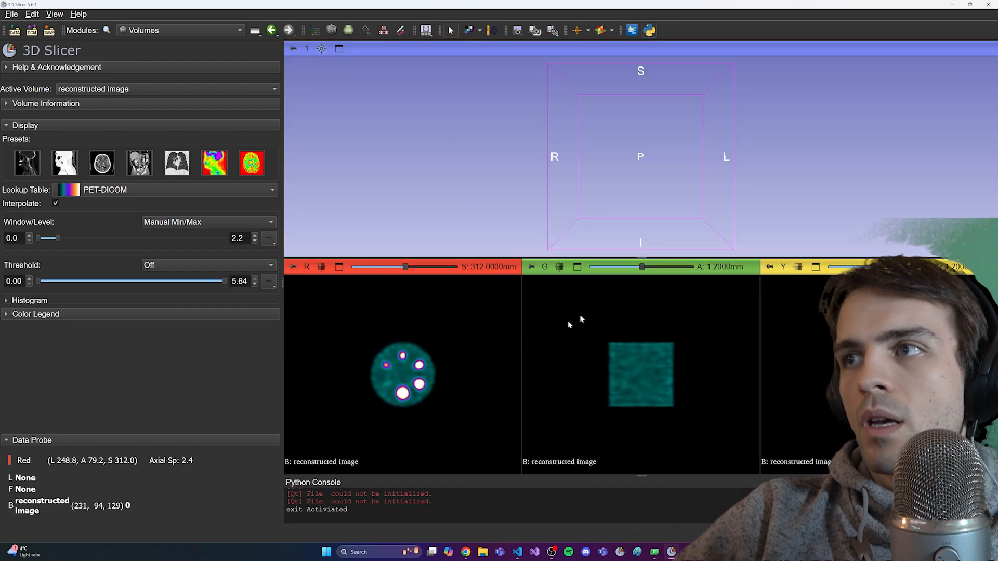
{"action": "mouse_move", "coordinate": [642, 267]}
{"action": "left_mouse_down"}
{"action": "mouse_move", "coordinate": [626, 268]}
{"action": "mouse_move", "coordinate": [636, 267]}
{"action": "left_mouse_up"}
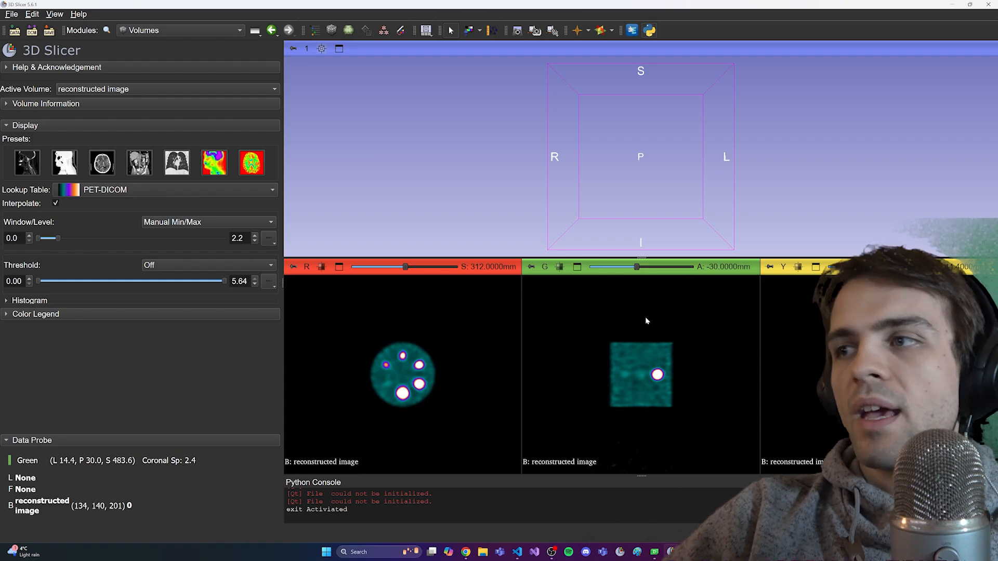
{"action": "left_click_drag", "start_coordinate": [649, 257], "coordinate": [648, 44]}
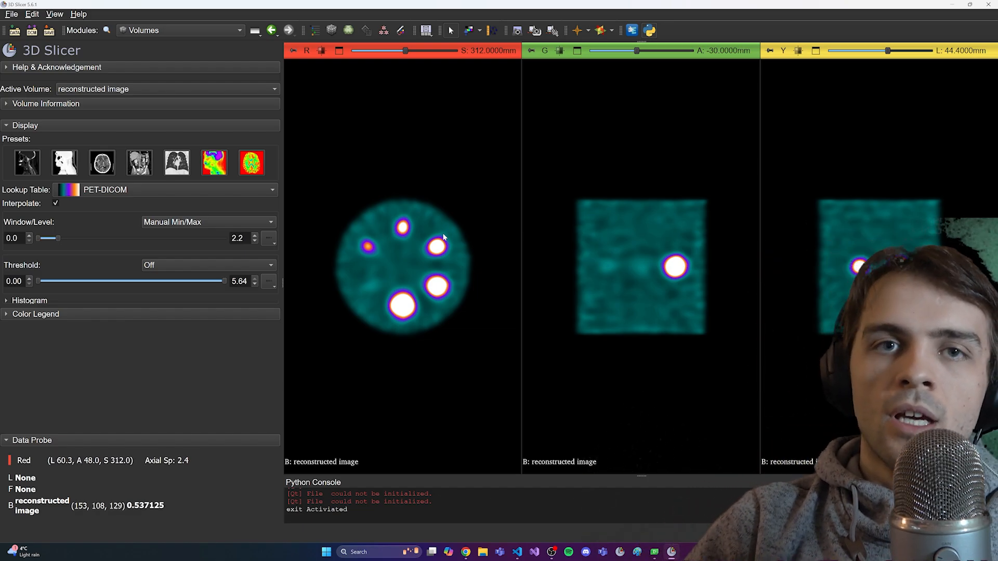
- In the SlicerSPECTRecon module, select the BSREM reconstruction algorithm with RelativeDifferencePenalty as the prior function
{"action": "left_click", "coordinate": [173, 30]}
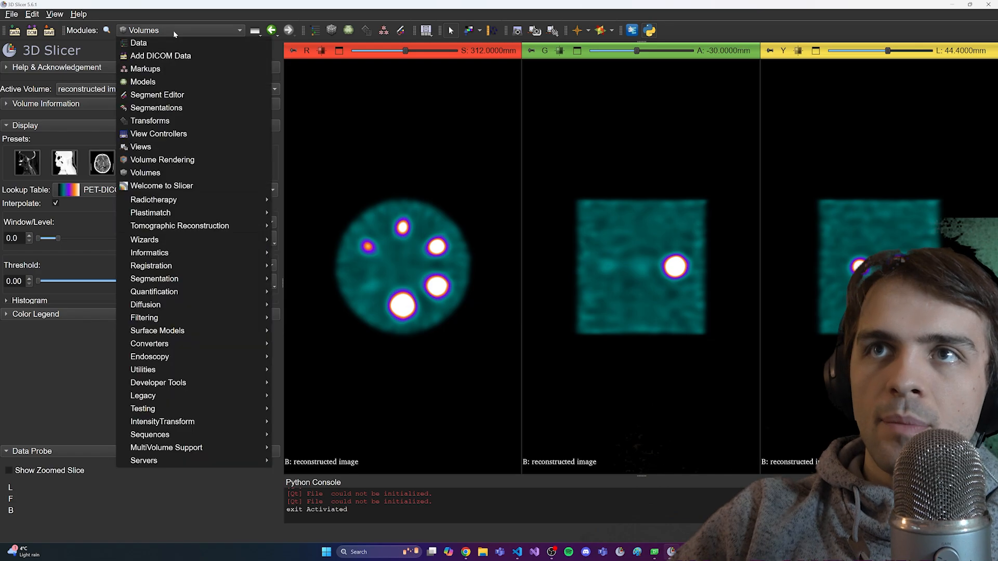
{"action": "left_click", "coordinate": [301, 227]}
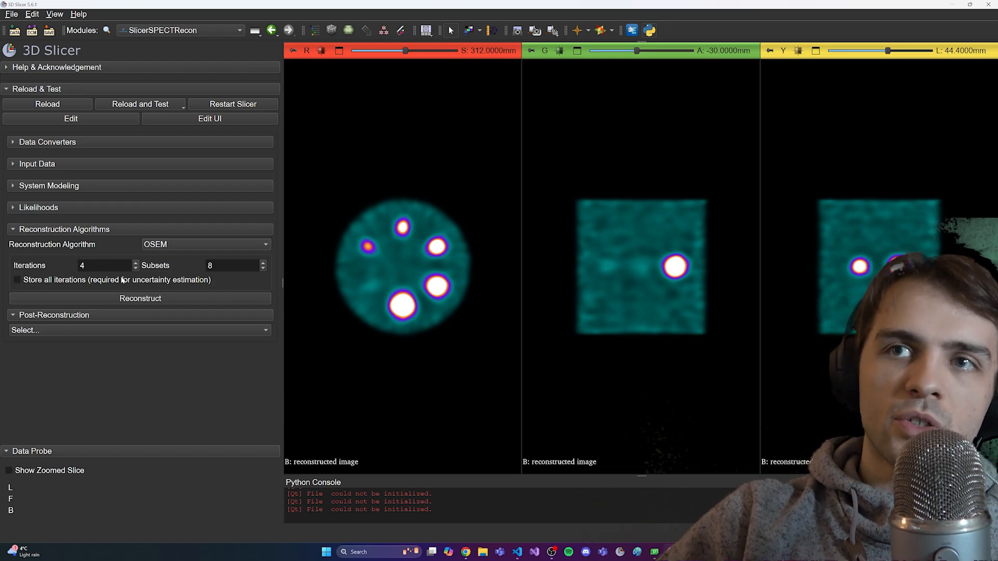
{"action": "left_click", "coordinate": [176, 246]}
{"action": "left_click", "coordinate": [169, 247]}
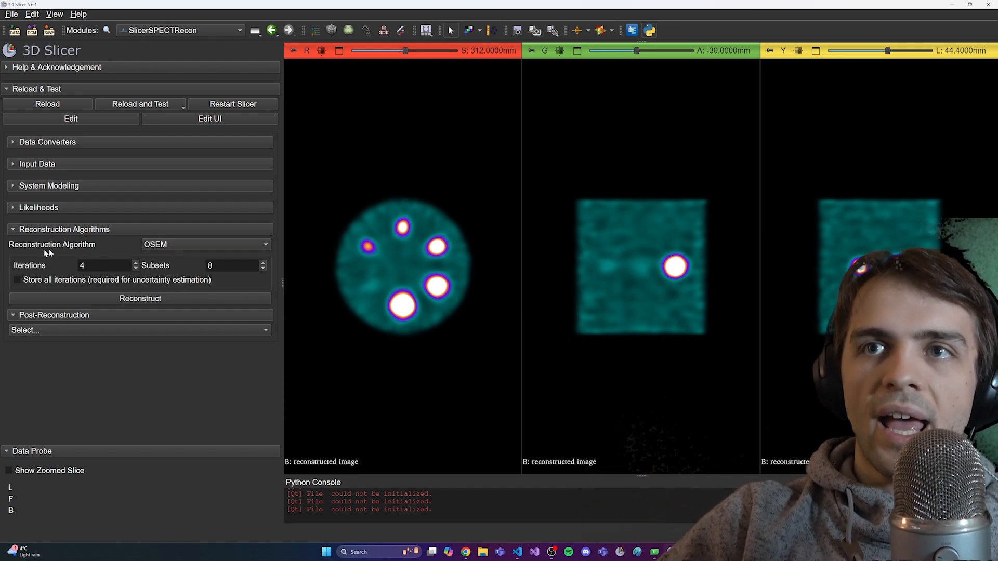
{"action": "left_click", "coordinate": [174, 247]}
{"action": "left_click", "coordinate": [167, 264]}
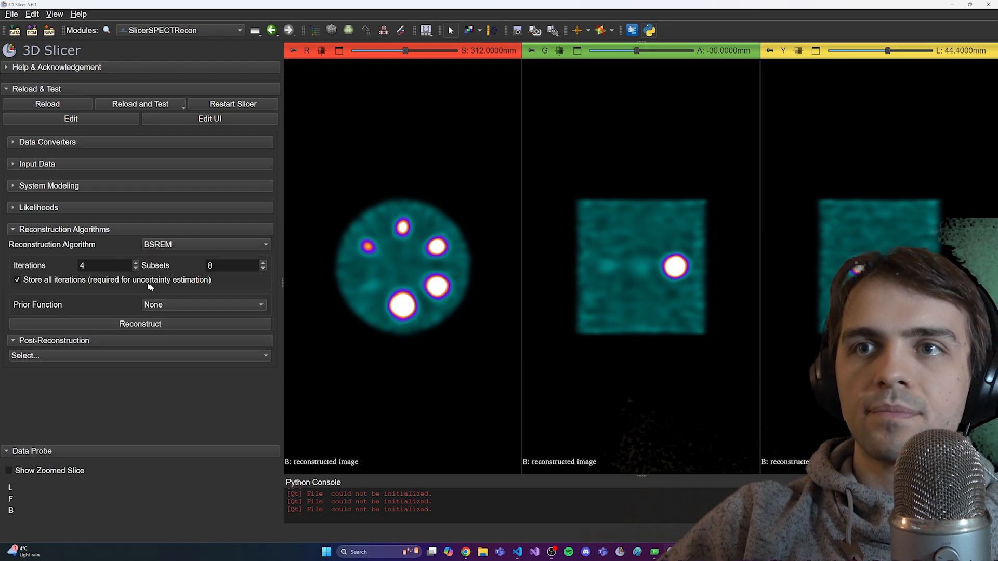
{"action": "left_click", "coordinate": [156, 305]}
{"action": "left_click", "coordinate": [178, 345]}
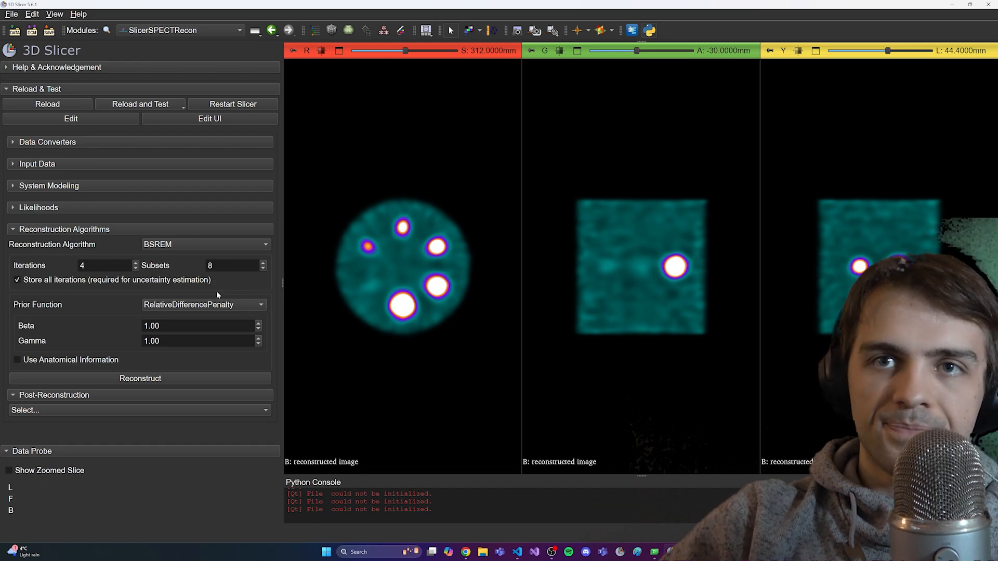
- Switch to Chrome and open the home page of the PyTomography documentation in the collimator codes page's place
{"action": "left_click", "coordinate": [466, 552]}
{"action": "left_click", "coordinate": [194, 25]}
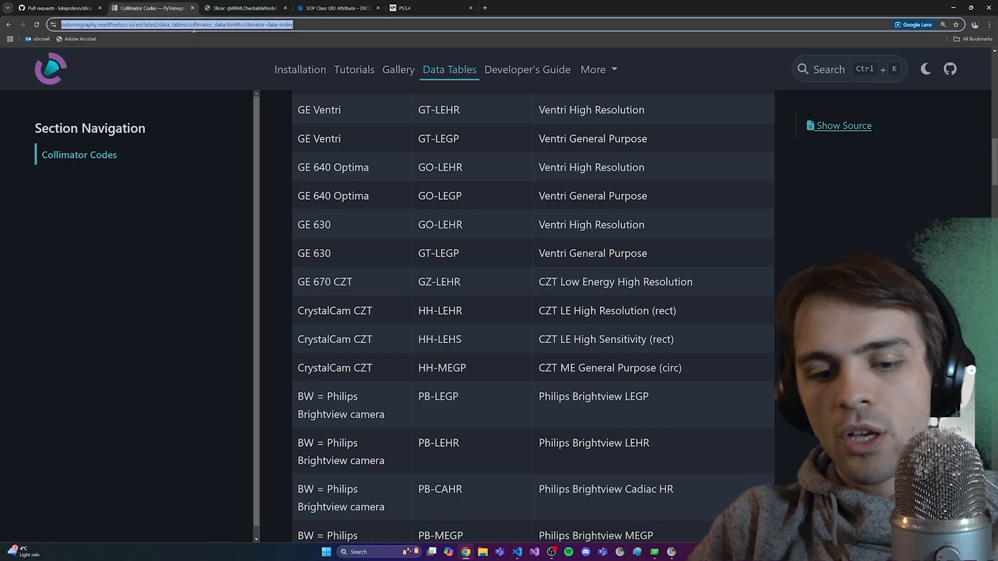
{"action": "type", "text": "pytomo"}
{"action": "key", "text": "Return"}
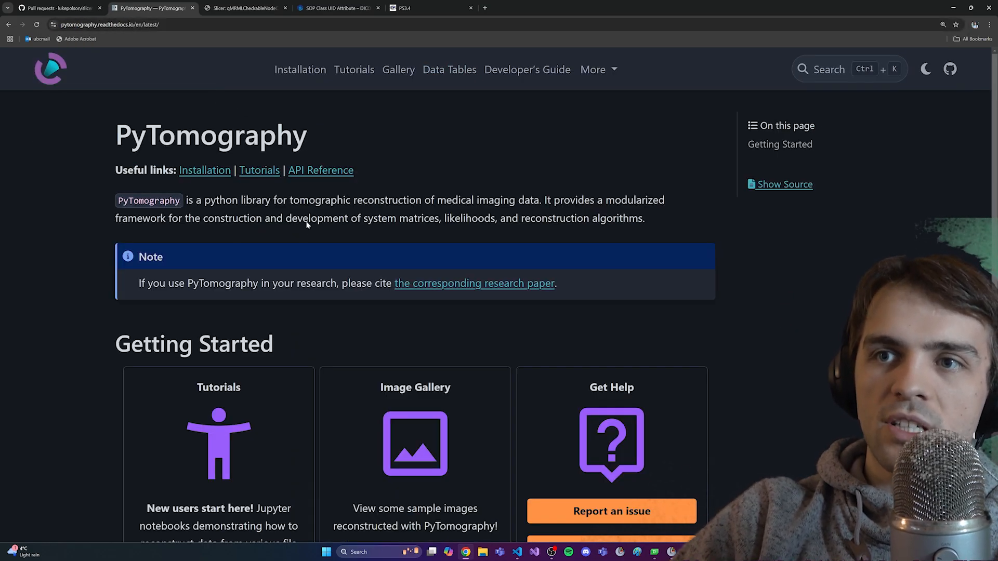
{"action": "scroll", "coordinate": [301, 301], "scroll_direction": "down", "scroll_amount": 1}
{"action": "scroll", "coordinate": [329, 306], "scroll_direction": "up", "scroll_amount": 1}
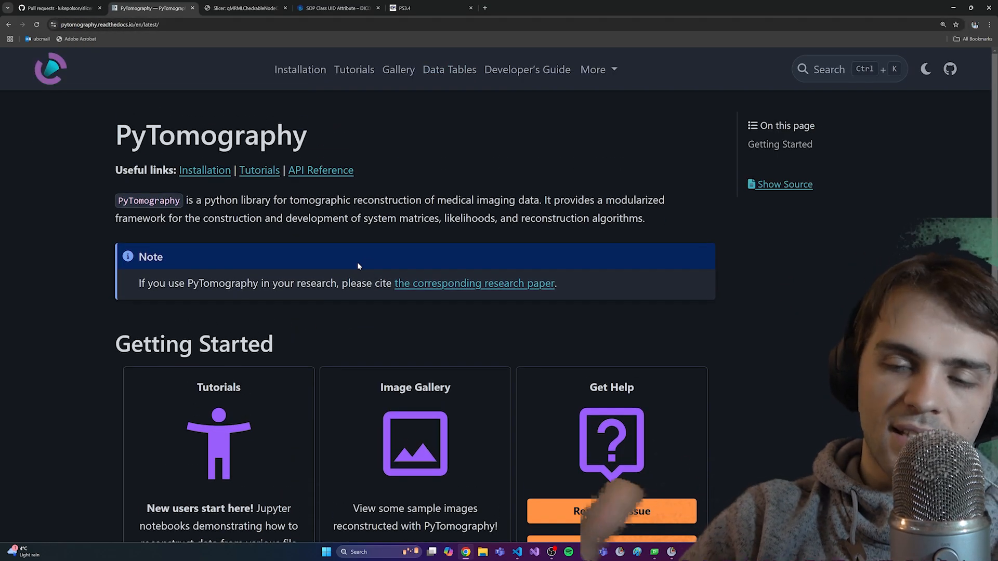
- Open the DICOM Introduction among the SPECT tutorials and look through its code and example images up to the Saving Data section
{"action": "left_click", "coordinate": [354, 78]}
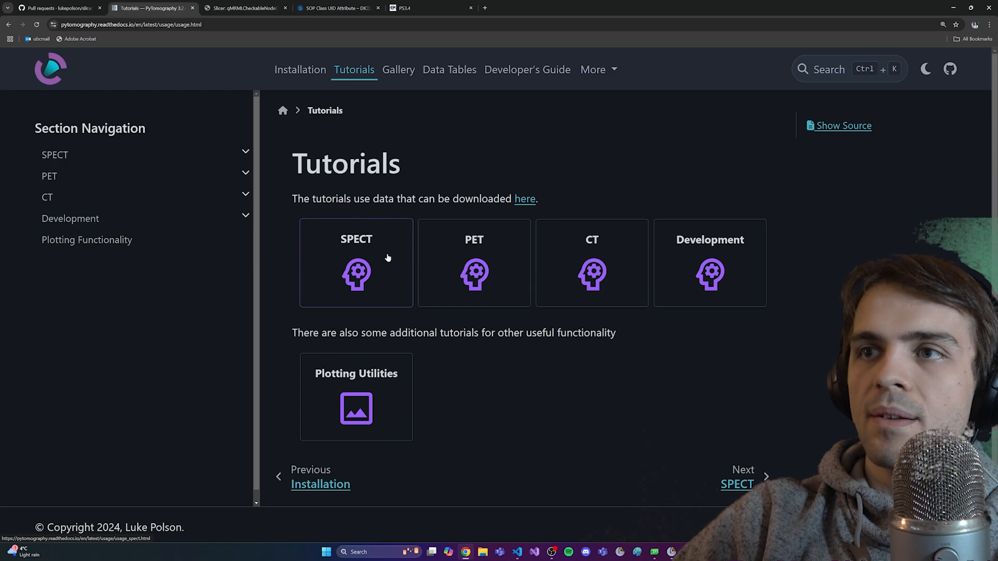
{"action": "scroll", "coordinate": [357, 322], "scroll_direction": "down", "scroll_amount": 2}
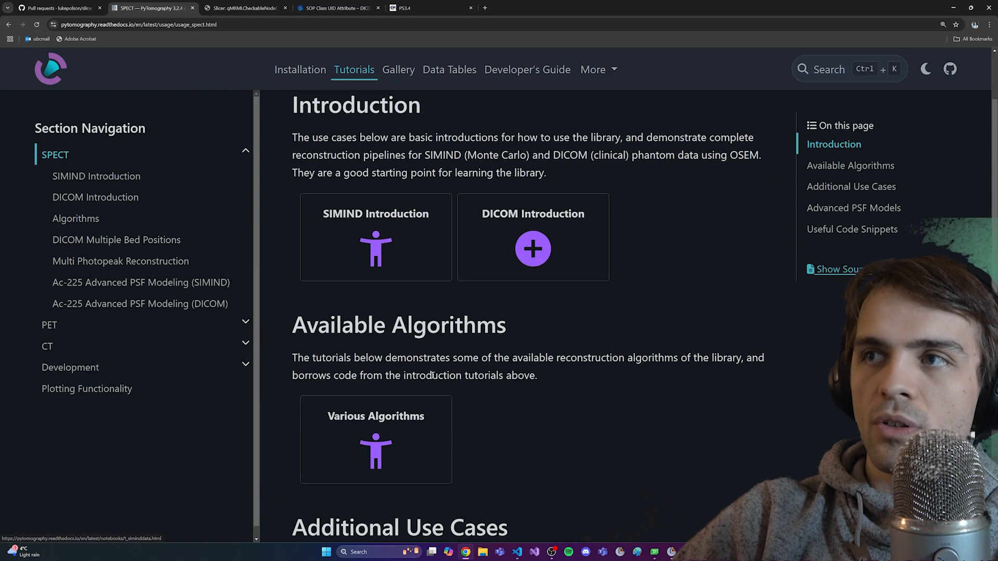
{"action": "left_click", "coordinate": [533, 246]}
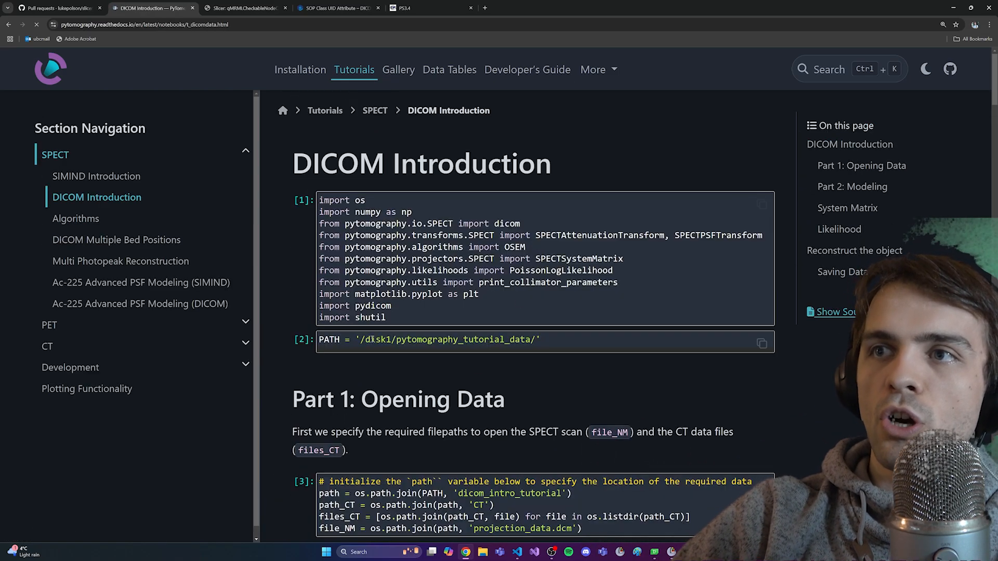
{"action": "scroll", "coordinate": [436, 295], "scroll_direction": "down", "scroll_amount": 3}
{"action": "scroll", "coordinate": [436, 294], "scroll_direction": "down", "scroll_amount": 15}
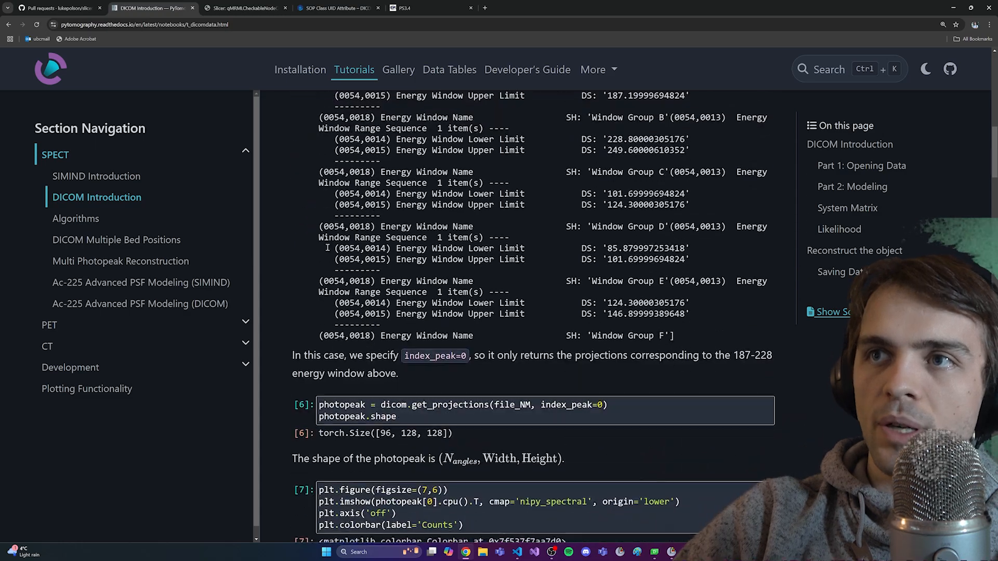
{"action": "scroll", "coordinate": [306, 184], "scroll_direction": "down", "scroll_amount": 20}
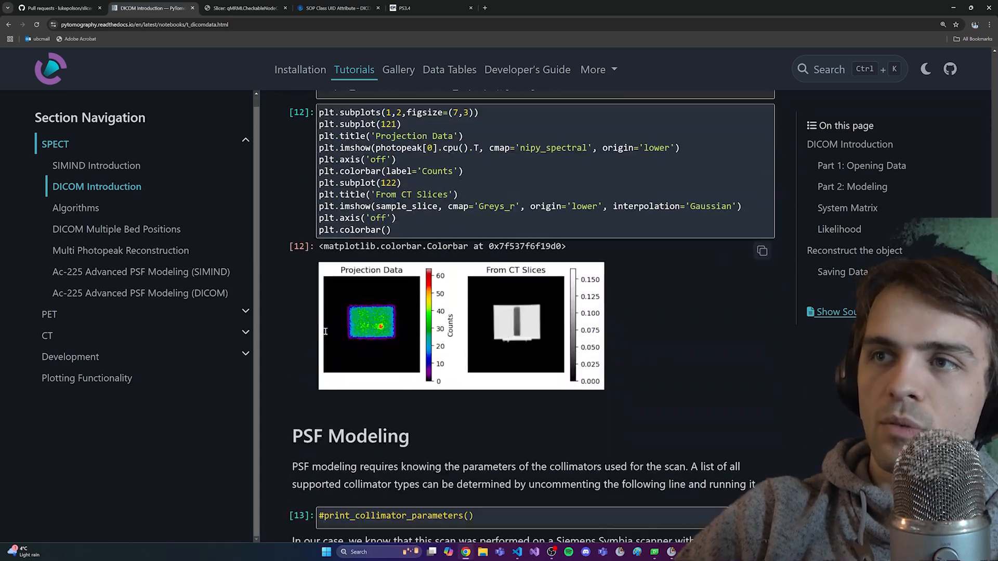
{"action": "scroll", "coordinate": [324, 333], "scroll_direction": "down", "scroll_amount": 20}
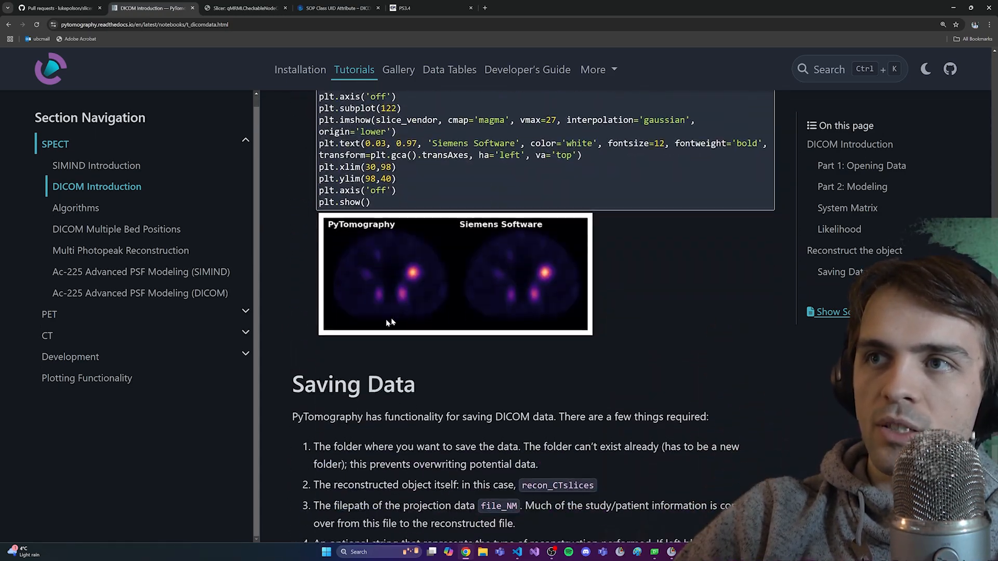